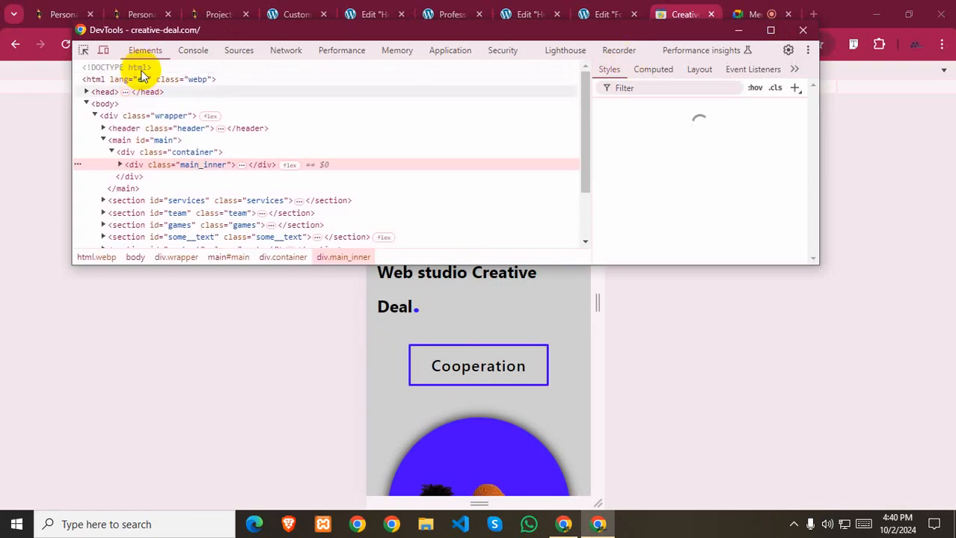
# - Compare the desktop and mobile layouts of the creative-deal.com reference page, leaving the mobile layout in full view
pyautogui.click(109, 47)
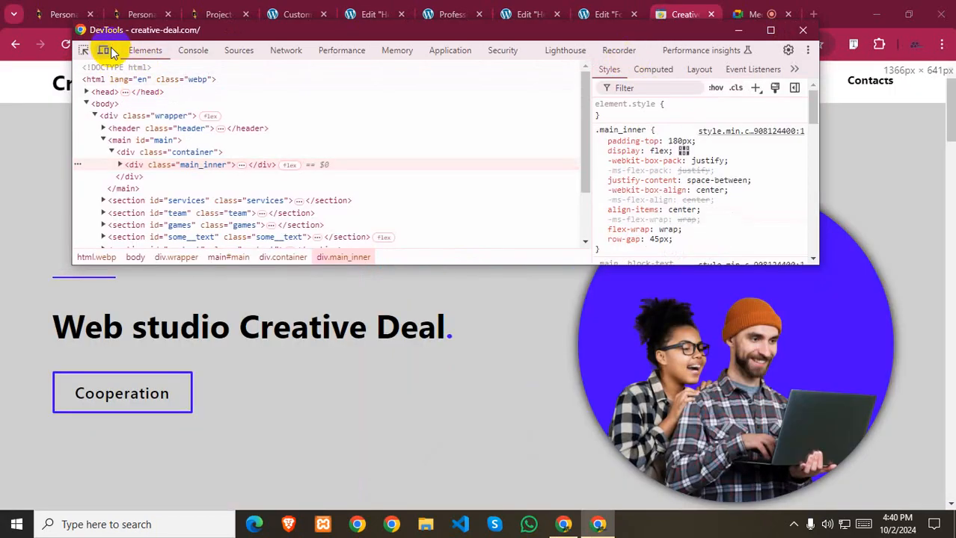
pyautogui.click(108, 47)
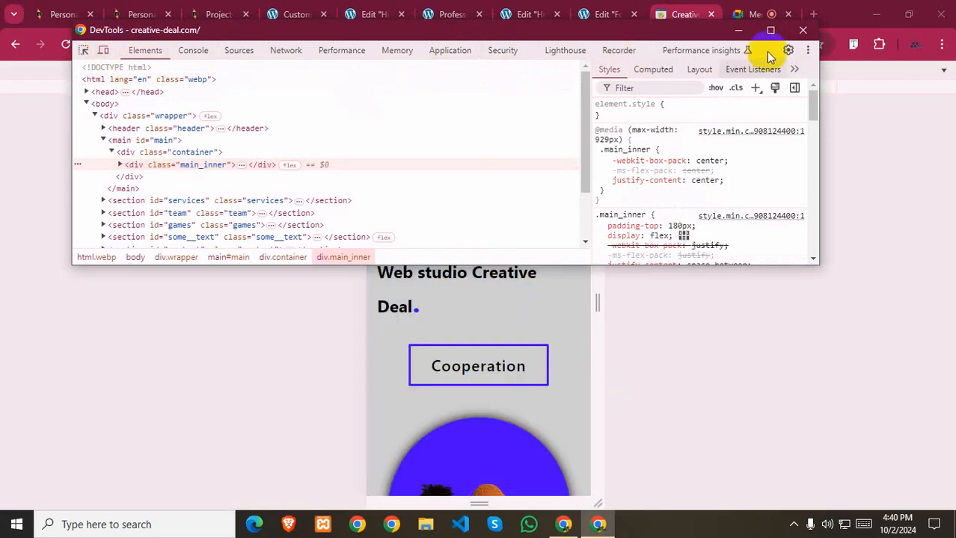
pyautogui.click(737, 30)
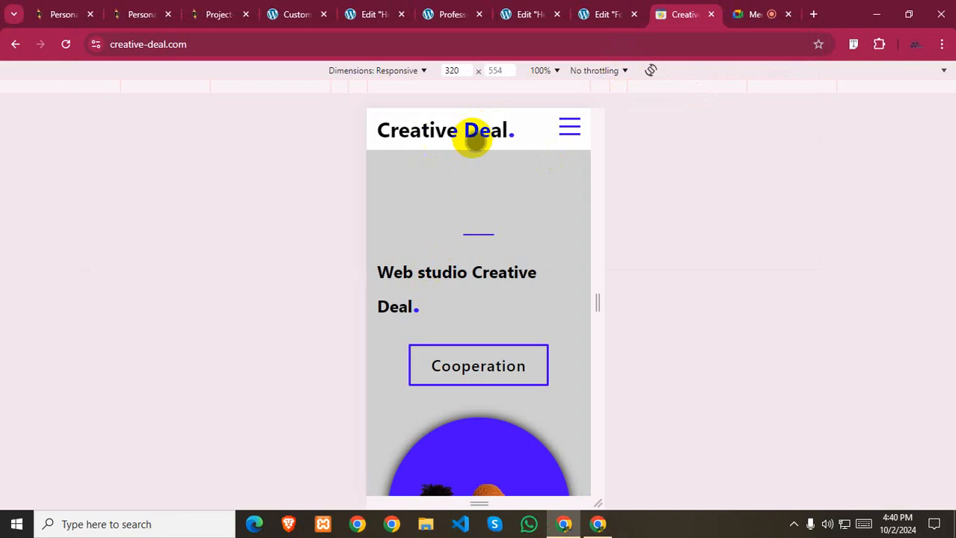
# - Switch to the Elementor header editor and set the logo container's mobile width to 75%
pyautogui.click(509, 15)
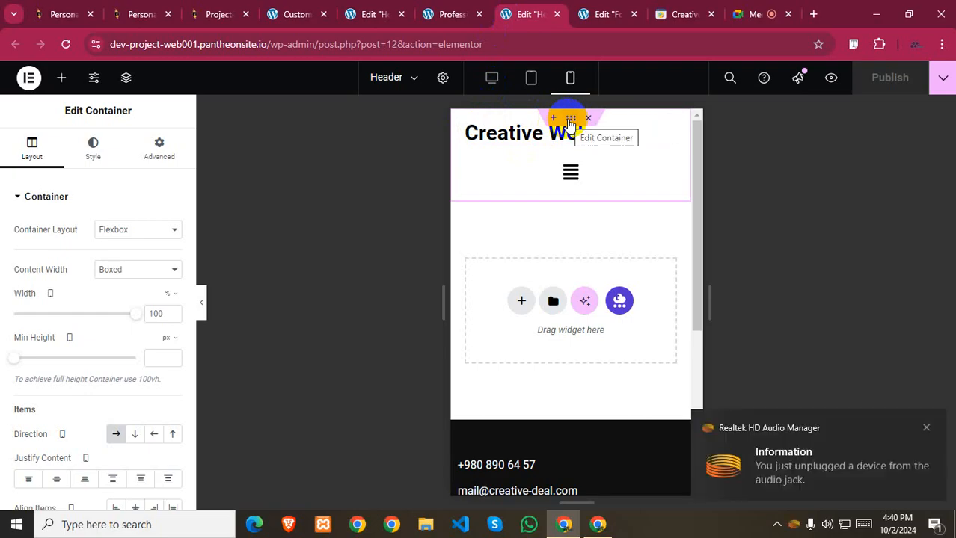
pyautogui.click(466, 124)
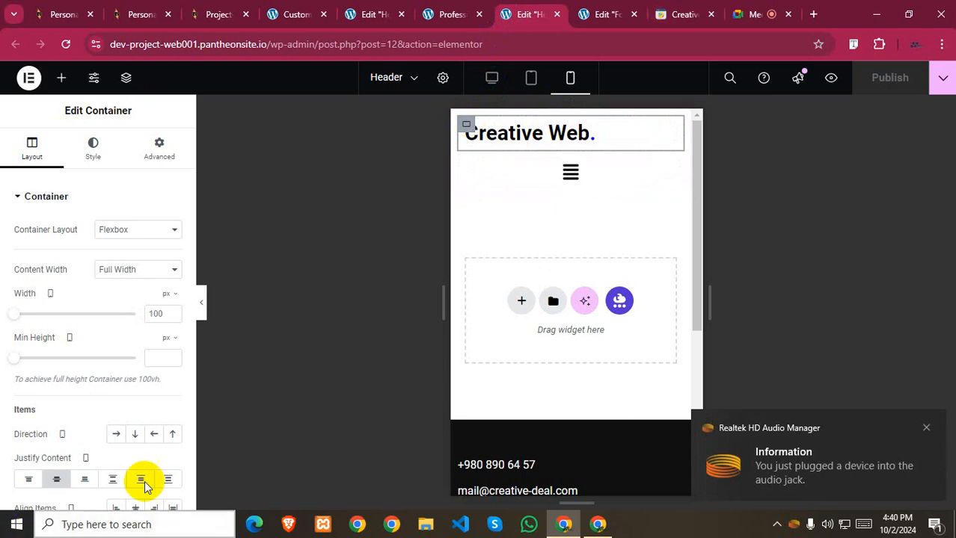
pyautogui.click(174, 299)
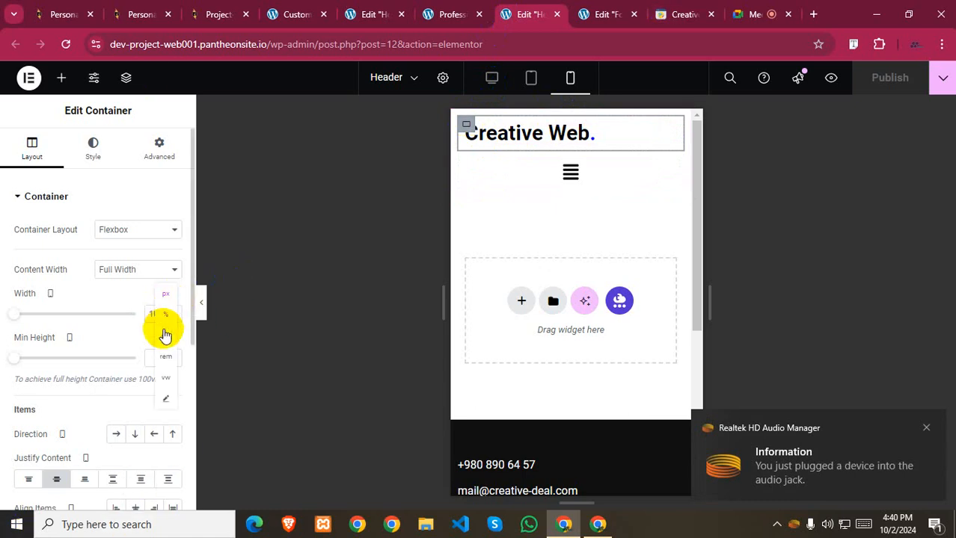
pyautogui.click(163, 317)
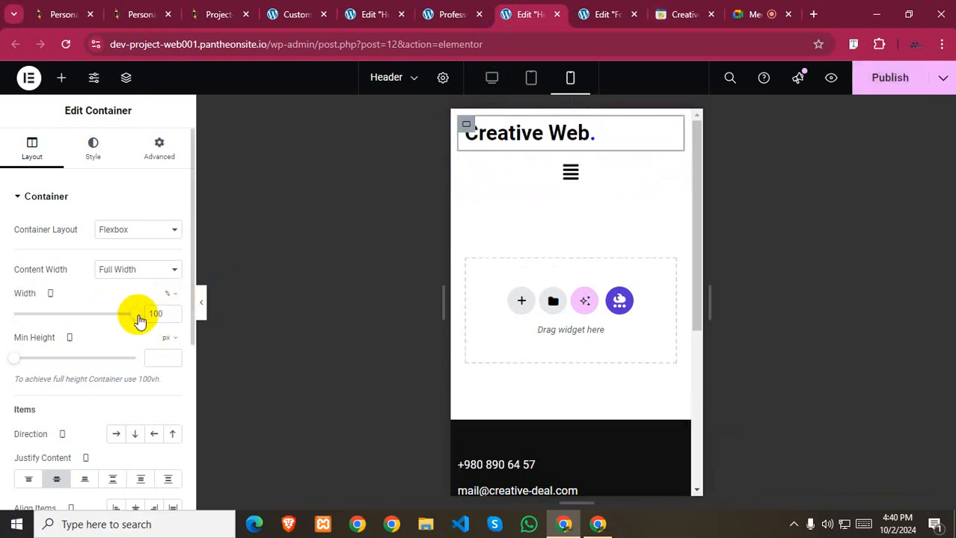
pyautogui.moveTo(137, 316); pyautogui.dragTo(111, 316)
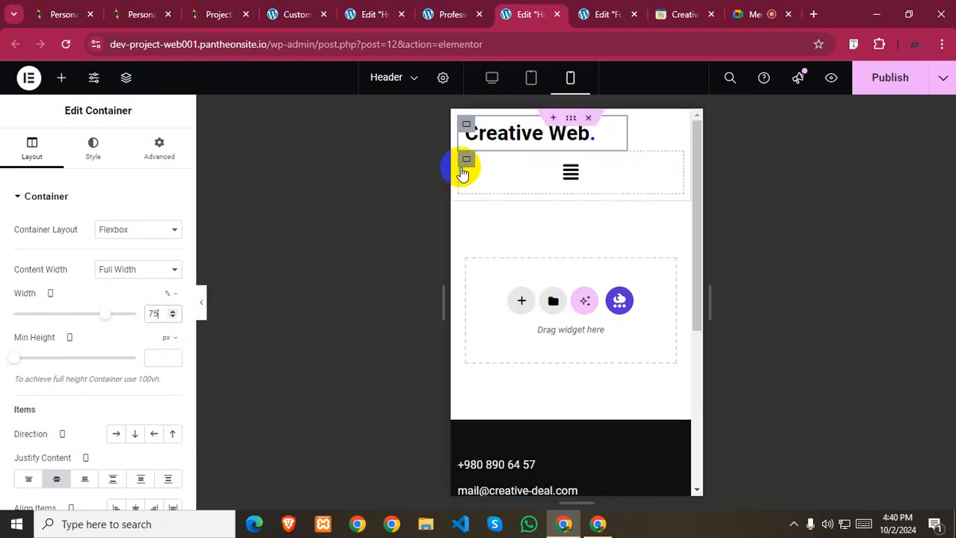
# - Set the mobile width of the container holding the menu icon to 25%
pyautogui.click(466, 162)
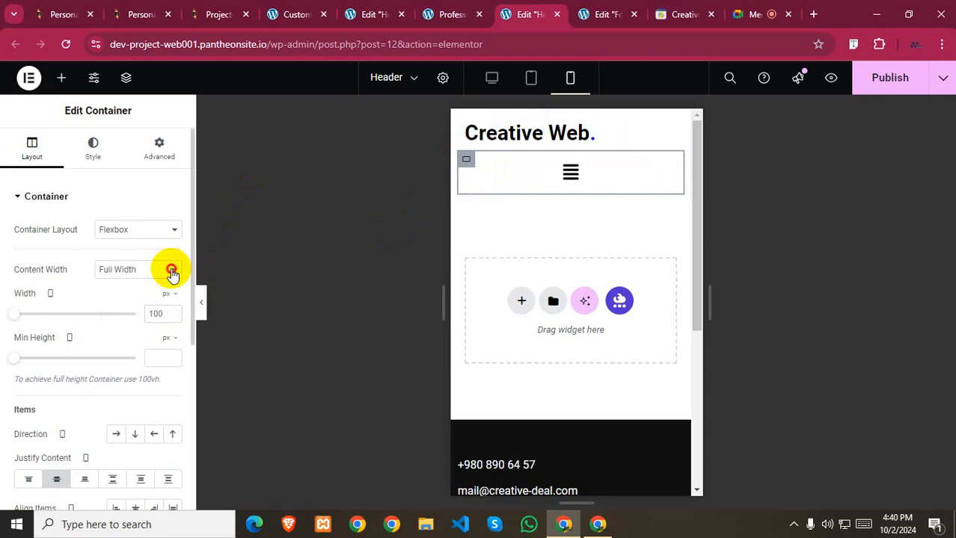
pyautogui.click(166, 295)
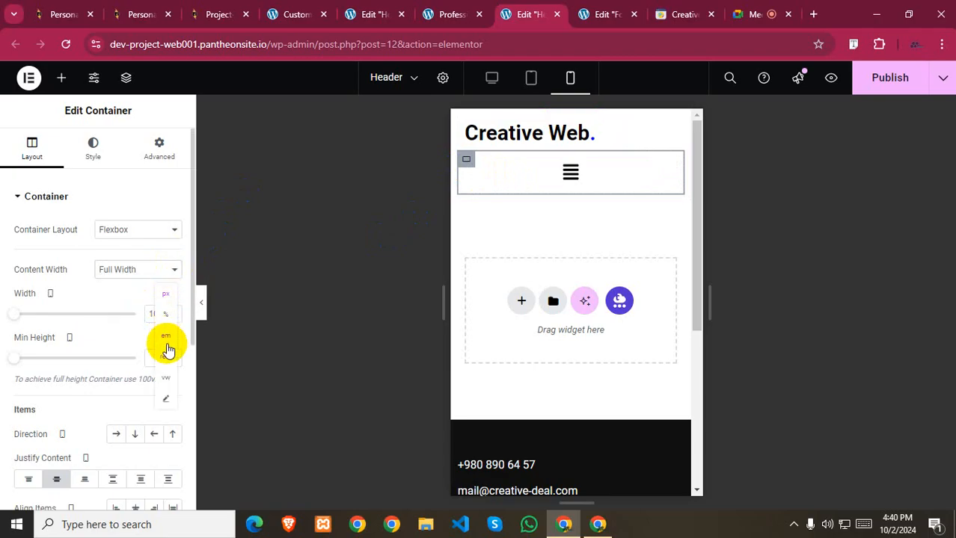
pyautogui.click(165, 313)
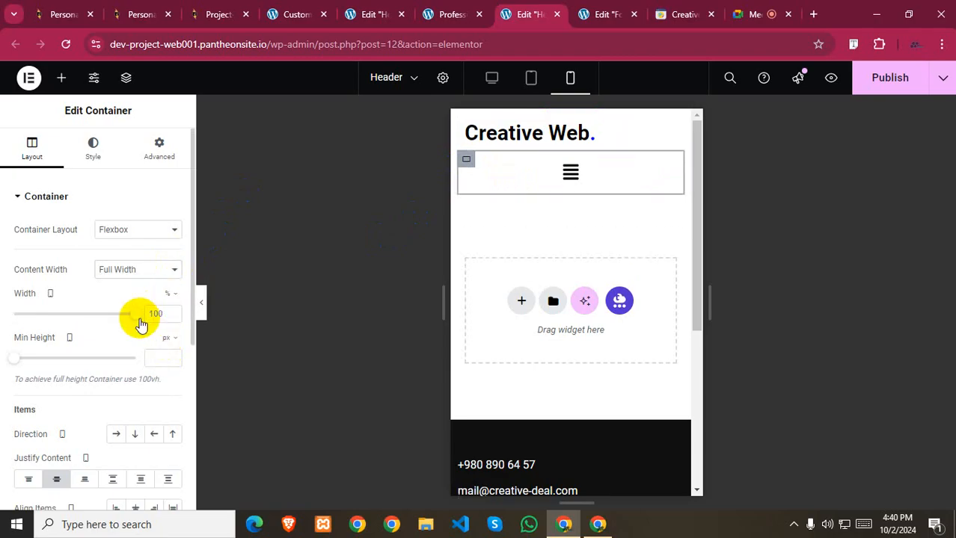
pyautogui.moveTo(138, 321); pyautogui.dragTo(46, 311)
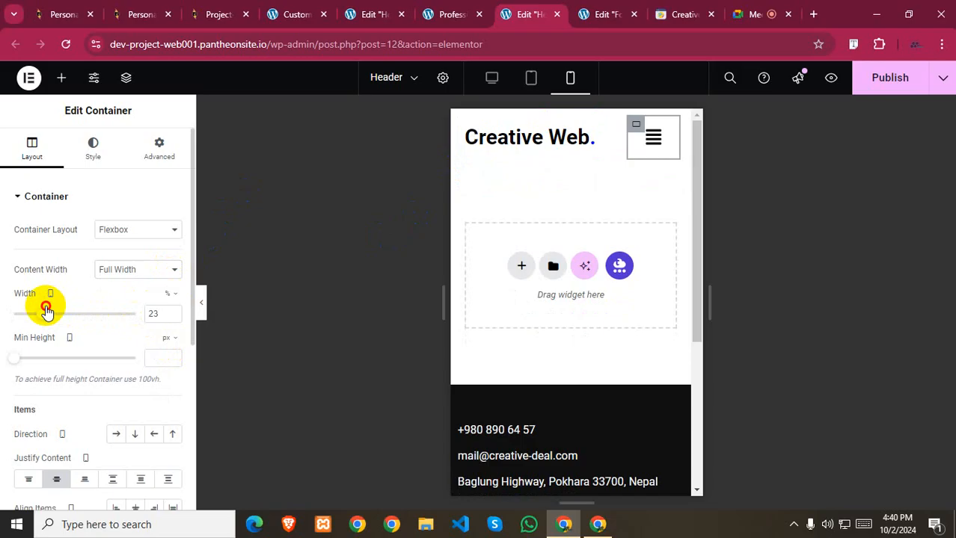
pyautogui.click(172, 312)
pyautogui.click(177, 320)
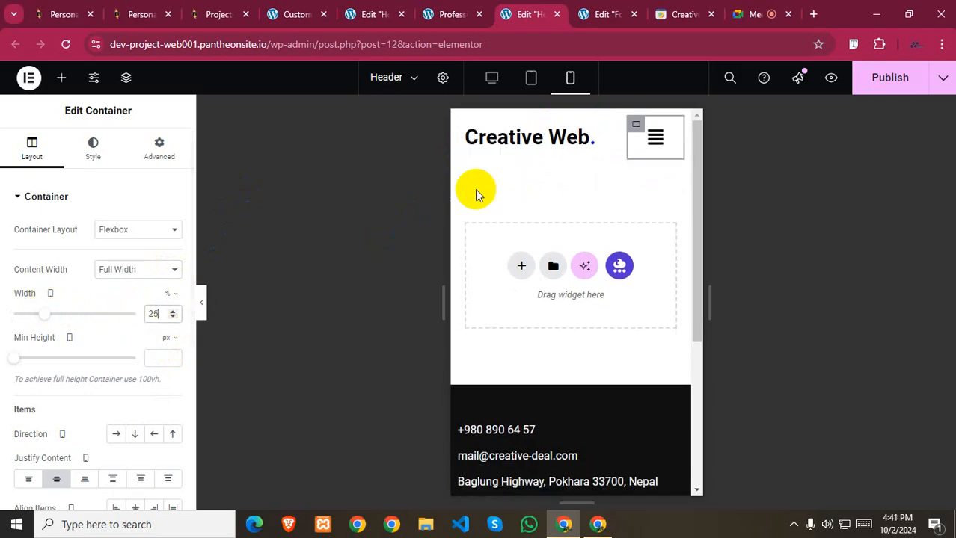
# - Check the logo container's width and compare the header with the mobile header on creative-deal.com
pyautogui.click(466, 125)
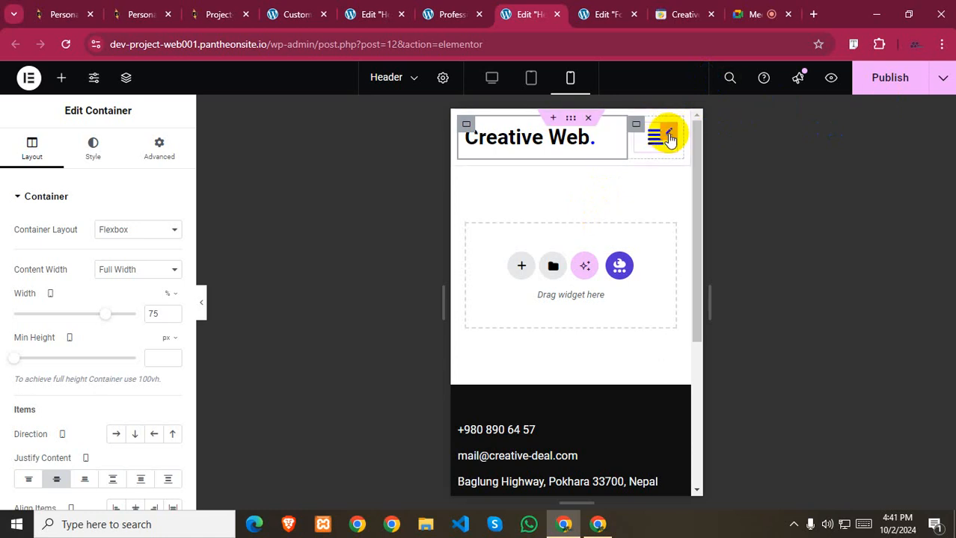
pyautogui.click(683, 14)
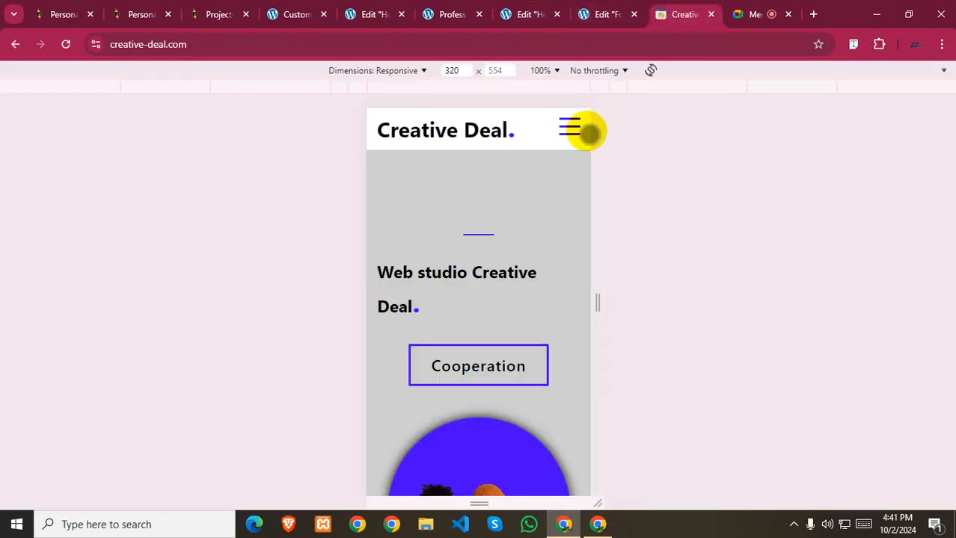
pyautogui.click(607, 14)
pyautogui.click(518, 15)
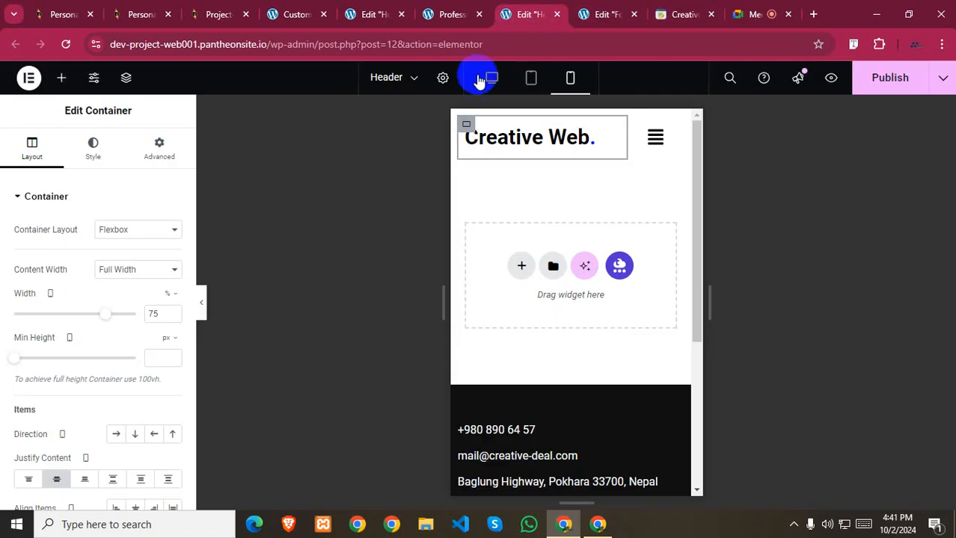
# - Examine the navigation menu widget's layout and style settings for a way to position the menu icon
pyautogui.click(668, 140)
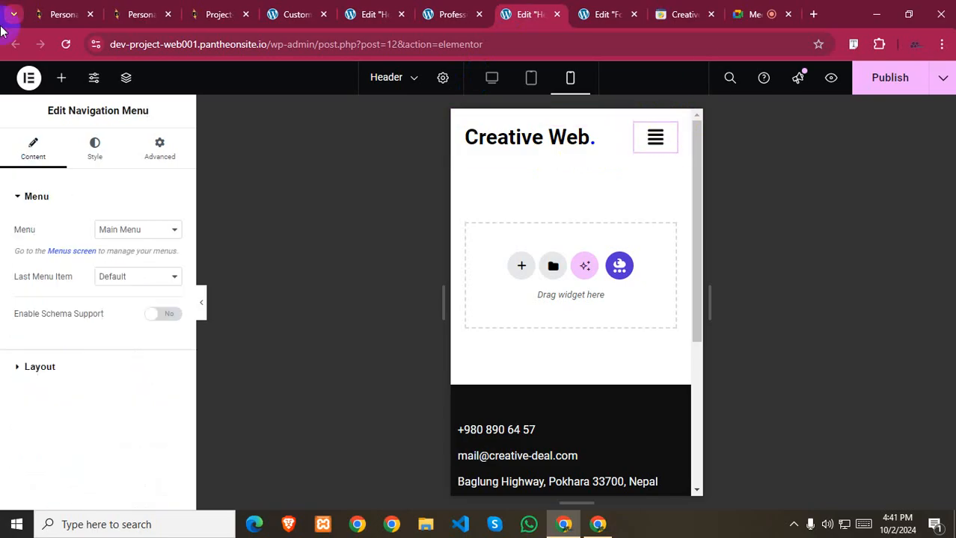
pyautogui.click(97, 148)
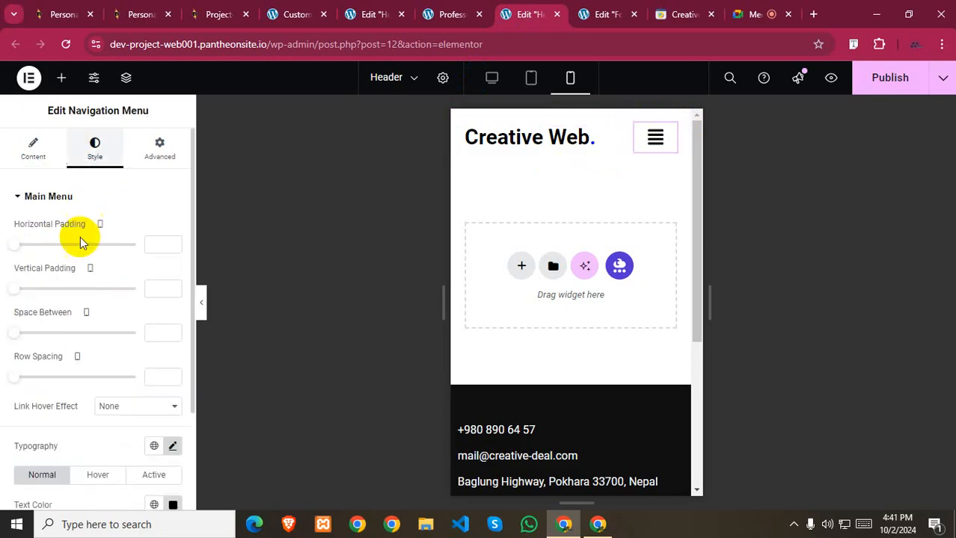
pyautogui.click(33, 148)
pyautogui.click(27, 367)
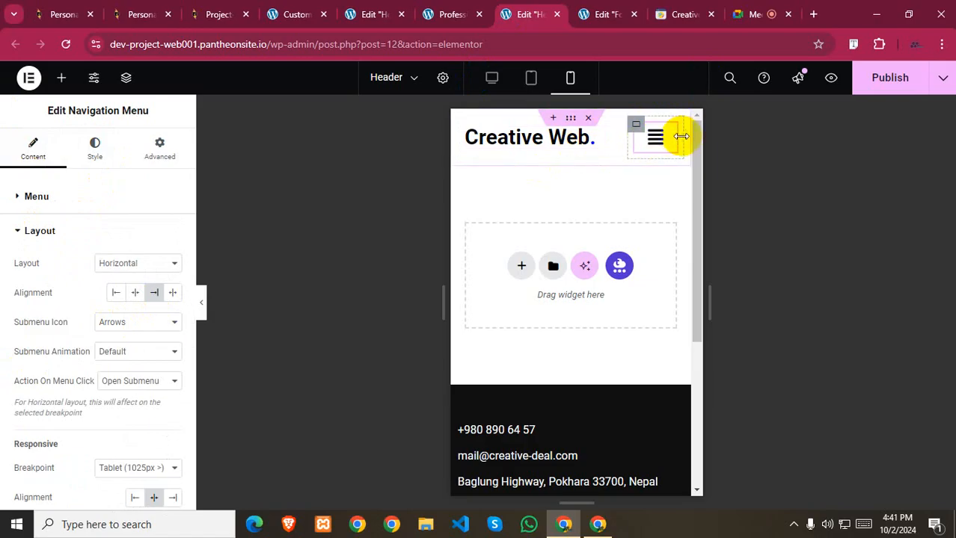
pyautogui.click(635, 124)
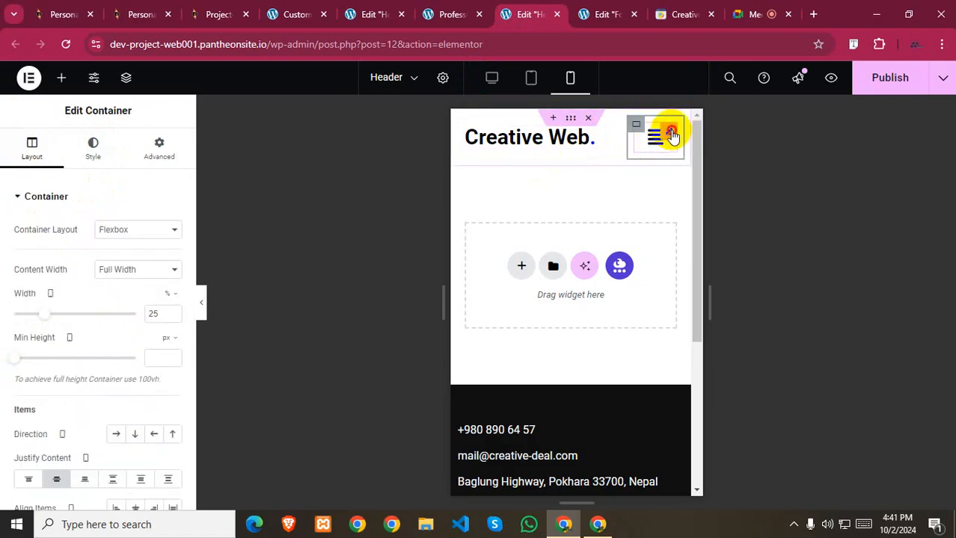
pyautogui.click(671, 133)
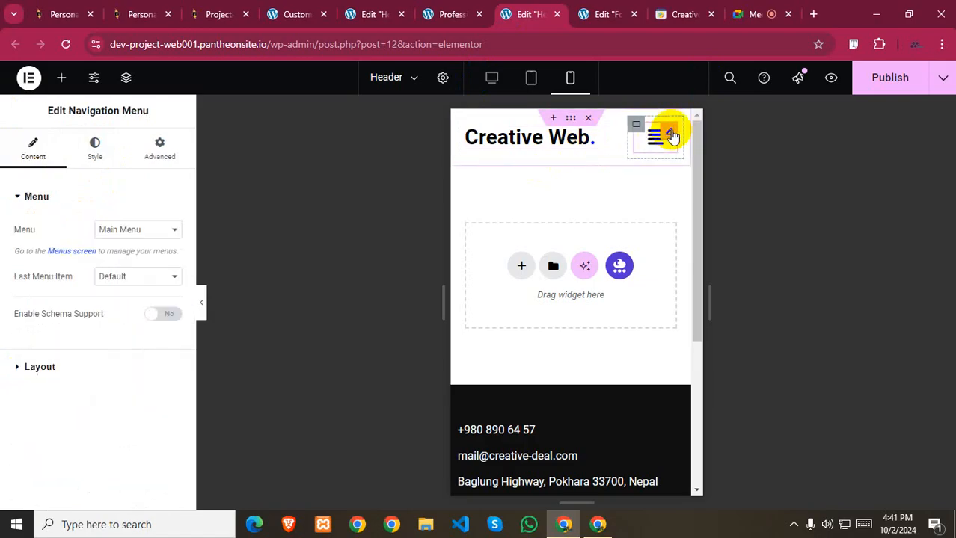
pyautogui.click(38, 366)
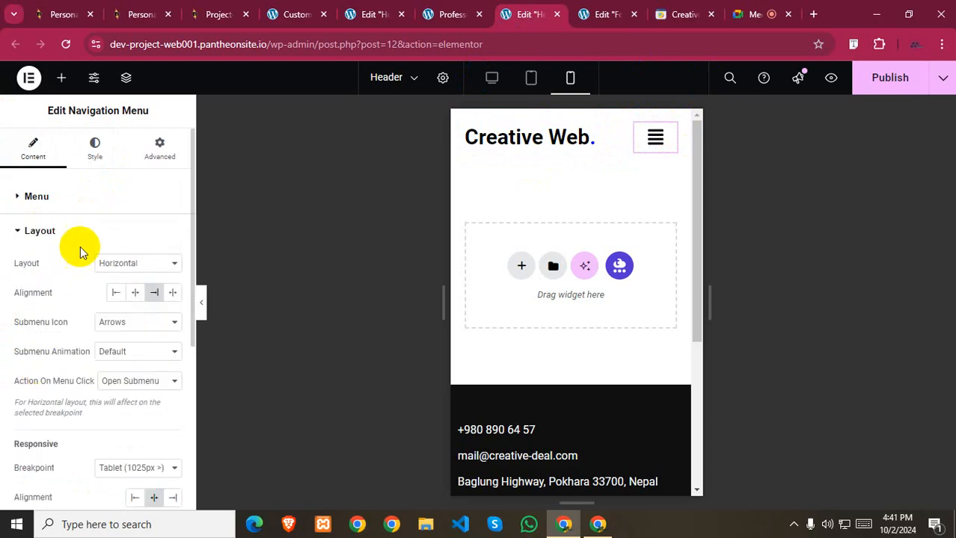
pyautogui.click(94, 146)
pyautogui.scroll(-2, 44, 376)
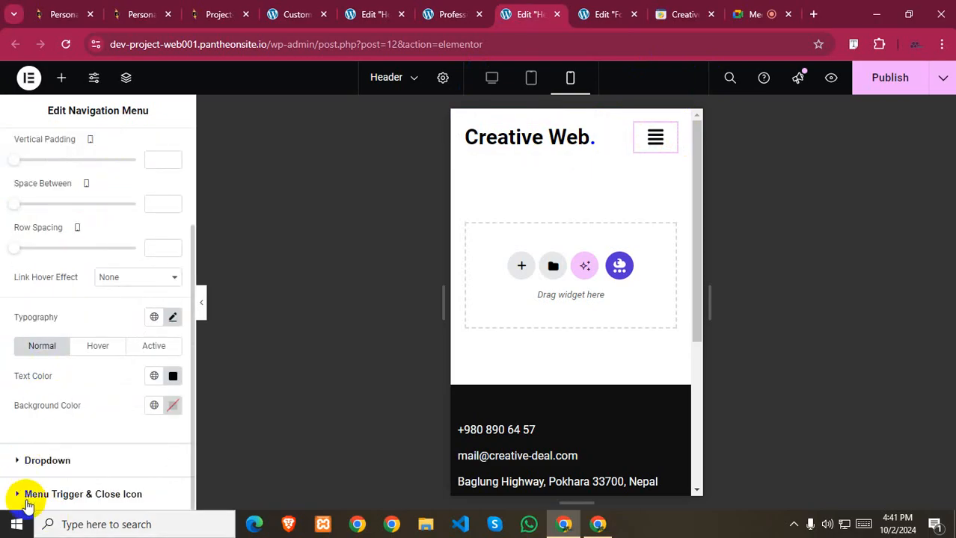
pyautogui.scroll(2, 47, 183)
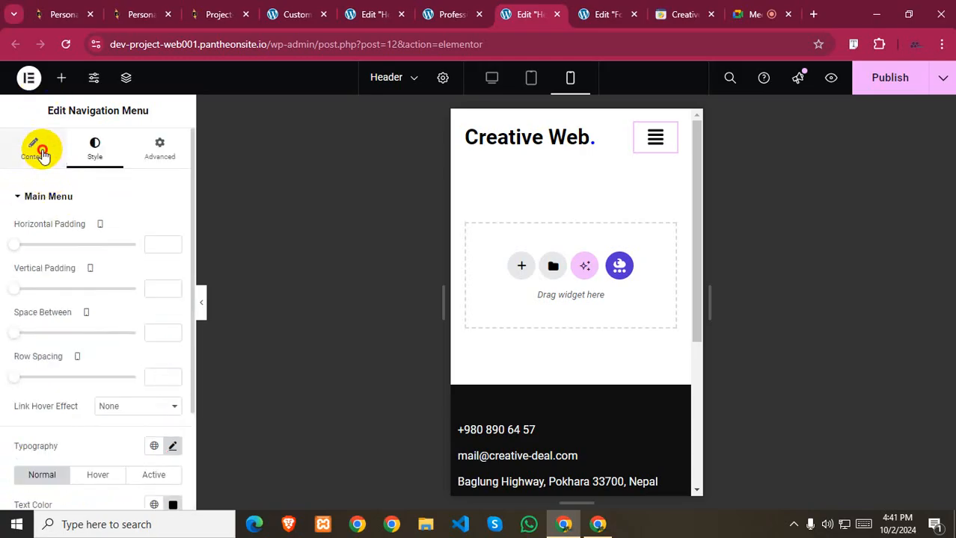
# - Set the navigation menu's responsive icon alignment to right in its layout settings
pyautogui.click(35, 150)
pyautogui.click(34, 368)
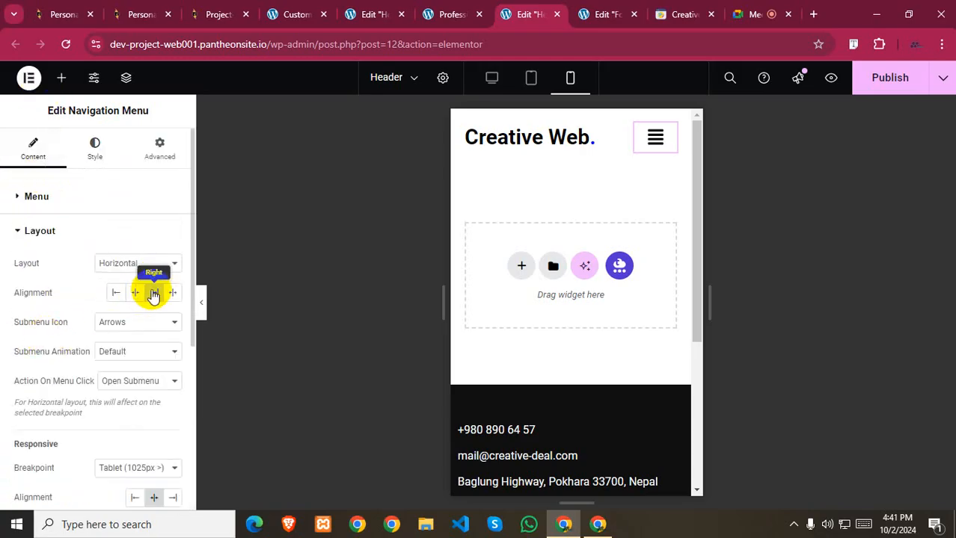
pyautogui.scroll(-4, 142, 403)
pyautogui.scroll(1, 146, 284)
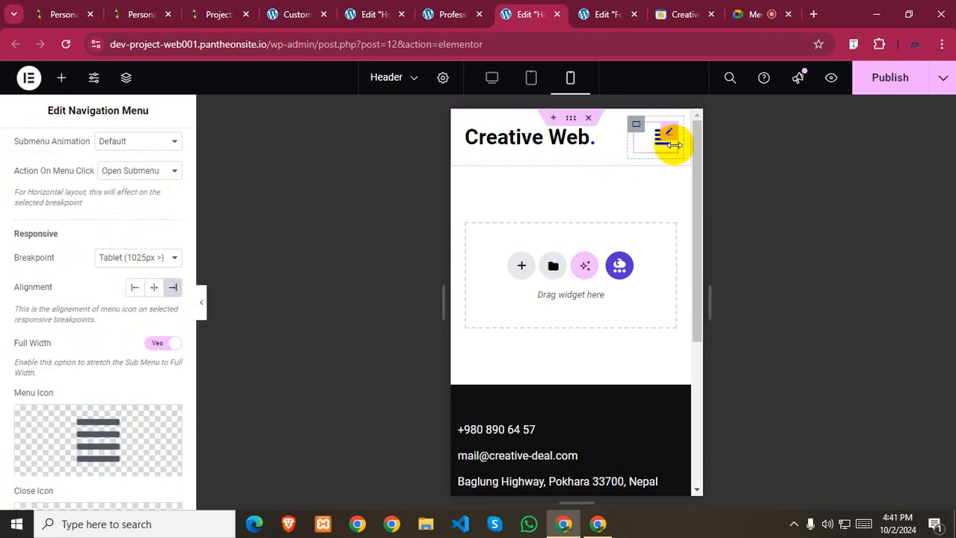
# - Set the margin and padding of the menu icon's container to 0 px on all sides
pyautogui.click(635, 131)
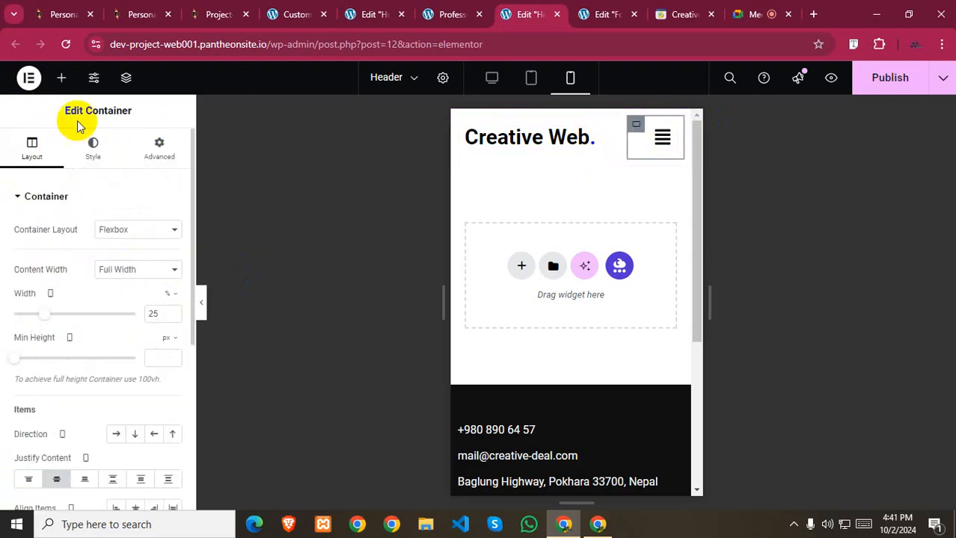
pyautogui.click(159, 150)
pyautogui.click(172, 247)
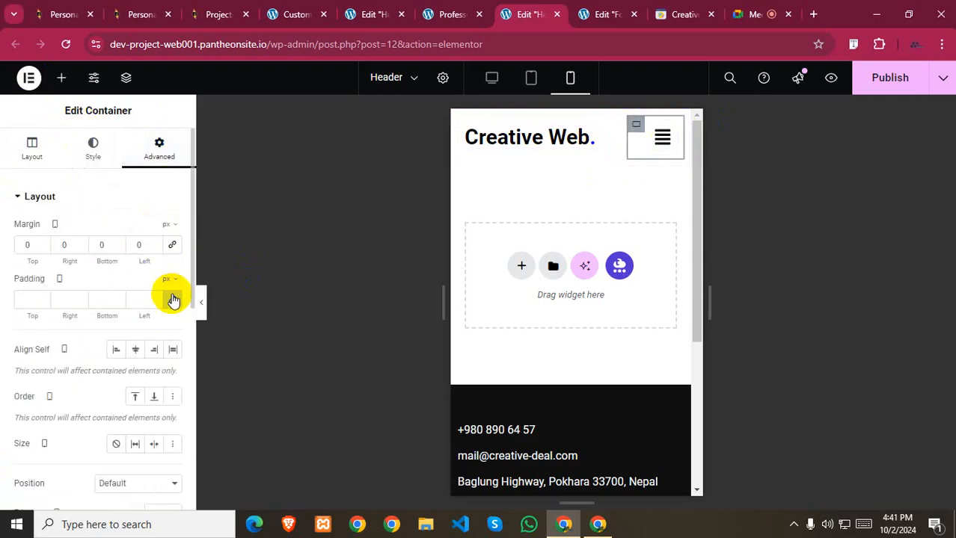
pyautogui.click(172, 303)
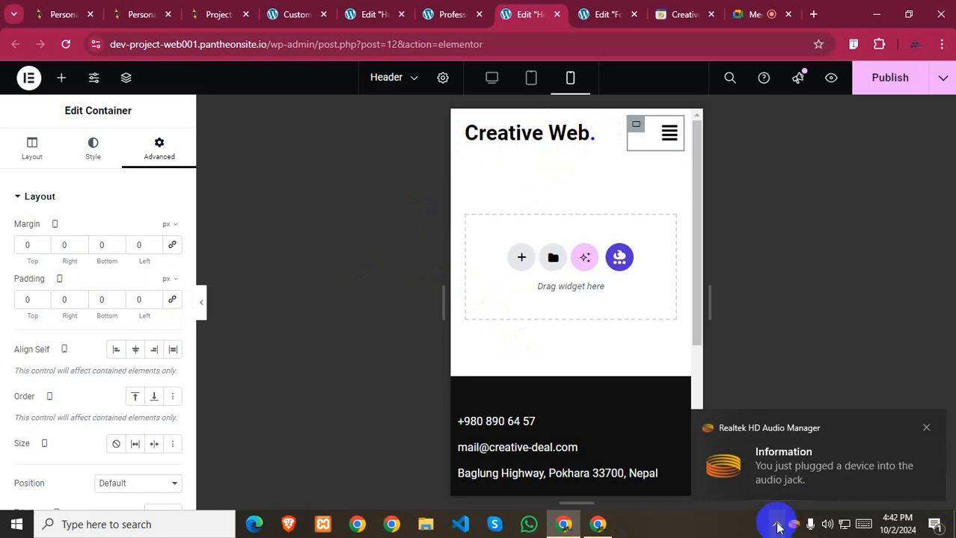
# - Dismiss the audio jack notification and mute the computer's sound
pyautogui.click(925, 432)
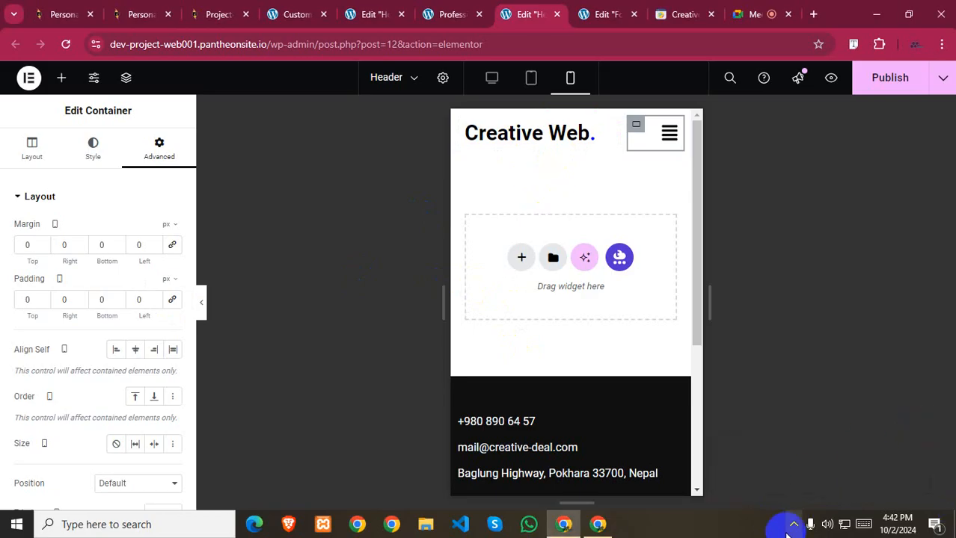
pyautogui.click(794, 525)
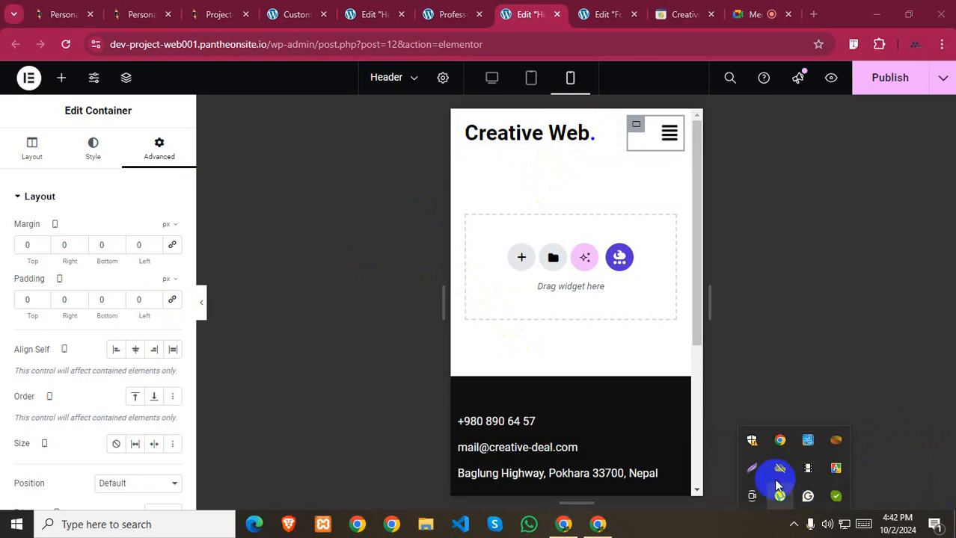
pyautogui.click(826, 524)
pyautogui.moveTo(786, 495); pyautogui.dragTo(668, 512)
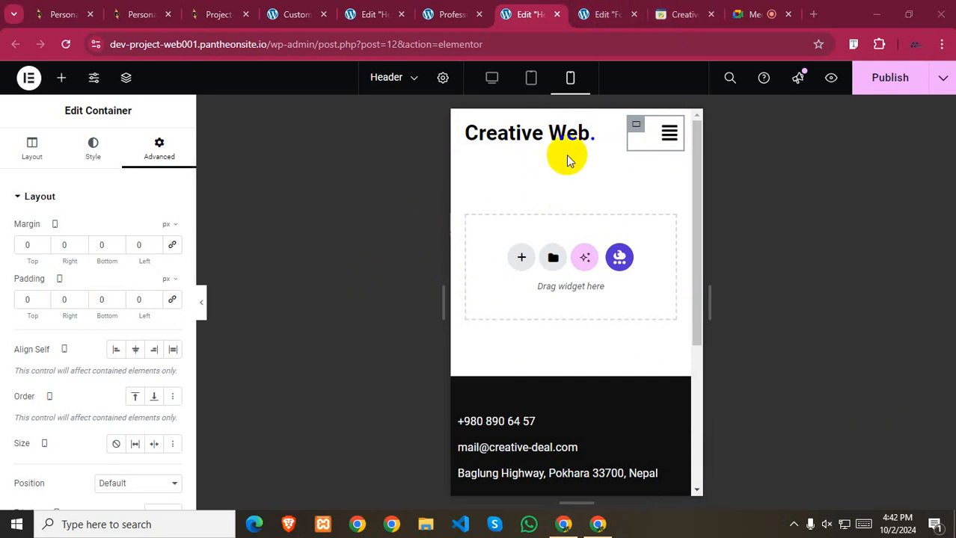
# - Open the Menu Trigger & Close Icon style settings of the header's navigation menu widget
pyautogui.click(676, 131)
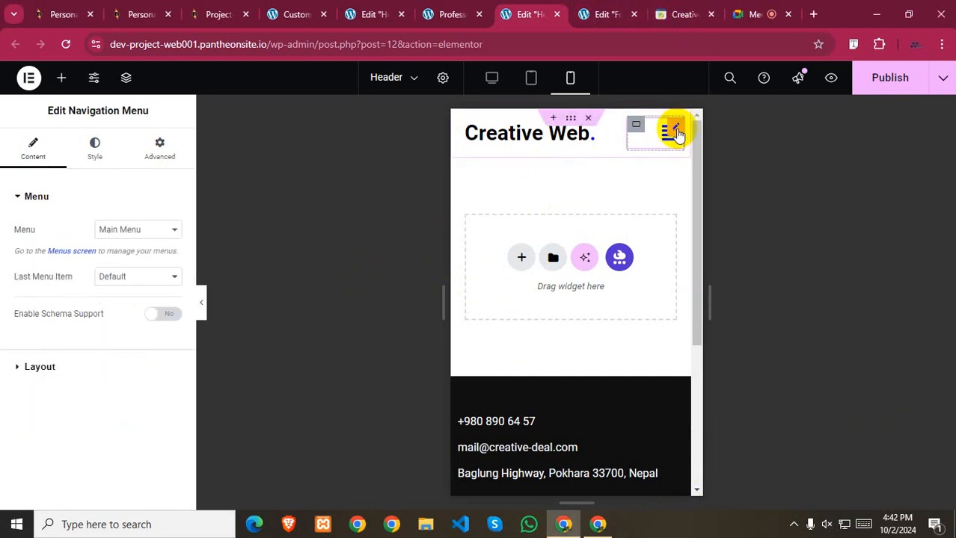
pyautogui.click(27, 368)
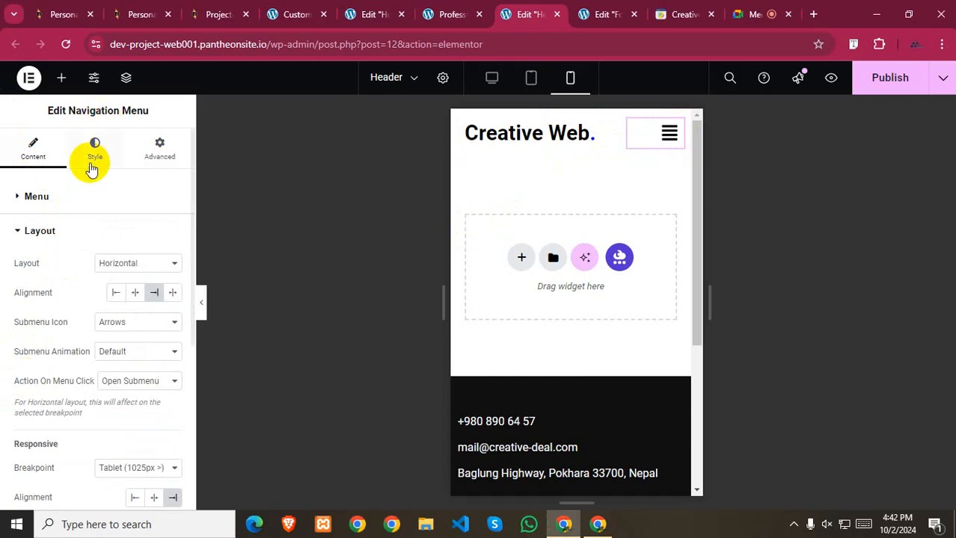
pyautogui.click(91, 171)
pyautogui.scroll(-2, 80, 319)
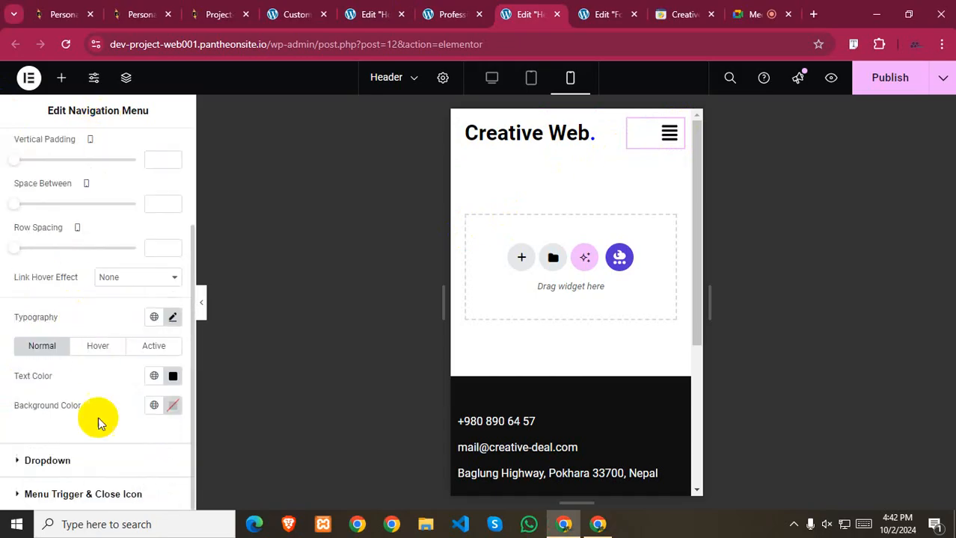
pyautogui.click(72, 503)
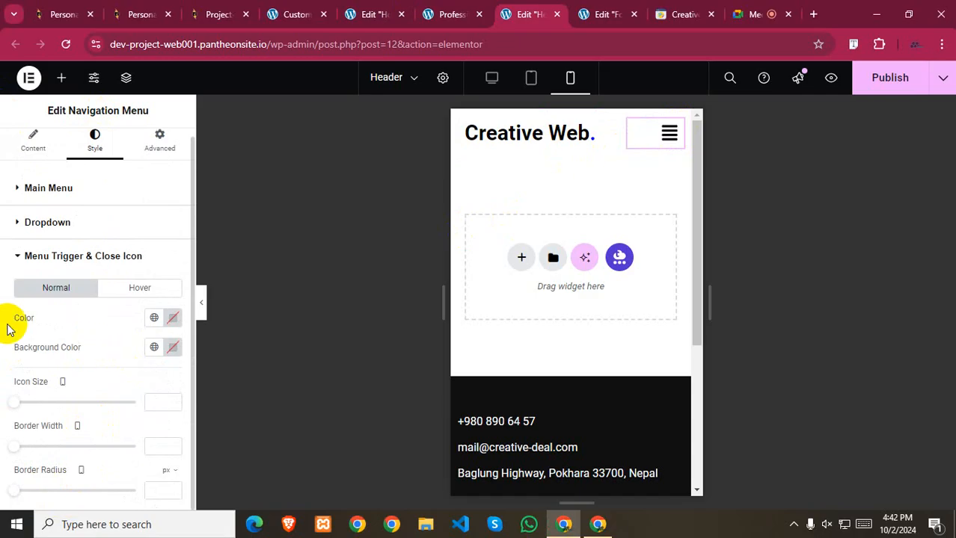
# - Try a #020102 background color on the menu trigger icon, and reset it
pyautogui.click(174, 350)
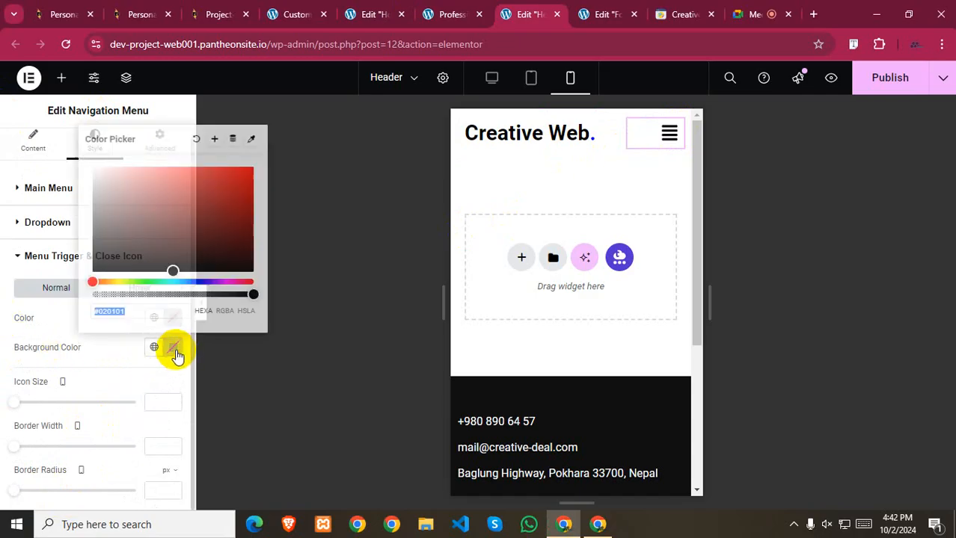
pyautogui.moveTo(184, 281); pyautogui.dragTo(220, 280)
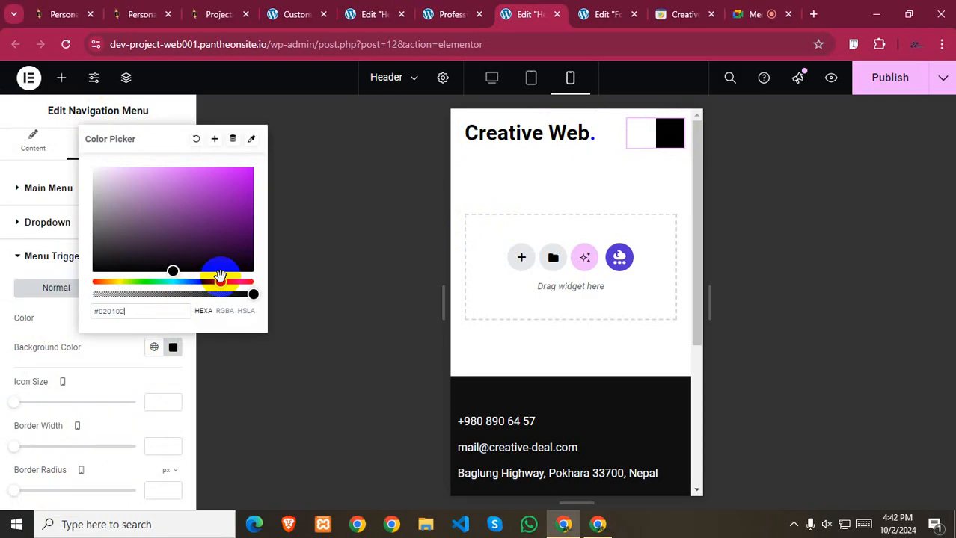
pyautogui.click(173, 347)
pyautogui.click(173, 348)
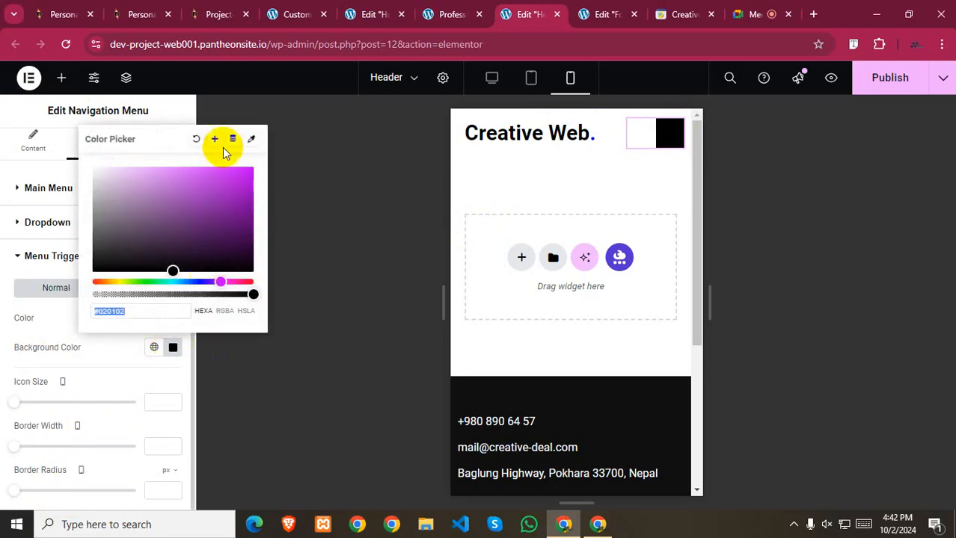
pyautogui.click(193, 142)
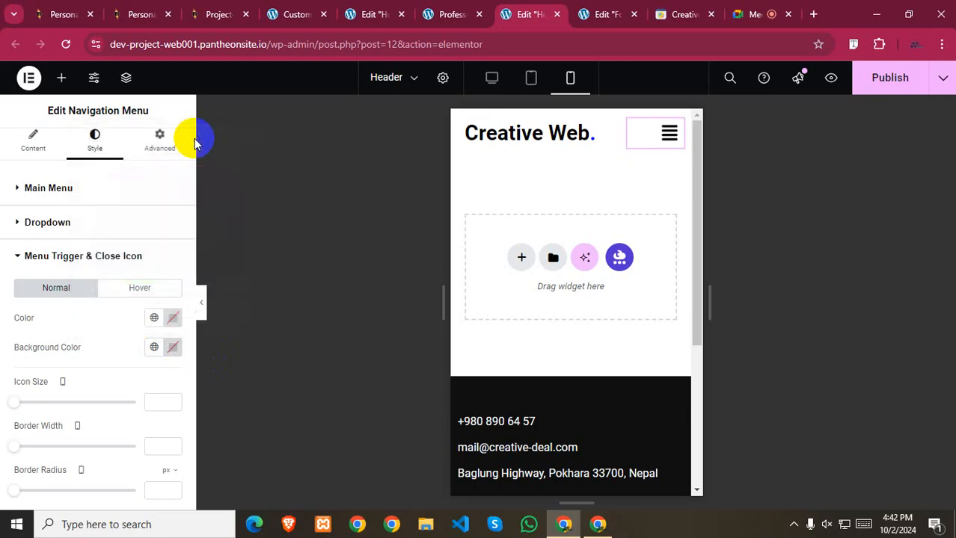
# - Try a #A36262 color for the menu trigger icon on a black background, and clear the background color
pyautogui.click(173, 348)
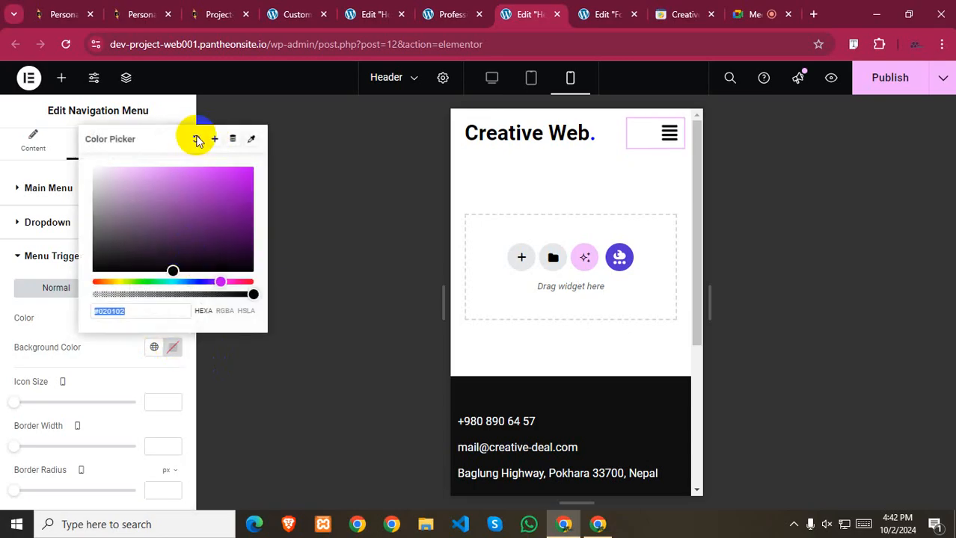
pyautogui.click(173, 348)
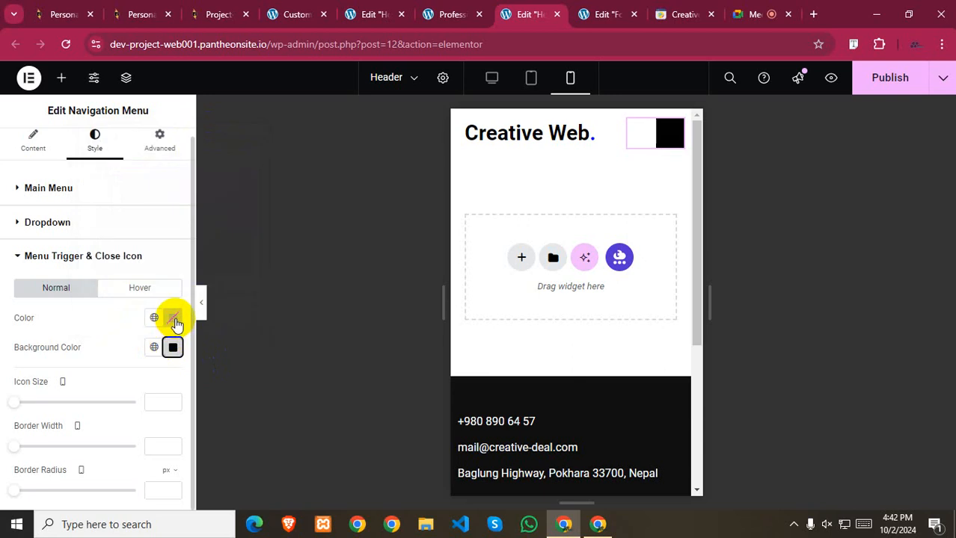
pyautogui.click(175, 321)
pyautogui.moveTo(157, 169)
pyautogui.mouseDown()
pyautogui.moveTo(98, 224)
pyautogui.moveTo(156, 175)
pyautogui.mouseUp()
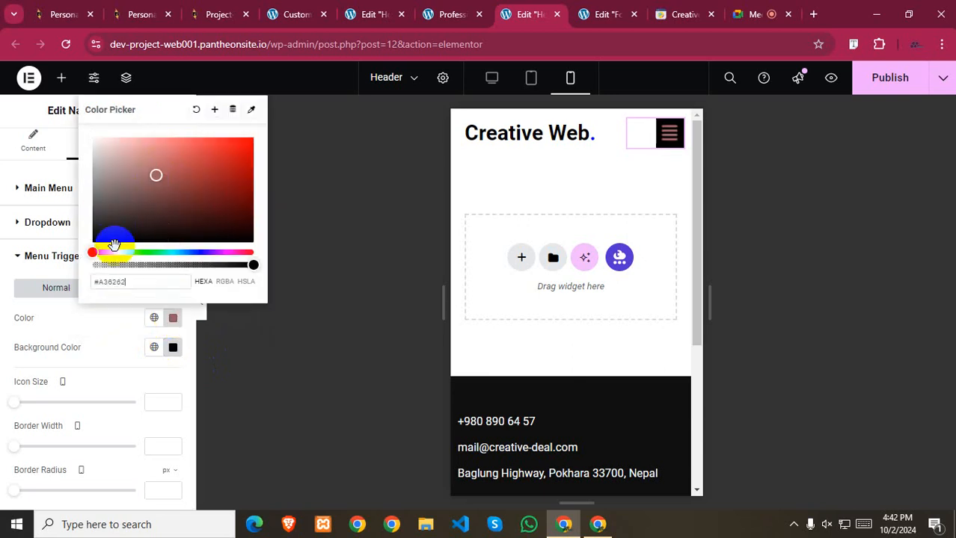
pyautogui.click(174, 348)
pyautogui.click(193, 140)
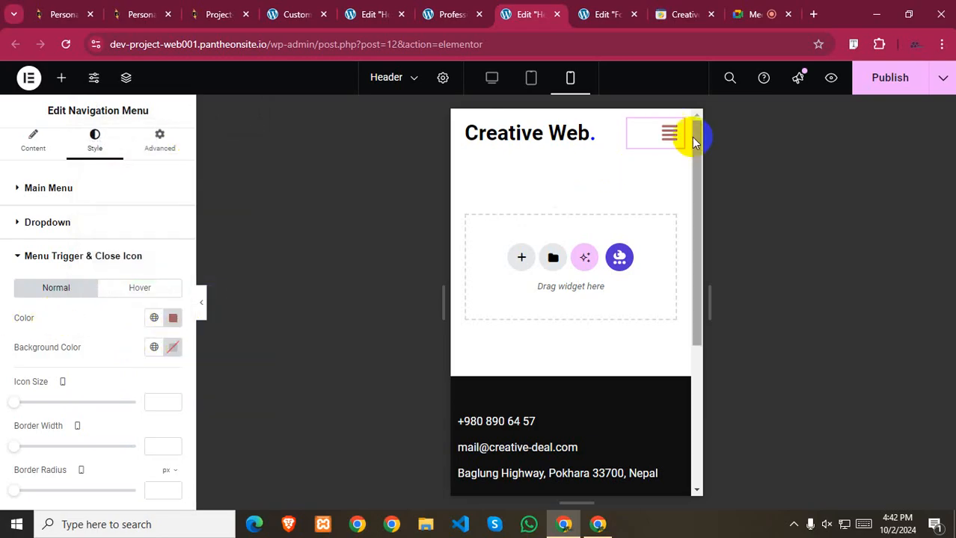
# - Set the menu trigger icon's color to the global Primary color and publish the header
pyautogui.click(173, 318)
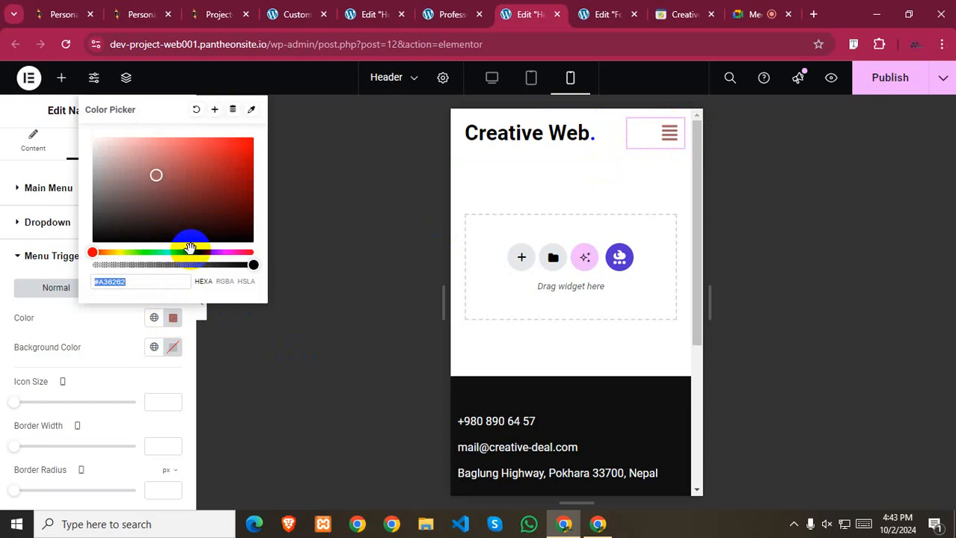
pyautogui.click(153, 318)
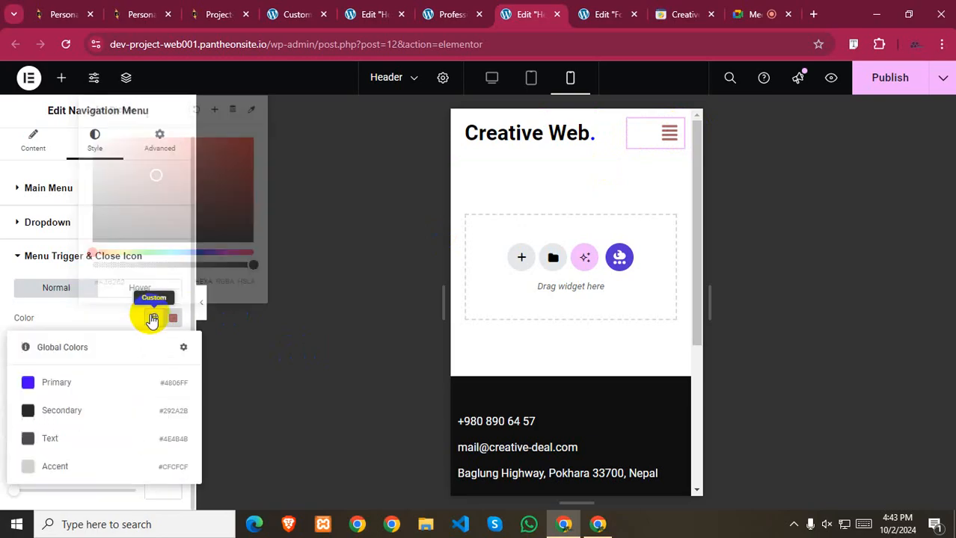
pyautogui.click(54, 381)
pyautogui.click(911, 82)
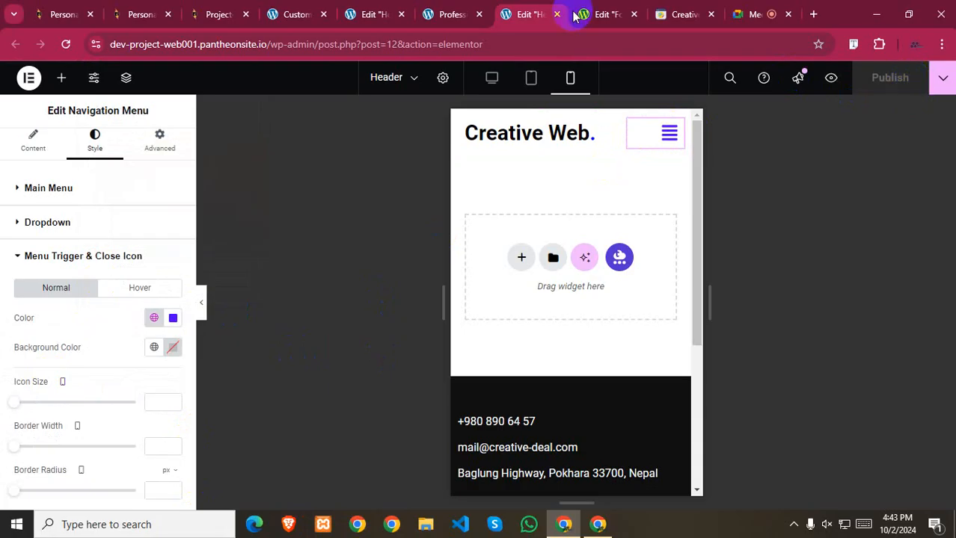
# - Reload the live site's home page and display it in the browser's responsive mobile view
pyautogui.click(455, 14)
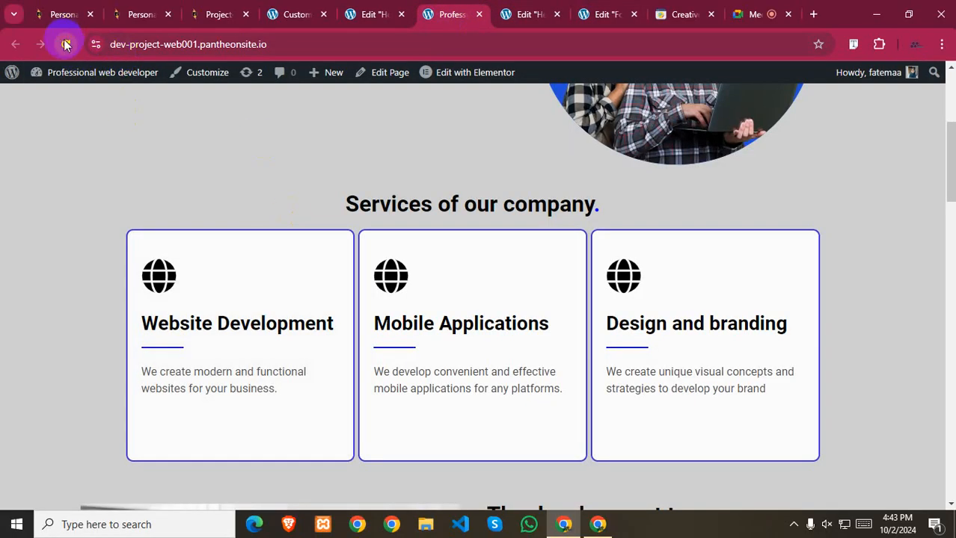
pyautogui.click(66, 44)
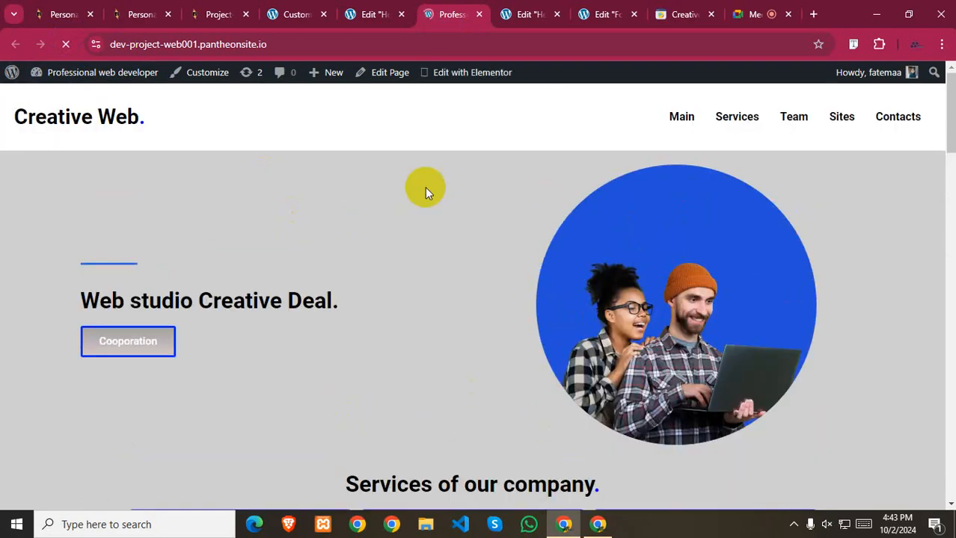
pyautogui.rightClick(423, 185)
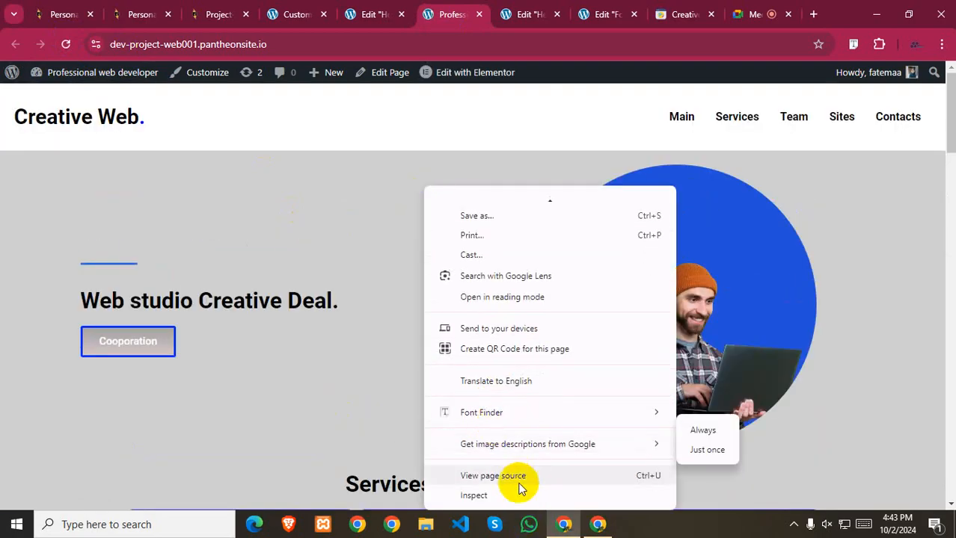
pyautogui.click(516, 495)
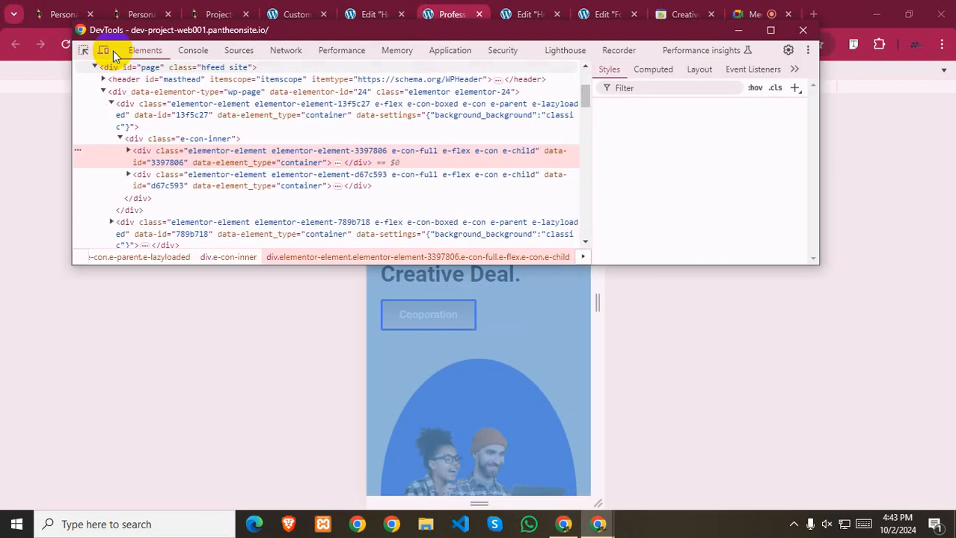
pyautogui.click(738, 30)
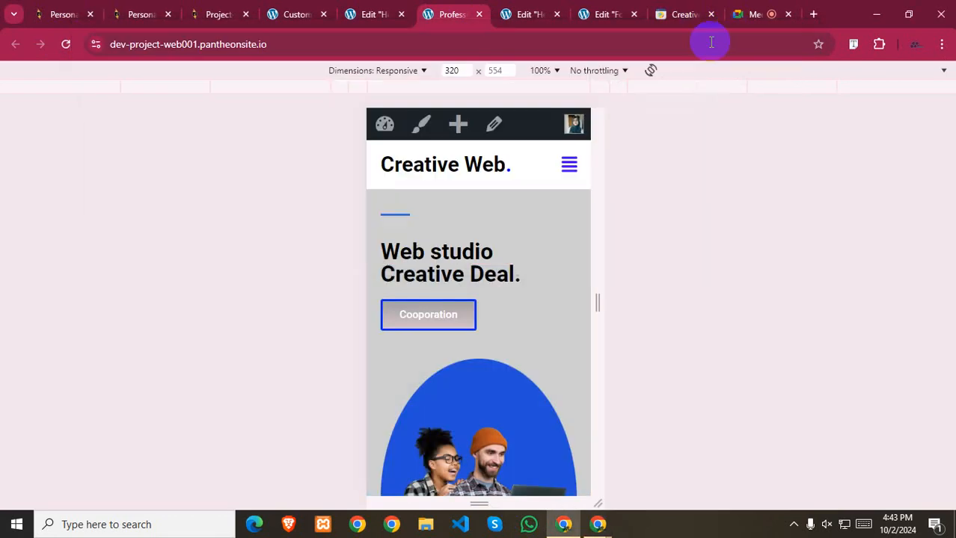
# - Test opening and closing the mobile menu on the live home page
pyautogui.click(569, 164)
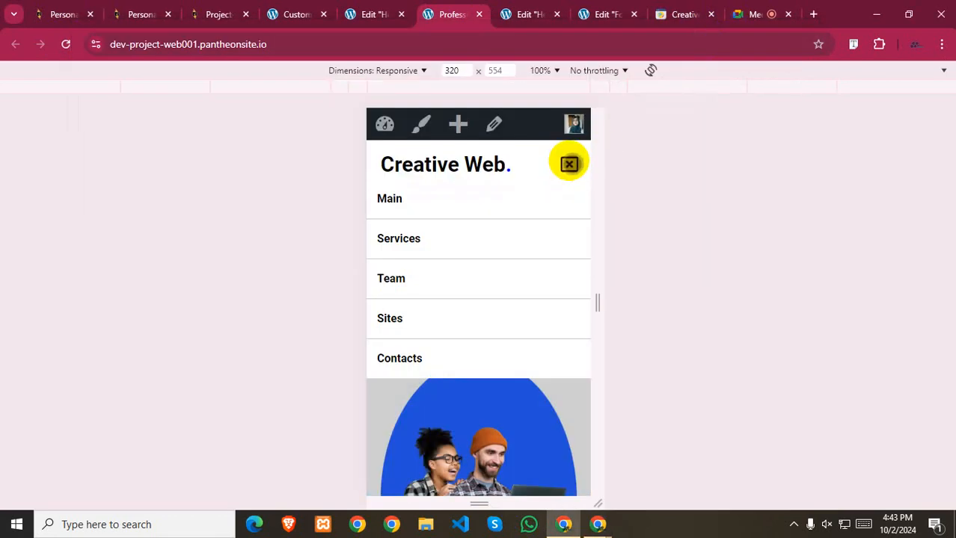
pyautogui.click(569, 165)
pyautogui.click(569, 166)
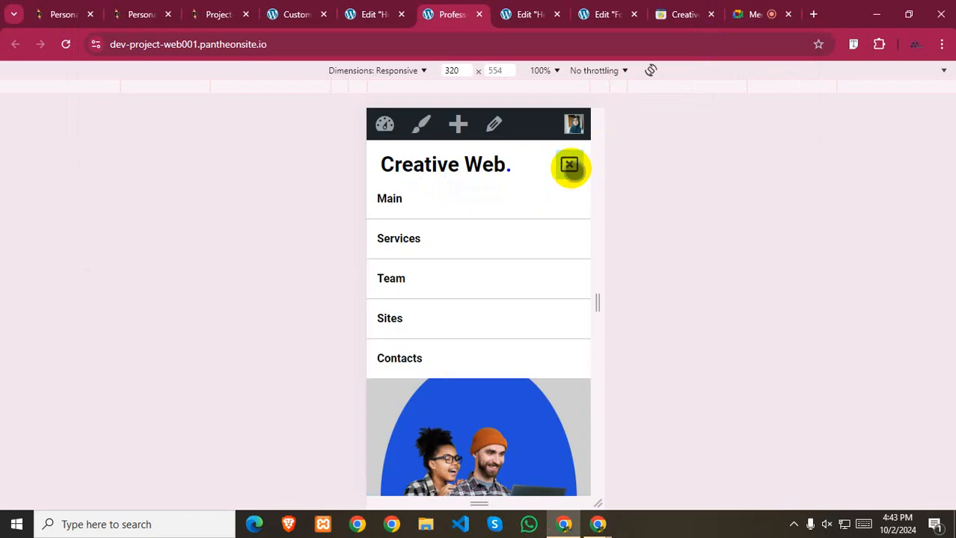
pyautogui.click(570, 166)
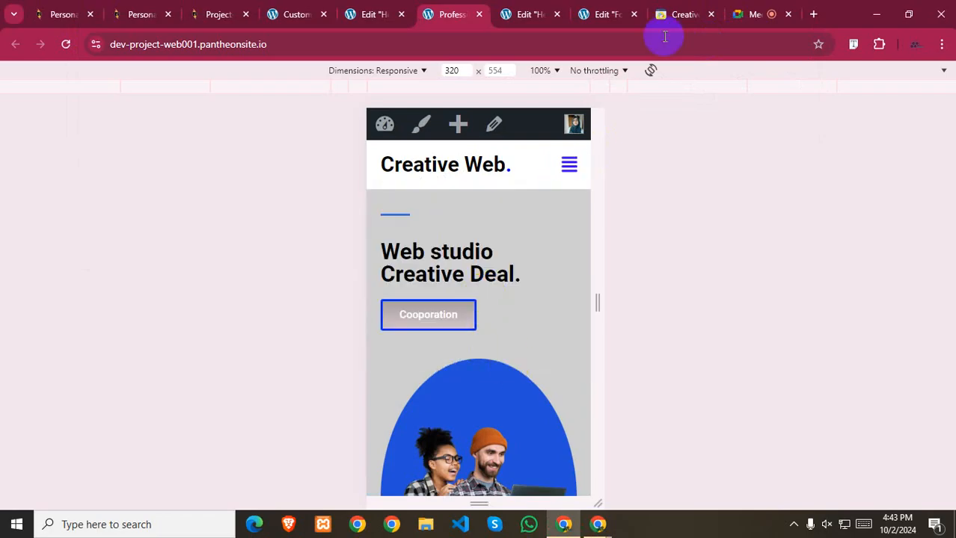
# - Examine how the mobile menu opens on the creative-deal.com reference page
pyautogui.click(682, 8)
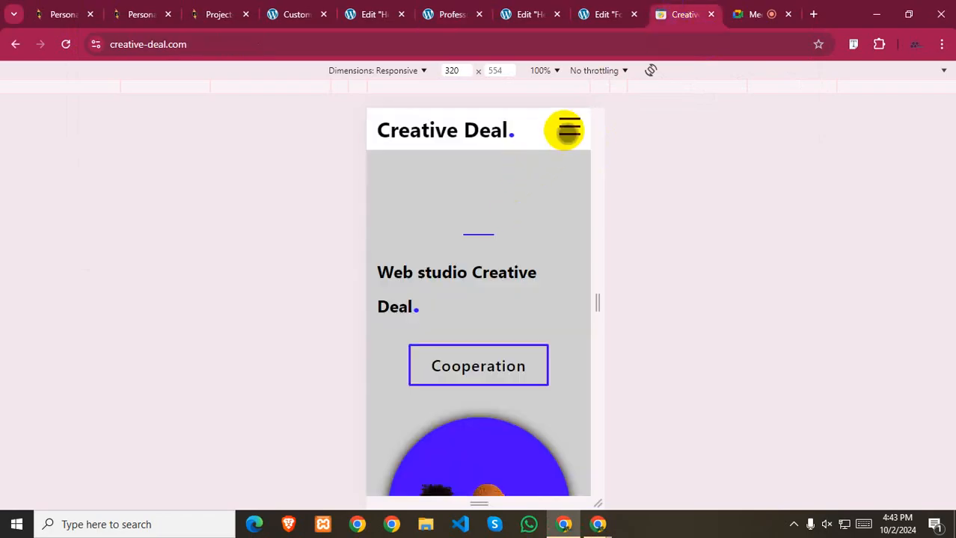
pyautogui.click(568, 129)
pyautogui.click(569, 128)
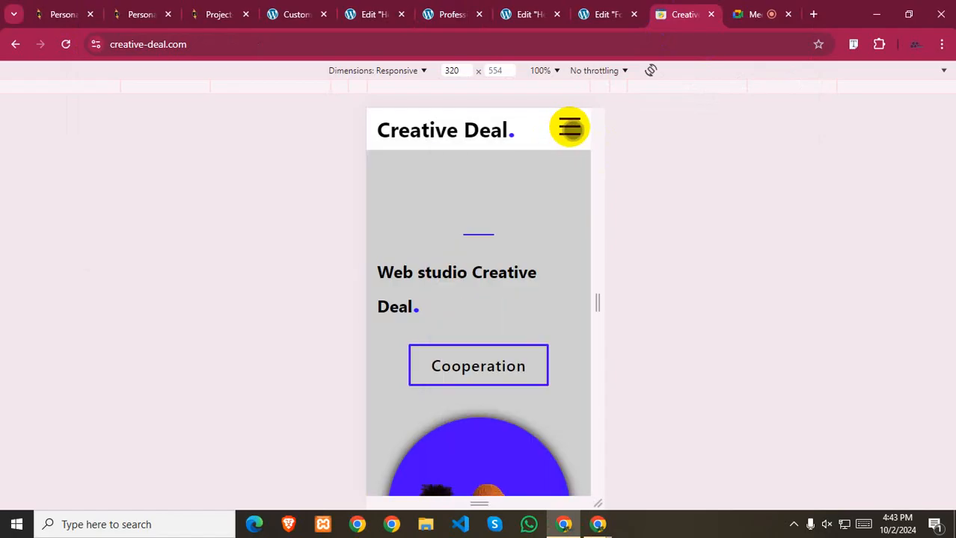
pyautogui.click(569, 128)
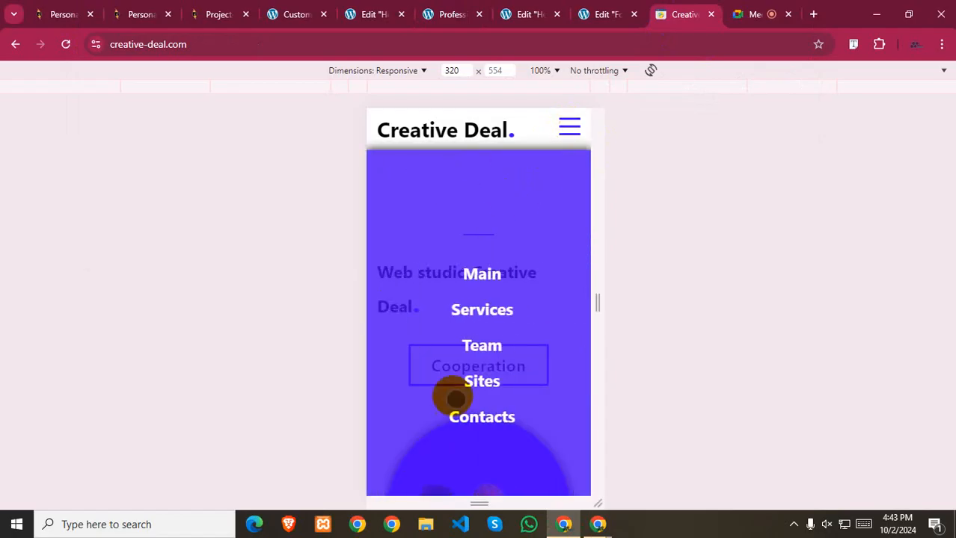
# - Return to the live home page and recheck its mobile menu for comparison with the reference, leaving it open
pyautogui.click(527, 14)
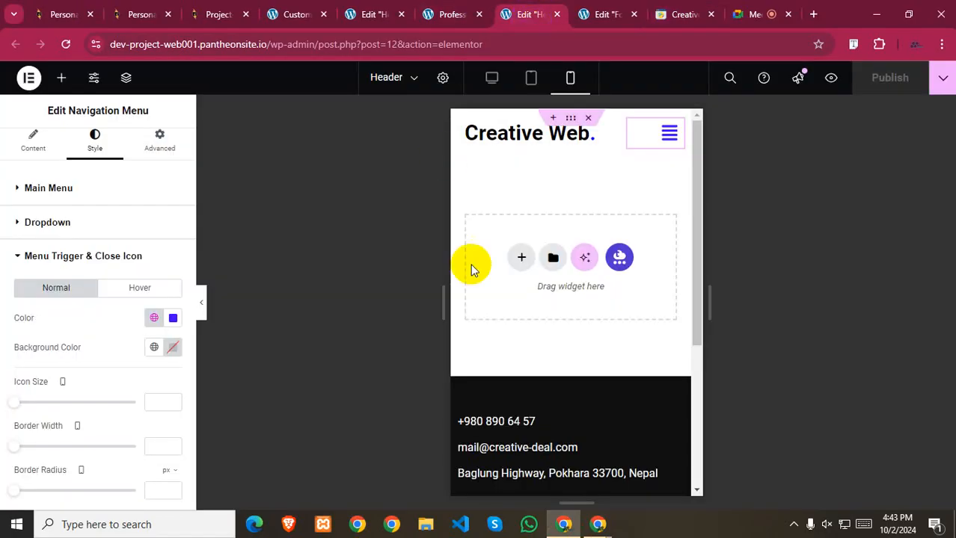
pyautogui.click(454, 11)
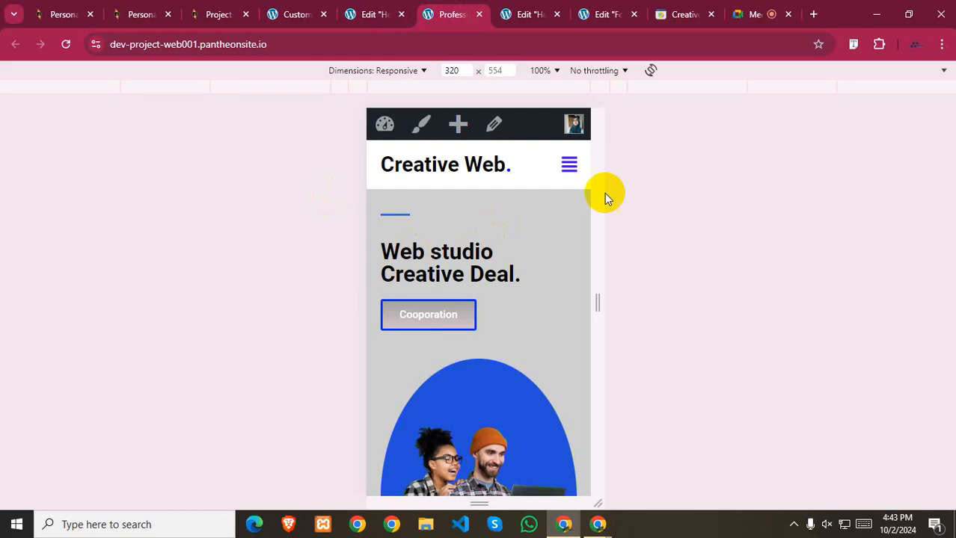
pyautogui.click(570, 164)
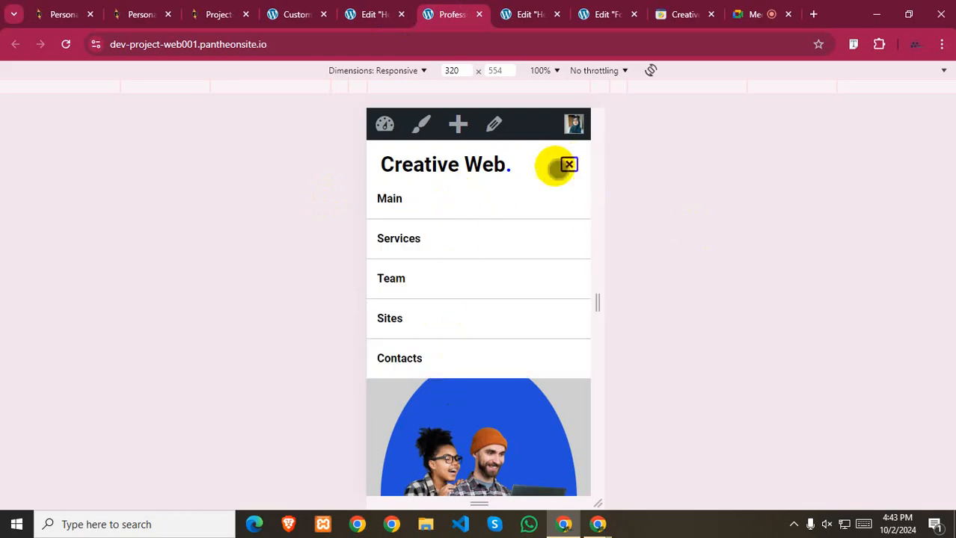
pyautogui.click(569, 164)
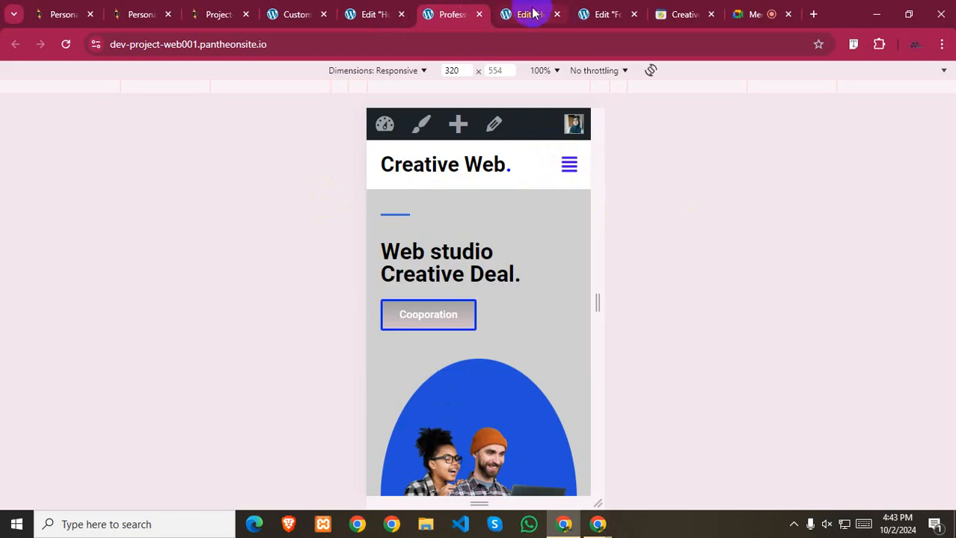
pyautogui.click(568, 166)
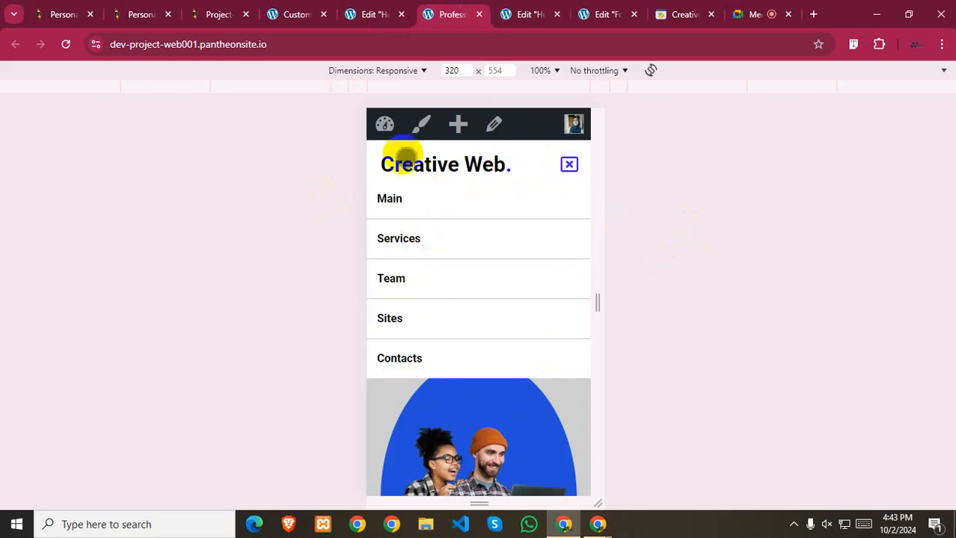
# - Open the navigation menu widget's Dropdown style settings in the header editor and expand the mobile menu in the preview
pyautogui.click(514, 16)
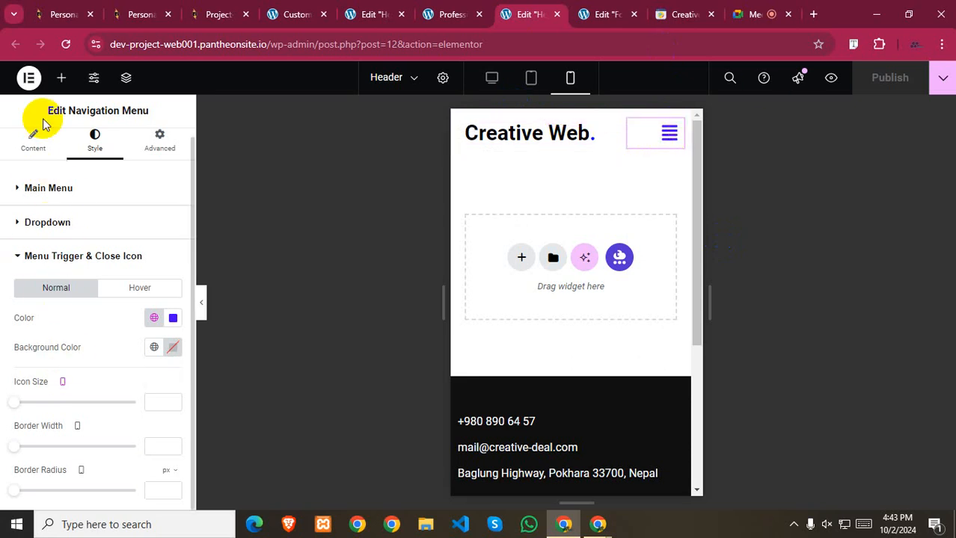
pyautogui.scroll(1, 39, 286)
pyautogui.click(27, 264)
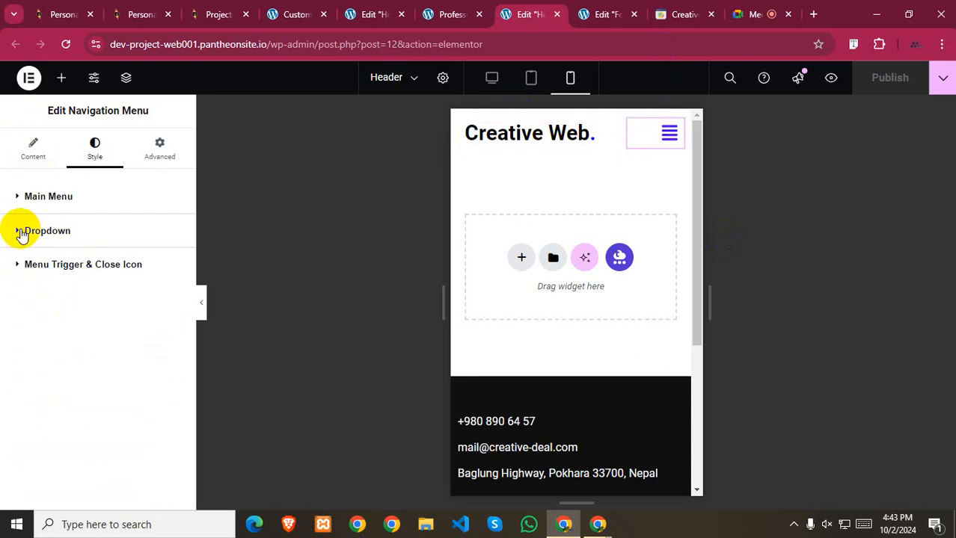
pyautogui.click(22, 233)
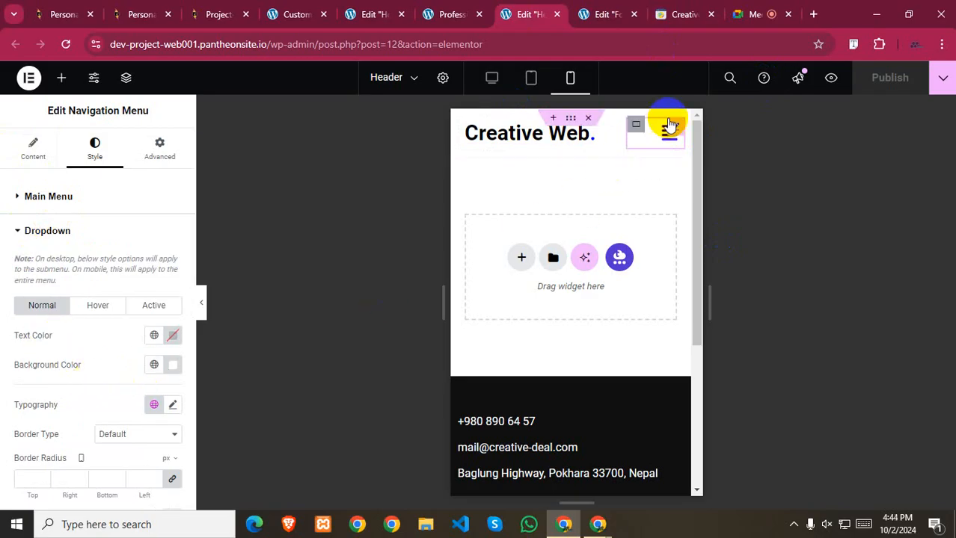
pyautogui.click(666, 142)
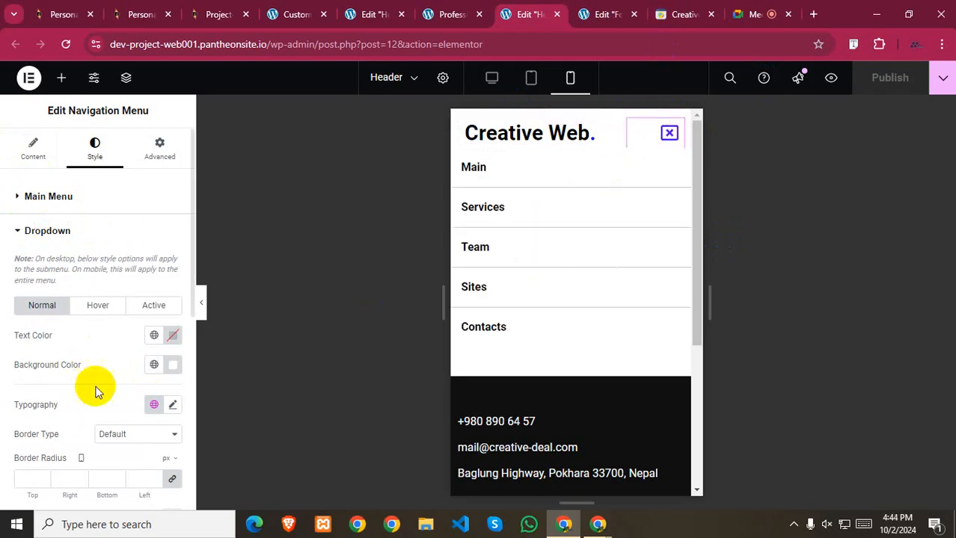
# - Try the dark brown #461C1C and the global Primary colour as the dropdown menu's normal background
pyautogui.click(172, 366)
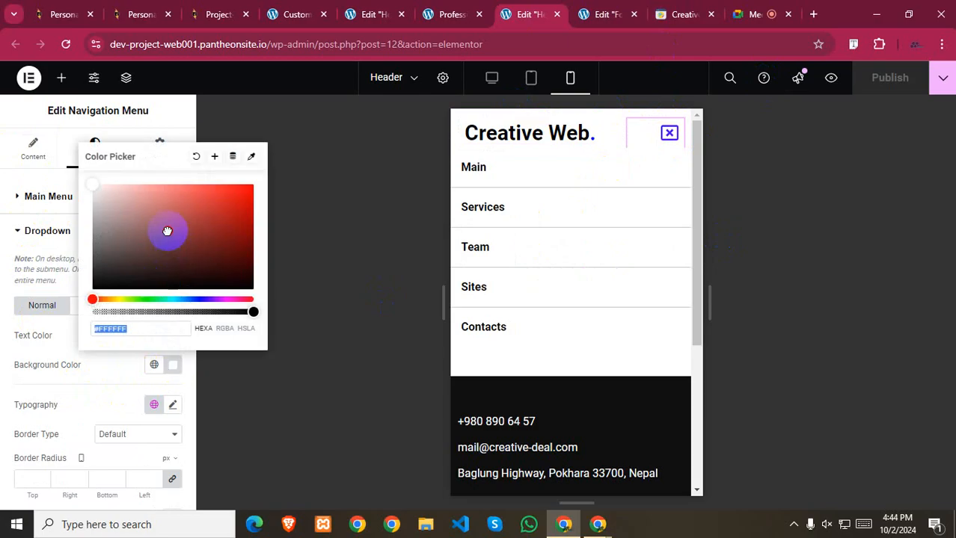
pyautogui.moveTo(166, 230); pyautogui.dragTo(188, 260)
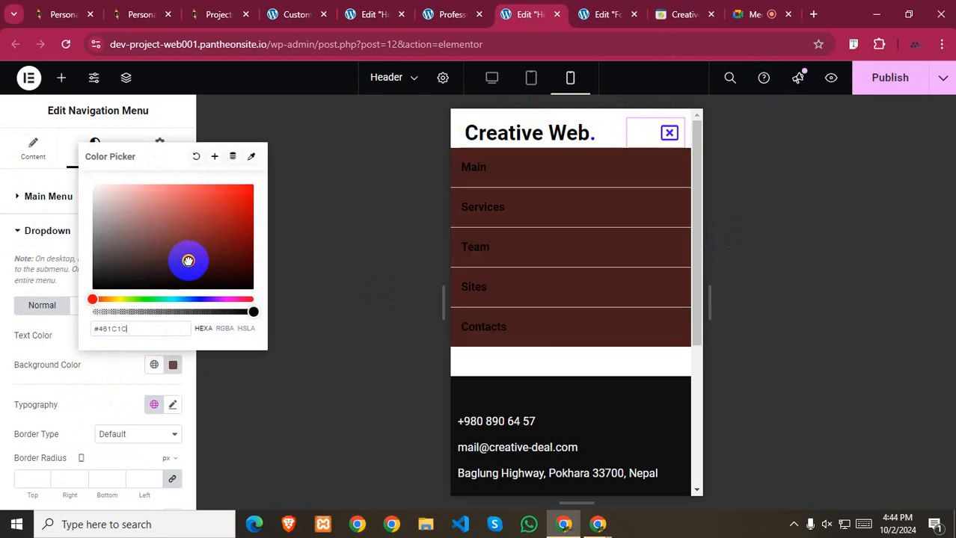
pyautogui.click(154, 365)
pyautogui.click(63, 252)
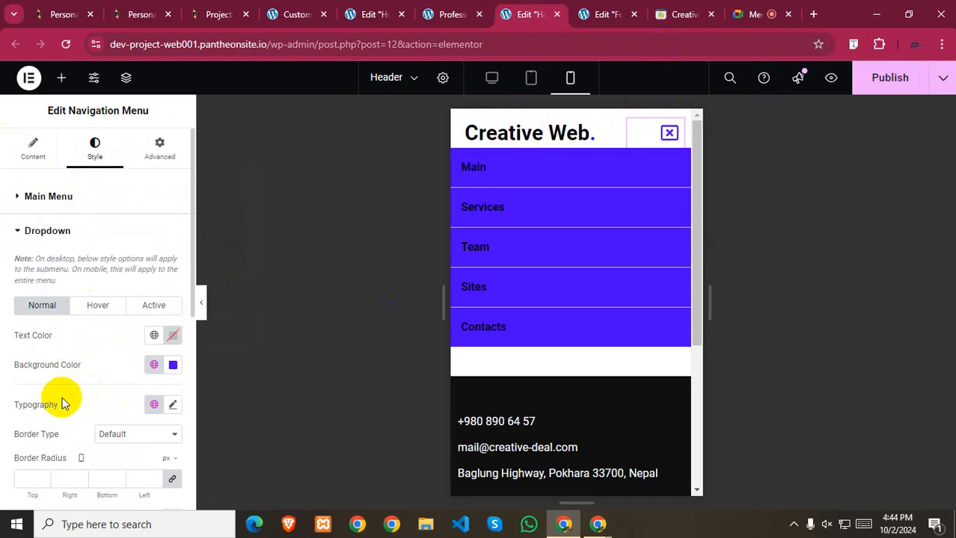
pyautogui.click(154, 366)
pyautogui.click(155, 366)
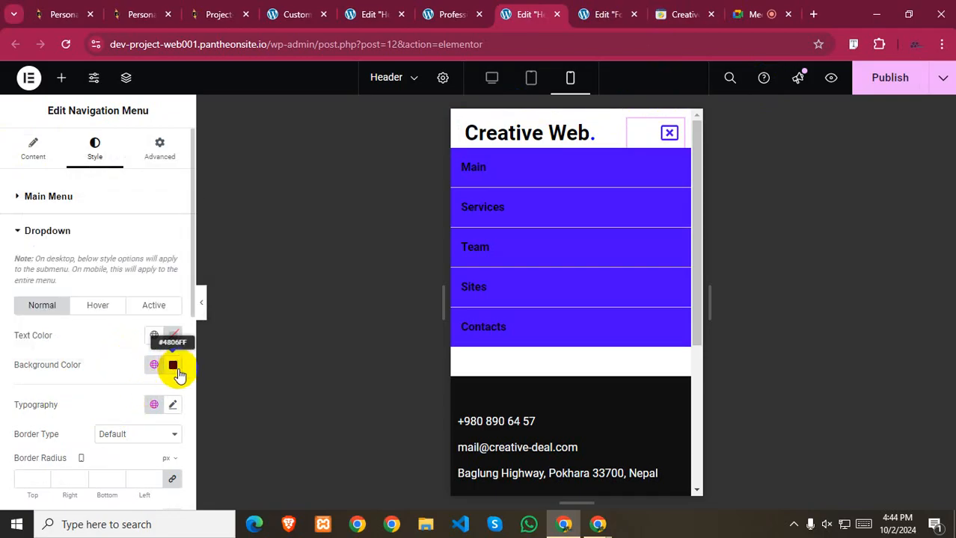
# - Try a semi-transparent blue, #0612FF5C, as the dropdown menu's background colour
pyautogui.click(173, 365)
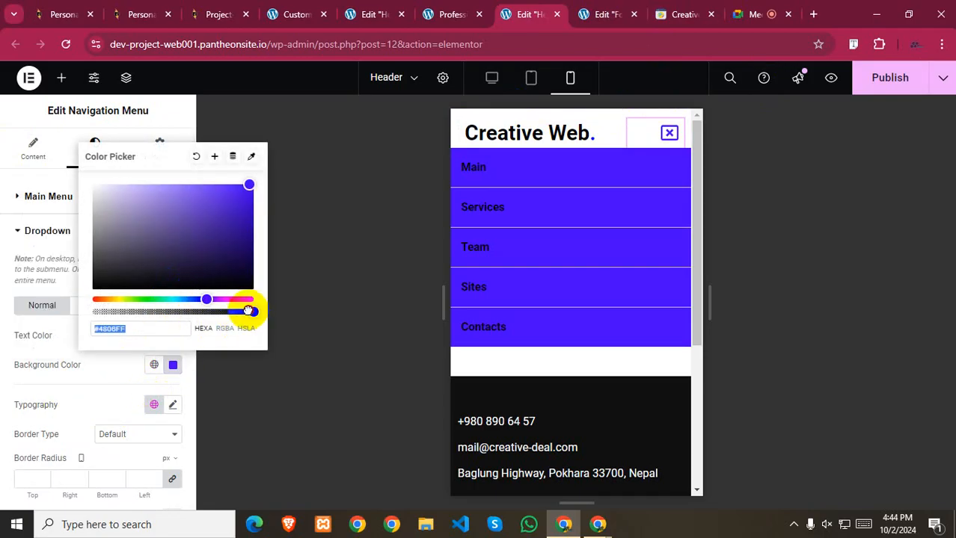
pyautogui.moveTo(248, 311); pyautogui.dragTo(142, 299)
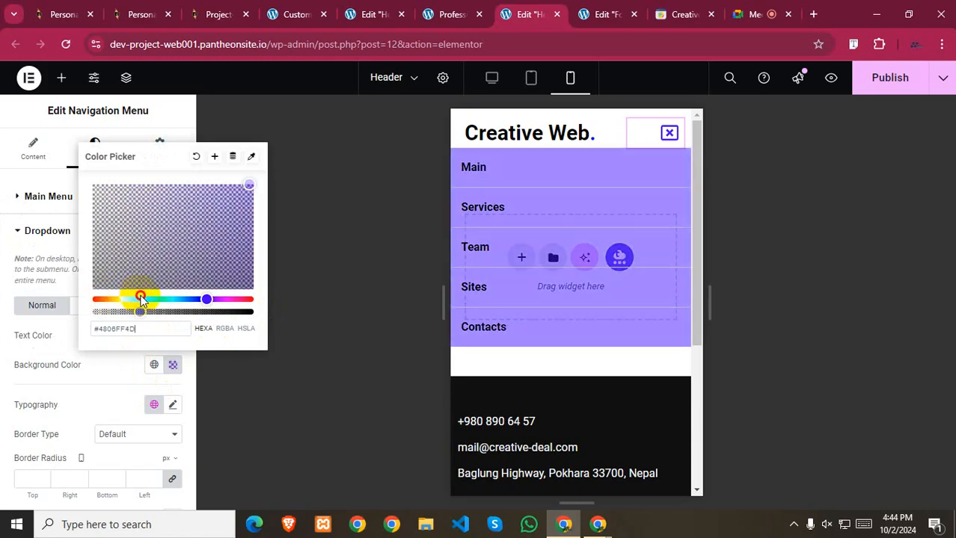
pyautogui.moveTo(204, 299)
pyautogui.mouseDown()
pyautogui.moveTo(183, 295)
pyautogui.moveTo(199, 298)
pyautogui.mouseUp()
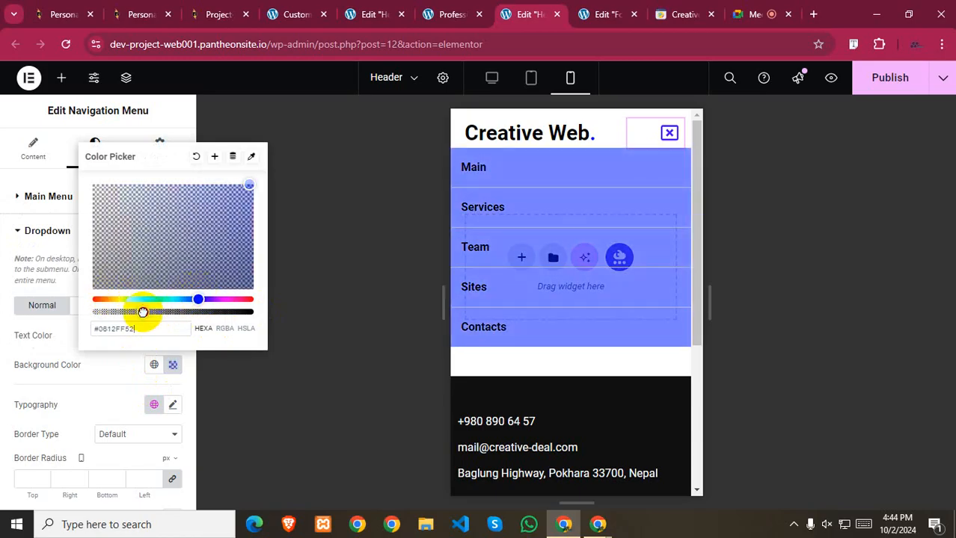
pyautogui.moveTo(143, 312)
pyautogui.mouseDown()
pyautogui.moveTo(122, 310)
pyautogui.moveTo(150, 311)
pyautogui.mouseUp()
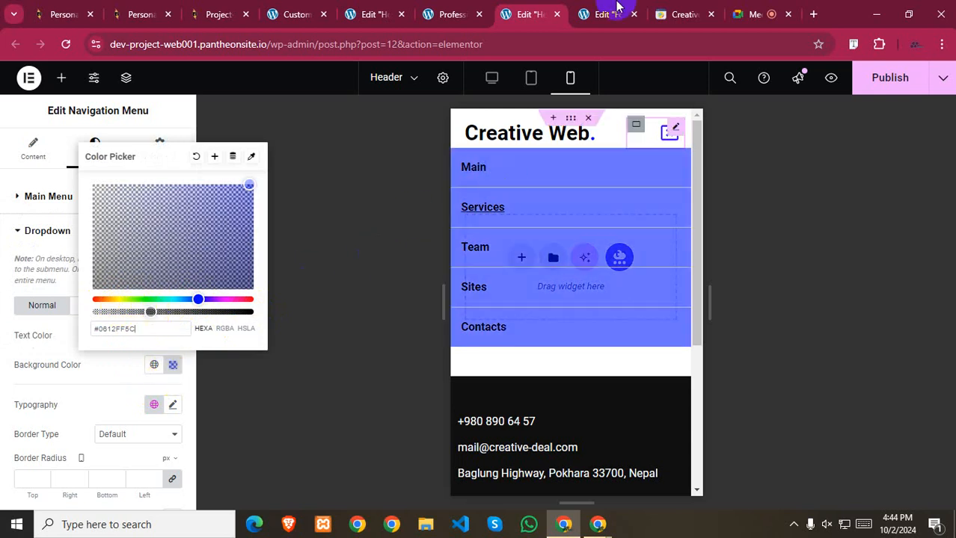
# - Compare the open mobile menu on the creative-deal.com reference with the live home page, and return to the header editor
pyautogui.click(582, 10)
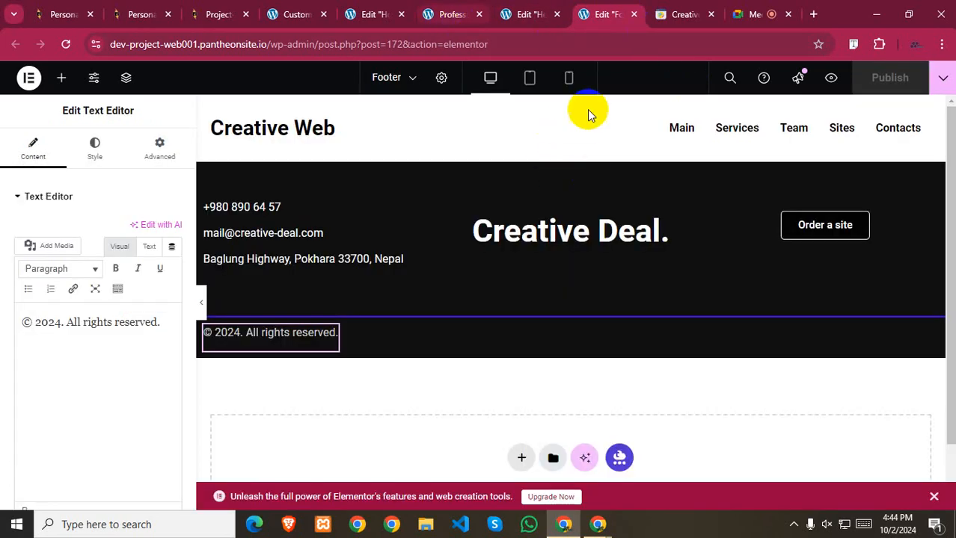
pyautogui.click(682, 13)
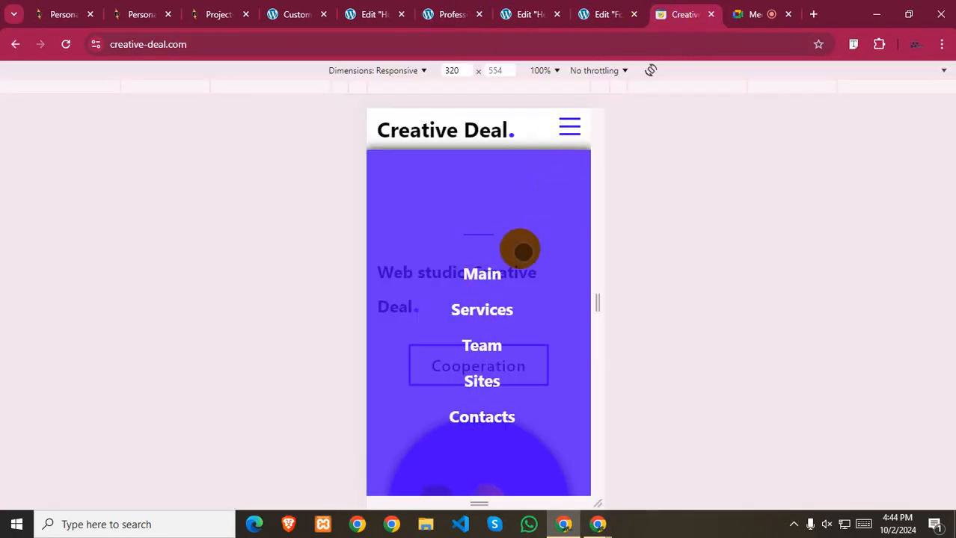
pyautogui.click(605, 12)
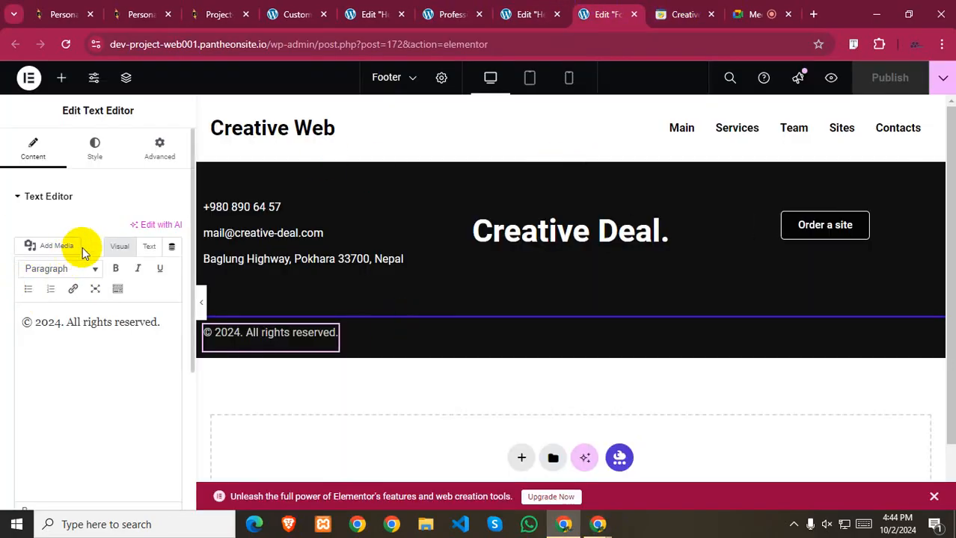
pyautogui.click(452, 14)
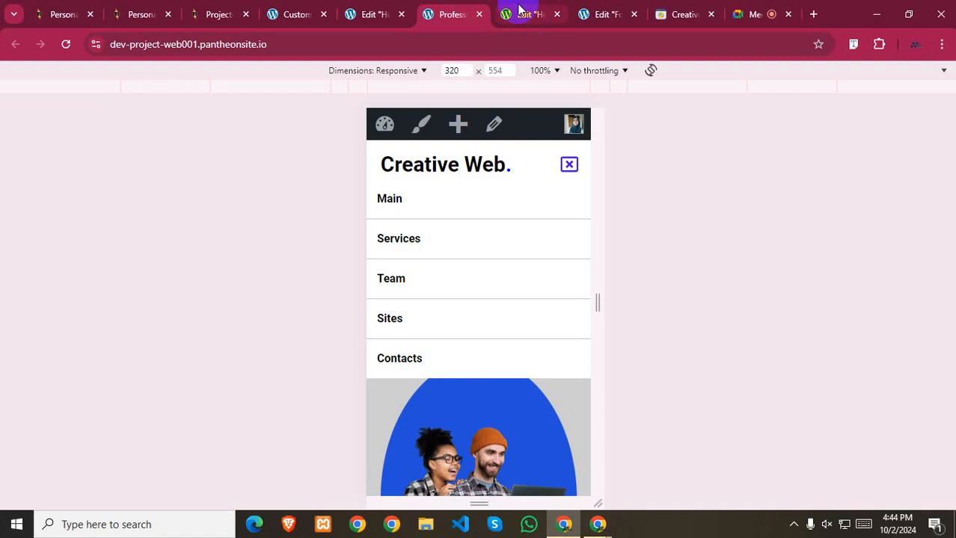
pyautogui.click(521, 12)
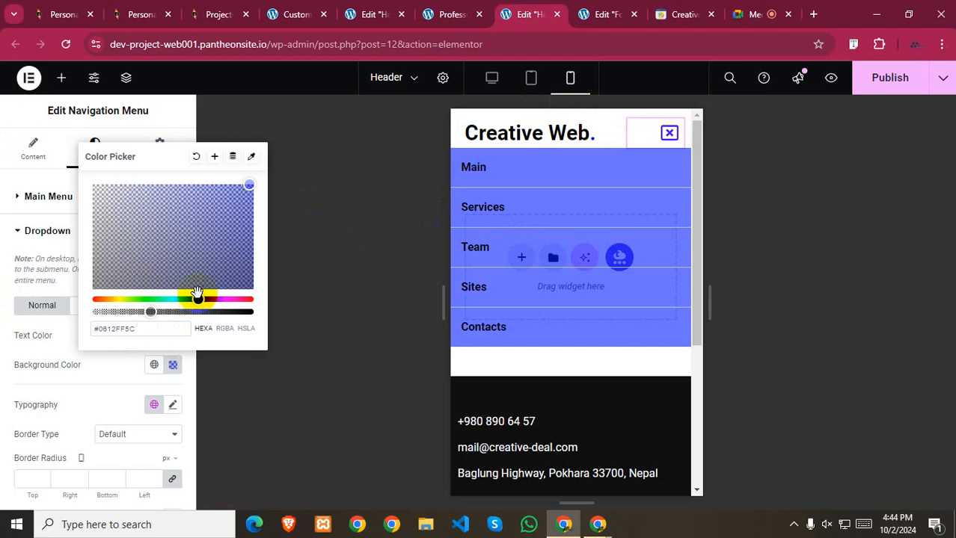
# - Set the dropdown background to the global Primary colour #4806FF with reduced opacity, and reopen the mobile menu to preview it
pyautogui.click(154, 365)
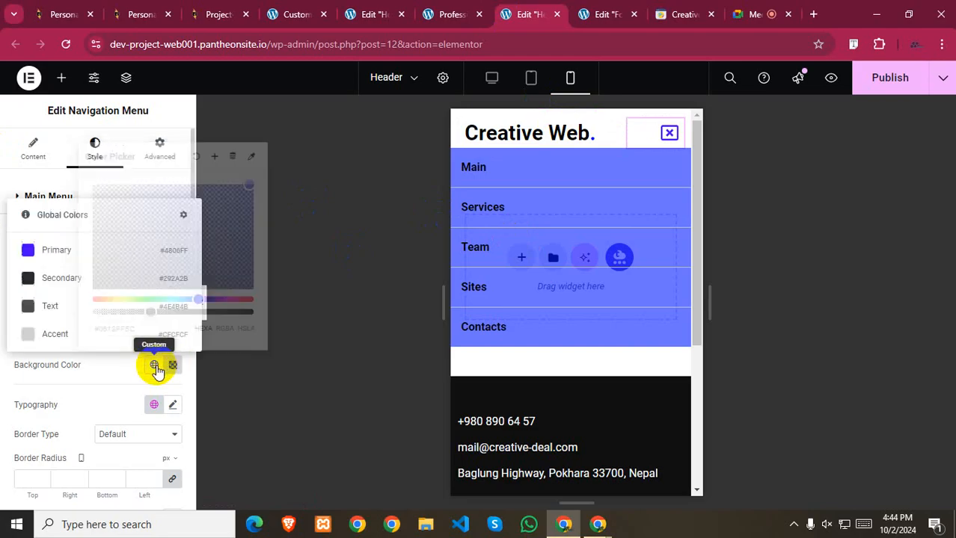
pyautogui.click(59, 256)
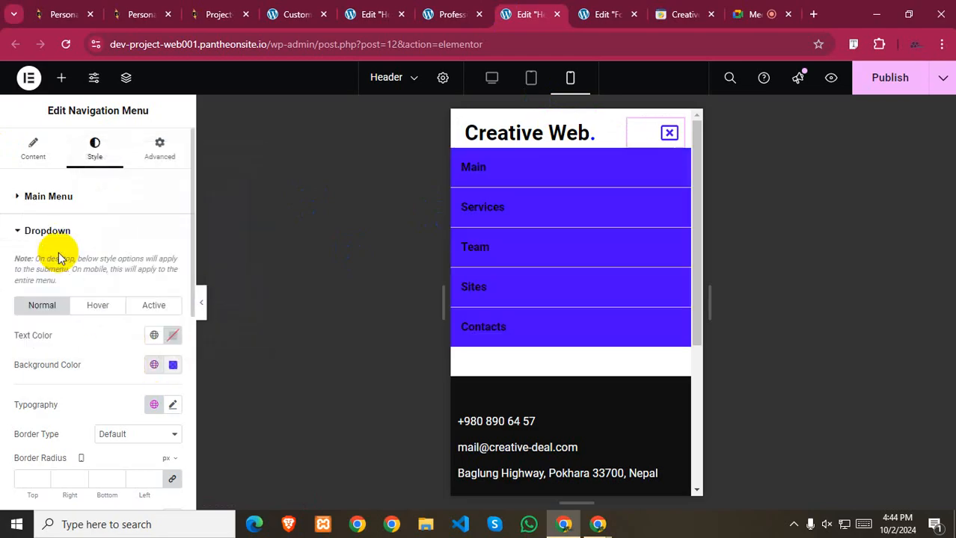
pyautogui.click(173, 365)
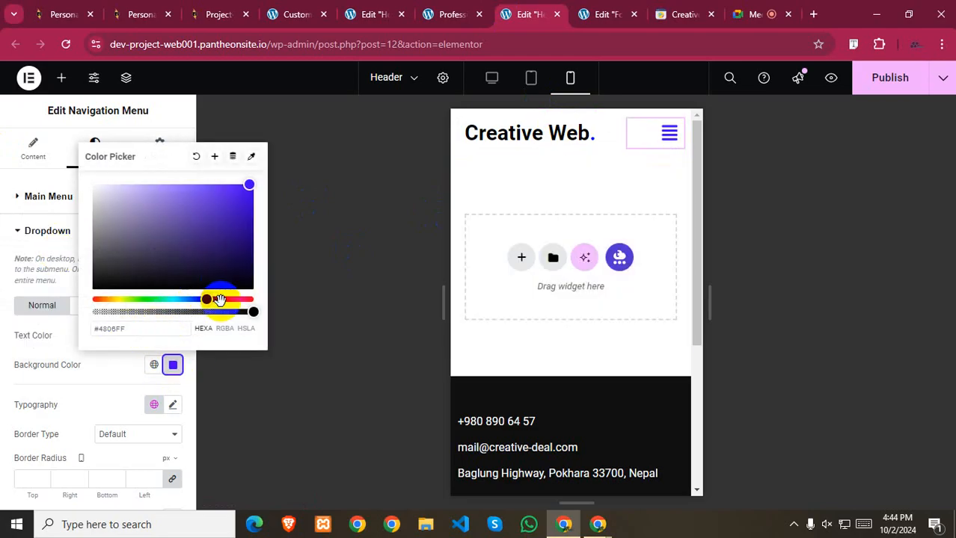
pyautogui.moveTo(251, 313); pyautogui.dragTo(193, 311)
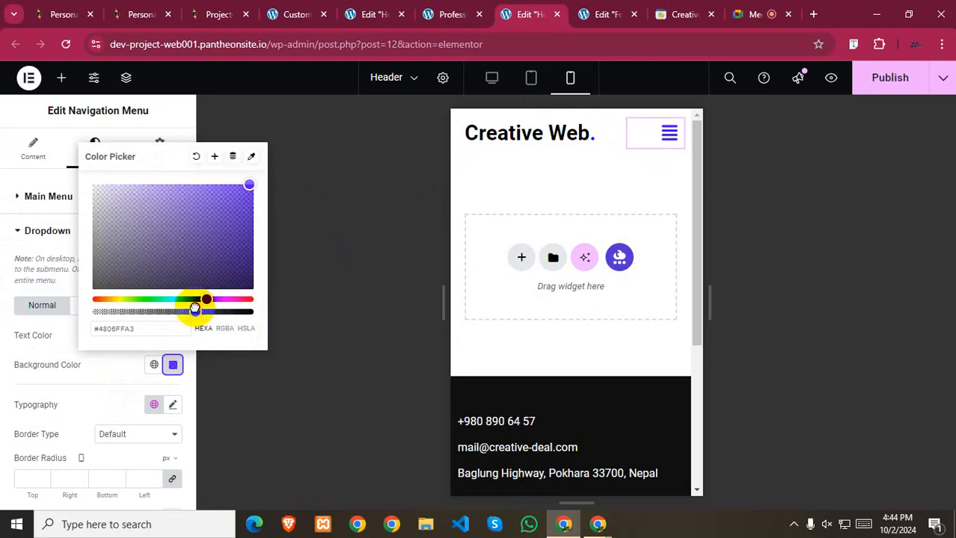
pyautogui.click(669, 135)
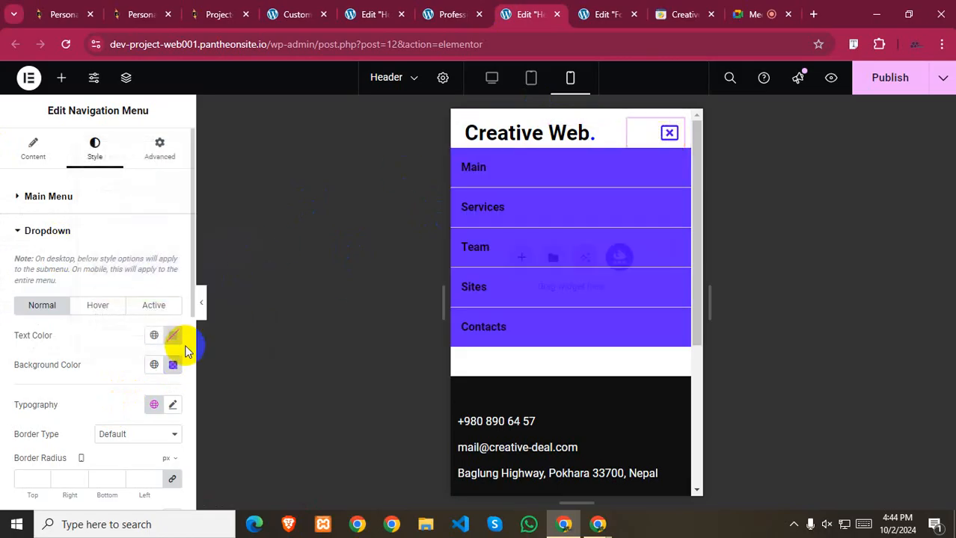
pyautogui.click(173, 368)
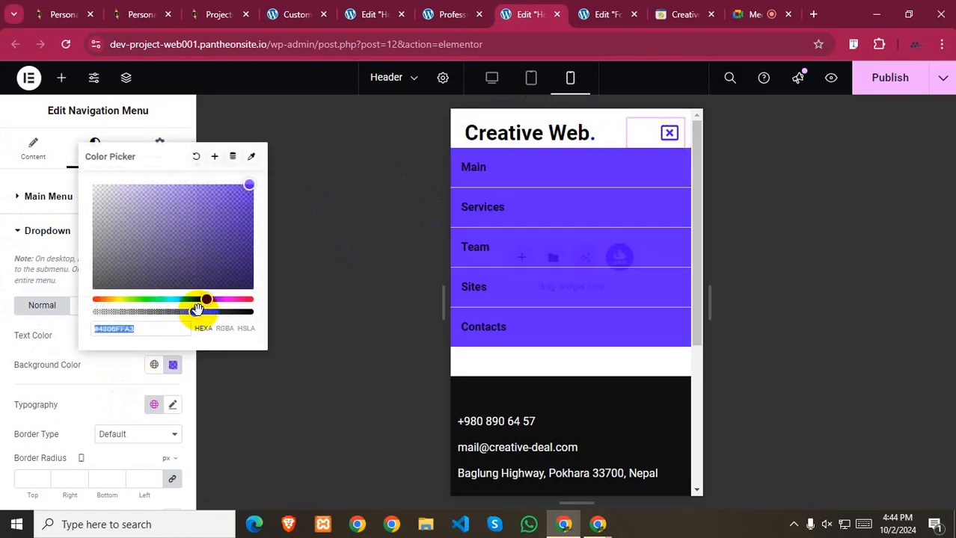
pyautogui.moveTo(193, 312)
pyautogui.mouseDown()
pyautogui.moveTo(166, 312)
pyautogui.moveTo(181, 312)
pyautogui.mouseUp()
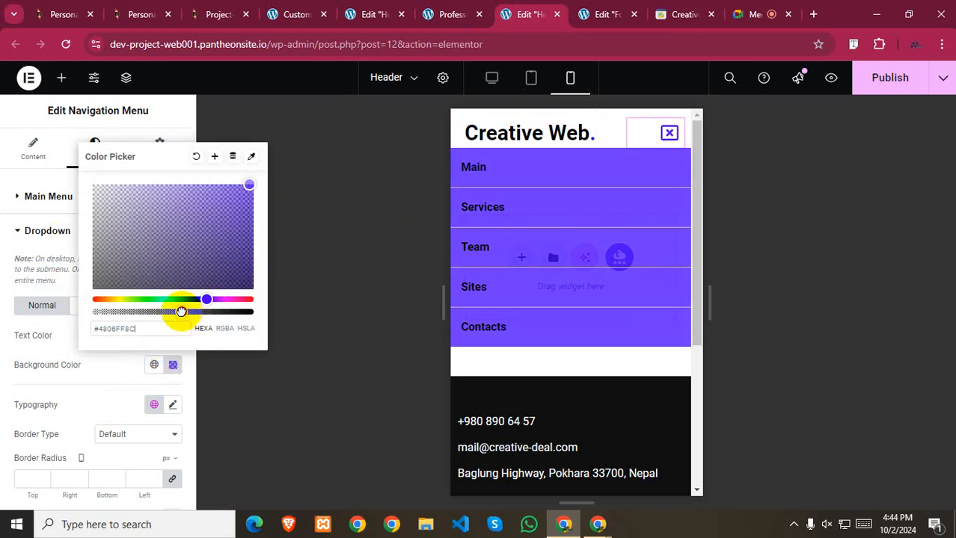
pyautogui.click(172, 365)
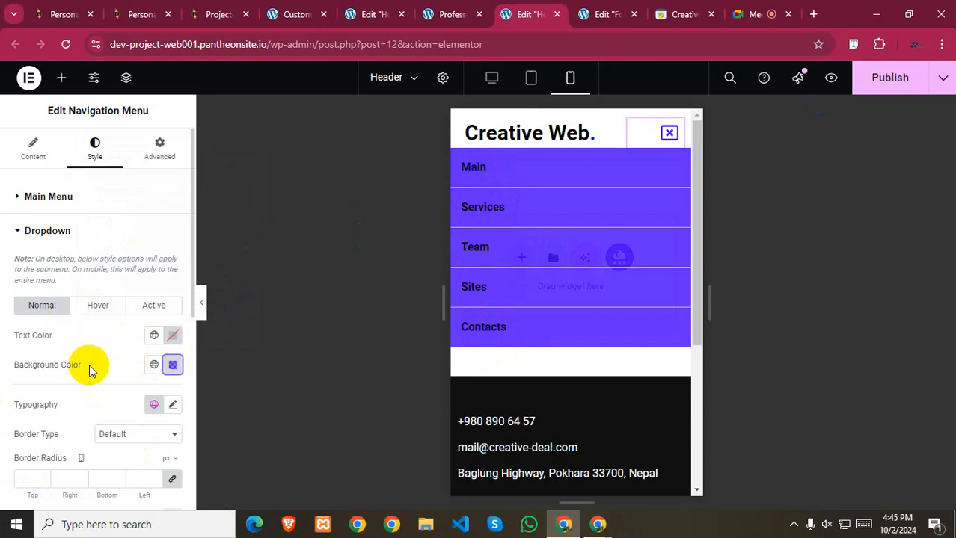
# - Set the dropdown menu's normal text colour to white
pyautogui.scroll(-1, 90, 365)
pyautogui.click(172, 267)
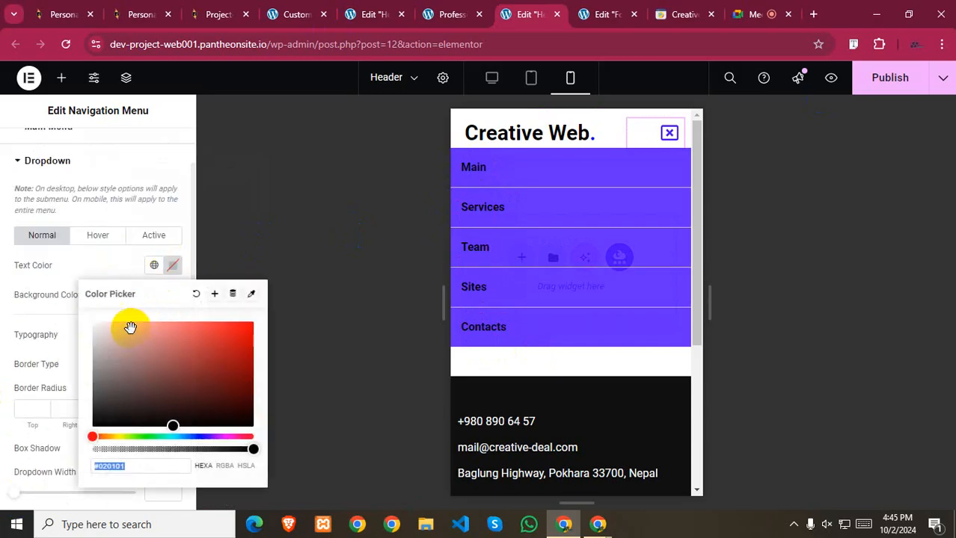
pyautogui.click(174, 269)
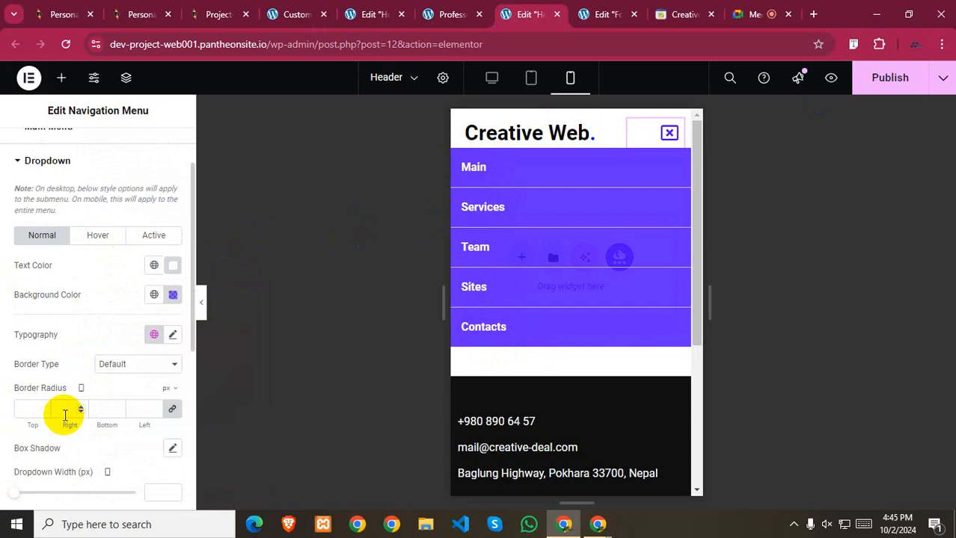
# - Try the None border type on the dropdown menu and restore Default
pyautogui.click(124, 365)
pyautogui.press('Escape')
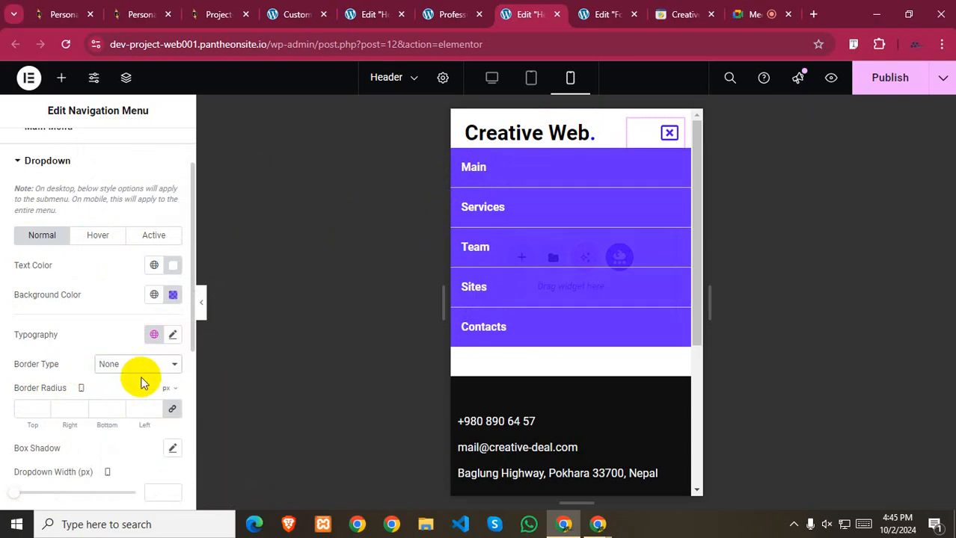
pyautogui.click(136, 366)
pyautogui.click(128, 383)
# - Remove the lines between the dropdown menu items by setting the divider's border style to None
pyautogui.scroll(-1, 23, 394)
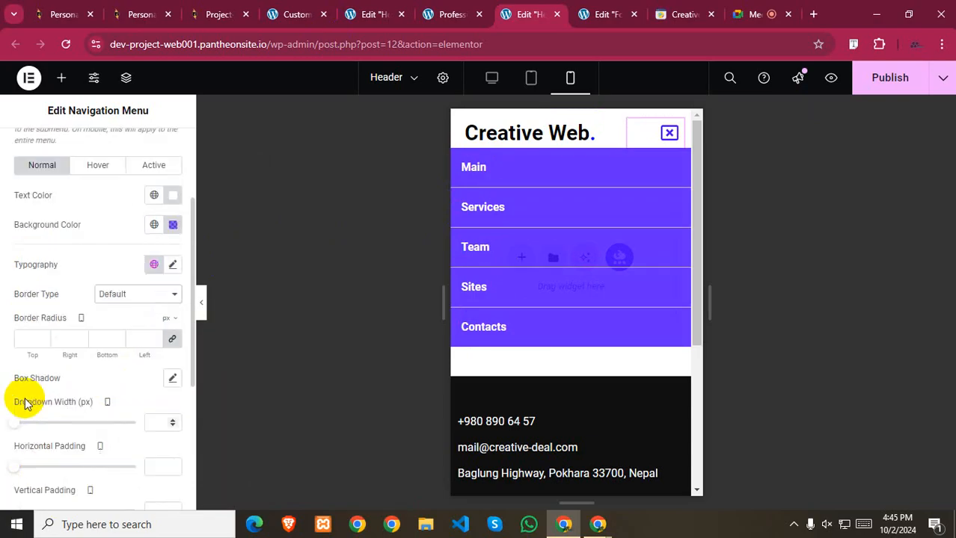
pyautogui.scroll(-2, 136, 345)
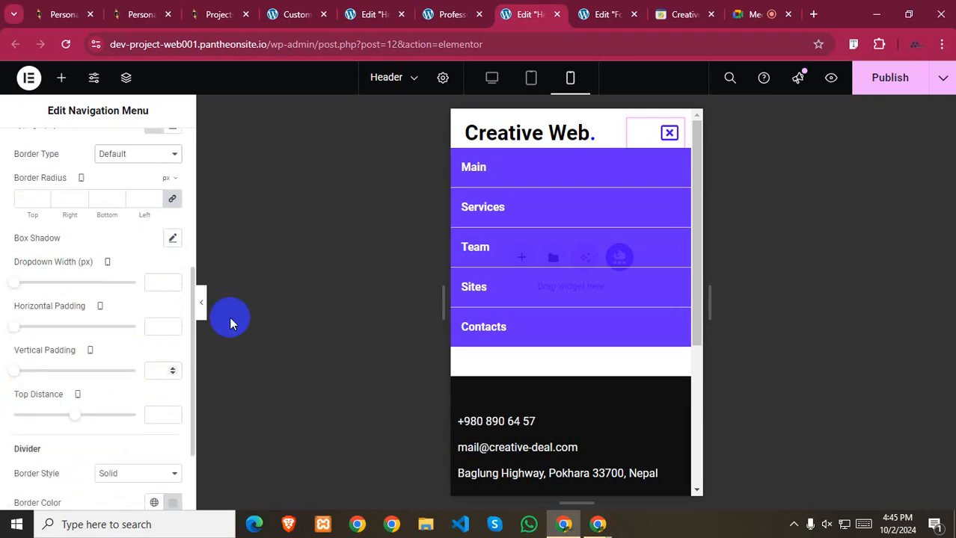
pyautogui.scroll(-1, 87, 404)
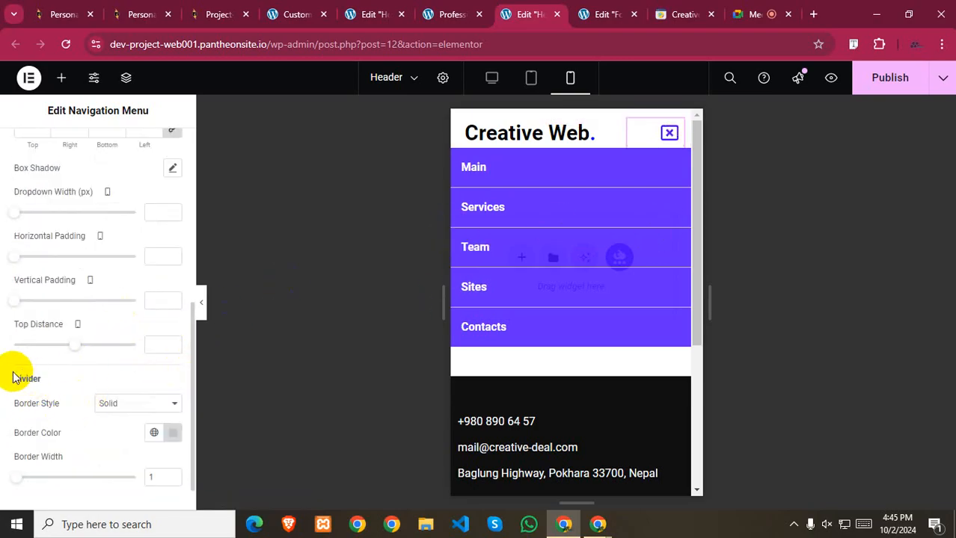
pyautogui.click(124, 402)
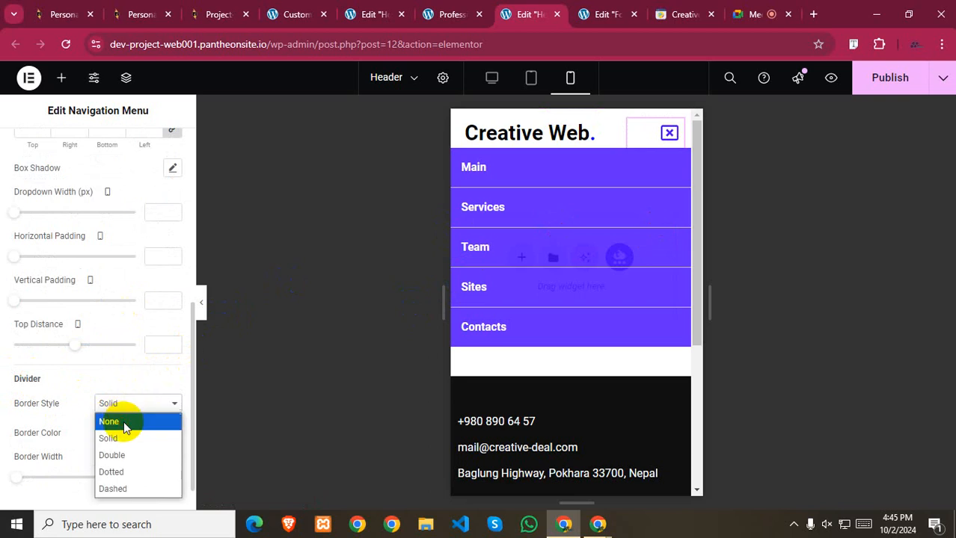
pyautogui.click(123, 421)
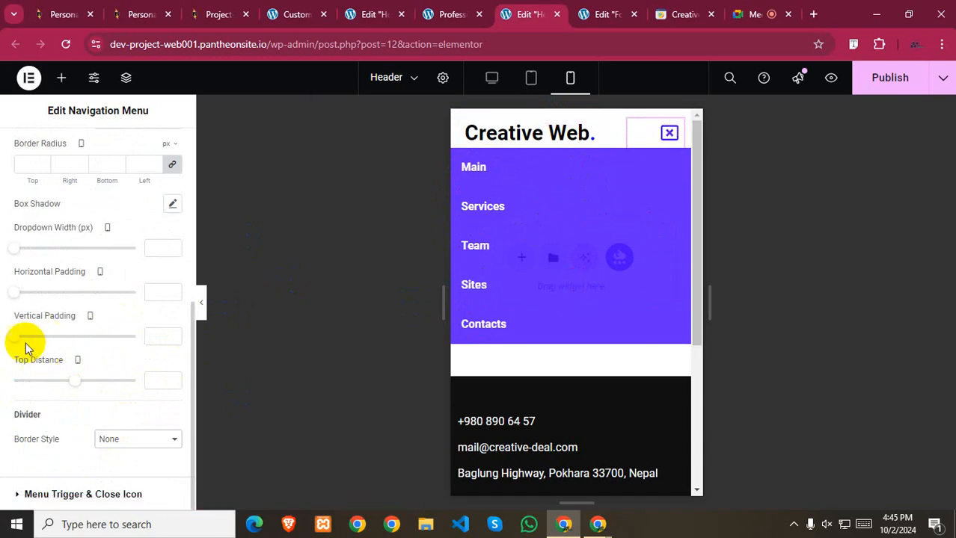
# - Review the remaining Dropdown style settings, such as border, width and padding, and collapse the section
pyautogui.scroll(1, 54, 401)
pyautogui.scroll(2, 53, 404)
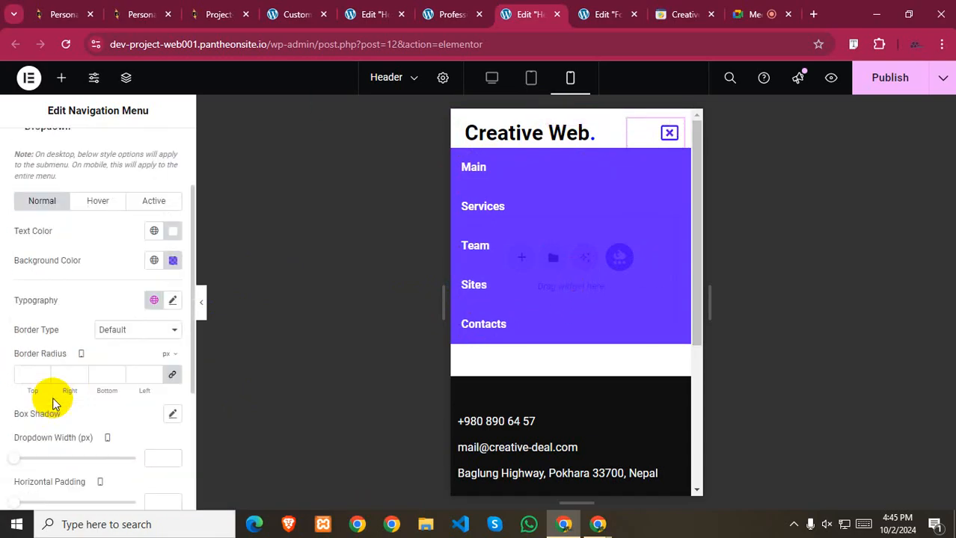
pyautogui.scroll(2, 52, 401)
pyautogui.scroll(-1, 61, 399)
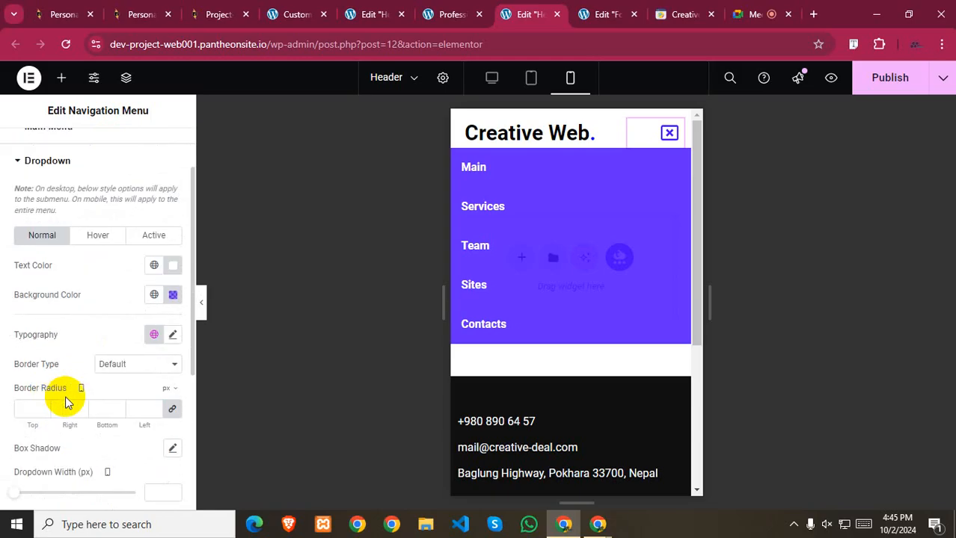
pyautogui.scroll(-1, 22, 367)
pyautogui.scroll(-1, 23, 368)
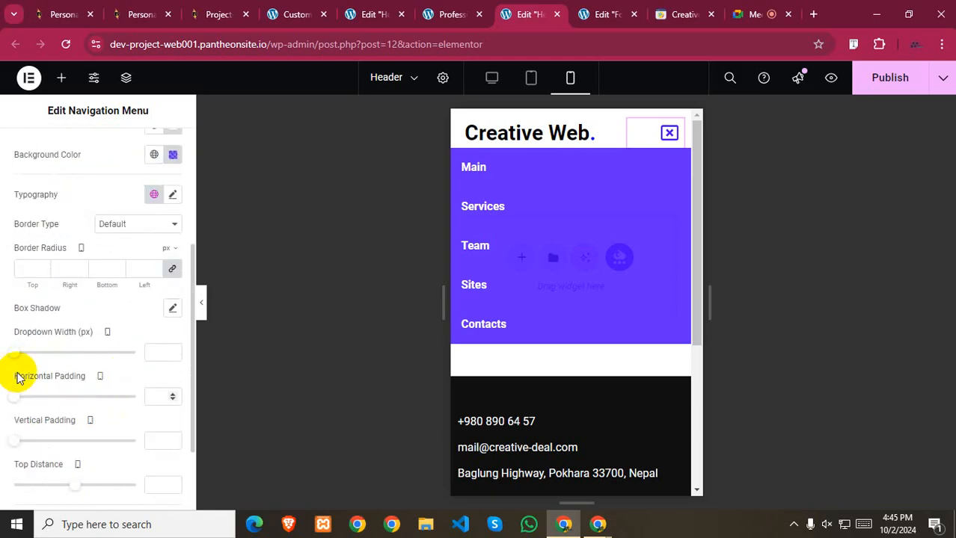
pyautogui.scroll(1, 37, 379)
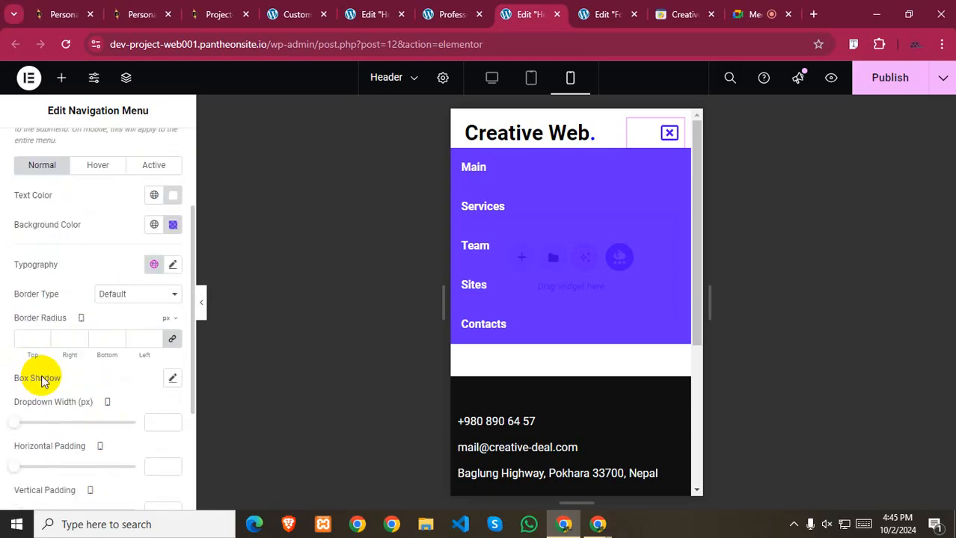
pyautogui.scroll(1, 70, 385)
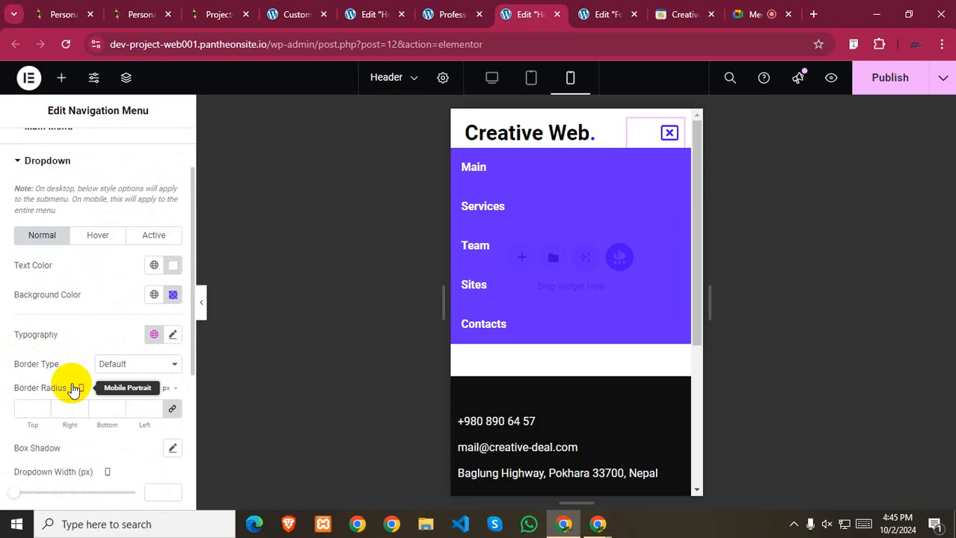
pyautogui.scroll(1, 73, 389)
pyautogui.click(32, 232)
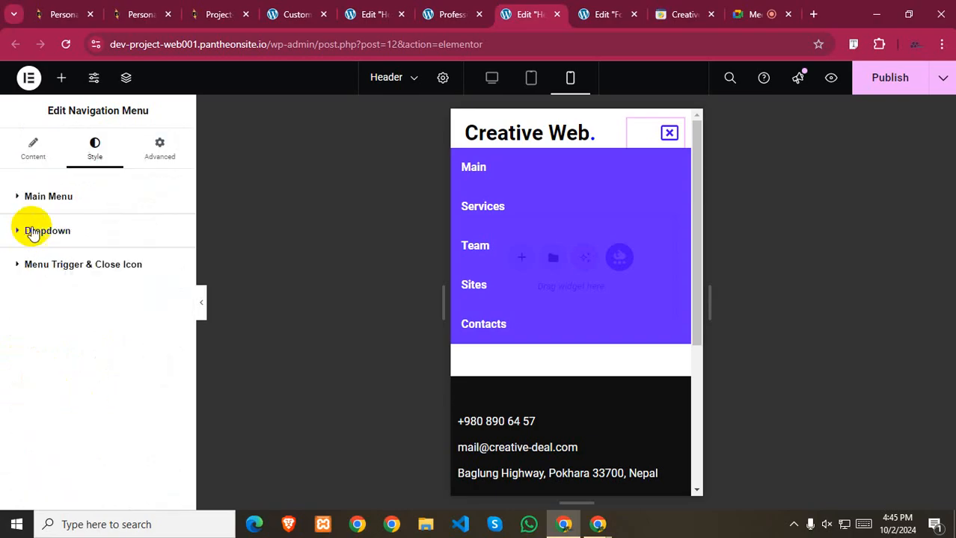
# - Review the navigation menu's Main Menu, Dropdown, and Menu Trigger & Close Icon style settings
pyautogui.click(19, 200)
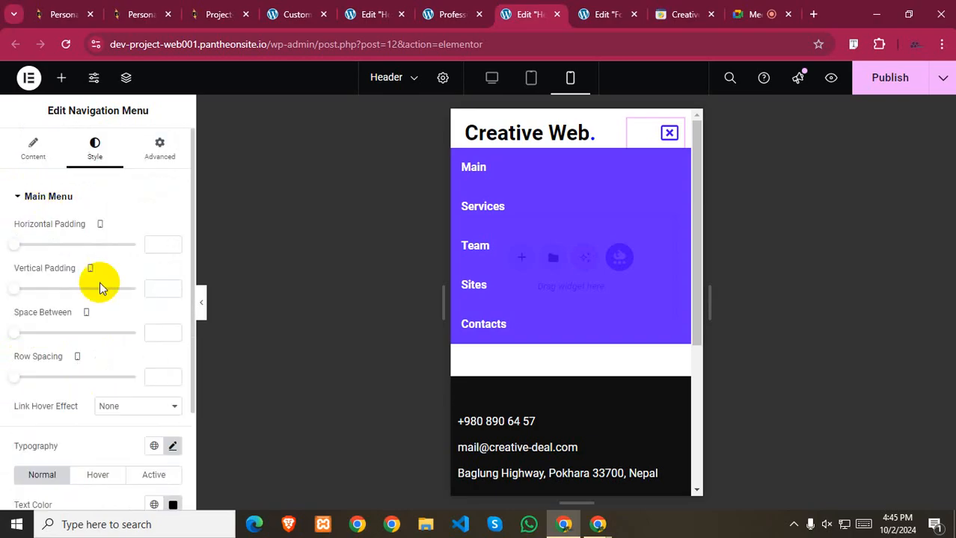
pyautogui.scroll(-2, 100, 284)
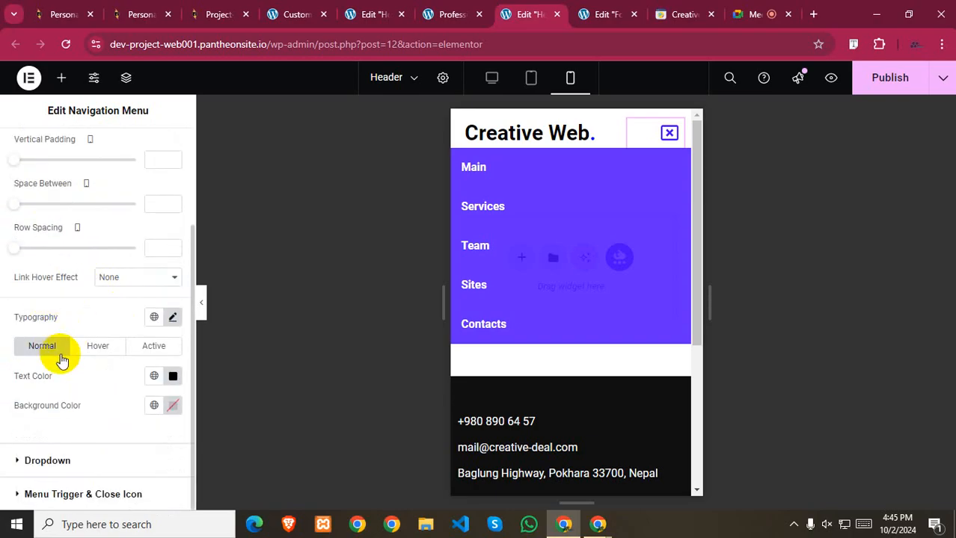
pyautogui.click(21, 463)
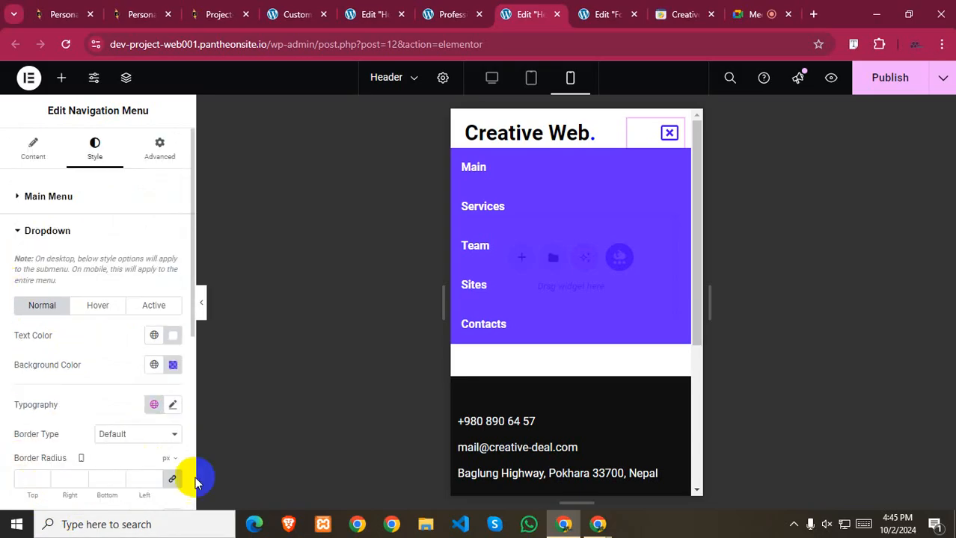
pyautogui.scroll(-2, 68, 406)
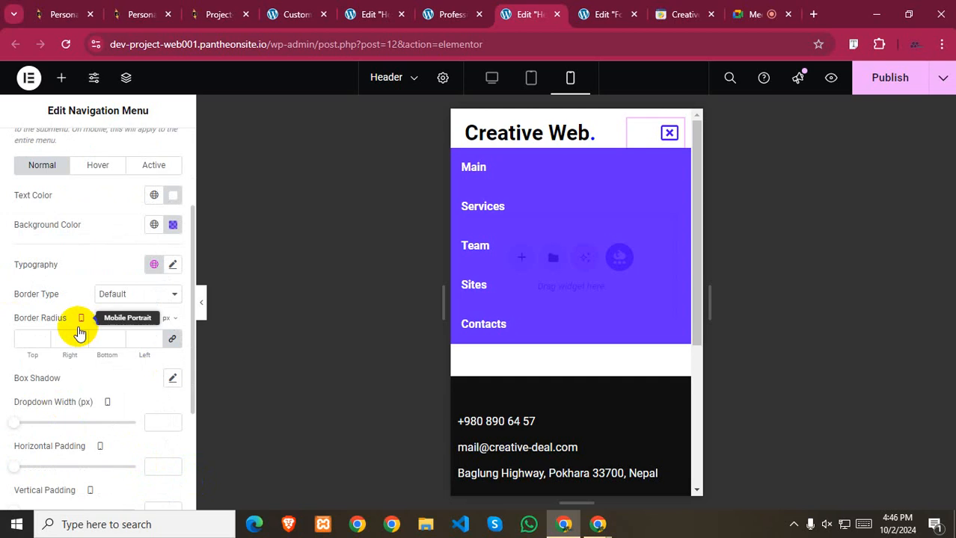
pyautogui.scroll(-1, 84, 376)
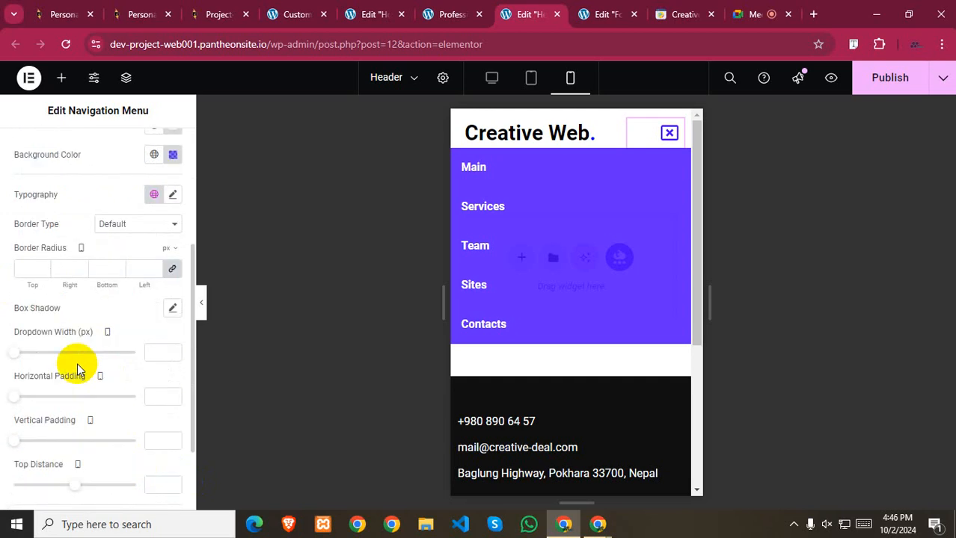
pyautogui.scroll(-1, 77, 364)
pyautogui.scroll(-1, 86, 371)
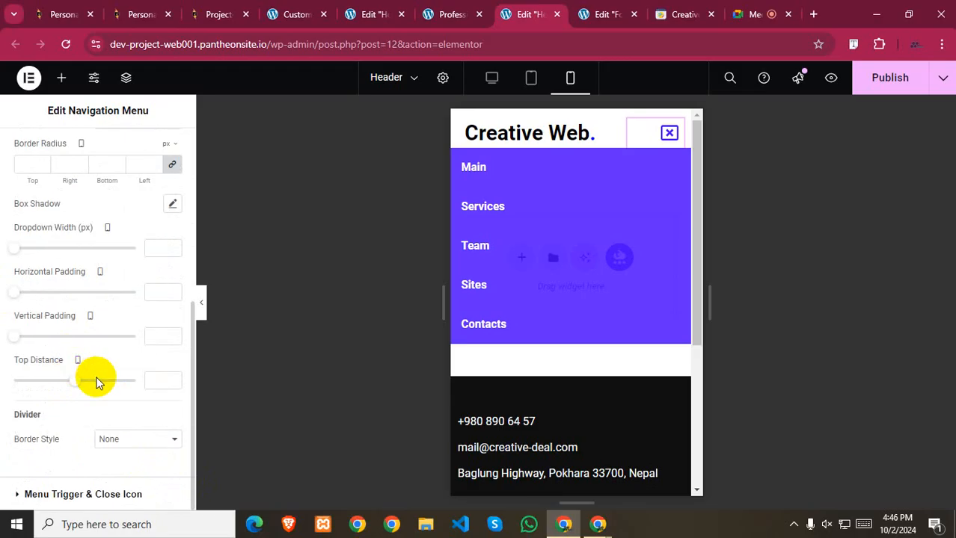
pyautogui.click(34, 496)
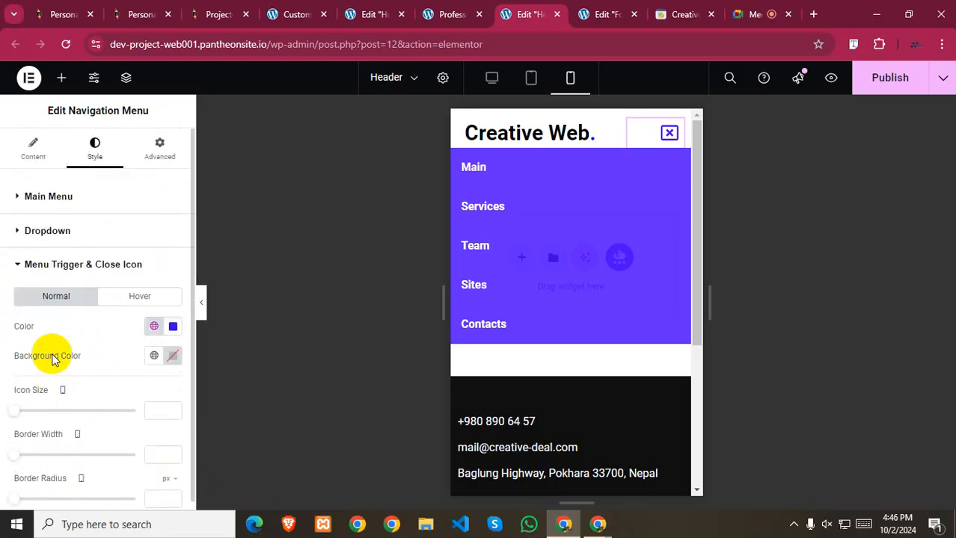
# - Examine the navigation menu's Layout settings, including the responsive breakpoint, alignment, full width and menu icons
pyautogui.click(30, 146)
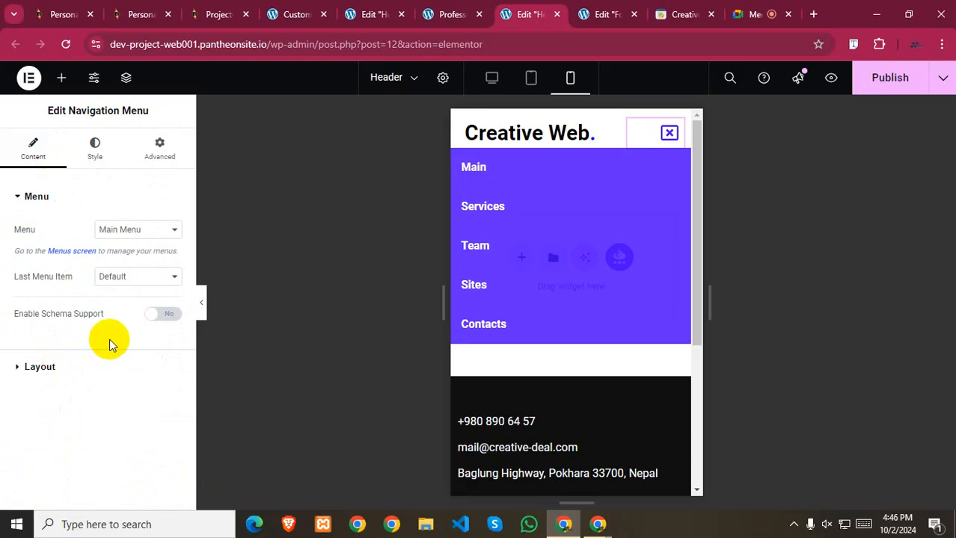
pyautogui.click(44, 365)
pyautogui.scroll(-3, 94, 307)
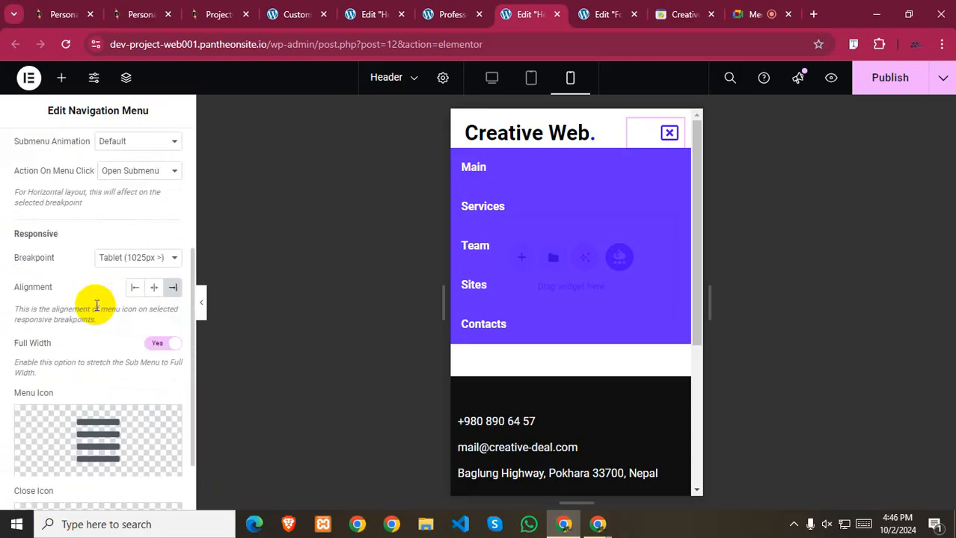
pyautogui.scroll(-1, 81, 341)
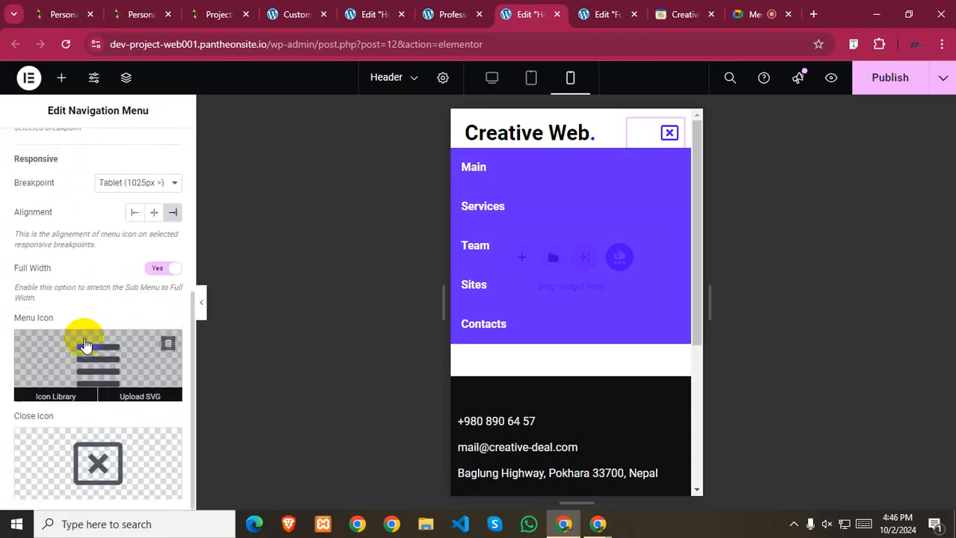
pyautogui.scroll(1, 98, 385)
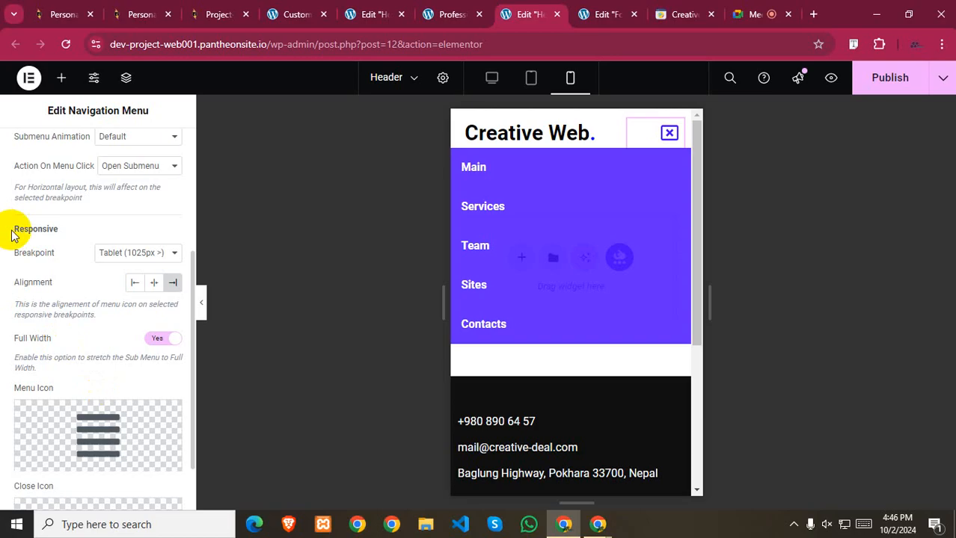
pyautogui.click(173, 283)
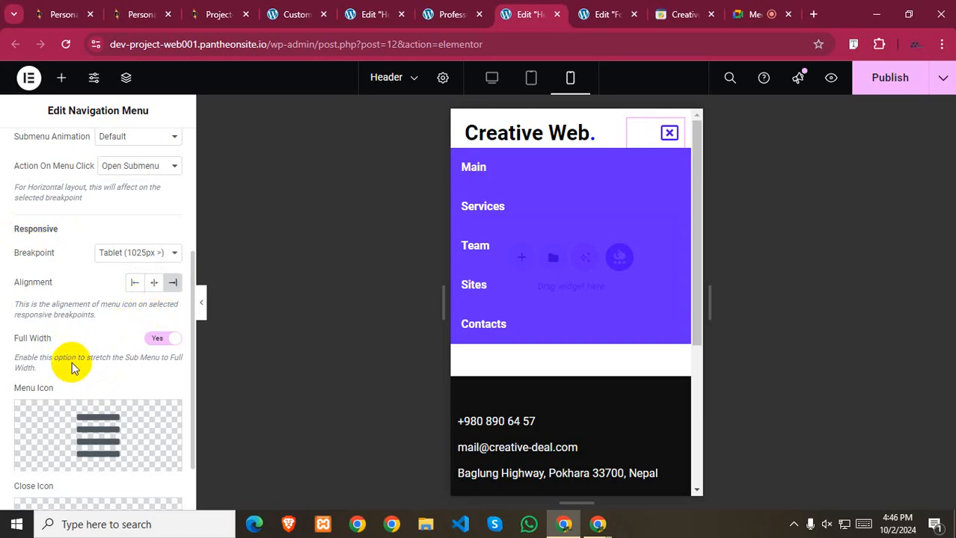
pyautogui.scroll(3, 73, 366)
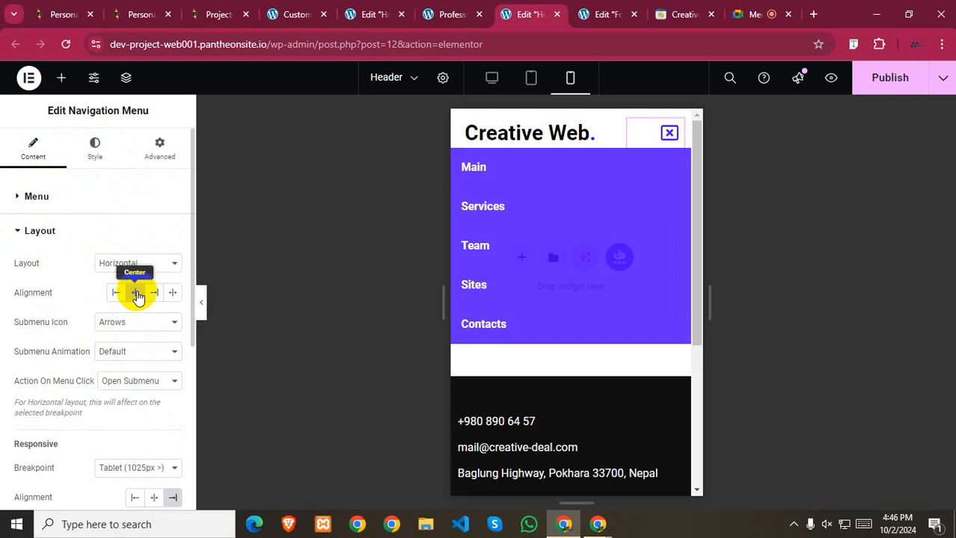
pyautogui.scroll(-1, 109, 225)
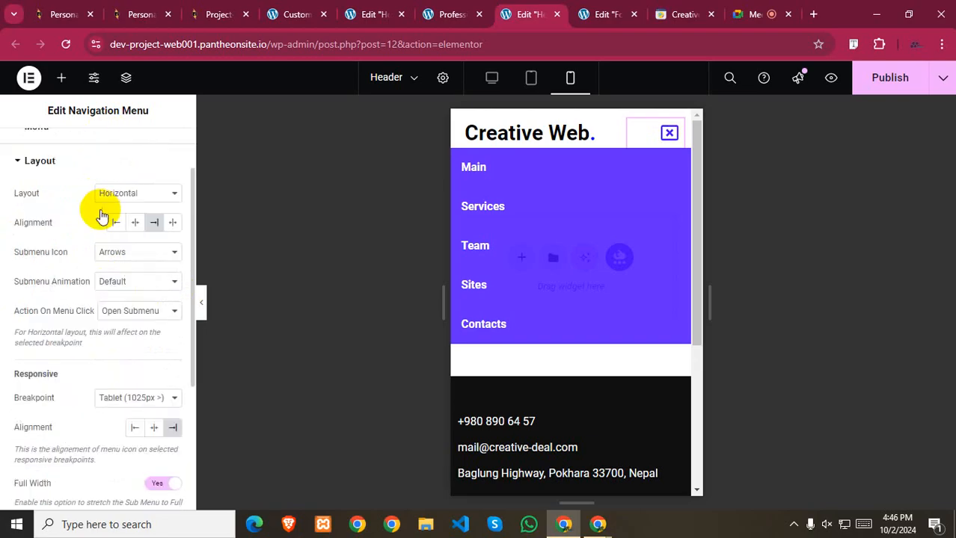
pyautogui.scroll(1, 97, 180)
# - Set the mobile dropdown's top distance to 10 and its horizontal padding to 23 in the navigation menu's style settings
pyautogui.click(94, 148)
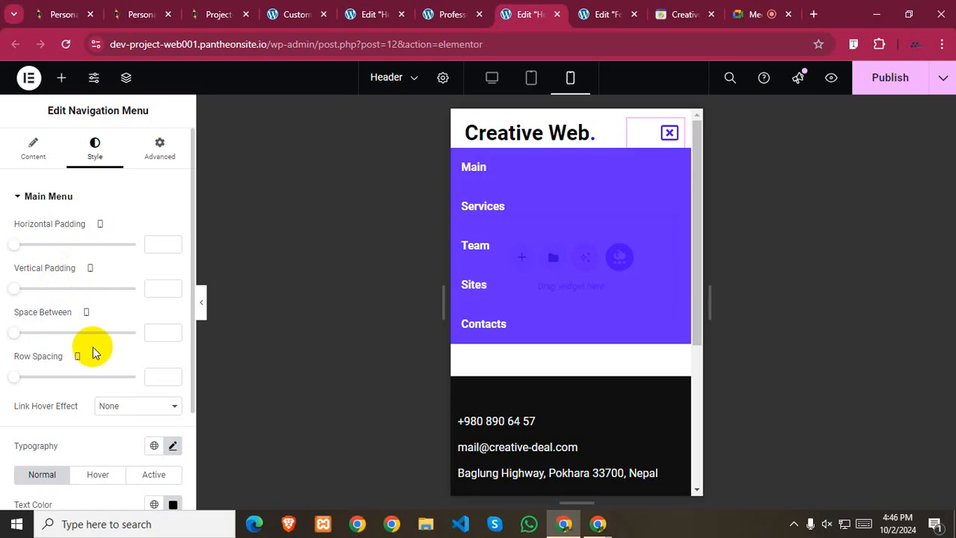
pyautogui.scroll(-1, 93, 352)
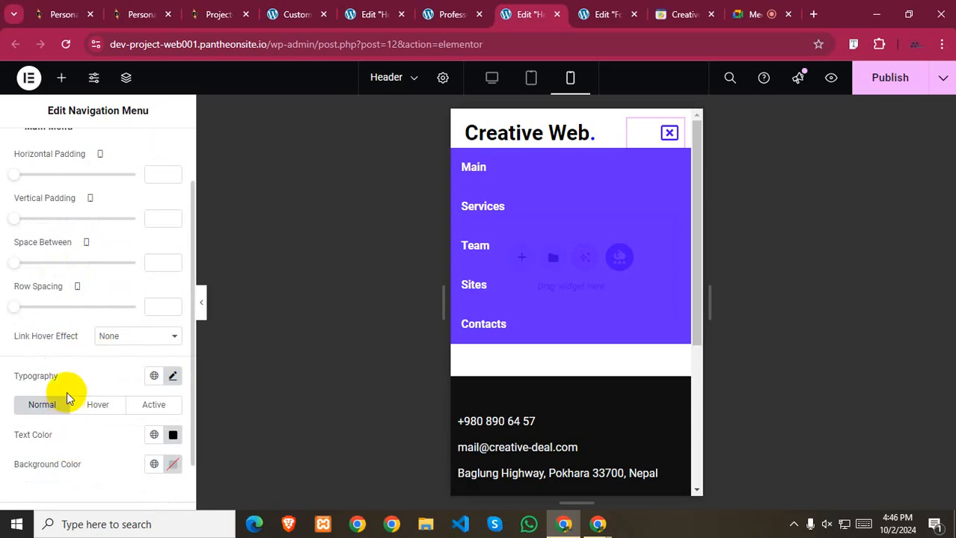
pyautogui.scroll(-1, 67, 391)
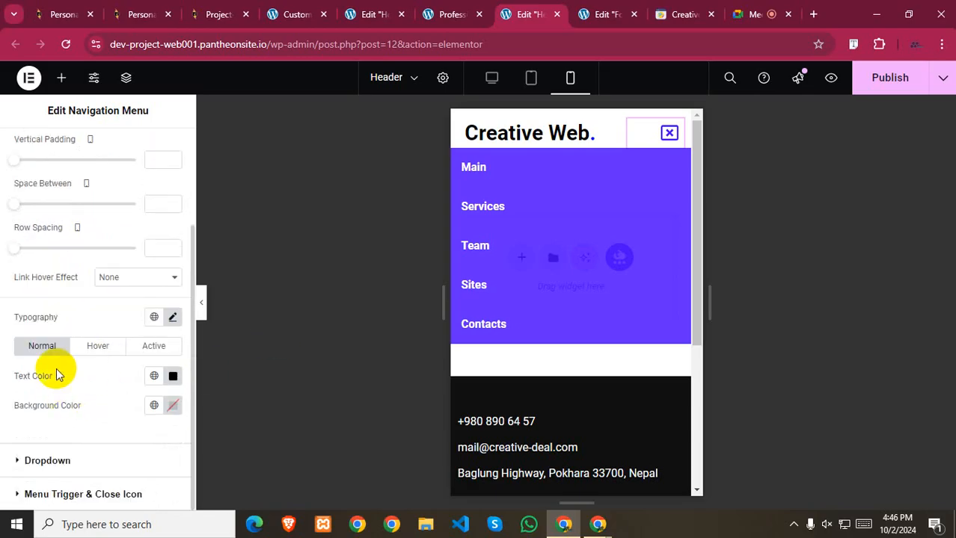
pyautogui.click(34, 459)
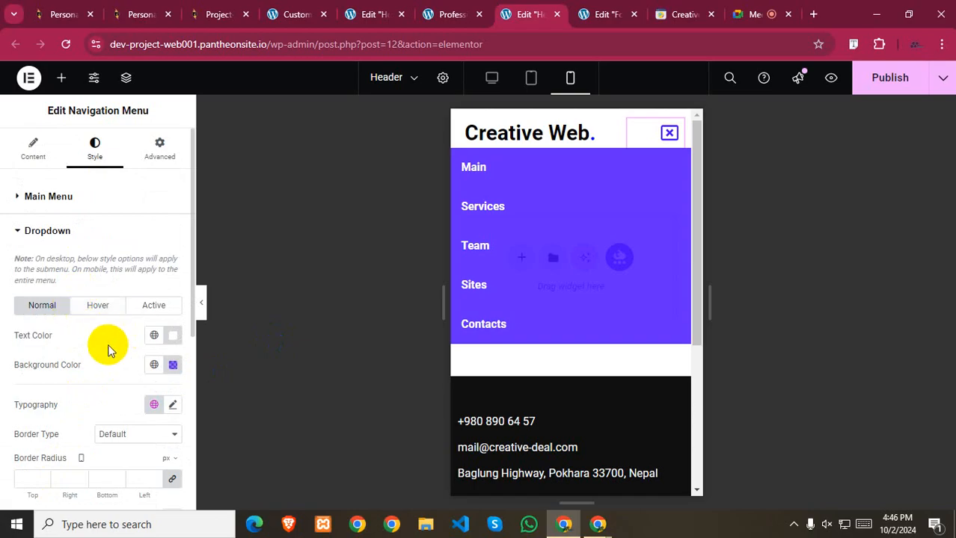
pyautogui.scroll(-1, 108, 350)
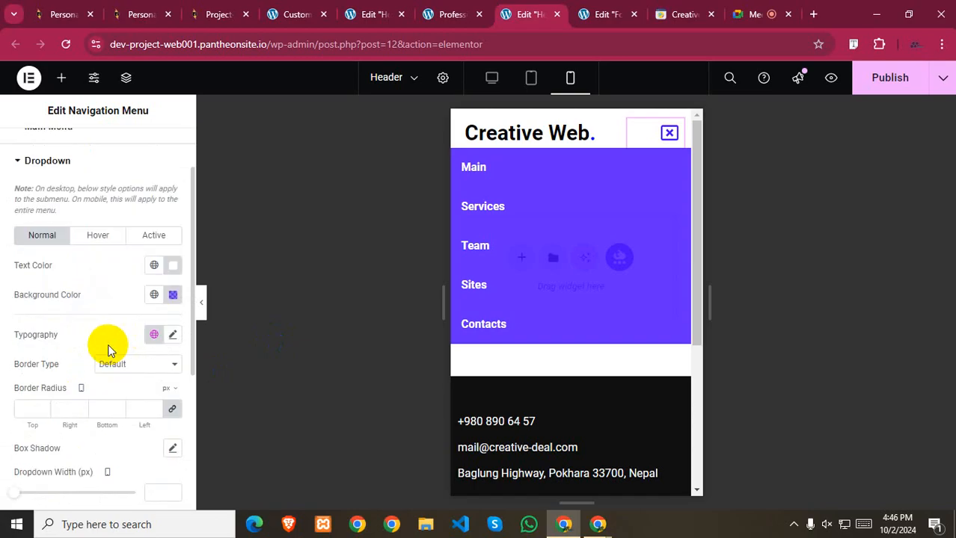
pyautogui.scroll(-1, 109, 344)
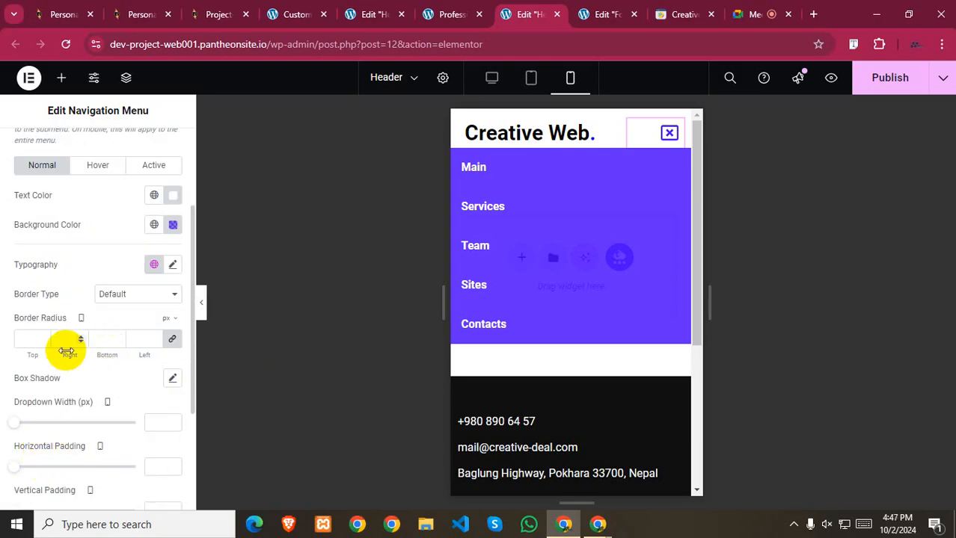
pyautogui.scroll(-1, 67, 354)
pyautogui.moveTo(22, 398)
pyautogui.mouseDown()
pyautogui.moveTo(134, 400)
pyautogui.moveTo(163, 413)
pyautogui.moveTo(7, 391)
pyautogui.moveTo(53, 406)
pyautogui.moveTo(11, 401)
pyautogui.mouseUp()
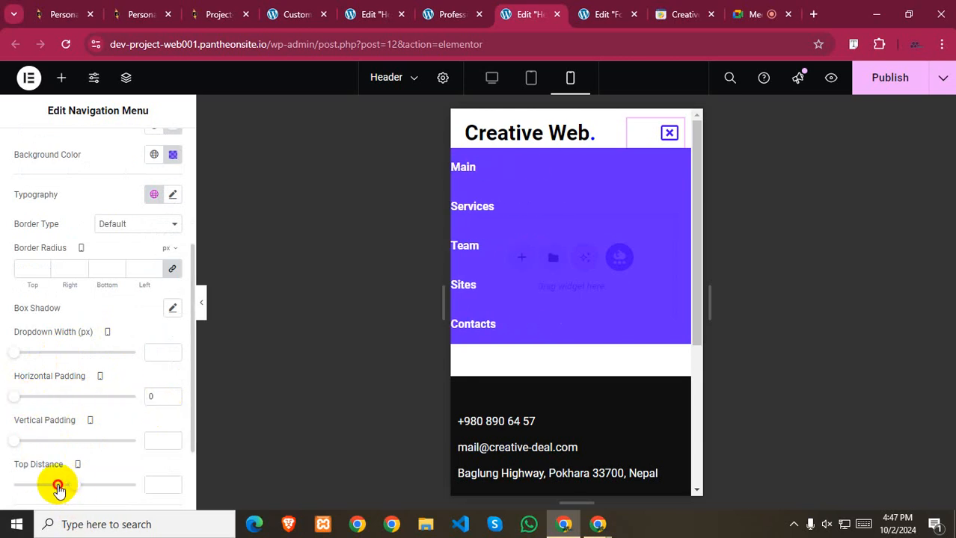
pyautogui.moveTo(58, 485); pyautogui.dragTo(78, 485)
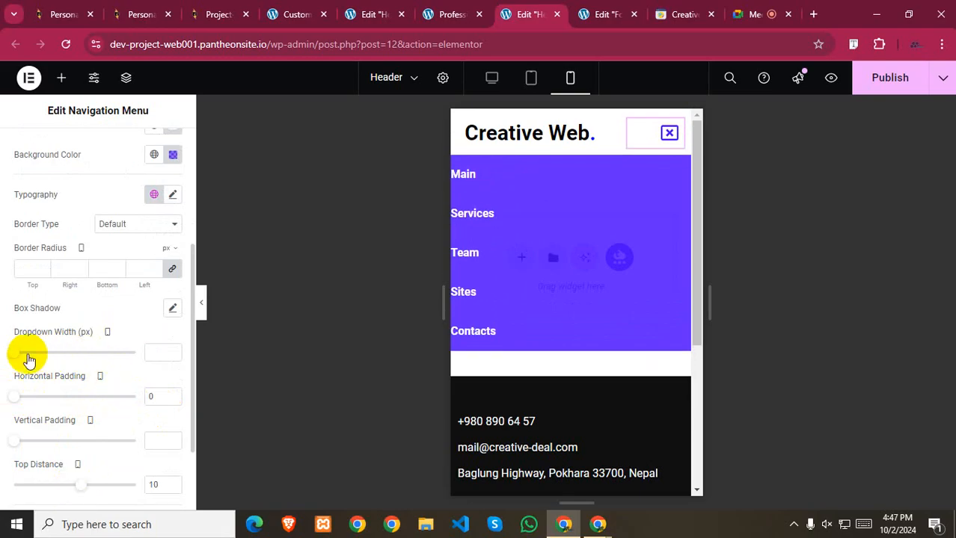
pyautogui.moveTo(30, 397)
pyautogui.mouseDown()
pyautogui.moveTo(48, 398)
pyautogui.moveTo(39, 401)
pyautogui.mouseUp()
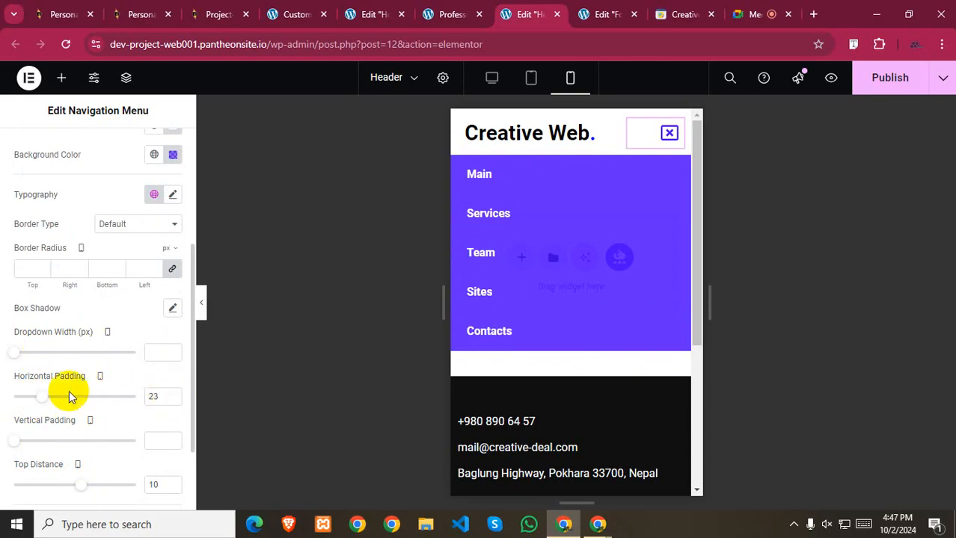
# - Try Center for the navigation menu's Align Self on mobile, and set it to Start
pyautogui.scroll(5, 69, 390)
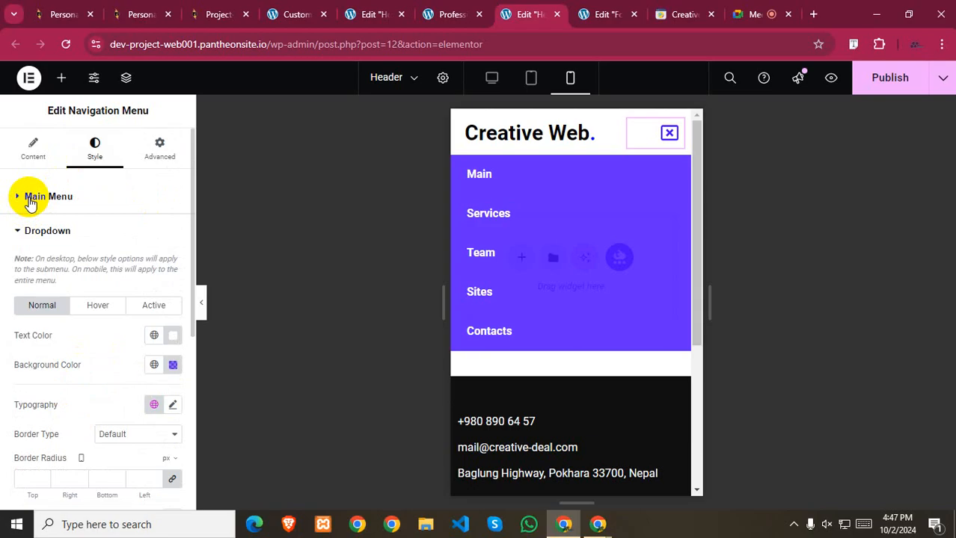
pyautogui.click(30, 202)
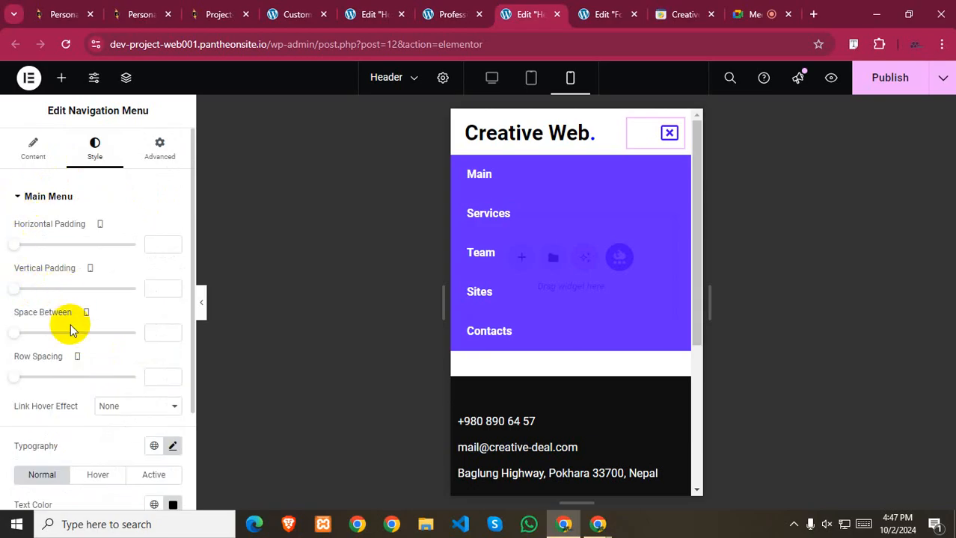
pyautogui.scroll(-1, 71, 327)
pyautogui.scroll(1, 71, 327)
pyautogui.click(149, 163)
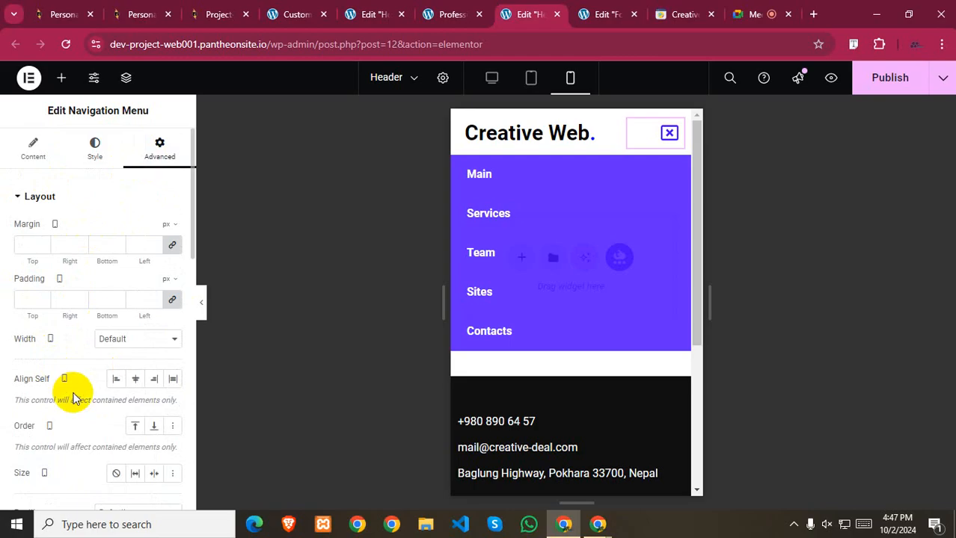
pyautogui.click(135, 380)
pyautogui.click(116, 380)
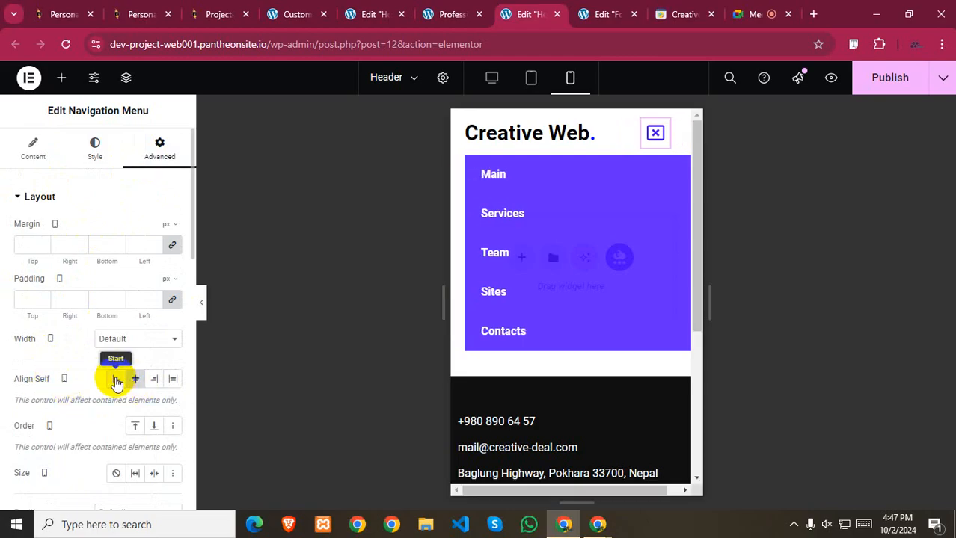
pyautogui.scroll(-3, 30, 383)
pyautogui.scroll(3, 101, 329)
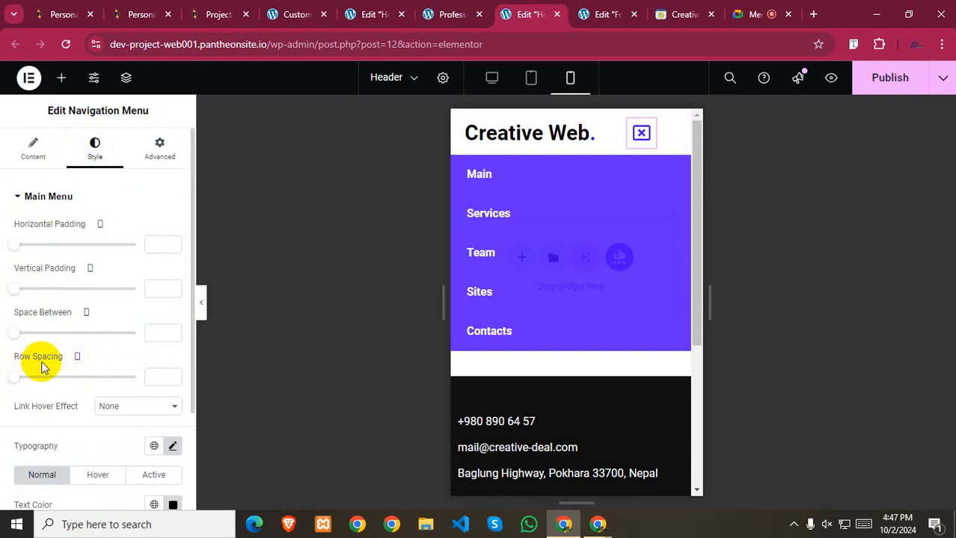
# - Set the Main Menu's row spacing, space between and horizontal padding to 0 on mobile
pyautogui.moveTo(17, 384)
pyautogui.mouseDown()
pyautogui.moveTo(63, 378)
pyautogui.moveTo(34, 369)
pyautogui.moveTo(13, 378)
pyautogui.mouseUp()
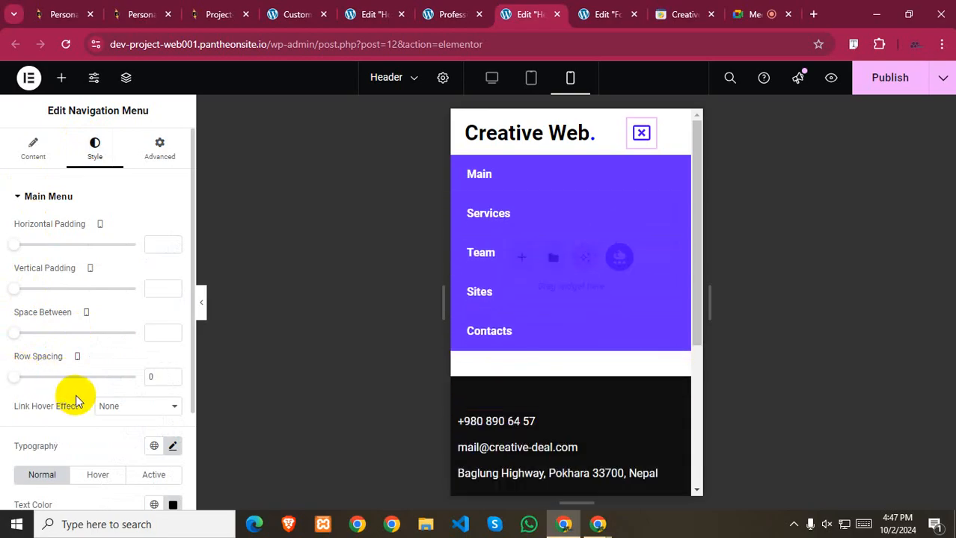
pyautogui.scroll(-1, 90, 419)
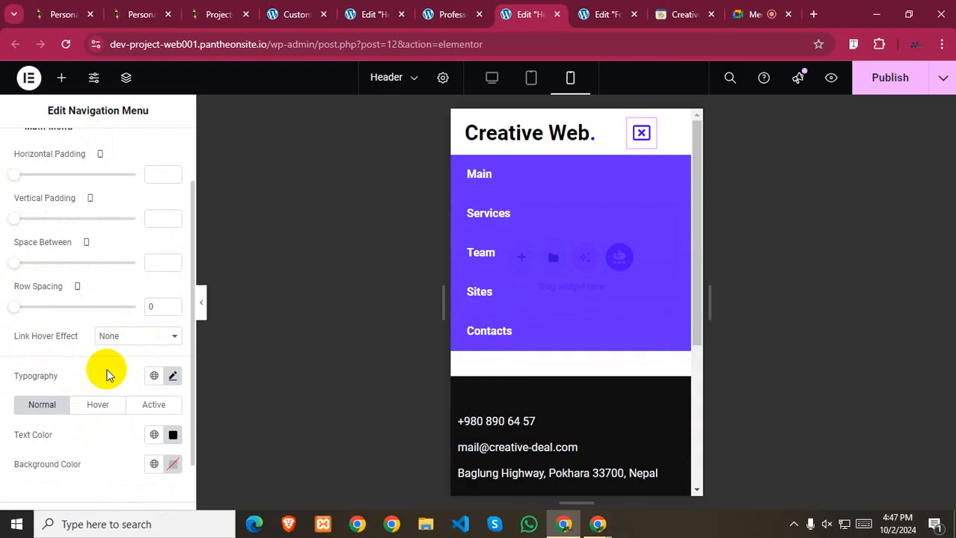
pyautogui.moveTo(11, 269)
pyautogui.mouseDown()
pyautogui.moveTo(47, 261)
pyautogui.moveTo(7, 258)
pyautogui.mouseUp()
pyautogui.click(159, 263)
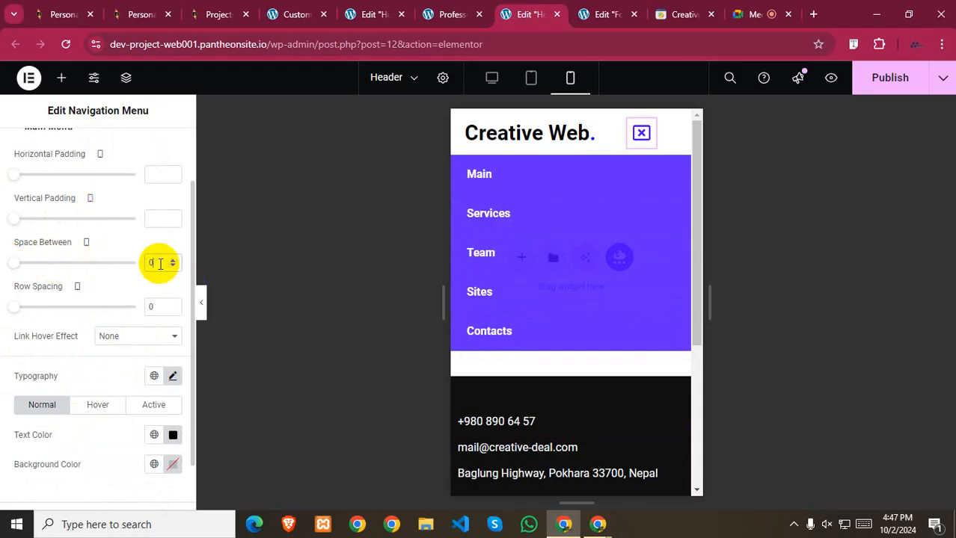
pyautogui.scroll(1, 103, 321)
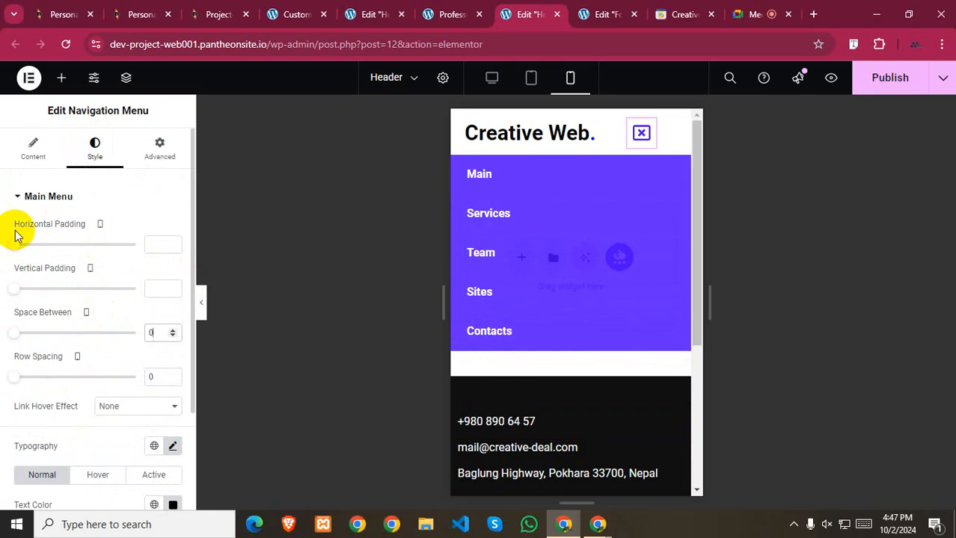
pyautogui.moveTo(15, 246)
pyautogui.mouseDown()
pyautogui.moveTo(55, 247)
pyautogui.moveTo(2, 247)
pyautogui.mouseUp()
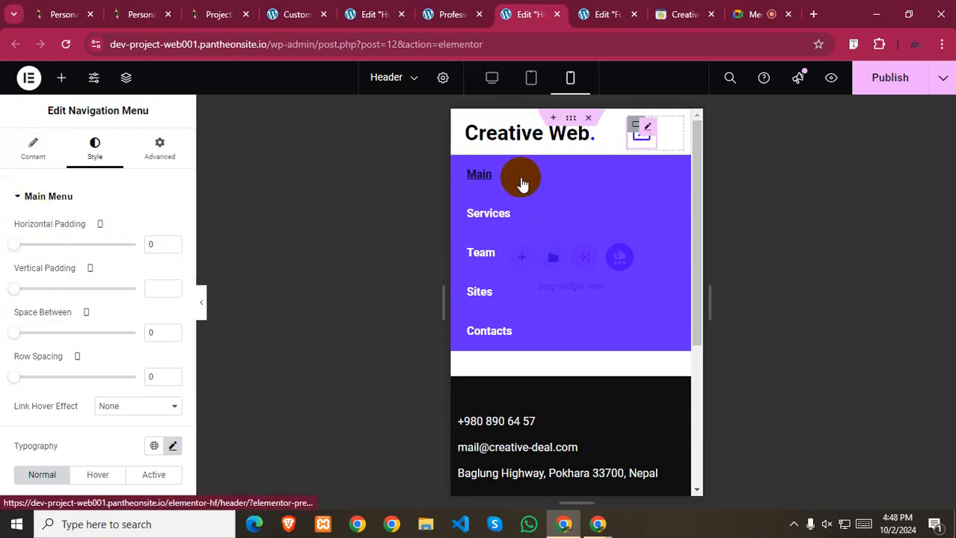
# - Examine the remaining Main Menu style settings and the Advanced and Layout settings of the menu's container
pyautogui.scroll(-2, 114, 346)
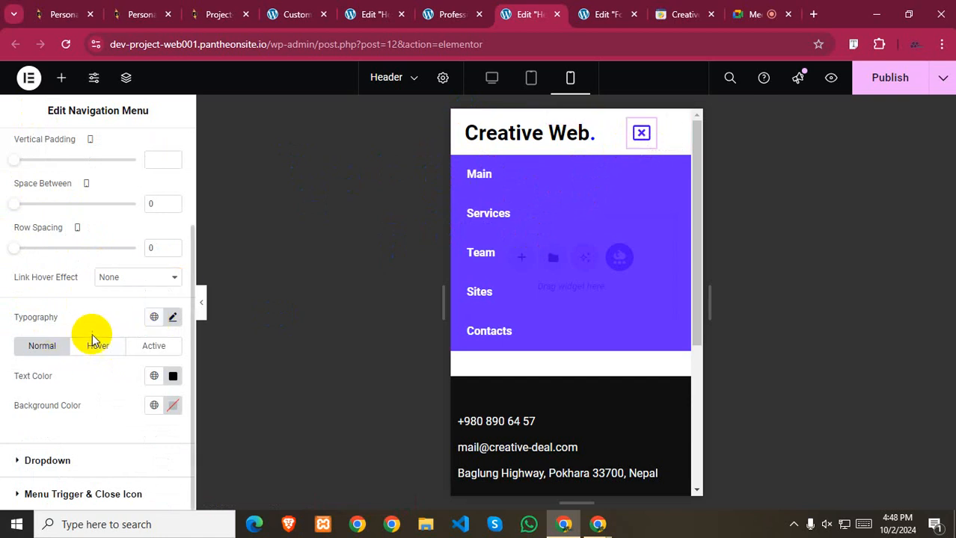
pyautogui.click(638, 130)
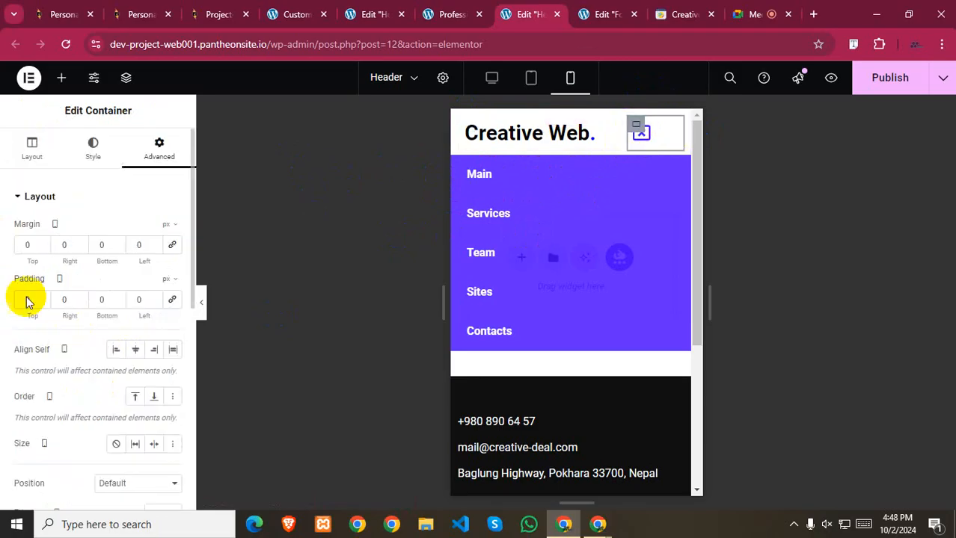
pyautogui.click(19, 161)
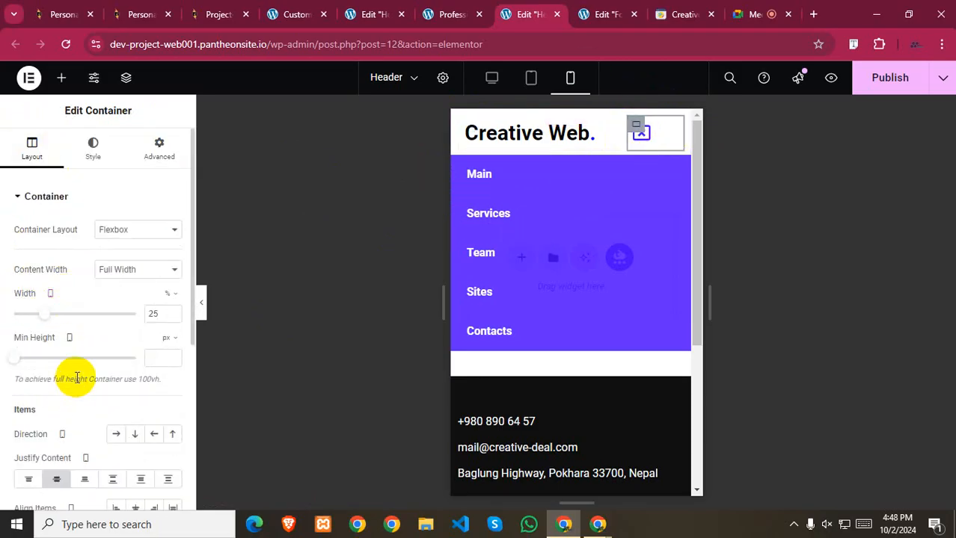
pyautogui.scroll(-1, 93, 461)
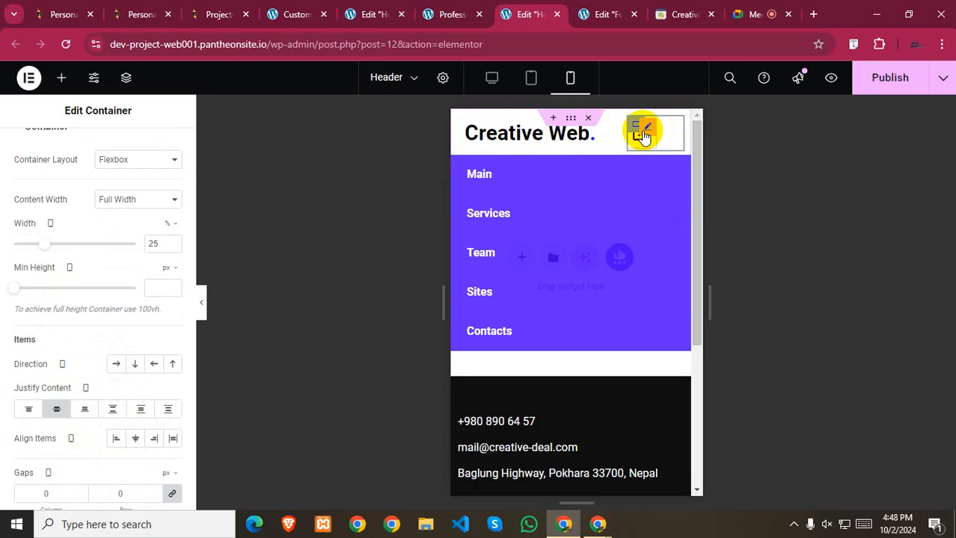
# - Examine the navigation menu's responsive Layout settings and its menu and close icons while opening and closing the mobile dropdown
pyautogui.click(653, 136)
pyautogui.click(33, 150)
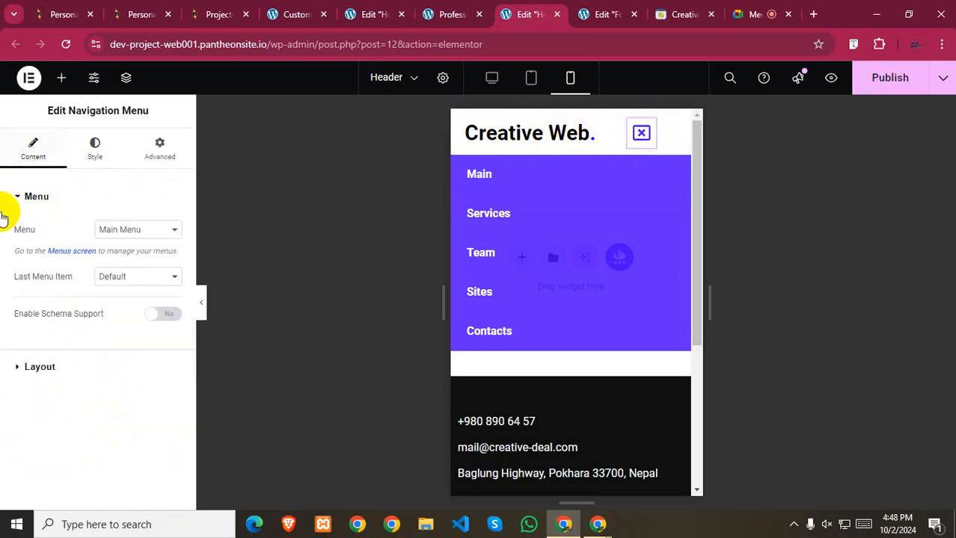
pyautogui.click(63, 365)
pyautogui.scroll(-5, 73, 317)
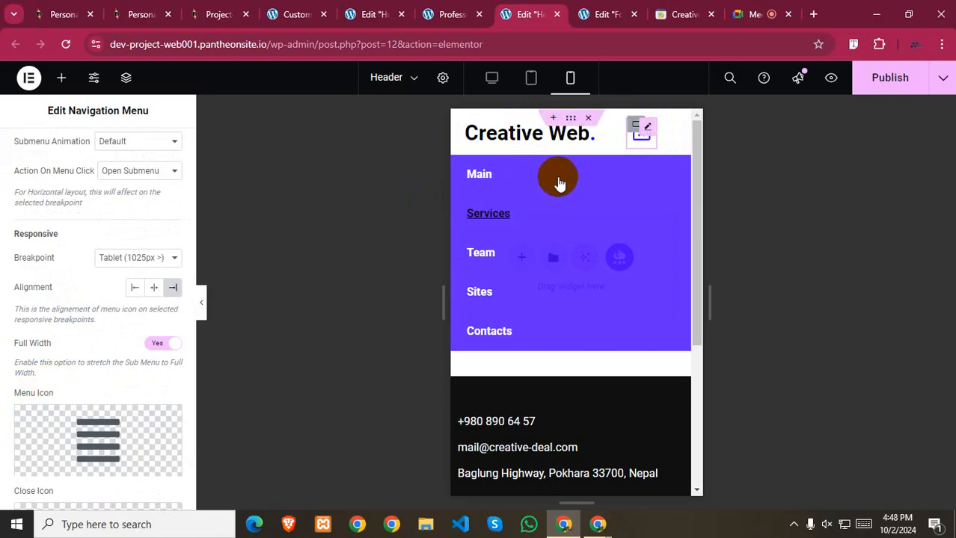
pyautogui.click(642, 140)
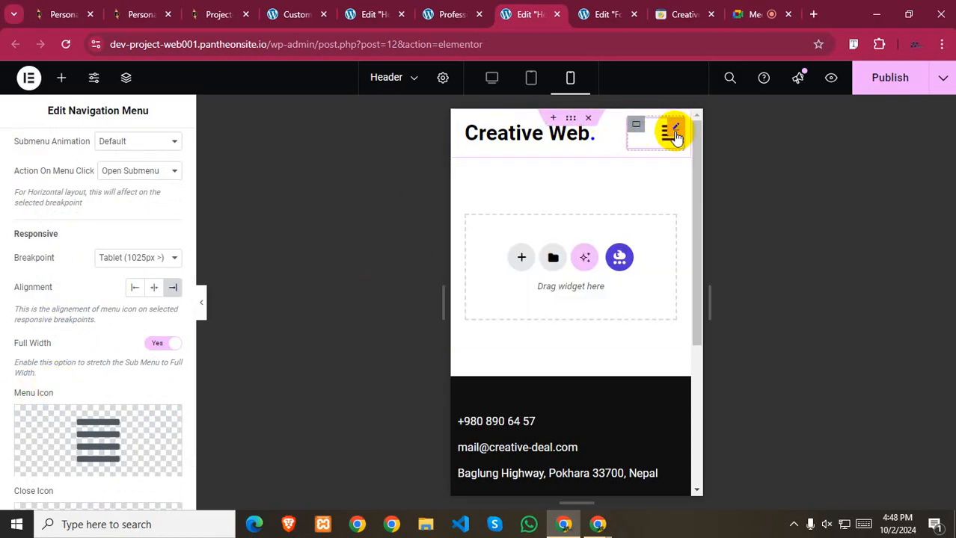
pyautogui.click(666, 146)
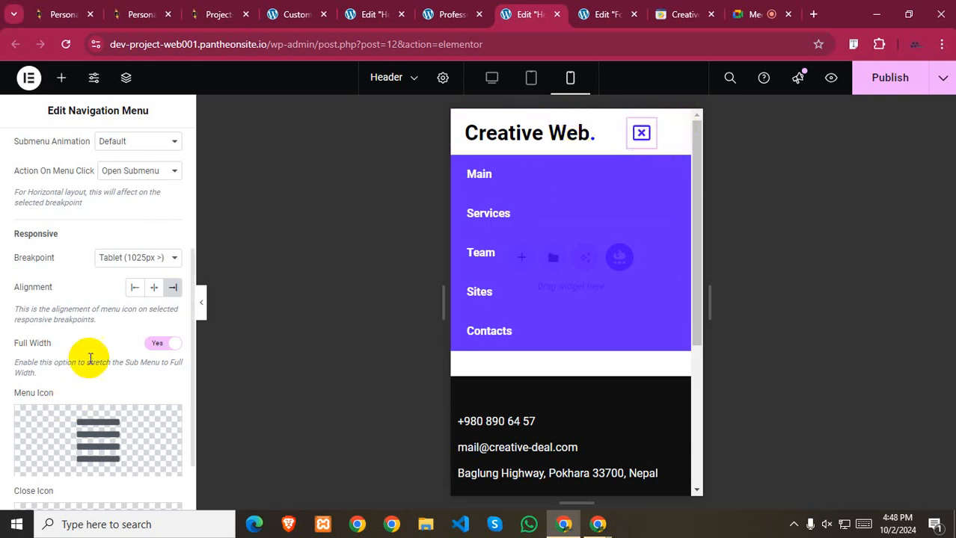
pyautogui.scroll(-2, 89, 368)
pyautogui.scroll(1, 48, 440)
pyautogui.scroll(-1, 48, 444)
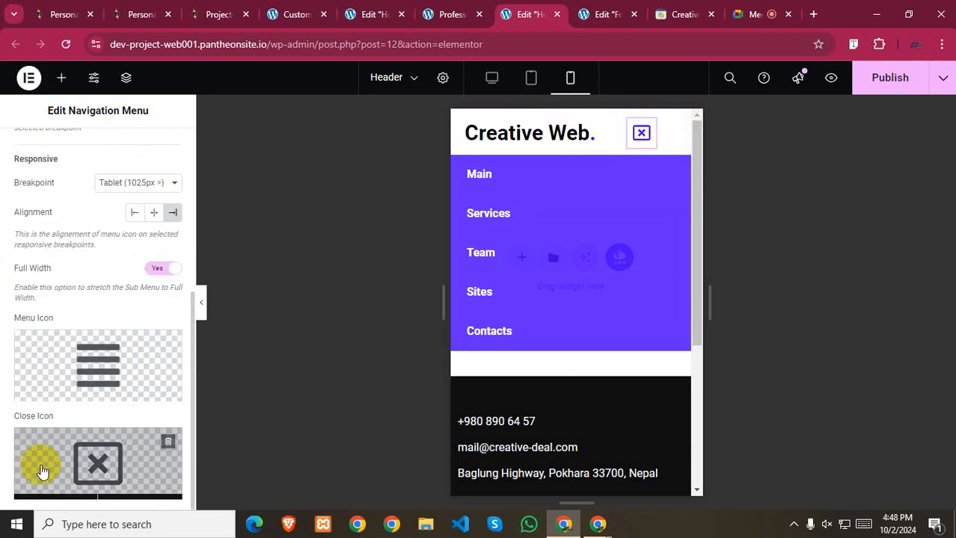
# - Try turning off Full Width for the navigation menu, preview the mobile dropdown, and turn Full Width back on
pyautogui.scroll(2, 42, 460)
pyautogui.scroll(1, 52, 455)
pyautogui.scroll(-1, 52, 454)
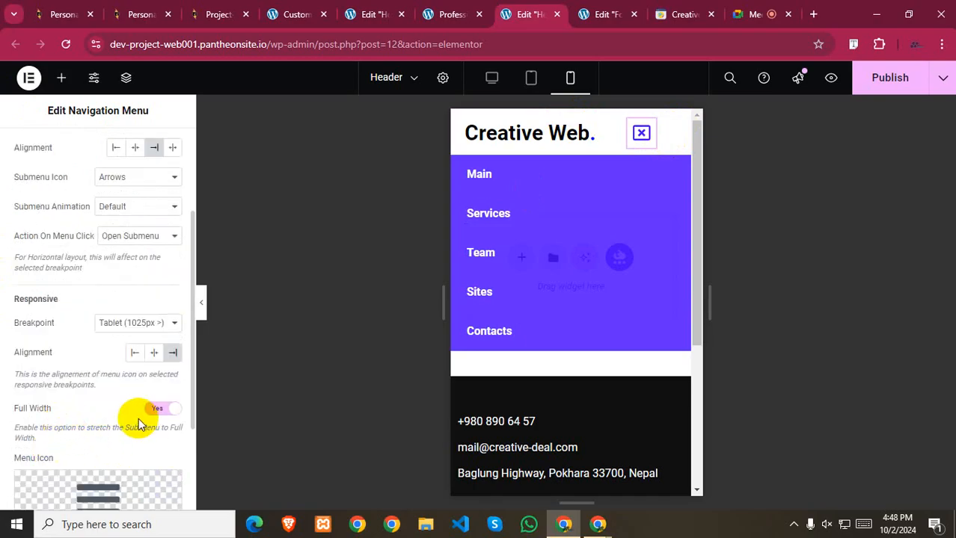
pyautogui.click(162, 410)
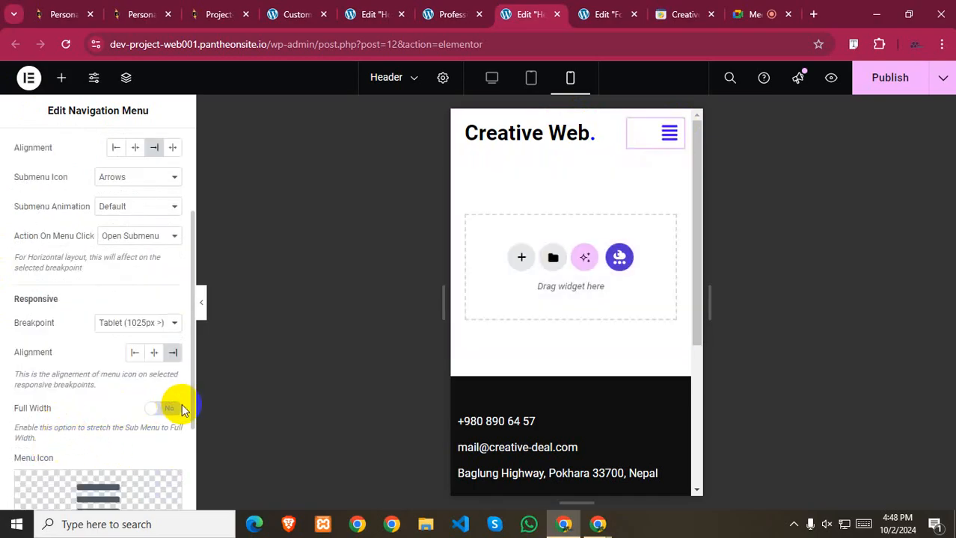
pyautogui.click(669, 138)
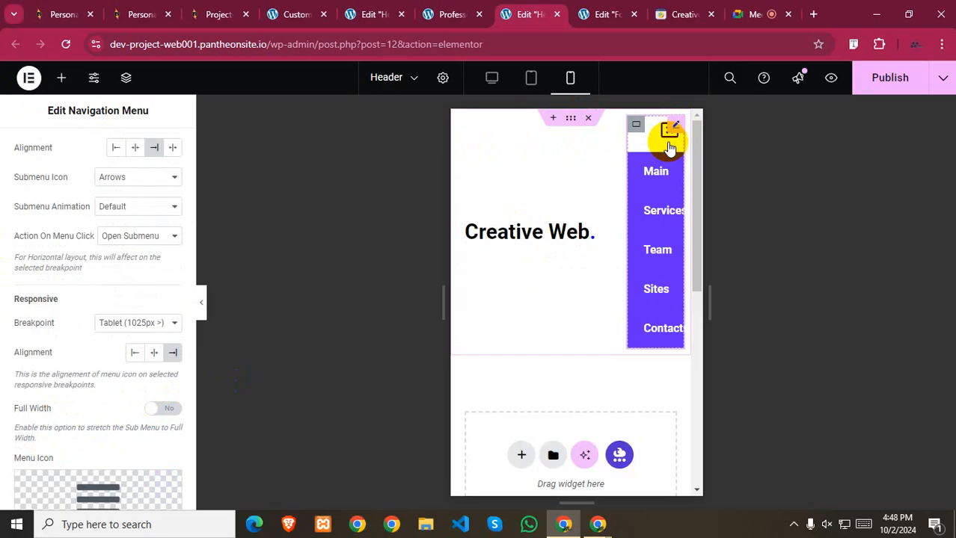
pyautogui.click(670, 142)
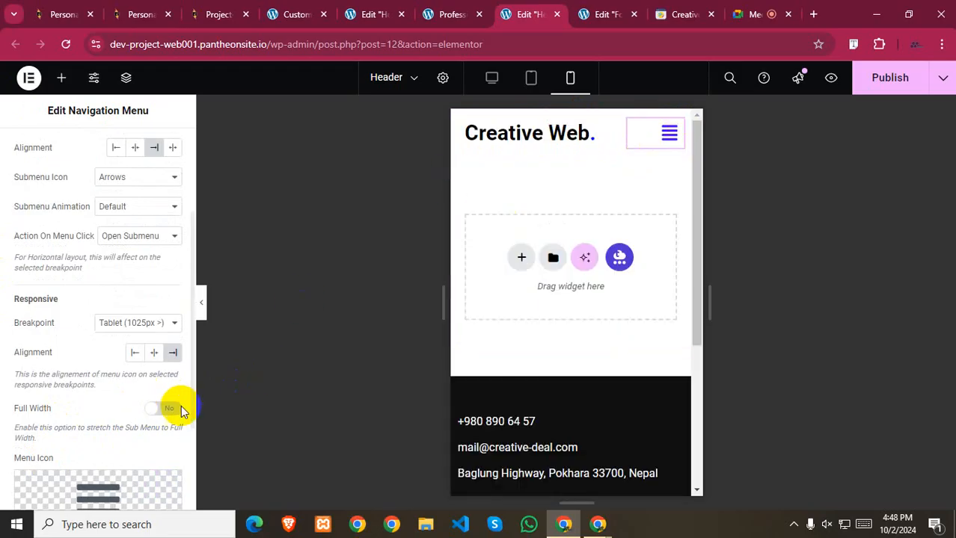
pyautogui.click(175, 407)
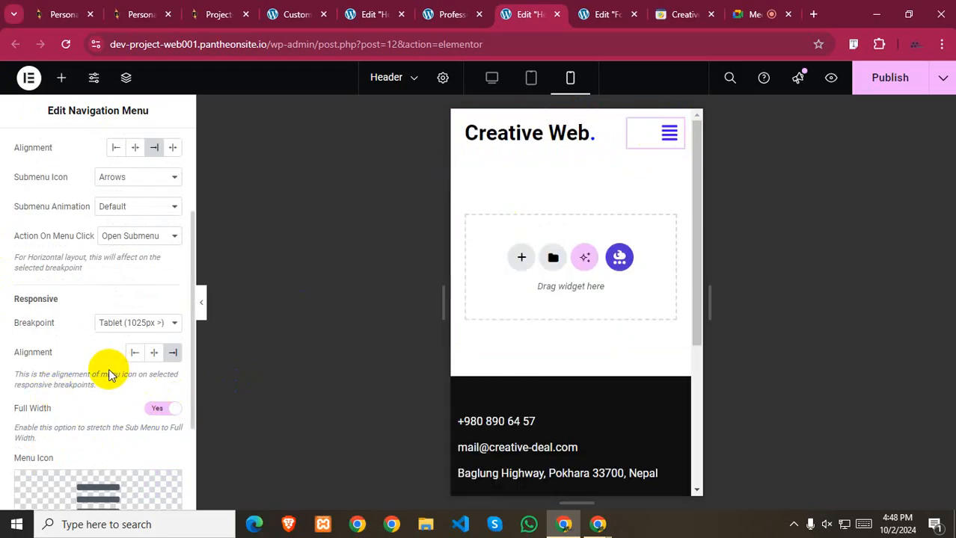
# - Set the navigation menu's Submenu Animation to Slide Up and preview the mobile dropdown opening and closing
pyautogui.scroll(1, 108, 370)
pyautogui.click(156, 307)
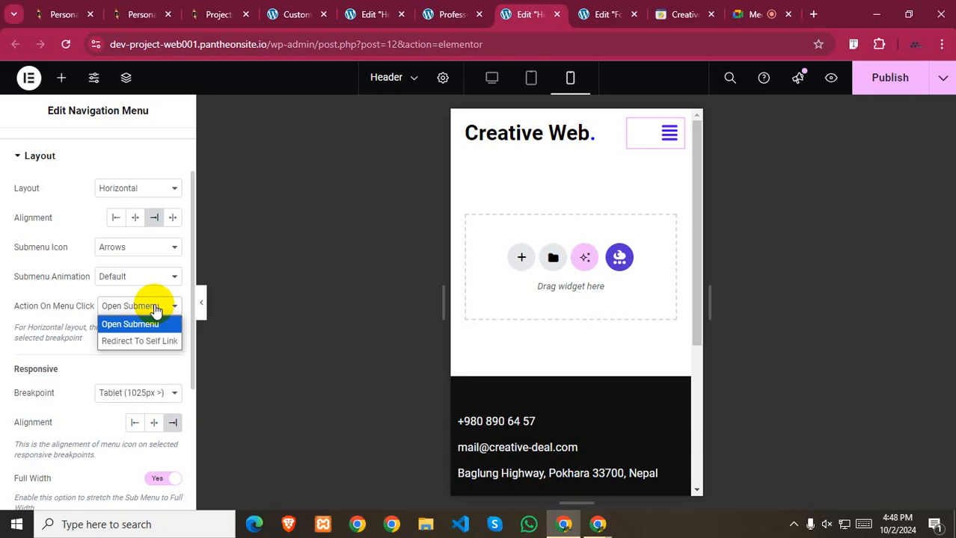
pyautogui.click(158, 308)
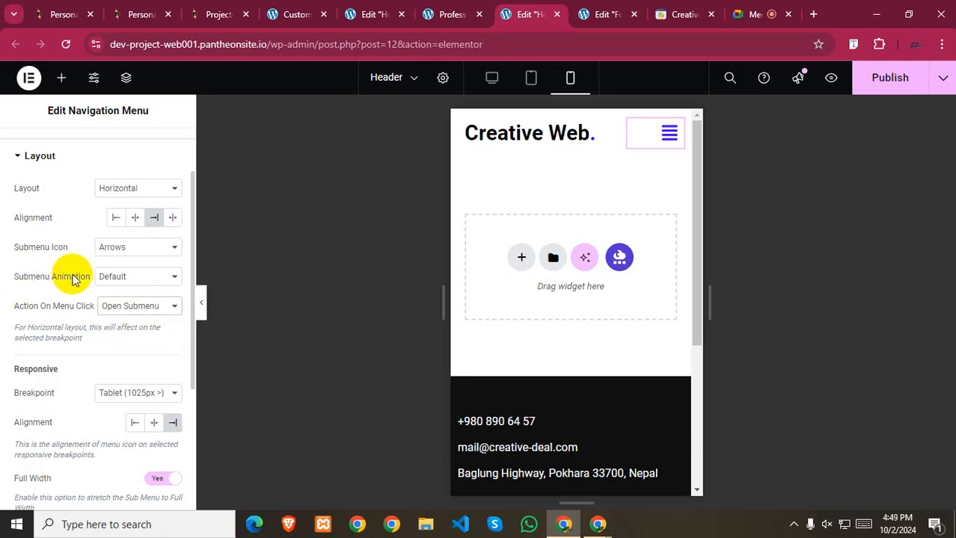
pyautogui.click(149, 278)
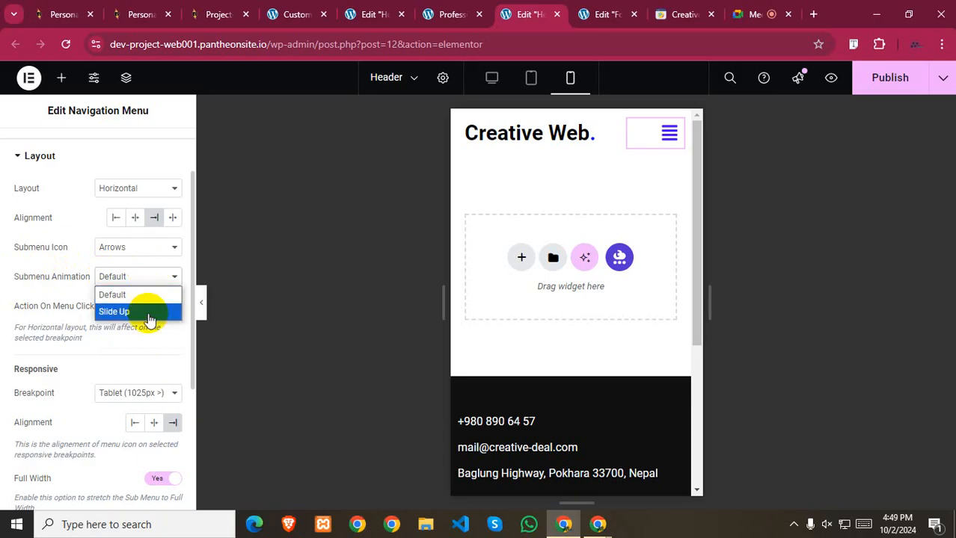
pyautogui.click(149, 314)
pyautogui.click(668, 142)
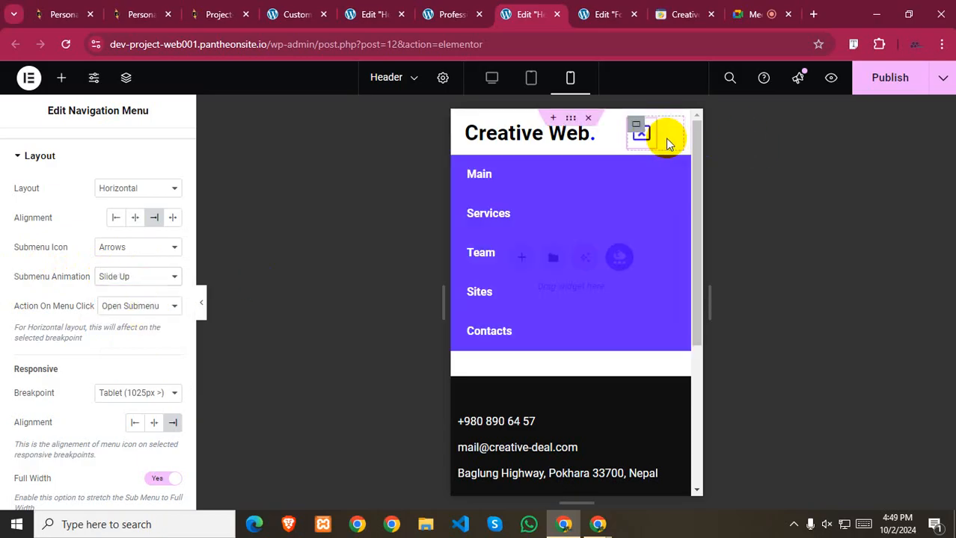
pyautogui.click(665, 139)
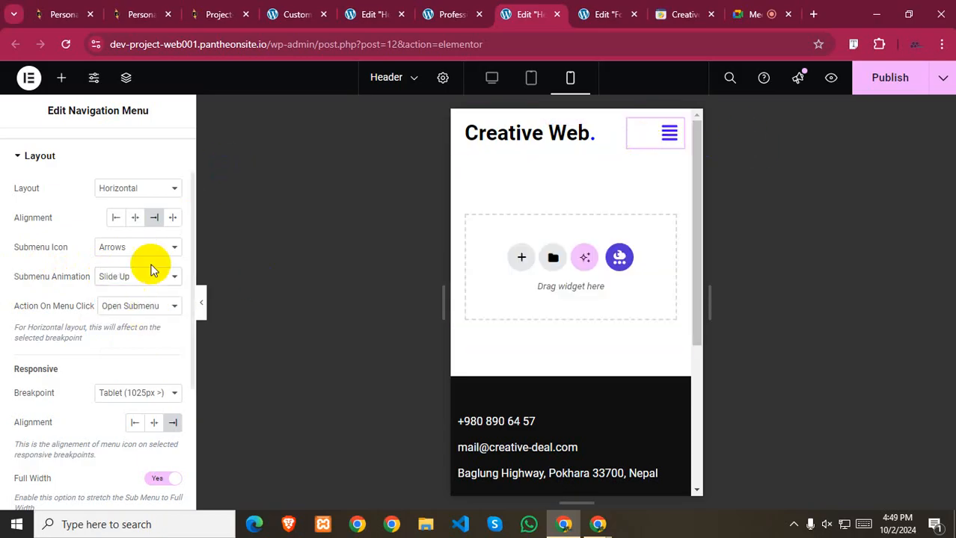
pyautogui.click(133, 248)
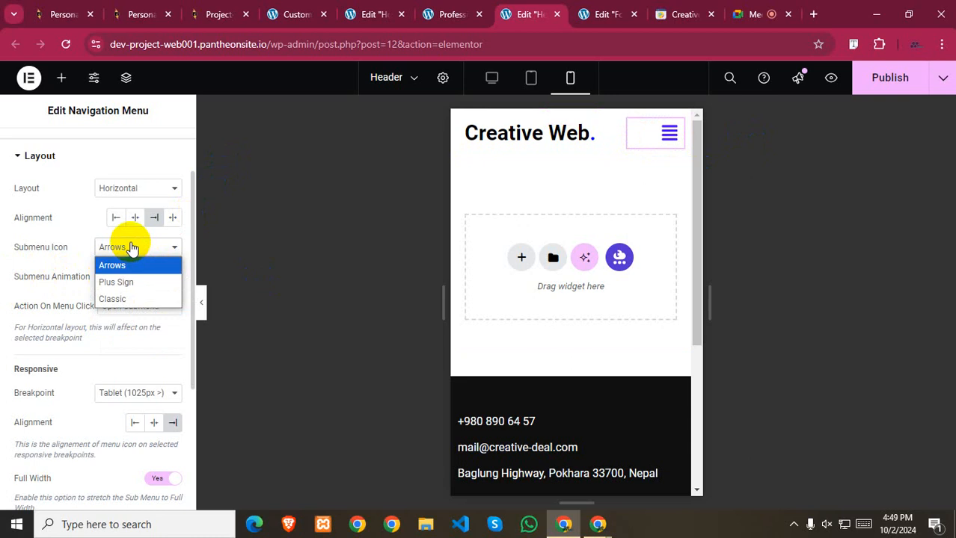
pyautogui.click(132, 248)
pyautogui.scroll(-1, 140, 309)
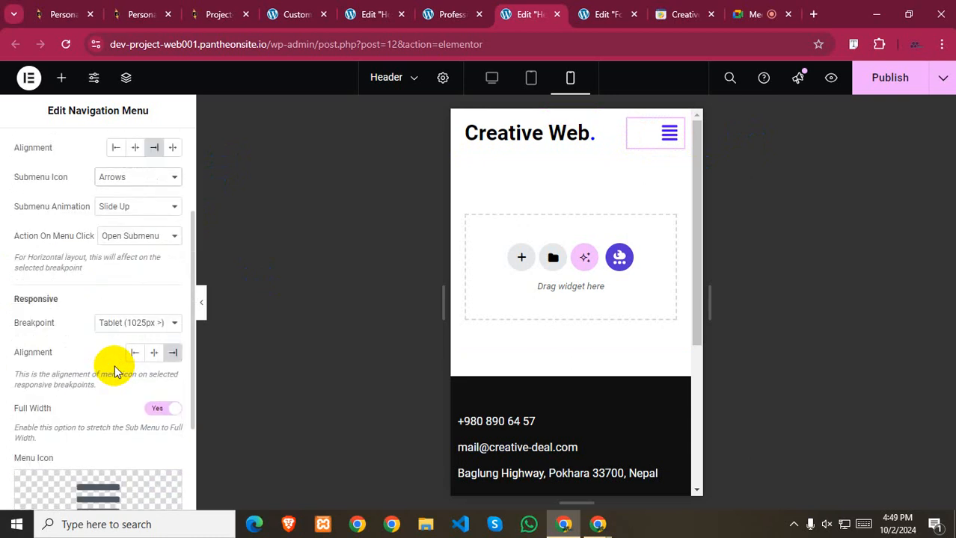
pyautogui.click(150, 207)
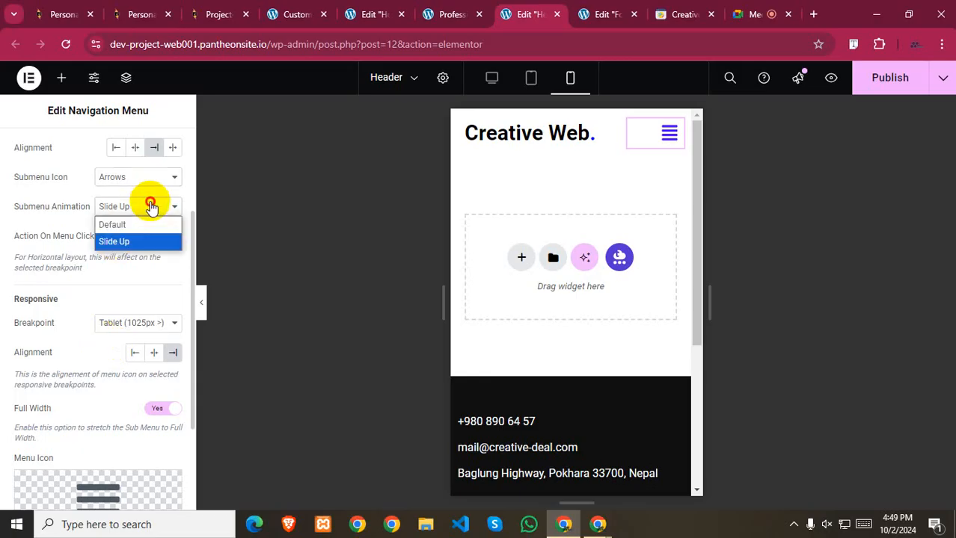
pyautogui.click(150, 207)
pyautogui.scroll(2, 147, 225)
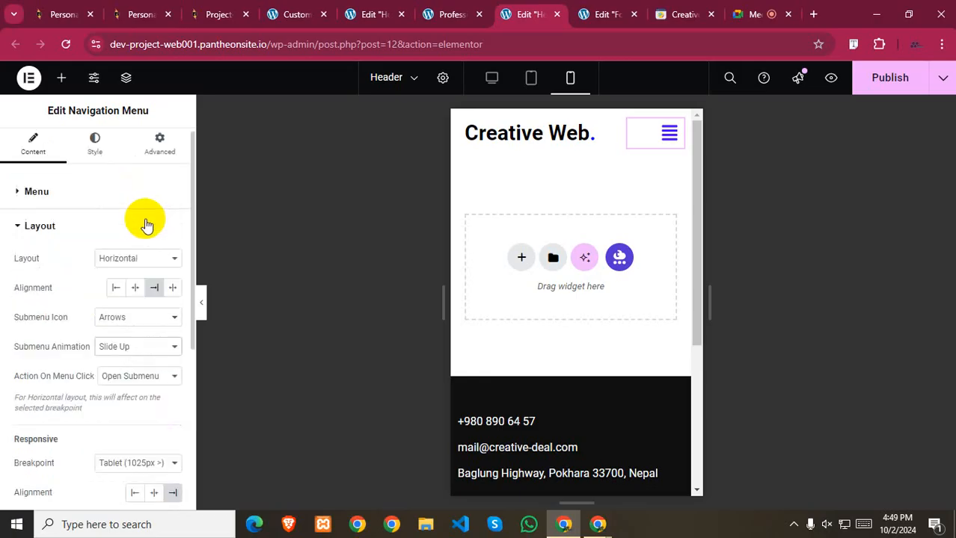
# - Try the Vertical layout for the navigation menu and preview its opened mobile dropdown
pyautogui.click(132, 259)
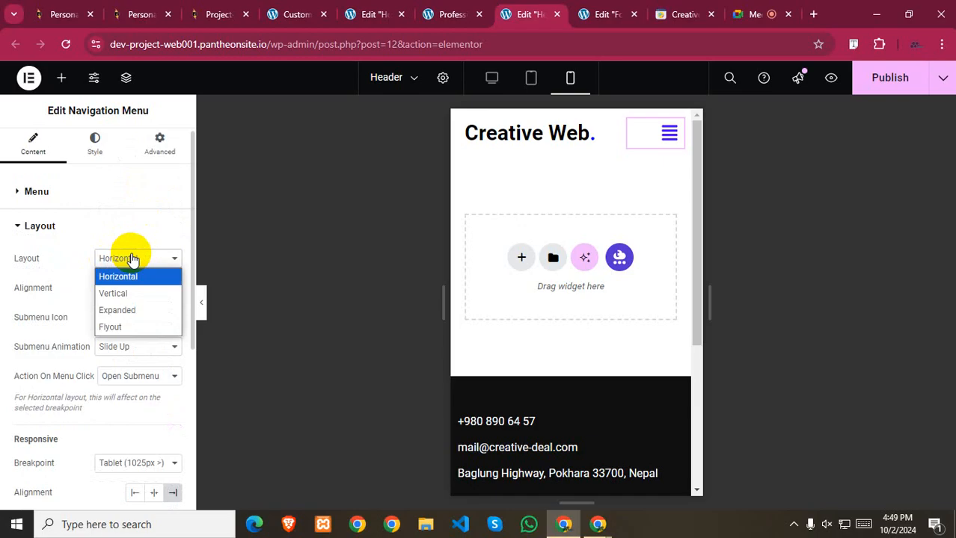
pyautogui.click(139, 293)
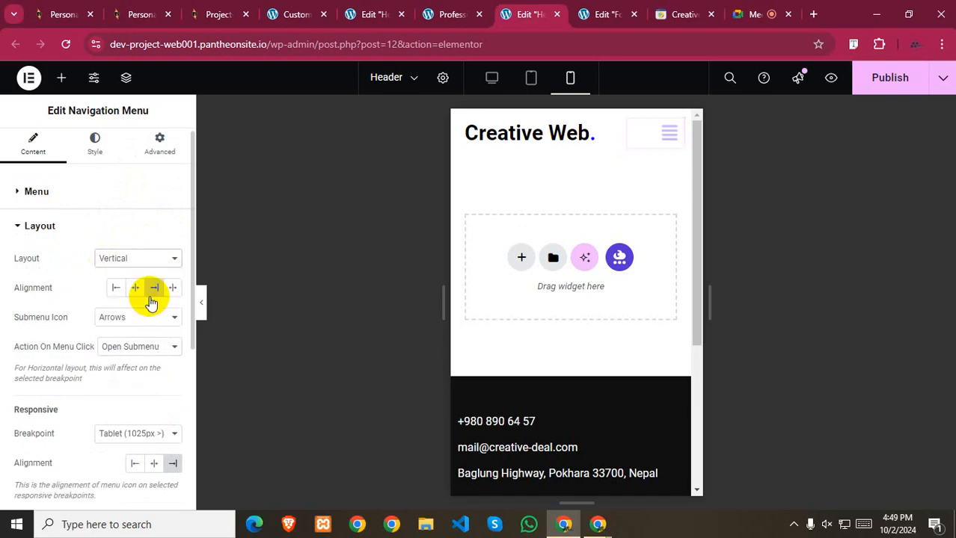
pyautogui.click(666, 142)
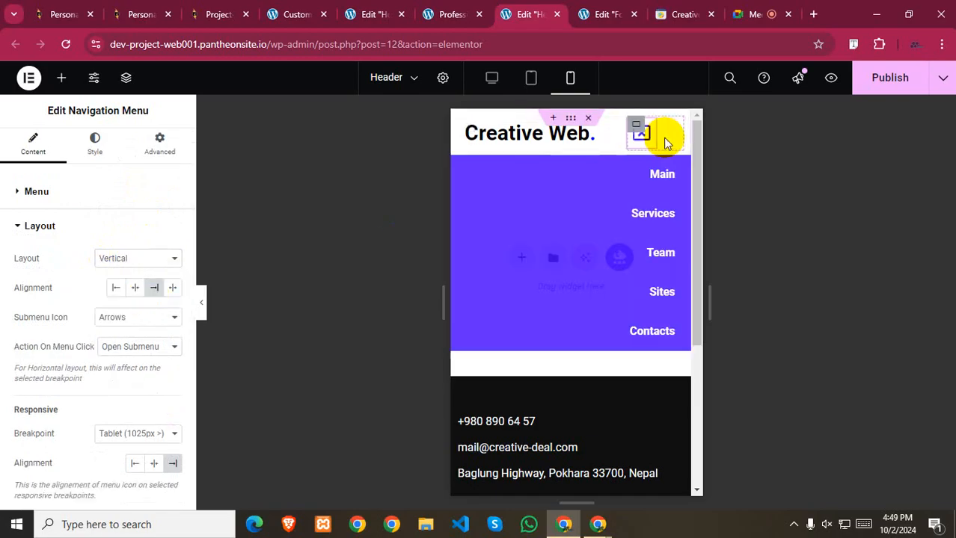
# - Try the Expanded layout for the navigation menu and preview its opened mobile dropdown
pyautogui.click(133, 265)
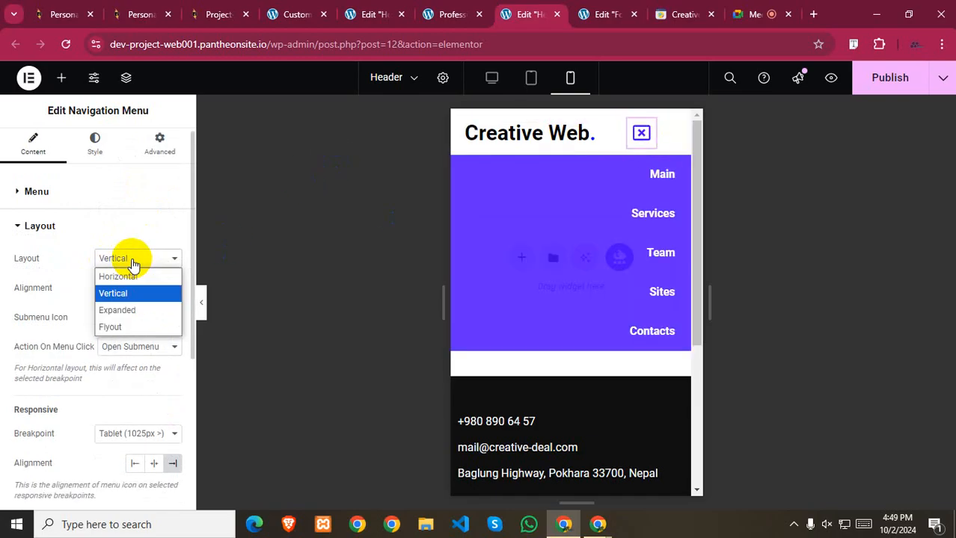
pyautogui.click(149, 311)
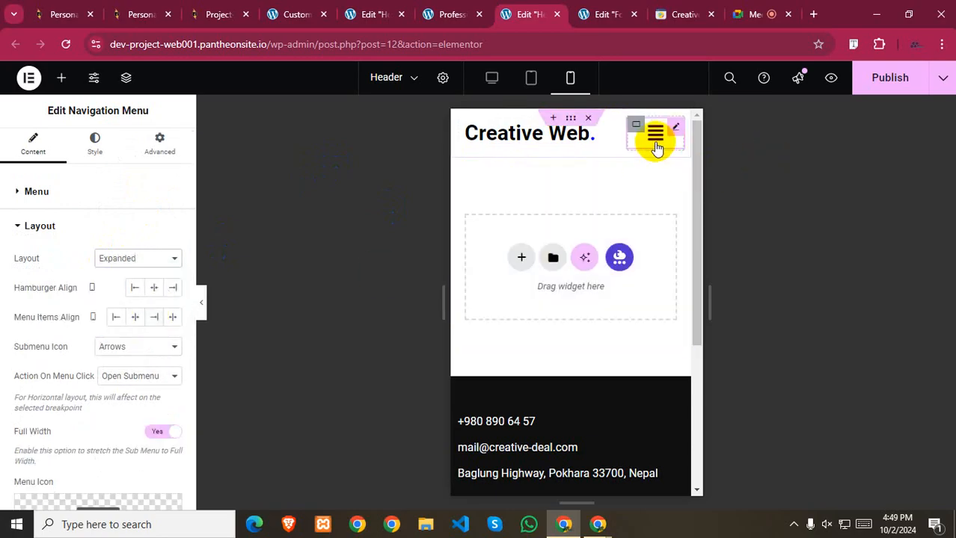
pyautogui.click(655, 145)
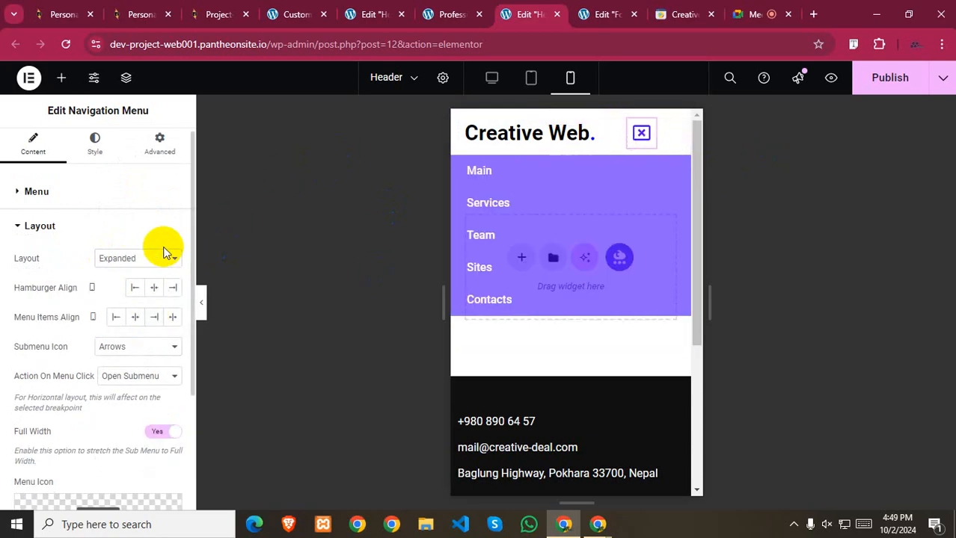
pyautogui.click(16, 196)
pyautogui.click(53, 333)
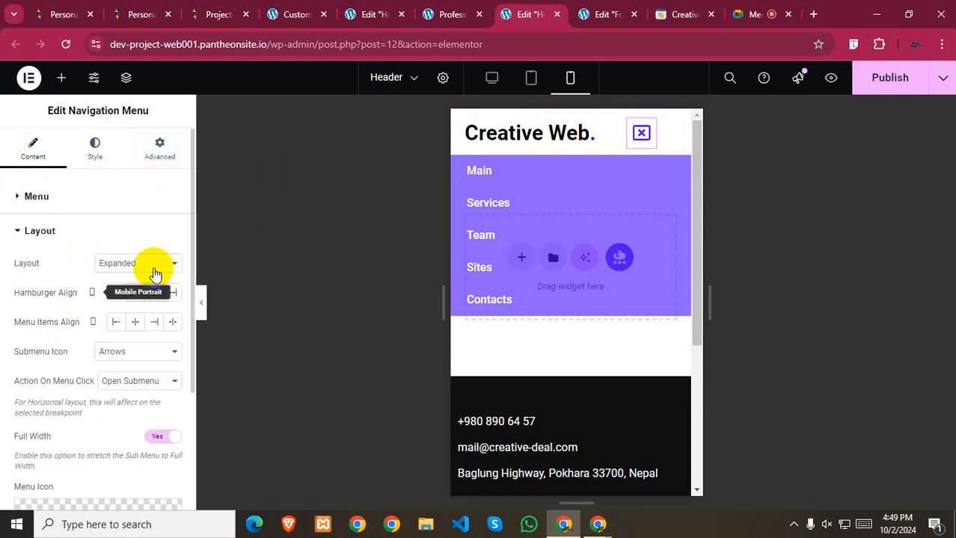
# - Switch the navigation menu's layout to Flyout and preview the flyout panel opening and closing on mobile
pyautogui.click(147, 268)
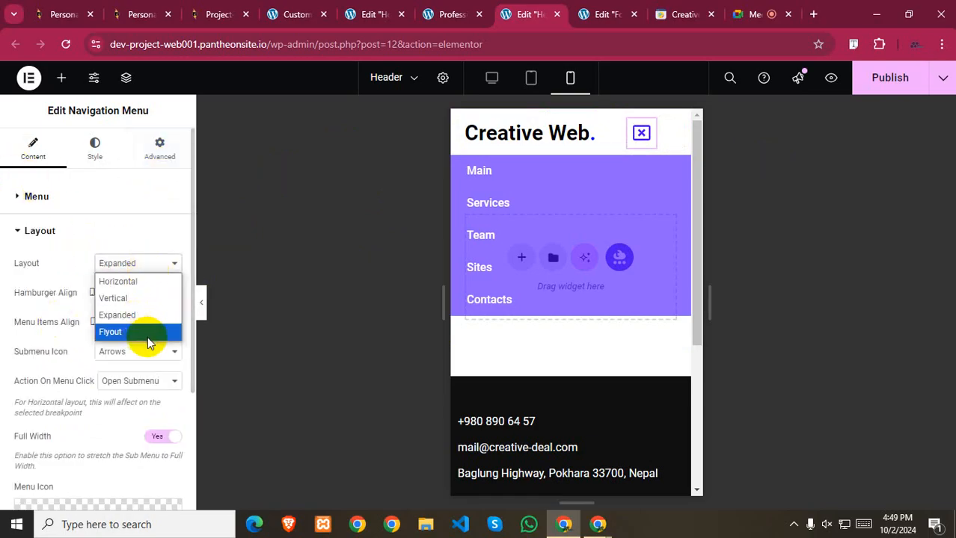
pyautogui.click(110, 332)
pyautogui.click(639, 134)
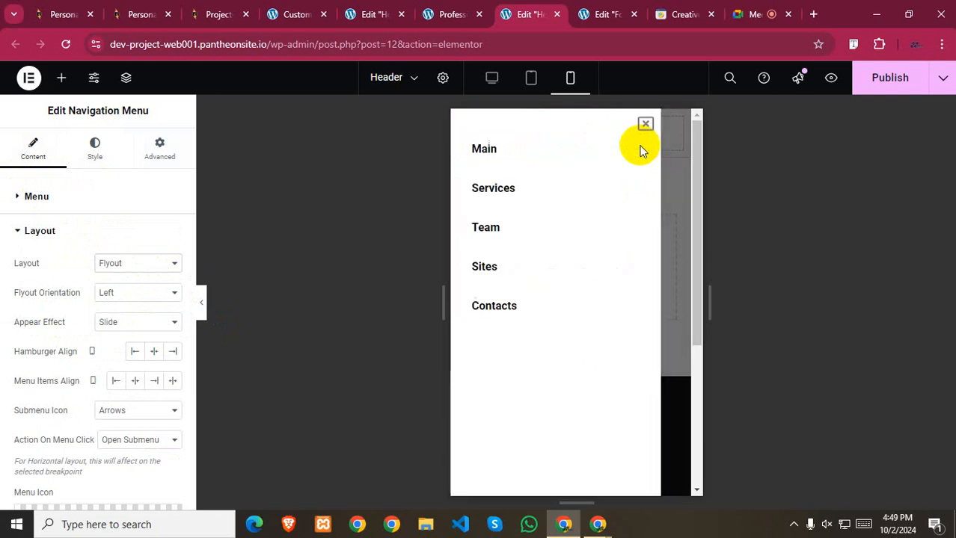
pyautogui.click(645, 125)
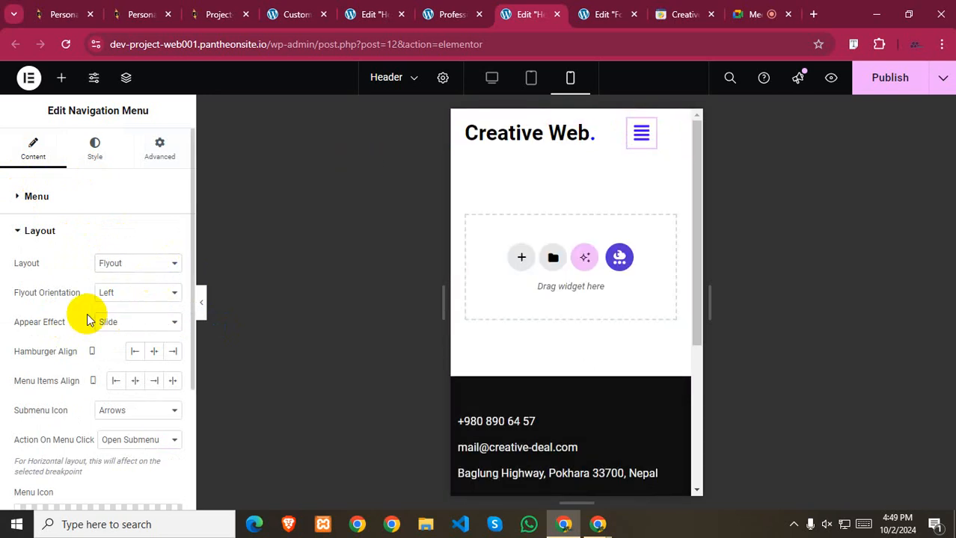
pyautogui.click(641, 142)
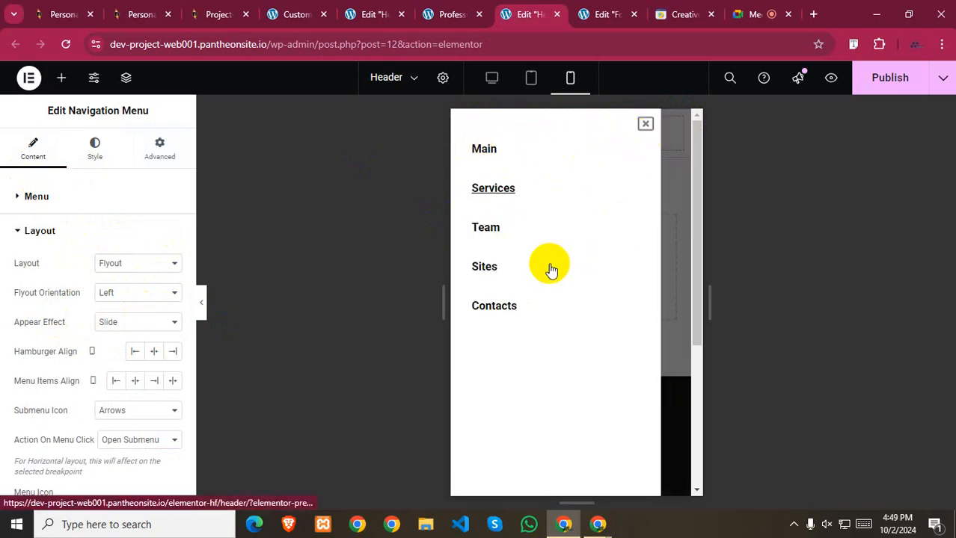
pyautogui.click(645, 124)
# - Try the Right orientation for the flyout menu and preview the panel opening and closing on mobile
pyautogui.click(133, 298)
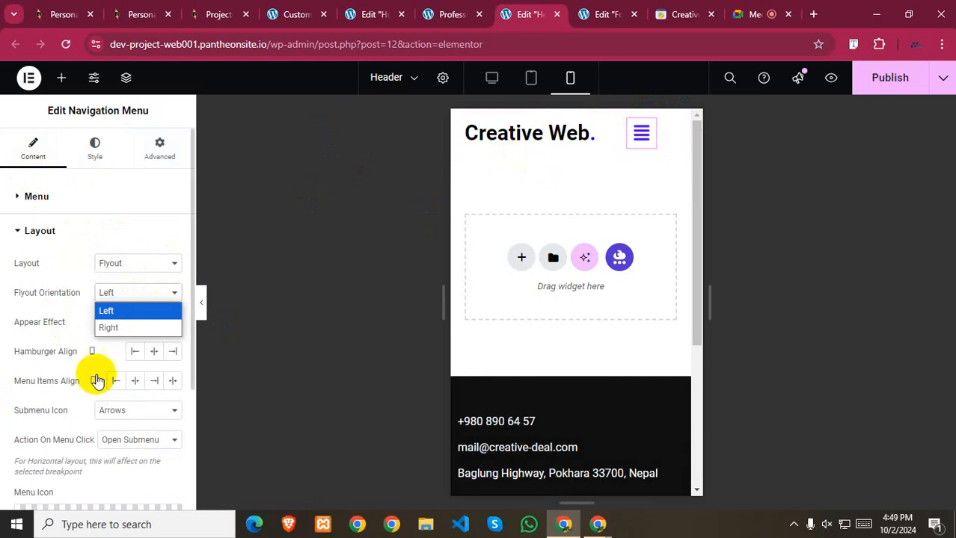
pyautogui.click(113, 330)
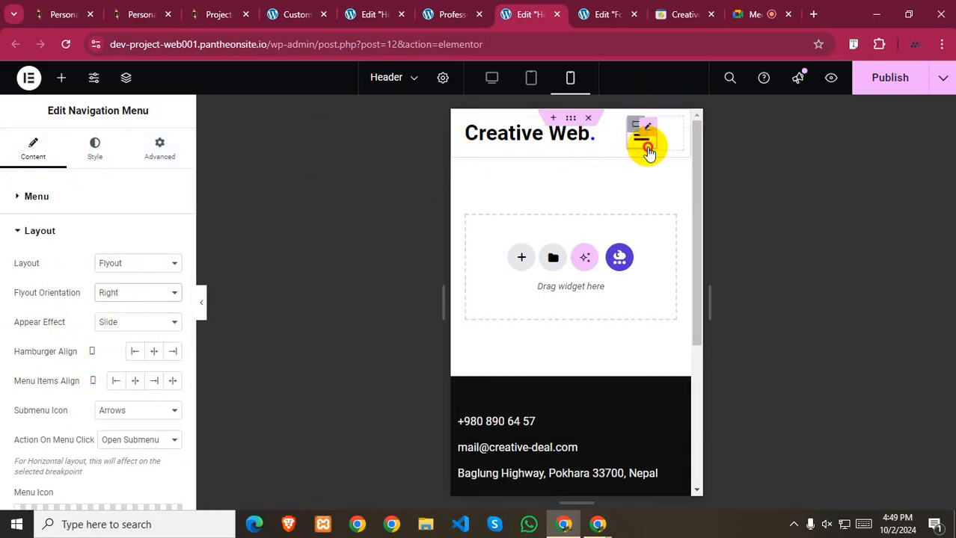
pyautogui.click(642, 136)
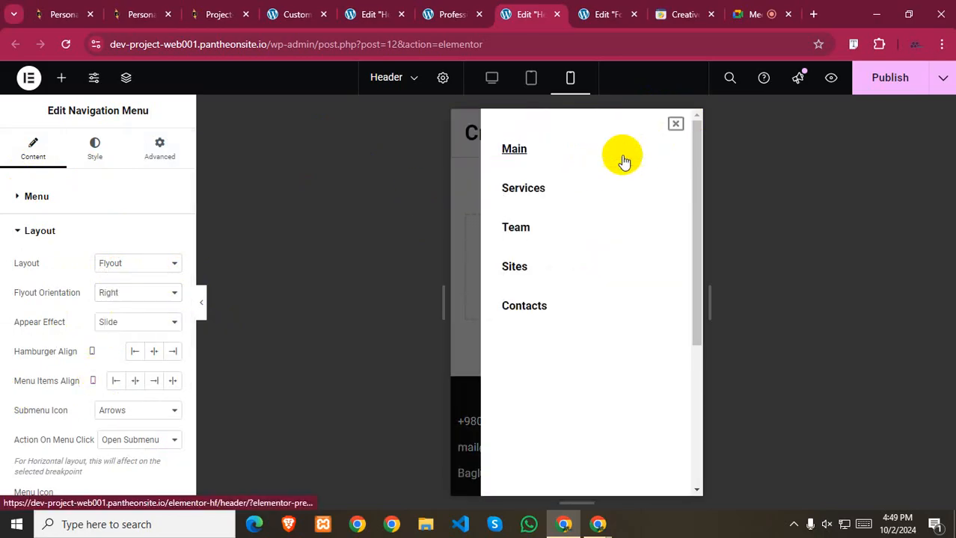
pyautogui.click(676, 128)
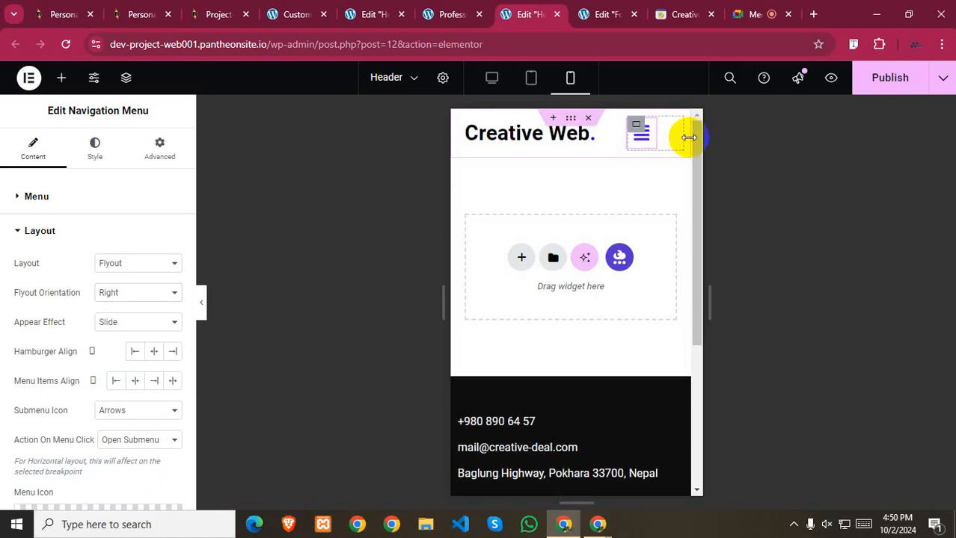
# - Try right alignment for both the flyout menu's hamburger icon and its menu items, and preview the opened panel
pyautogui.click(172, 352)
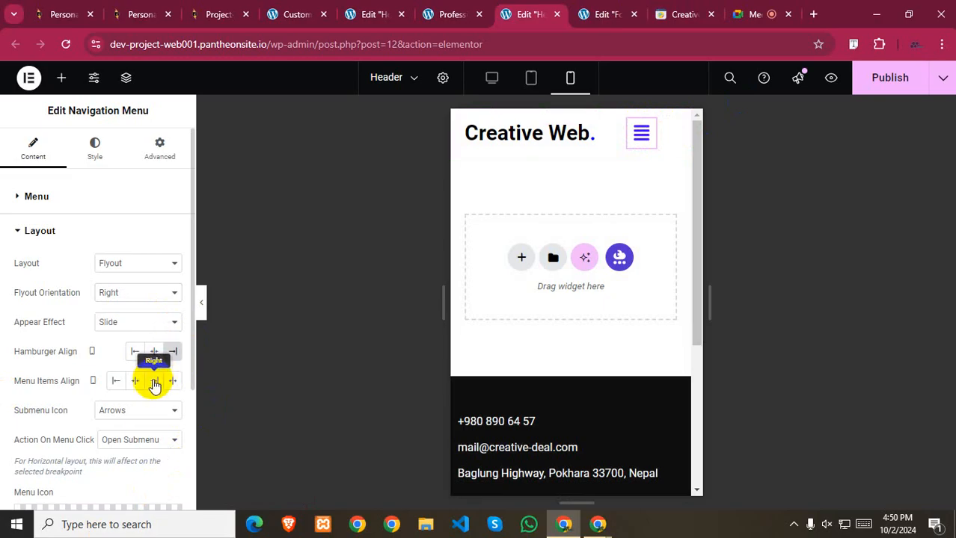
pyautogui.click(154, 383)
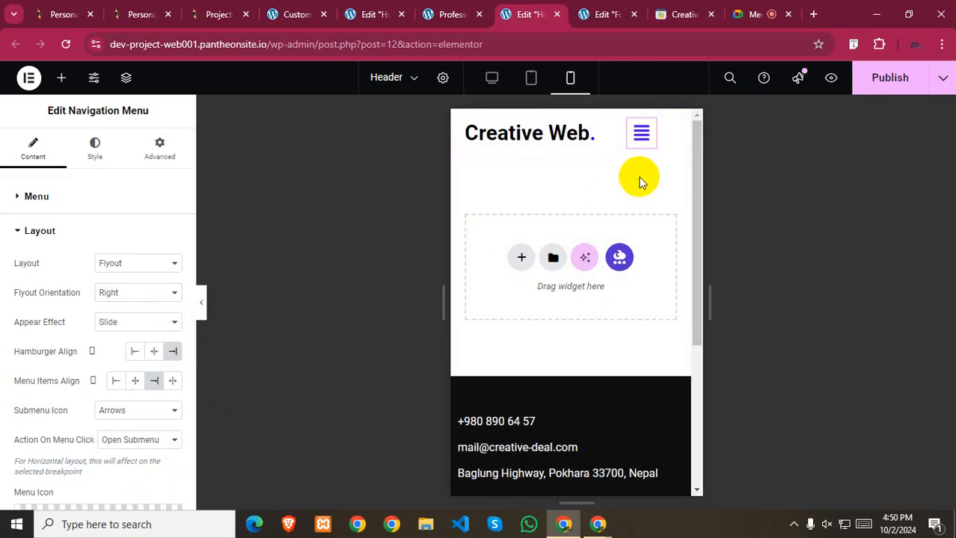
pyautogui.click(641, 135)
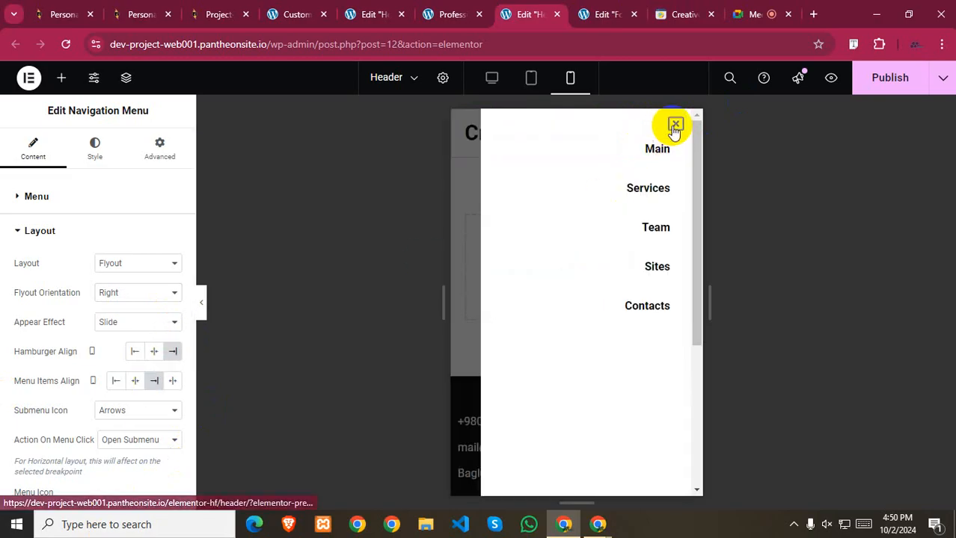
pyautogui.click(675, 124)
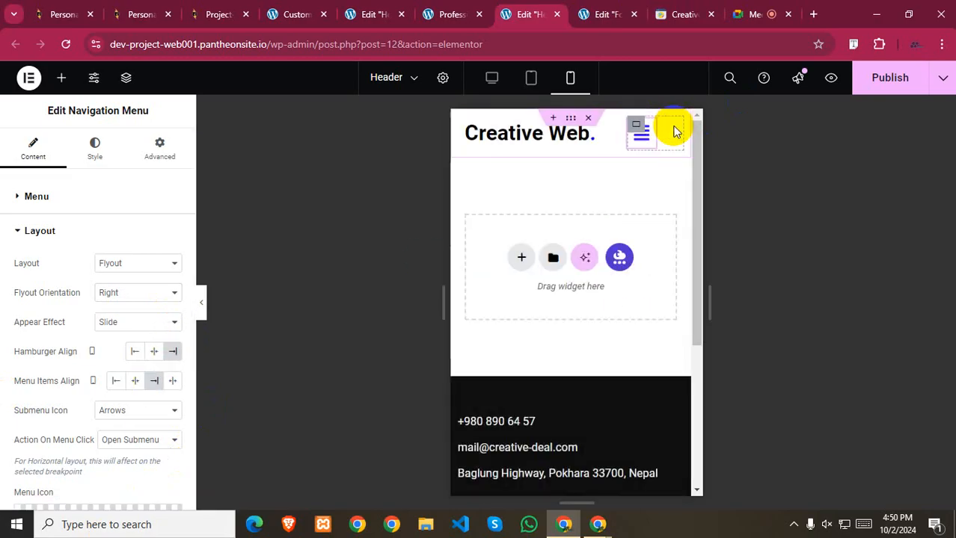
# - Try center alignment for both the flyout menu's hamburger icon and its menu items, and preview the opened panel
pyautogui.click(155, 353)
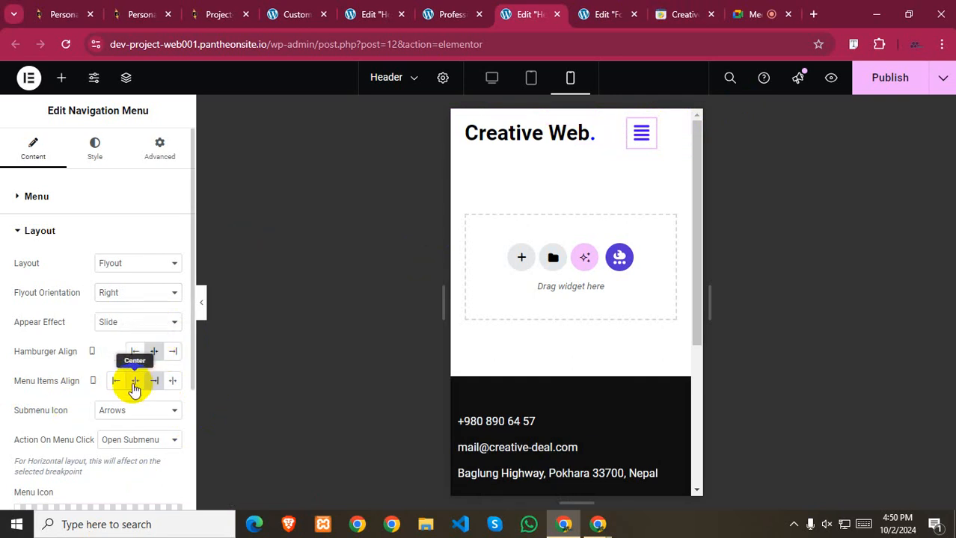
pyautogui.click(132, 382)
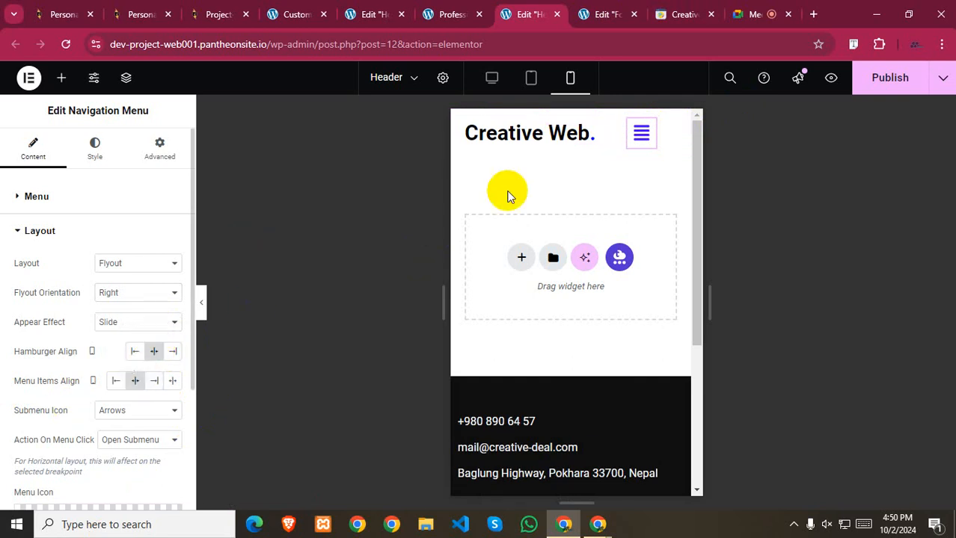
pyautogui.click(641, 143)
pyautogui.click(675, 125)
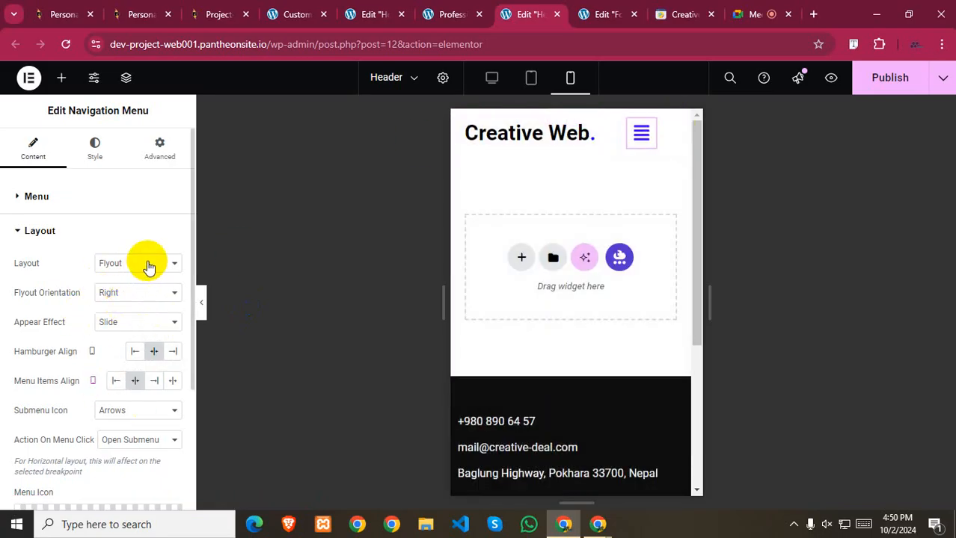
# - Switch the navigation menu's layout back to Vertical and open its mobile dropdown
pyautogui.click(148, 265)
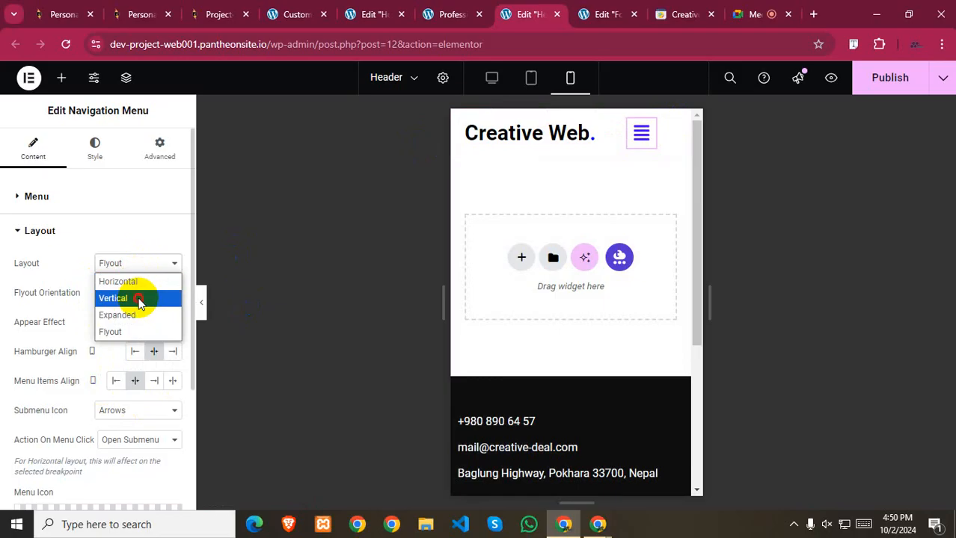
pyautogui.click(138, 298)
pyautogui.click(667, 138)
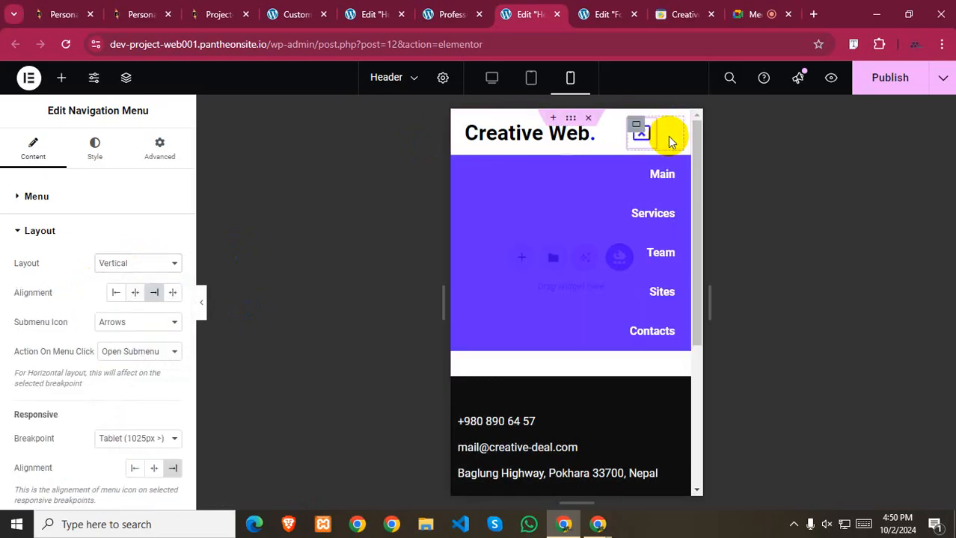
# - Center the alignment of the Vertical layout's menu items and preview the mobile dropdown closing and opening
pyautogui.click(136, 296)
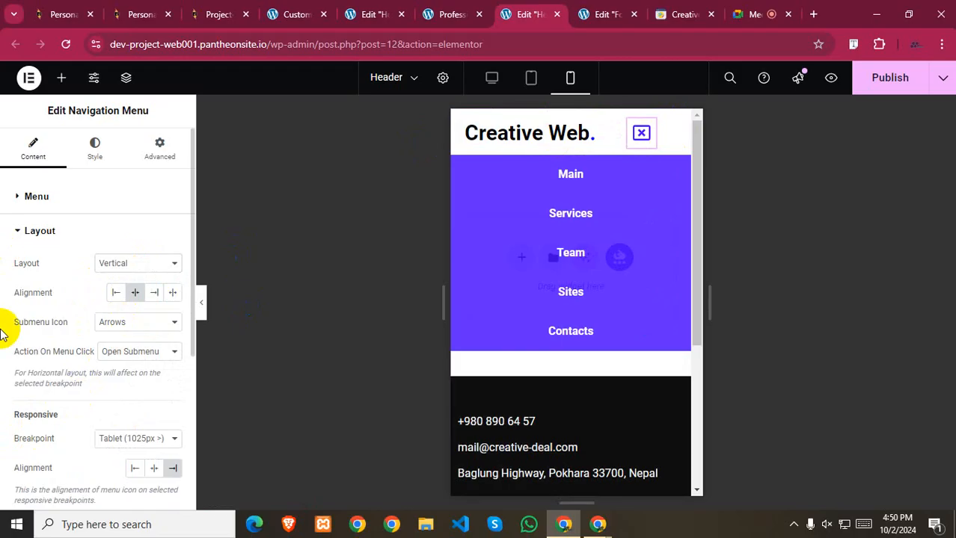
pyautogui.click(655, 144)
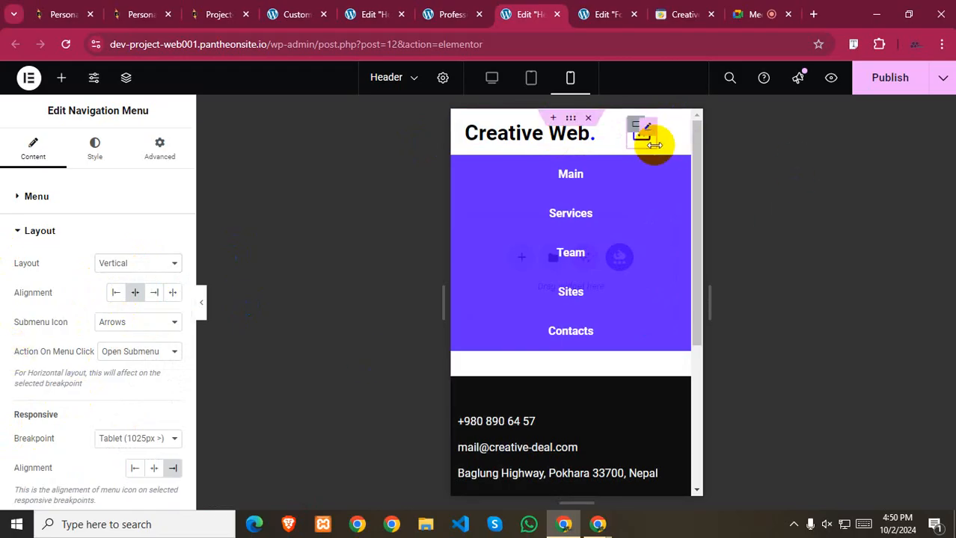
pyautogui.click(636, 147)
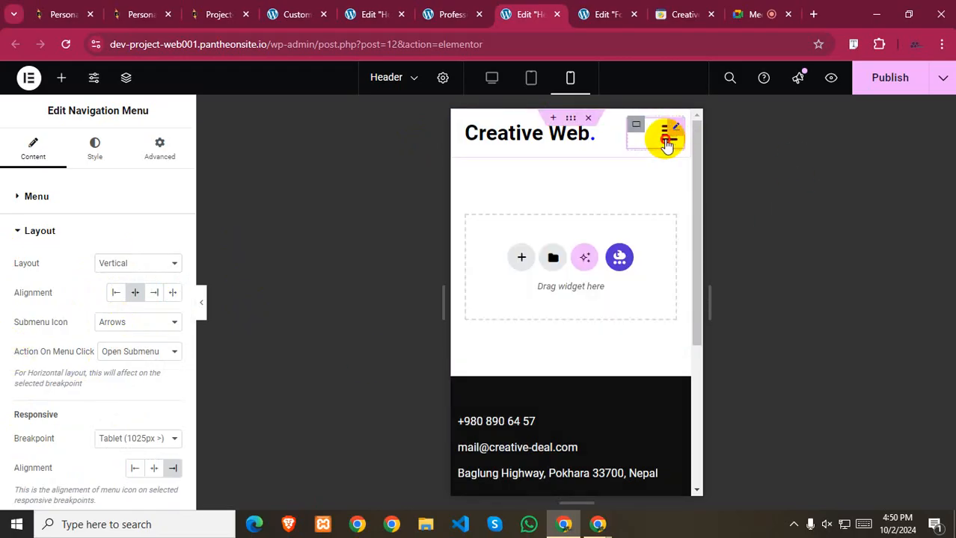
pyautogui.click(667, 146)
pyautogui.click(641, 140)
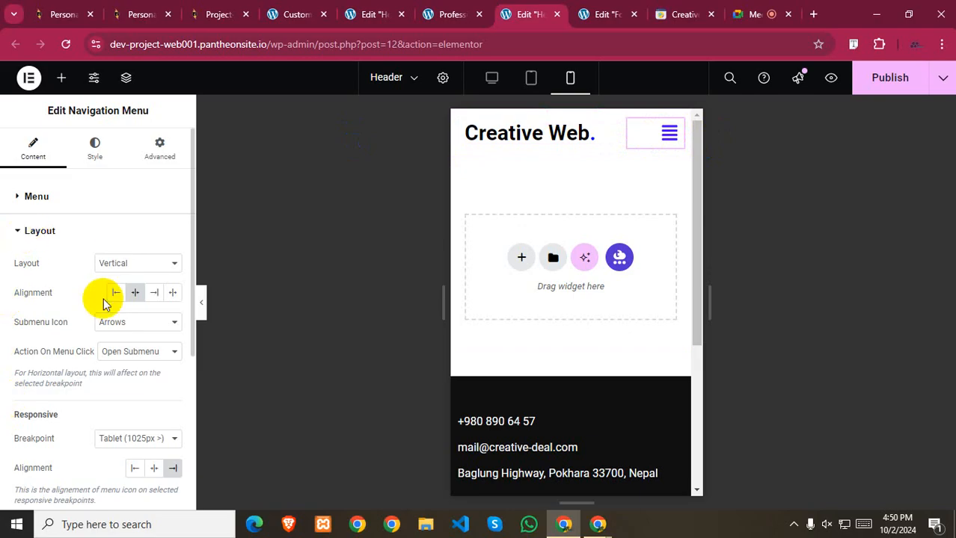
pyautogui.click(142, 268)
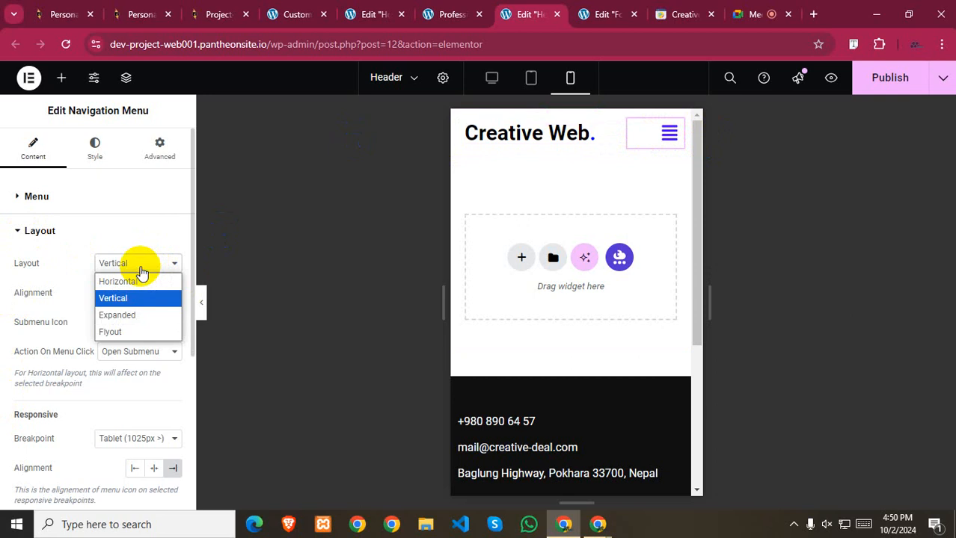
pyautogui.click(142, 269)
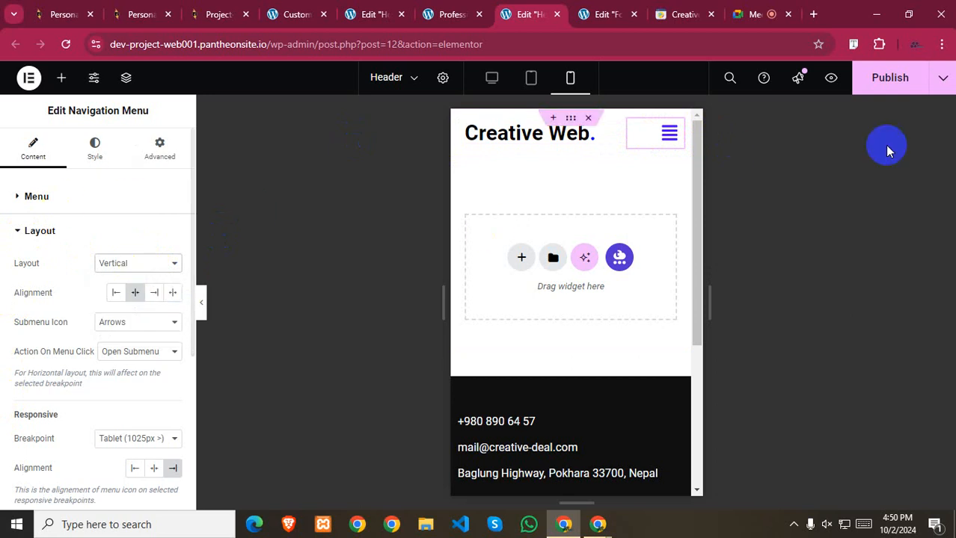
pyautogui.click(670, 131)
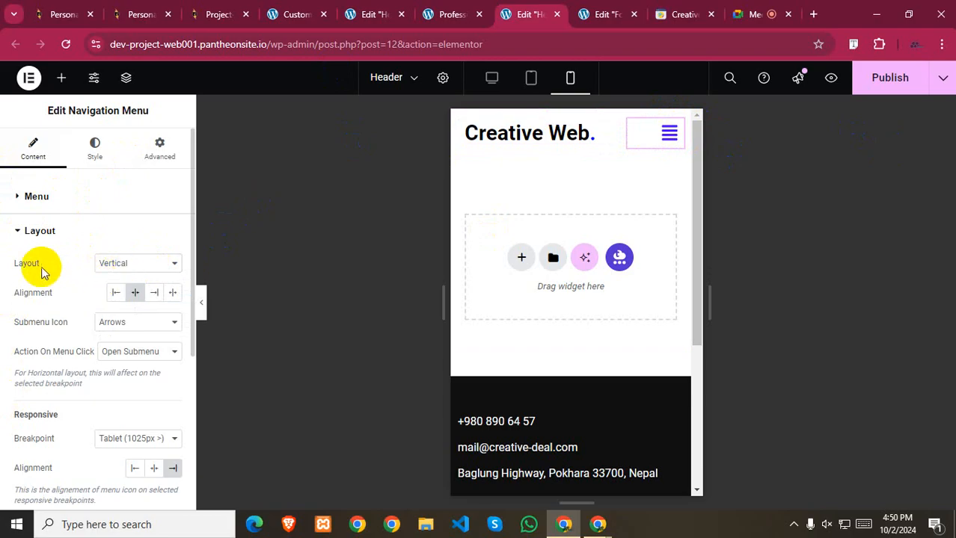
pyautogui.click(132, 270)
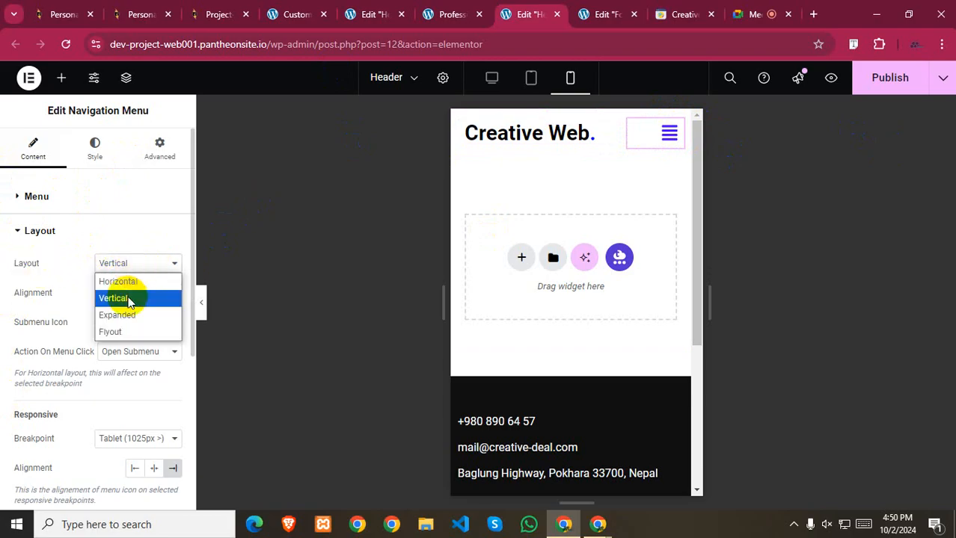
pyautogui.click(144, 261)
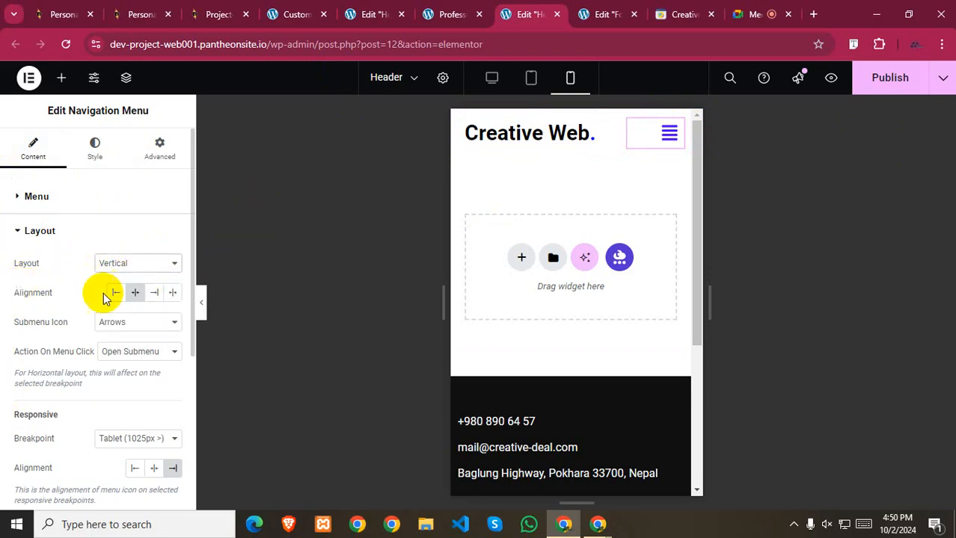
# - Open the mobile dropdown and review the navigation menu's Menu content settings
pyautogui.click(670, 146)
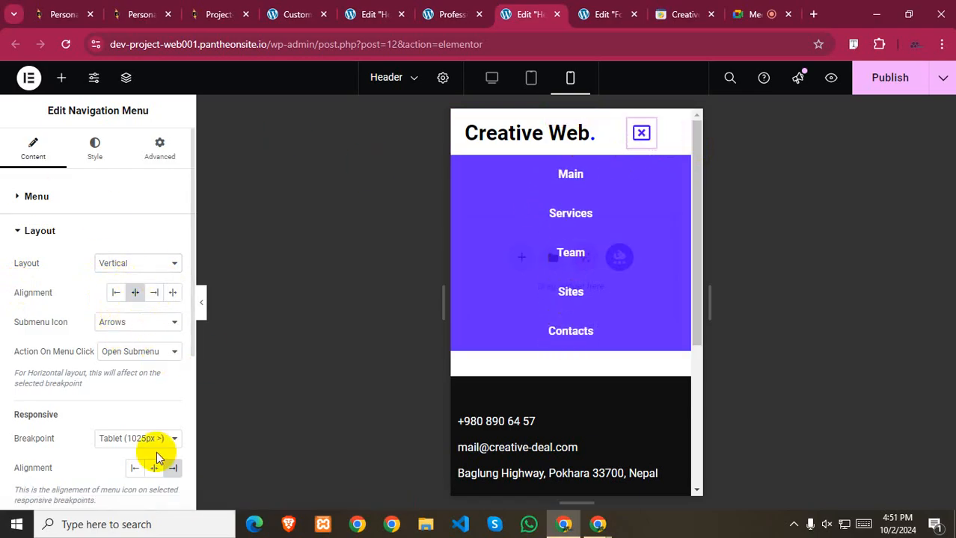
pyautogui.click(27, 231)
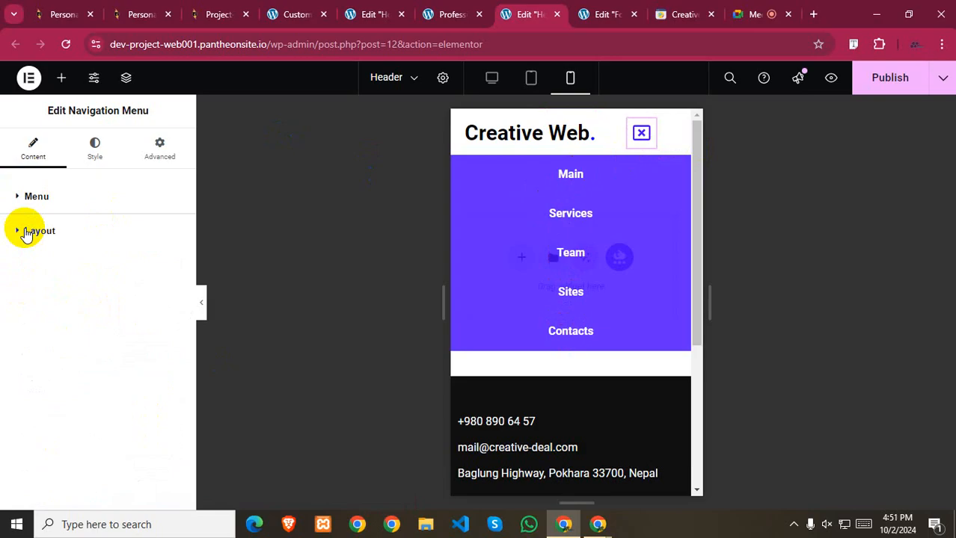
pyautogui.click(37, 206)
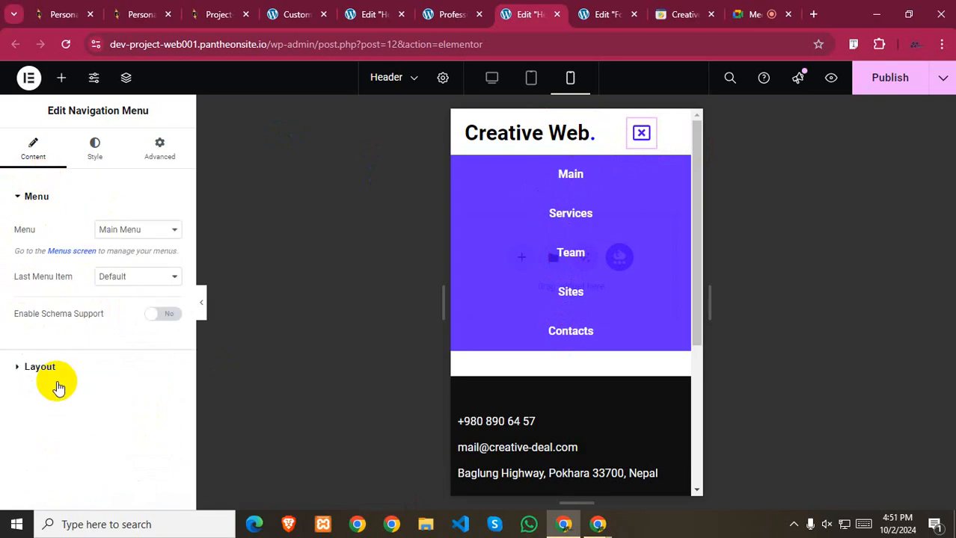
# - Bring up the Main Menu's hover style settings and check the opened mobile menu on the creative-deal.com reference page
pyautogui.click(94, 153)
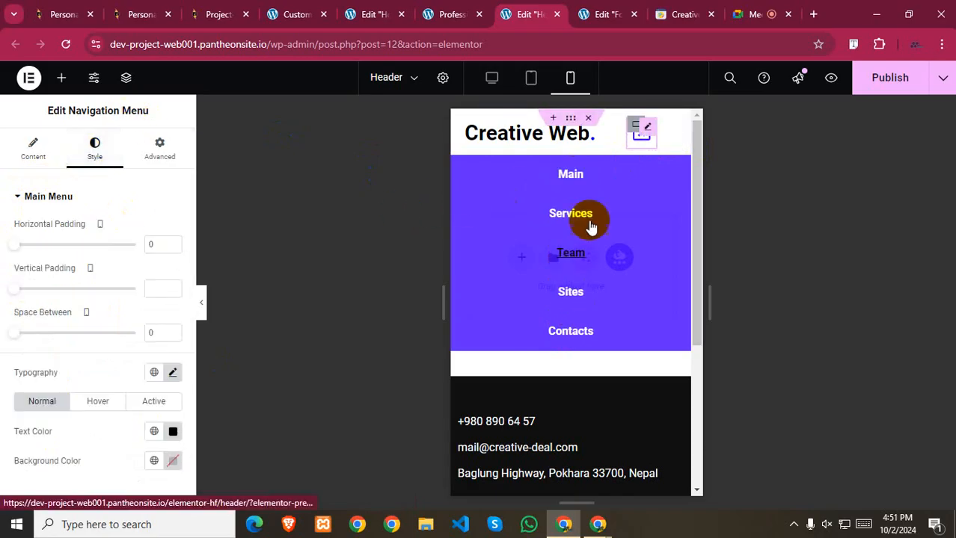
pyautogui.click(97, 401)
pyautogui.scroll(-1, 90, 338)
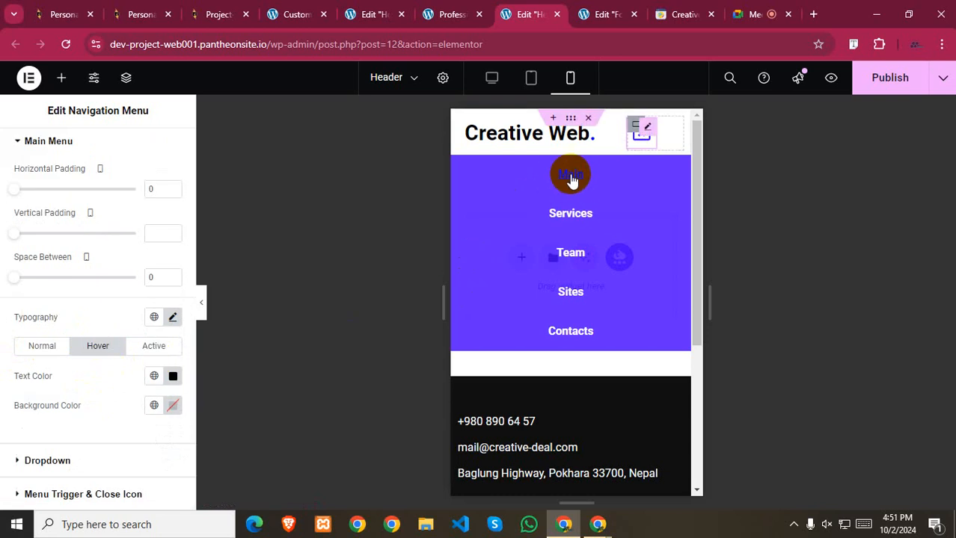
pyautogui.click(695, 14)
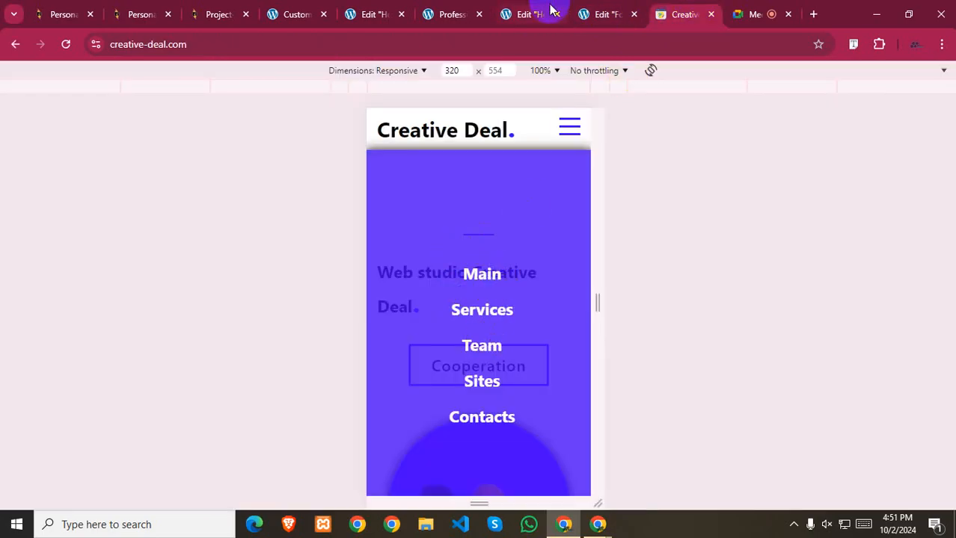
pyautogui.click(528, 14)
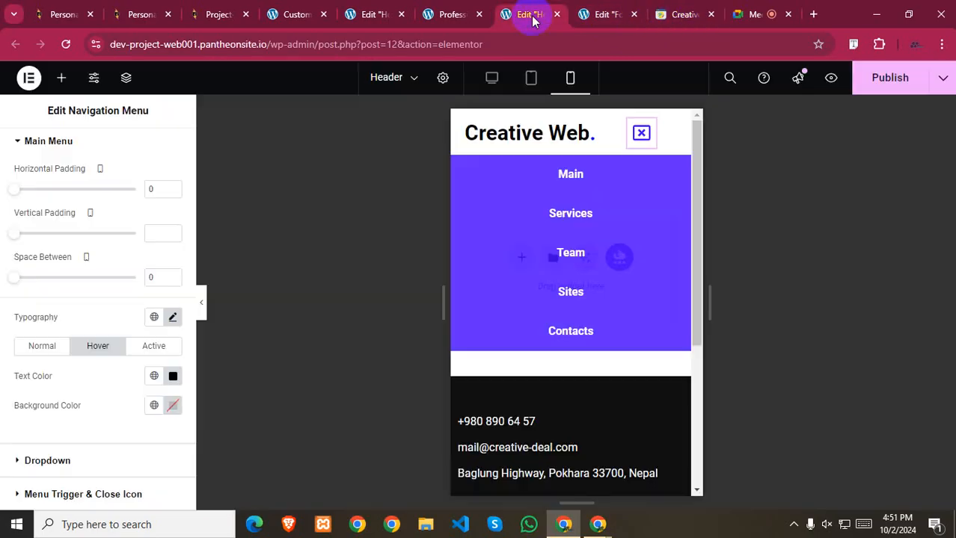
# - Set the Main Menu's hover text color to white (#FFFFFF) and check it on the mobile dropdown items
pyautogui.click(154, 376)
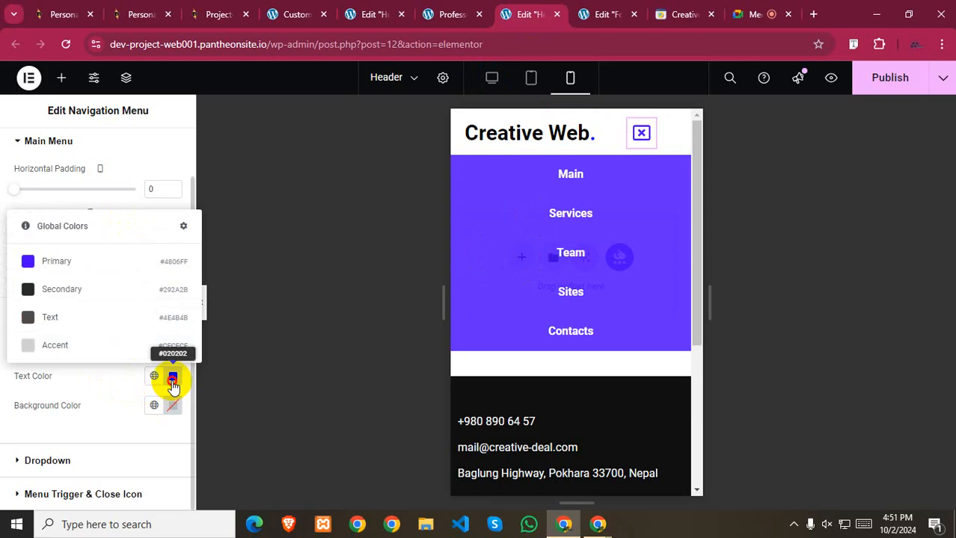
pyautogui.click(172, 378)
pyautogui.moveTo(117, 193); pyautogui.dragTo(87, 182)
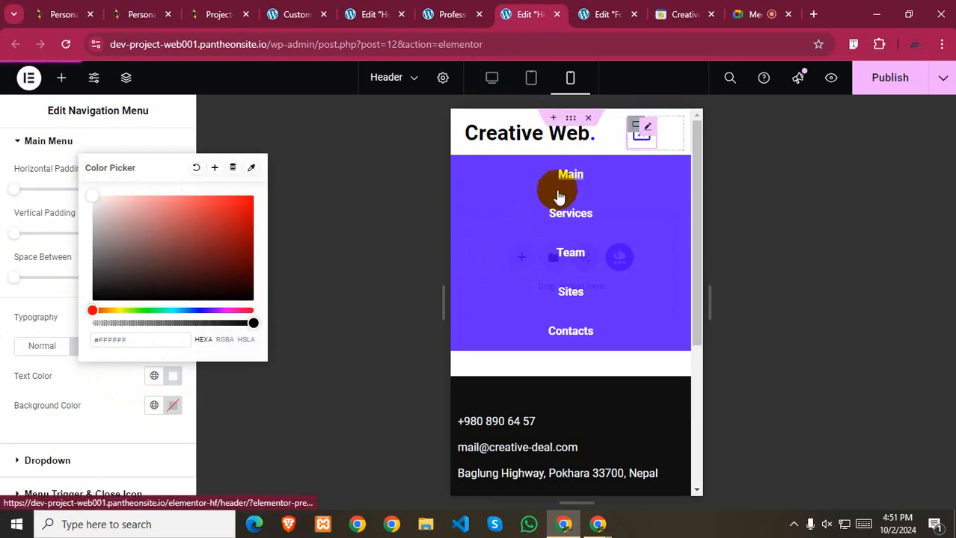
pyautogui.click(172, 378)
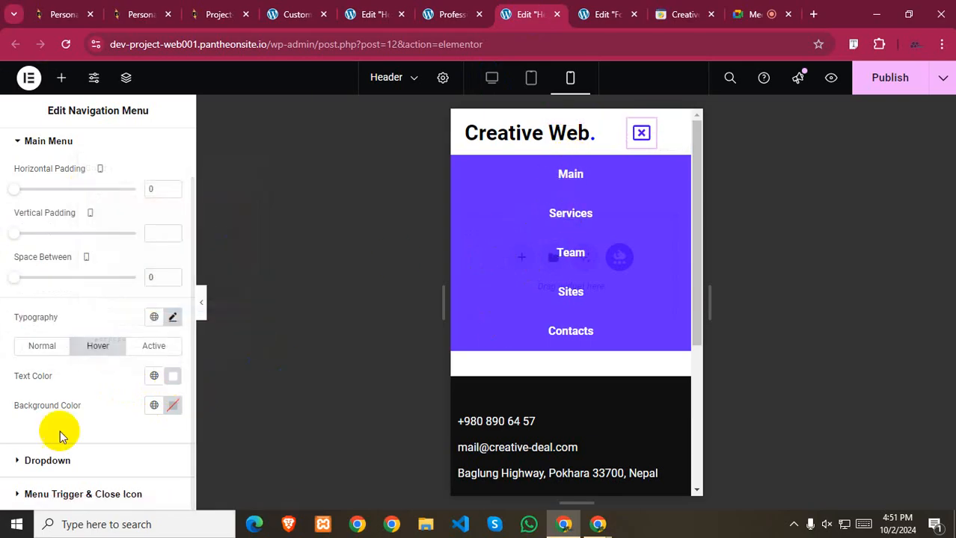
# - Set the text decoration in the Main Menu's typography to None
pyautogui.click(172, 317)
pyautogui.scroll(-2, 108, 415)
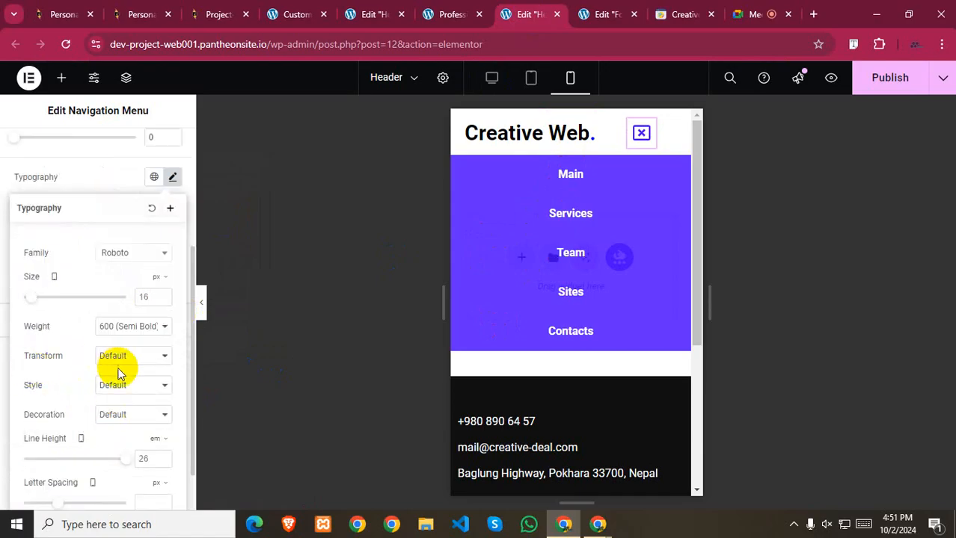
pyautogui.click(117, 416)
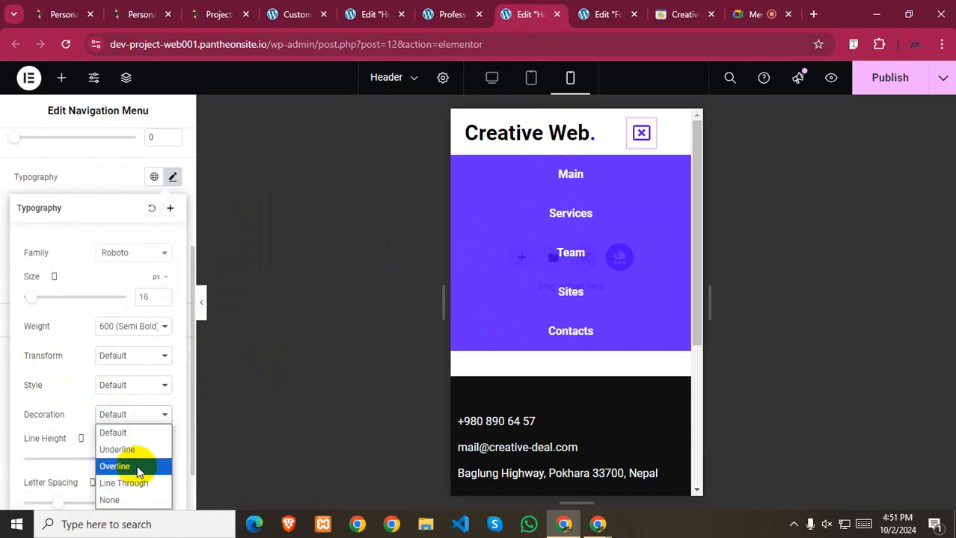
pyautogui.click(131, 500)
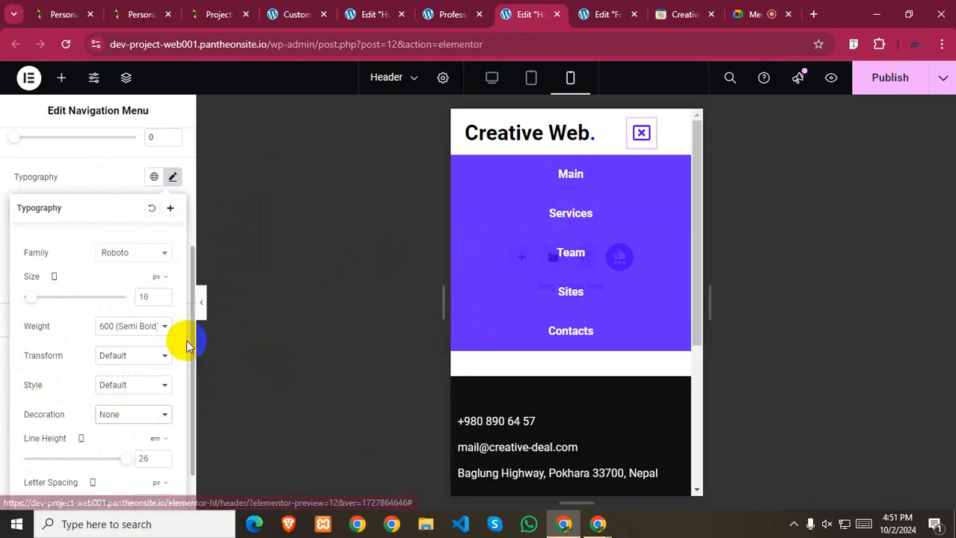
# - Review the Main Menu's typography and hover style settings for anything that affects the mobile dropdown items' underline
pyautogui.scroll(3, 184, 329)
pyautogui.click(172, 377)
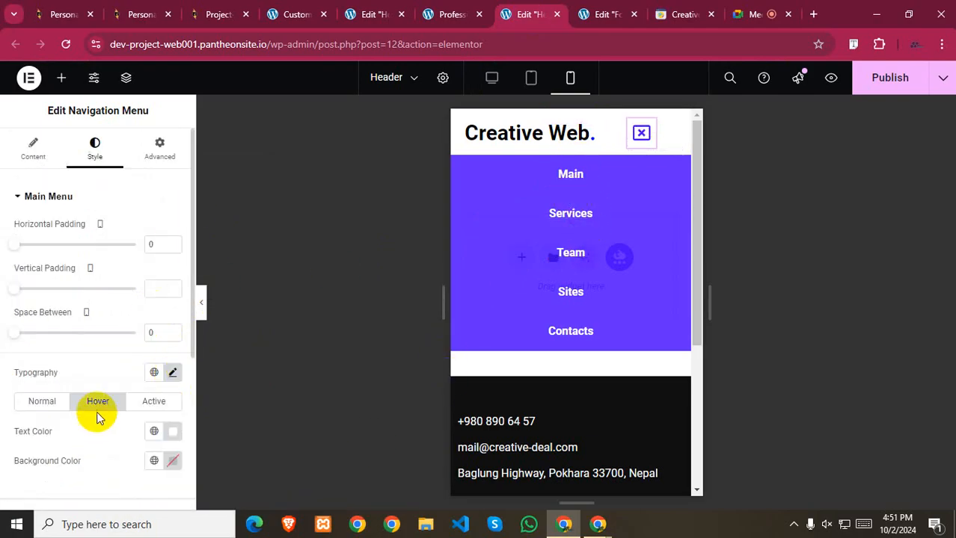
pyautogui.scroll(-2, 96, 412)
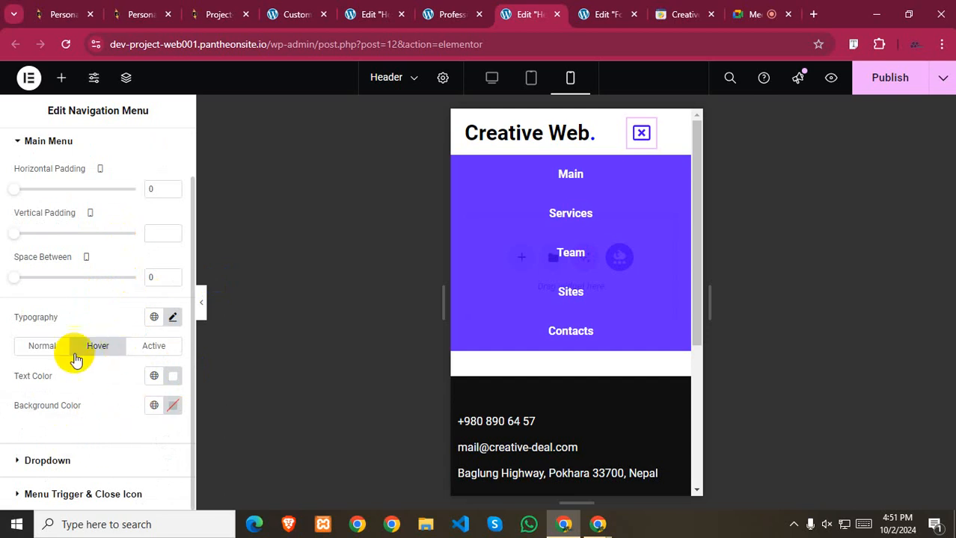
pyautogui.scroll(2, 71, 410)
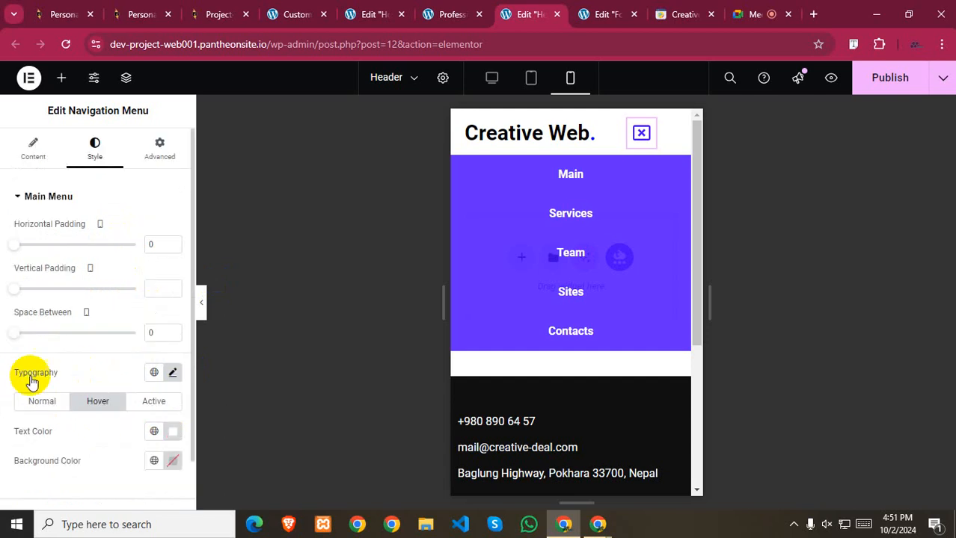
pyautogui.click(176, 373)
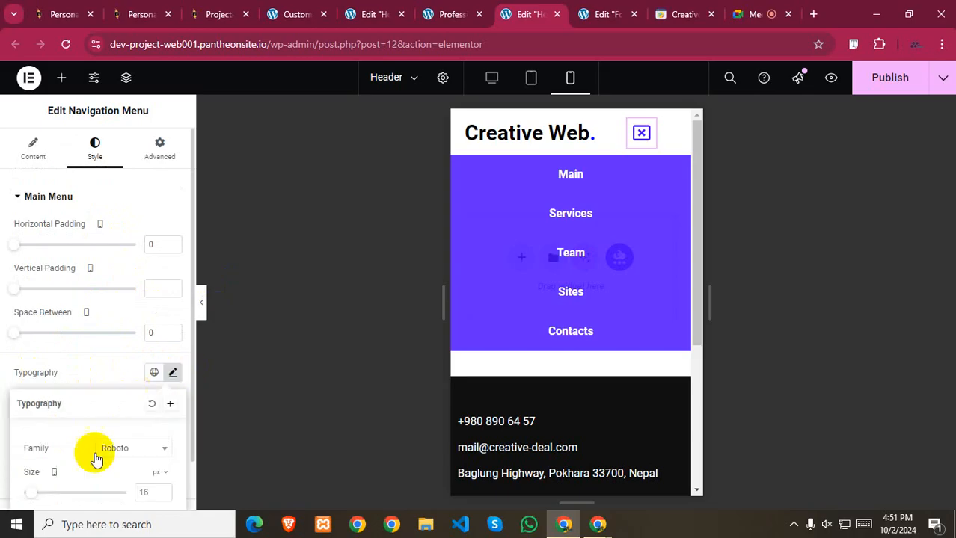
pyautogui.scroll(-3, 94, 455)
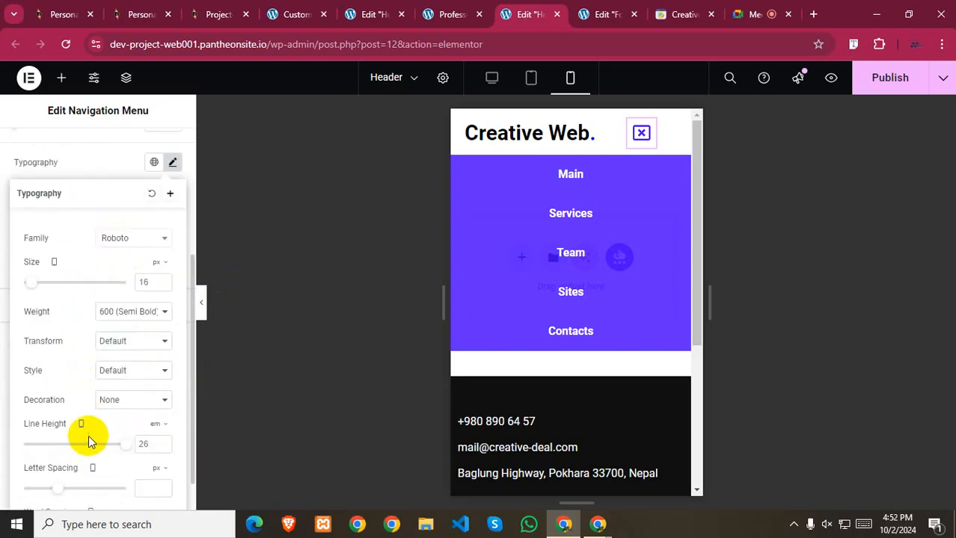
pyautogui.scroll(-1, 86, 438)
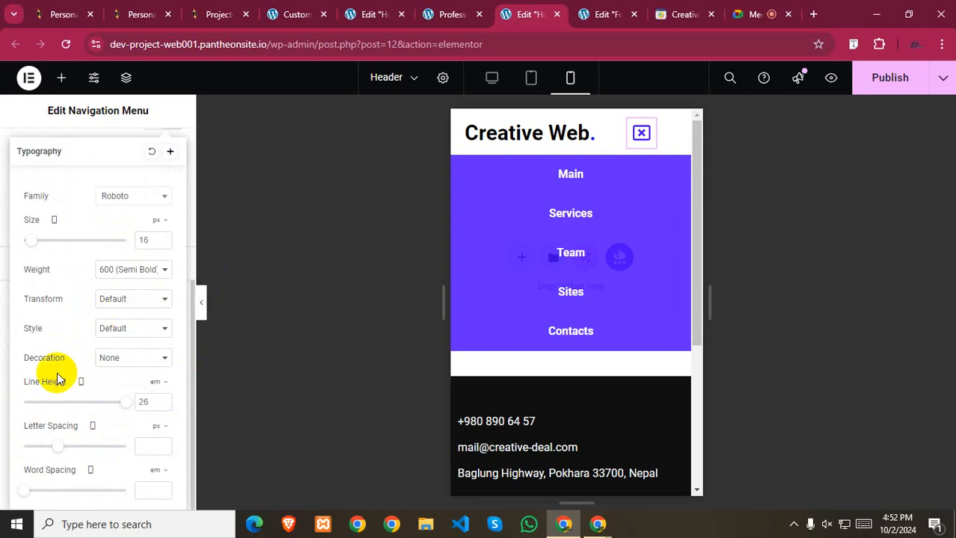
pyautogui.scroll(3, 57, 374)
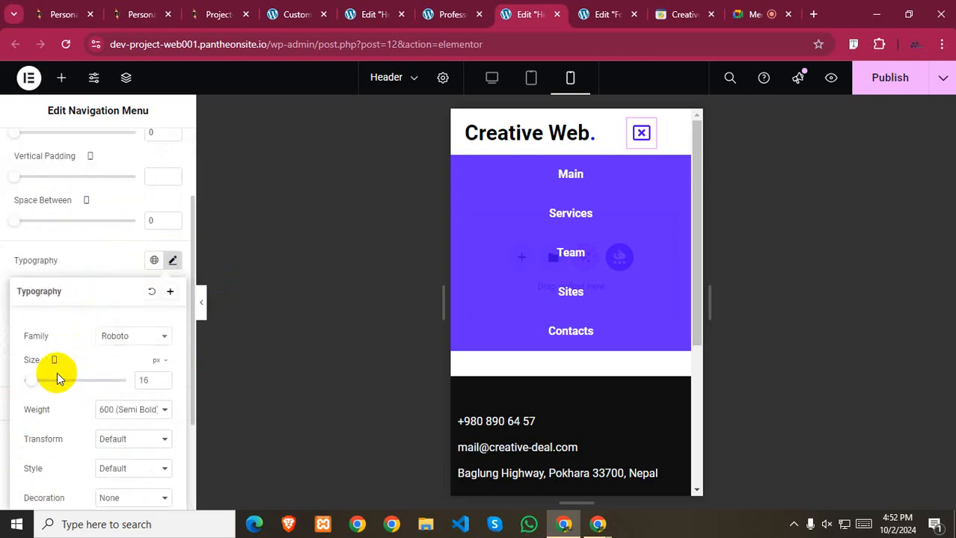
pyautogui.click(173, 260)
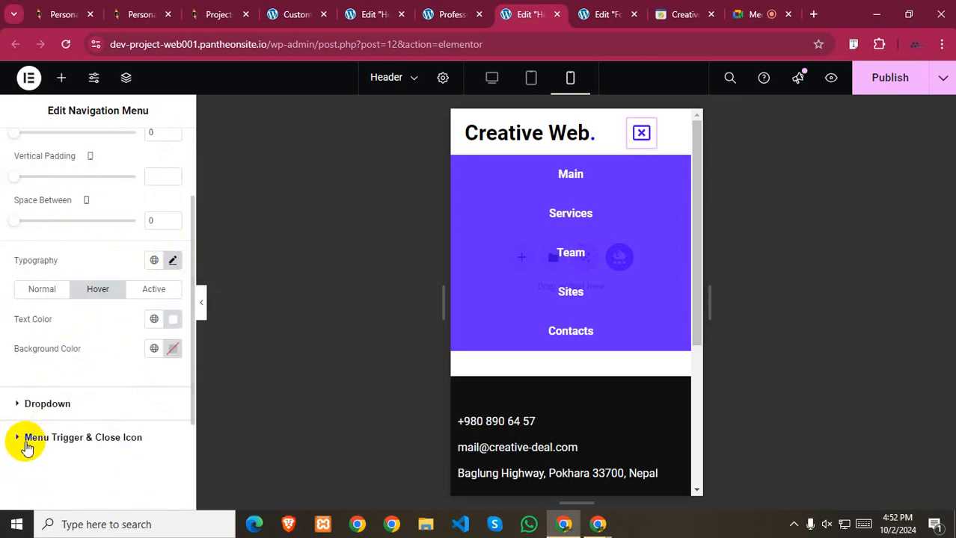
pyautogui.scroll(3, 50, 416)
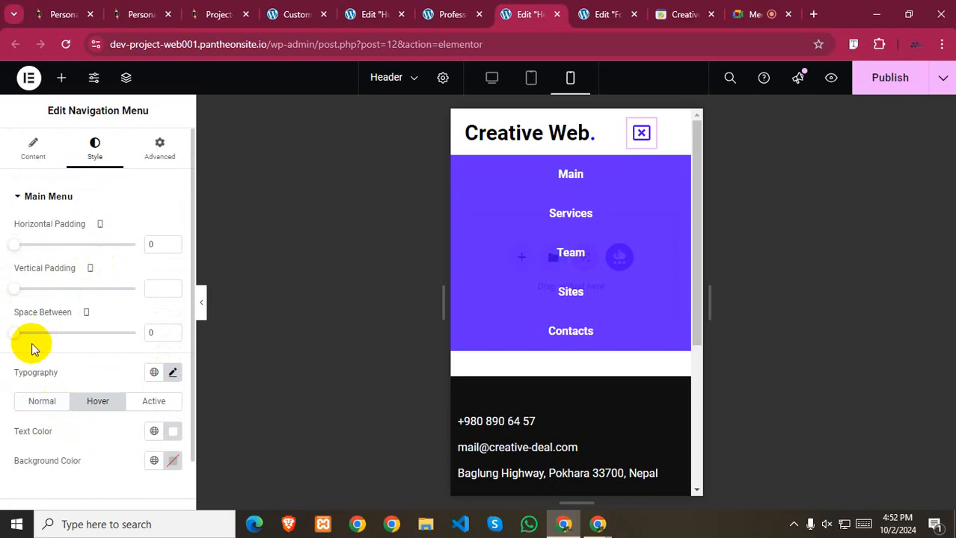
pyautogui.click(89, 410)
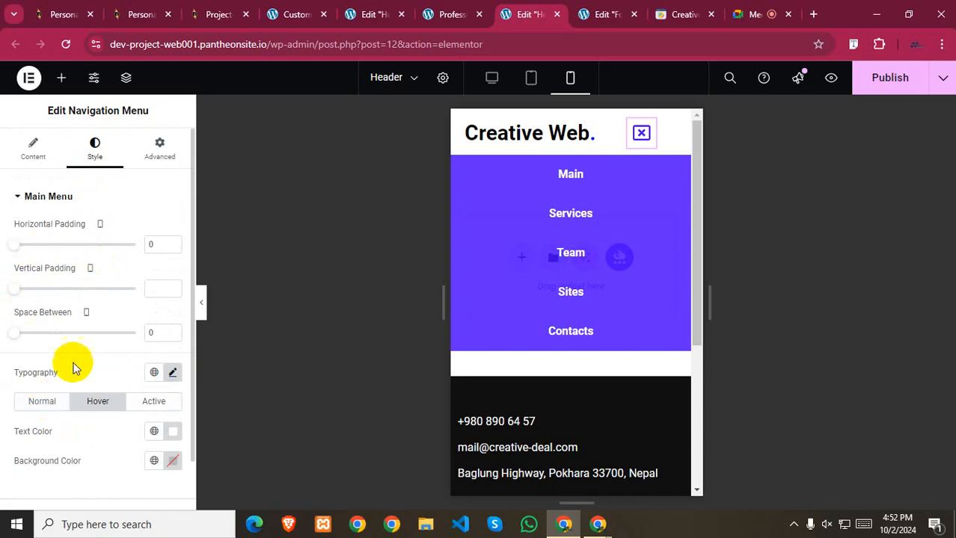
pyautogui.scroll(-2, 81, 372)
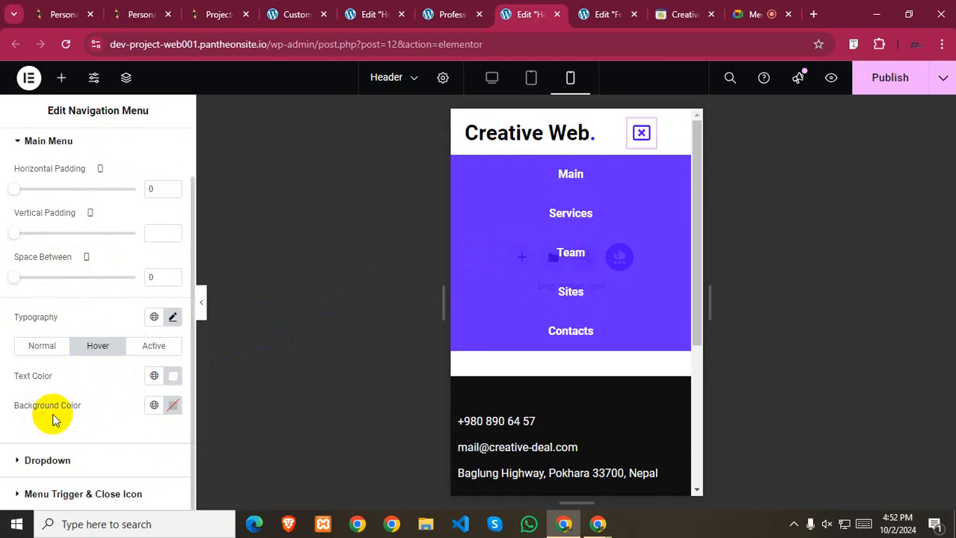
# - Set the text decoration in the Dropdown's typography to None and reopen the mobile menu to check it
pyautogui.click(47, 461)
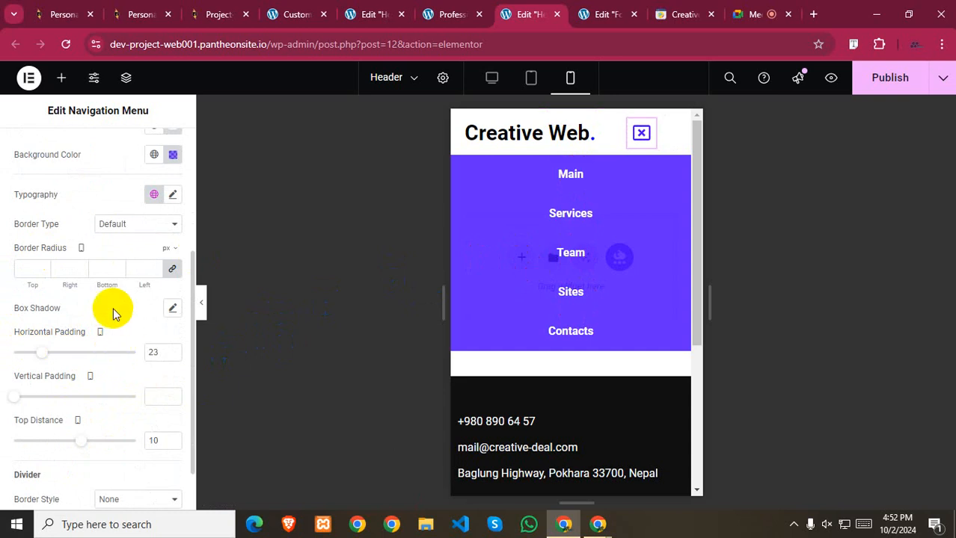
pyautogui.scroll(1, 108, 299)
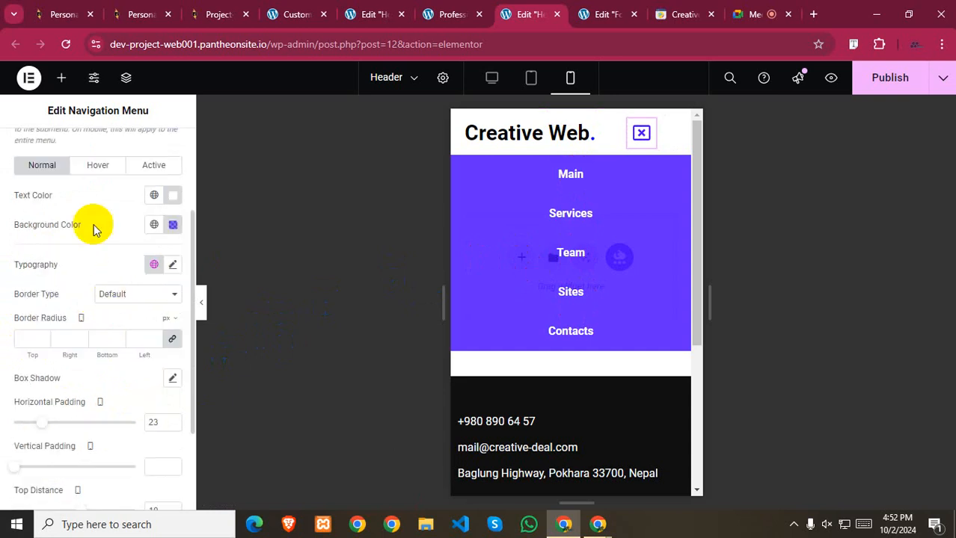
pyautogui.click(174, 266)
pyautogui.scroll(-2, 83, 382)
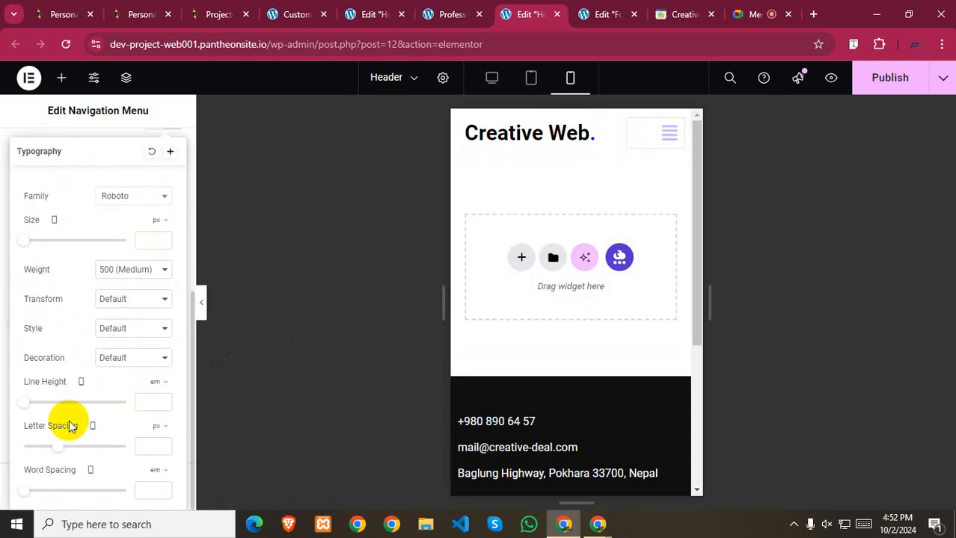
pyautogui.click(141, 358)
pyautogui.click(145, 442)
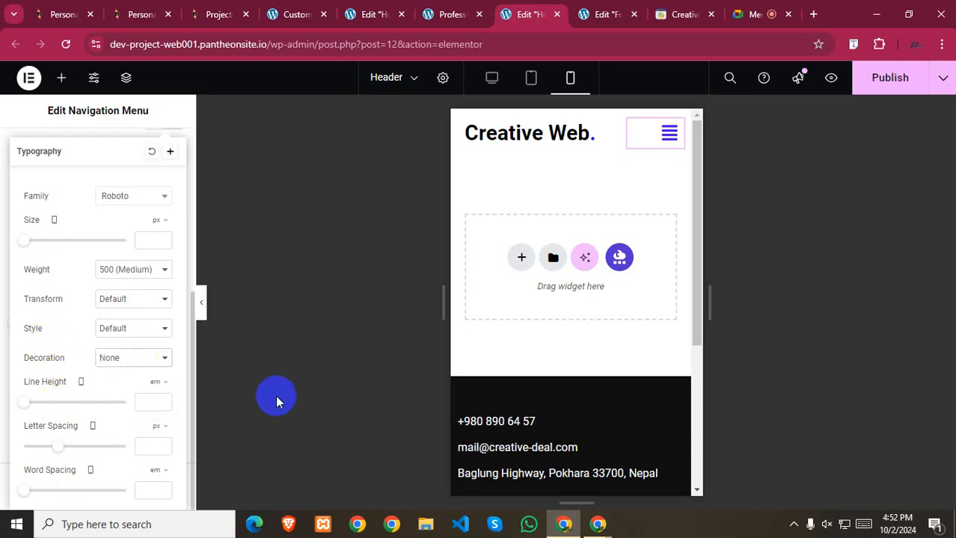
pyautogui.click(669, 133)
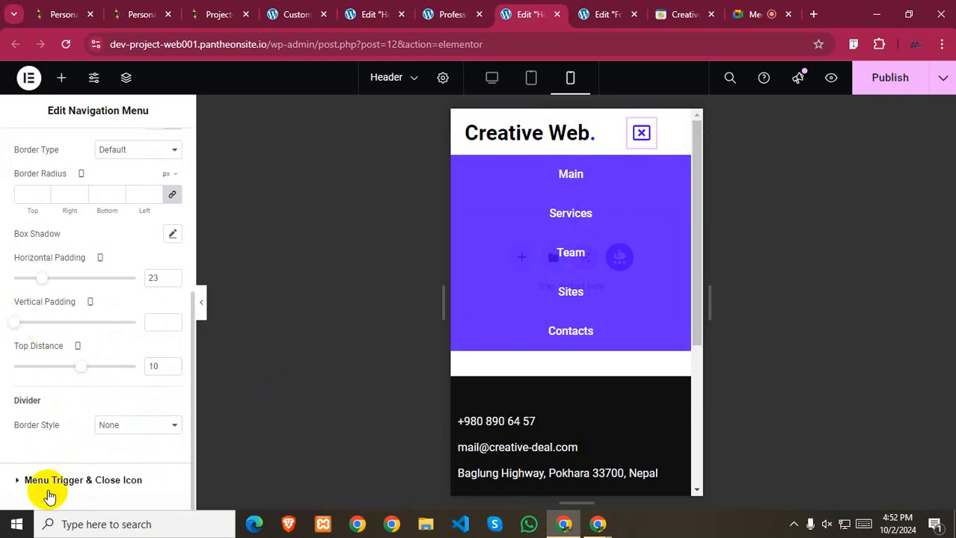
# - Examine the Menu Trigger & Close Icon's normal and hover style settings and the hover effect on the mobile dropdown items
pyautogui.click(97, 480)
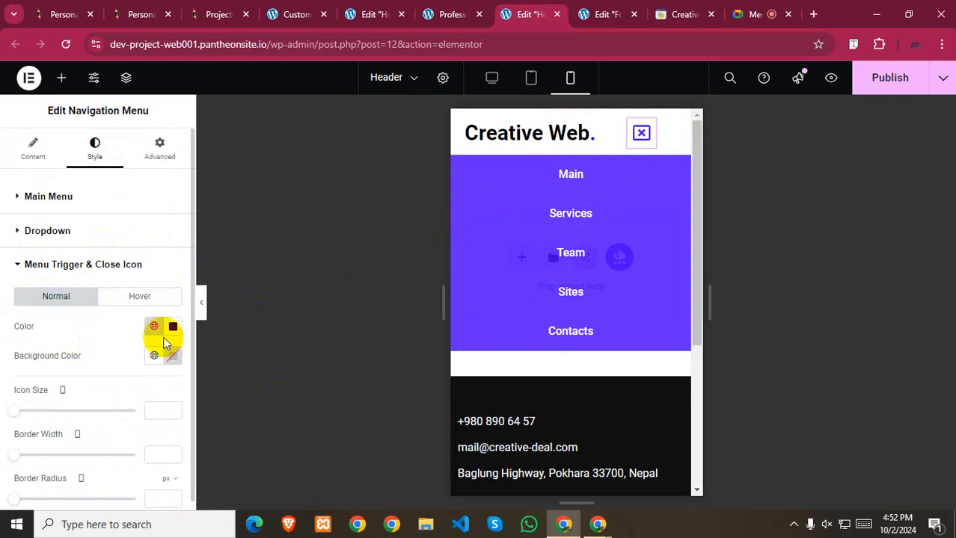
pyautogui.scroll(-1, 150, 329)
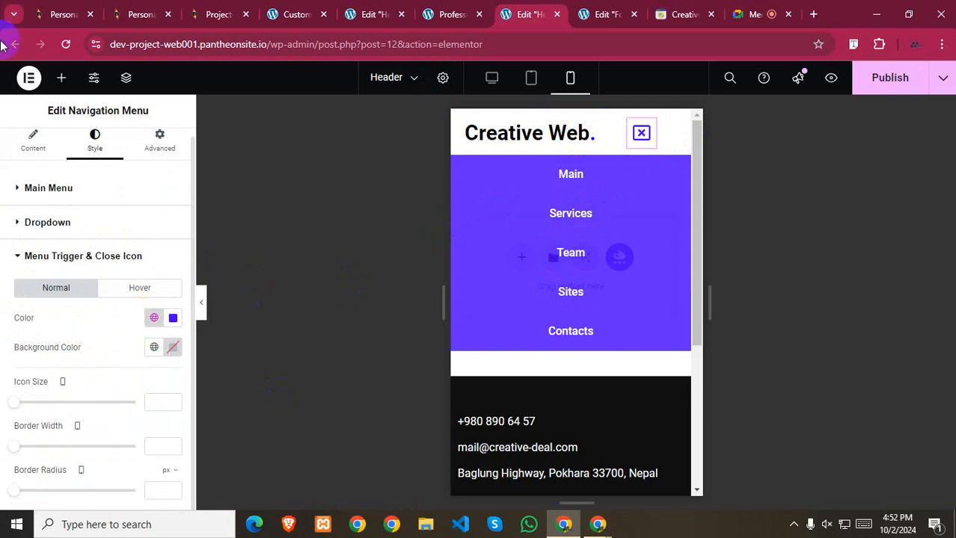
pyautogui.click(158, 291)
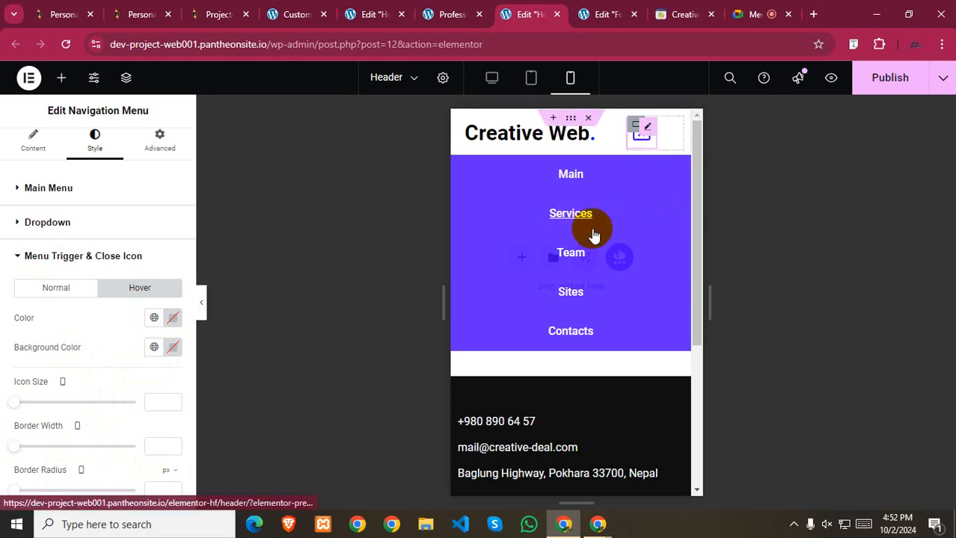
pyautogui.scroll(1, 128, 359)
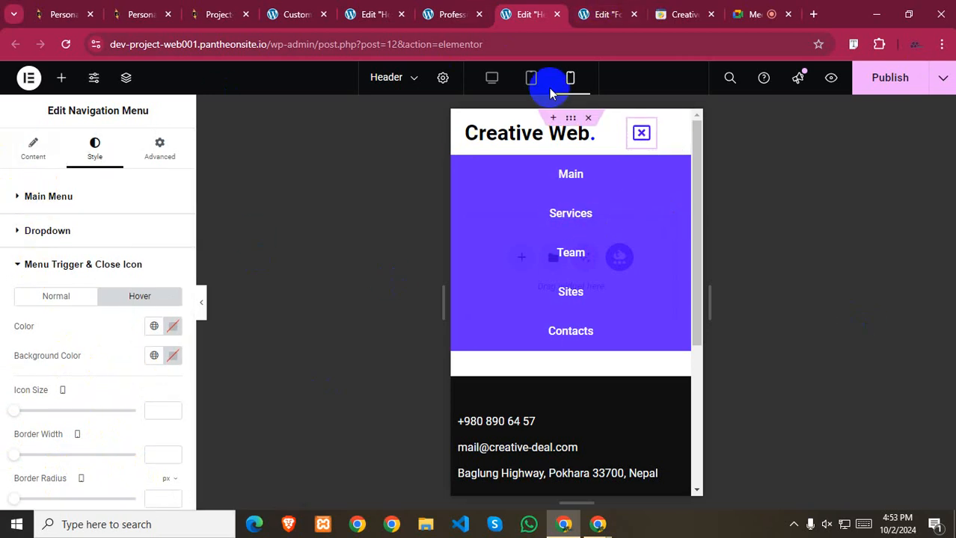
# - In desktop view, set the navigation menu's layout to Horizontal and align it to the right
pyautogui.click(487, 75)
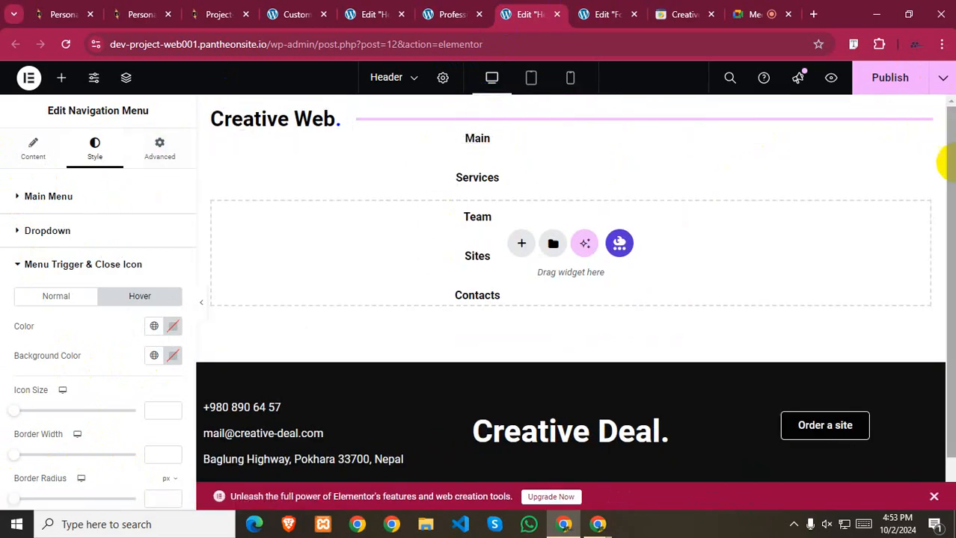
pyautogui.click(32, 149)
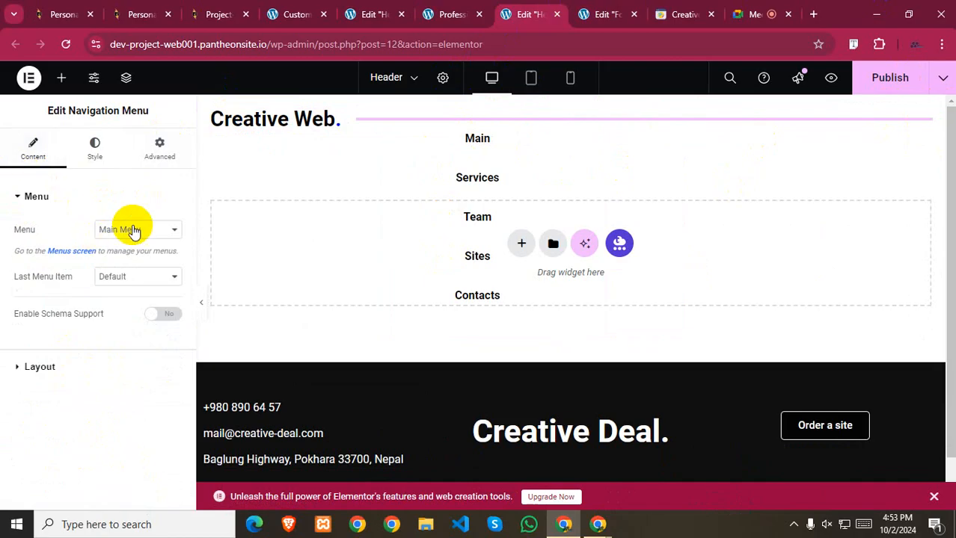
pyautogui.click(38, 366)
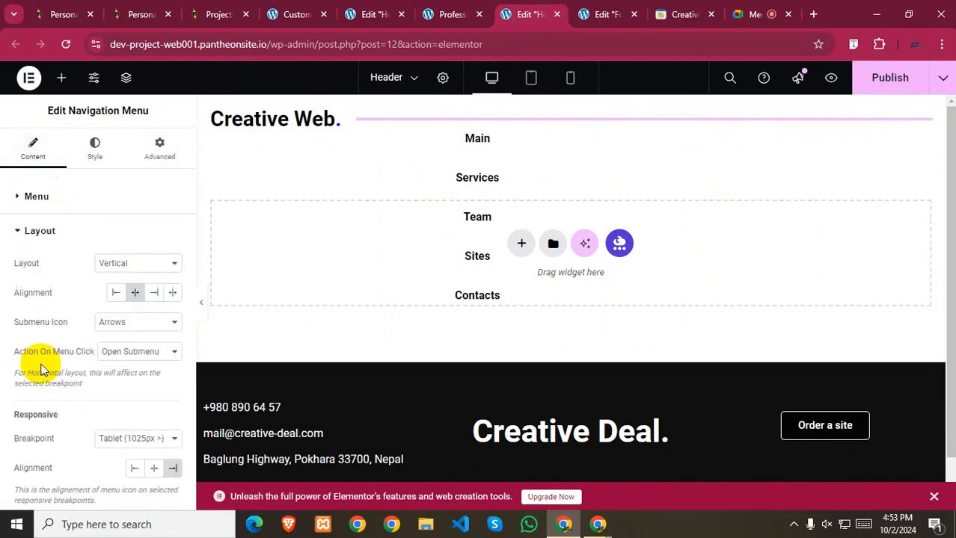
pyautogui.click(143, 263)
pyautogui.click(141, 280)
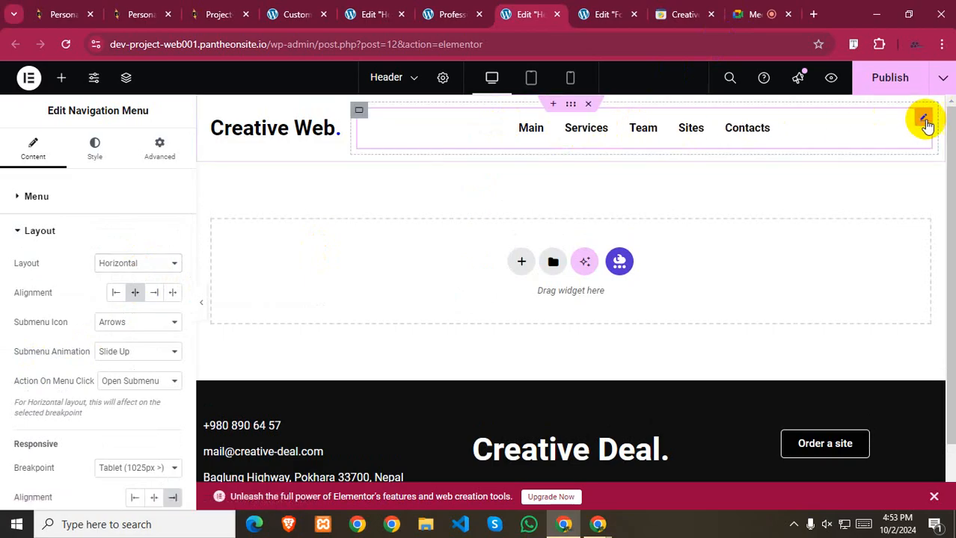
pyautogui.click(154, 293)
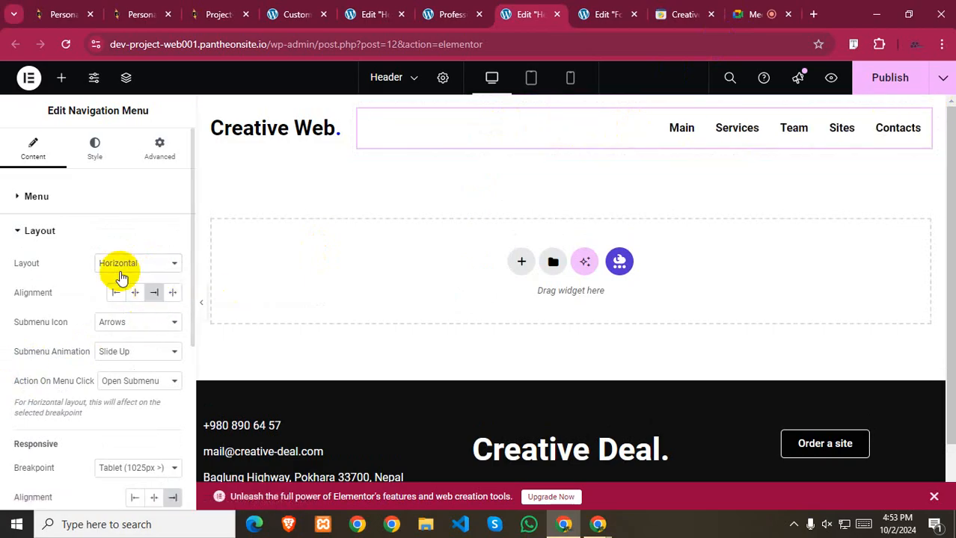
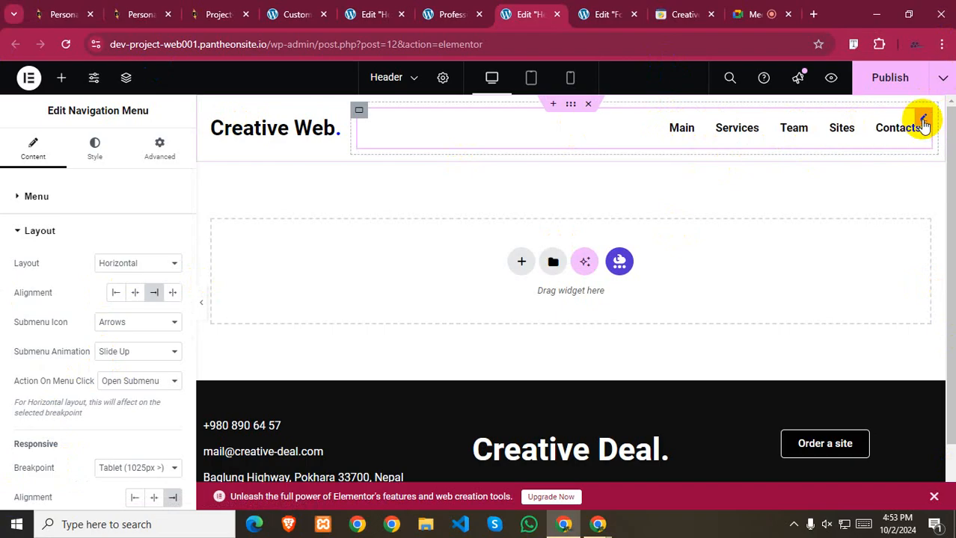
# - Close the dev-project DevTools window and turn off device emulation on the creative-deal.com page to show its desktop header
pyautogui.click(665, 14)
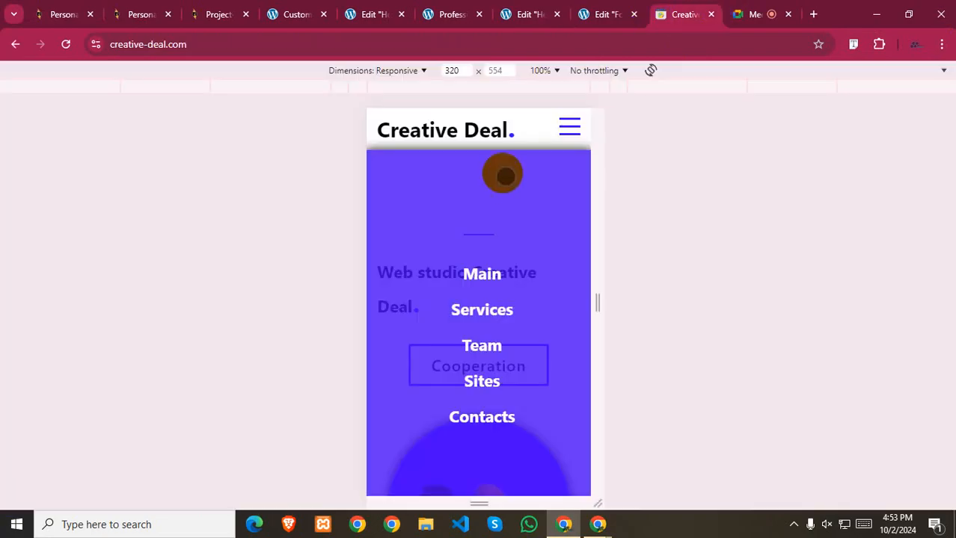
pyautogui.click(587, 529)
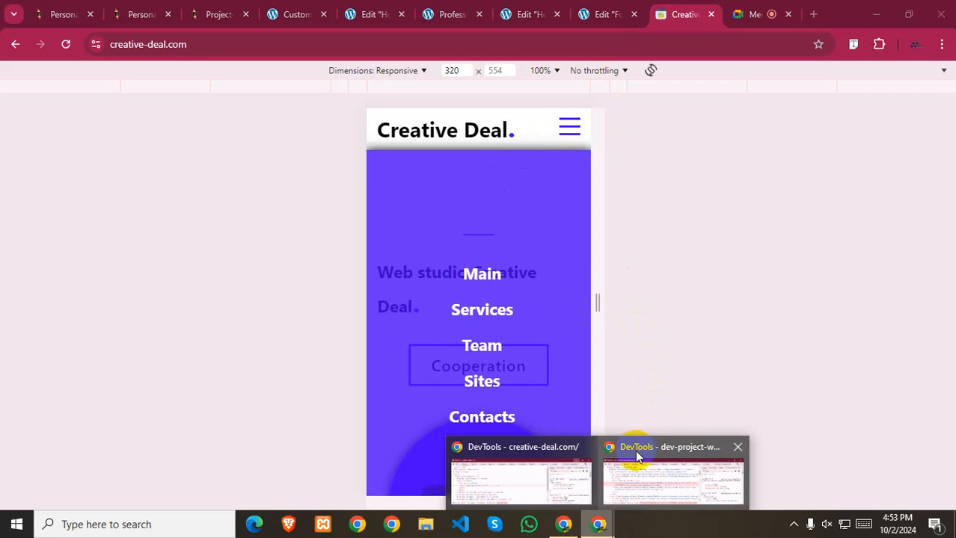
pyautogui.click(737, 447)
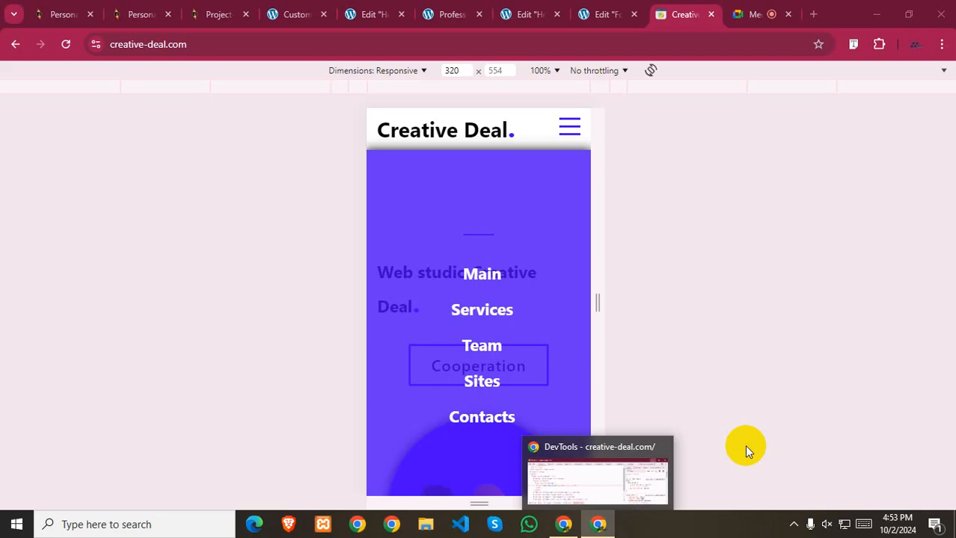
pyautogui.click(598, 466)
pyautogui.click(103, 48)
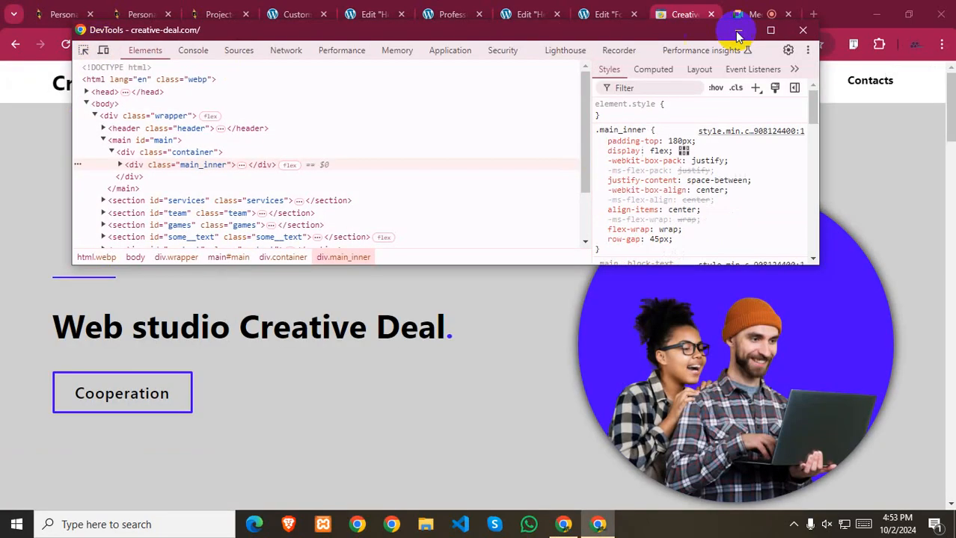
pyautogui.click(737, 31)
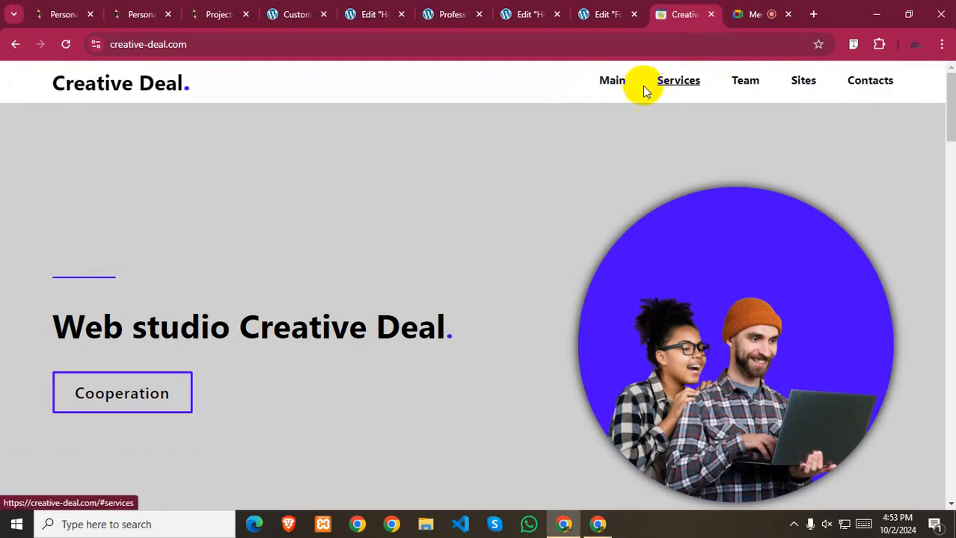
# - Look through the open footer, live site and Home page tabs, and close the Home page's Elementor editor
pyautogui.click(608, 11)
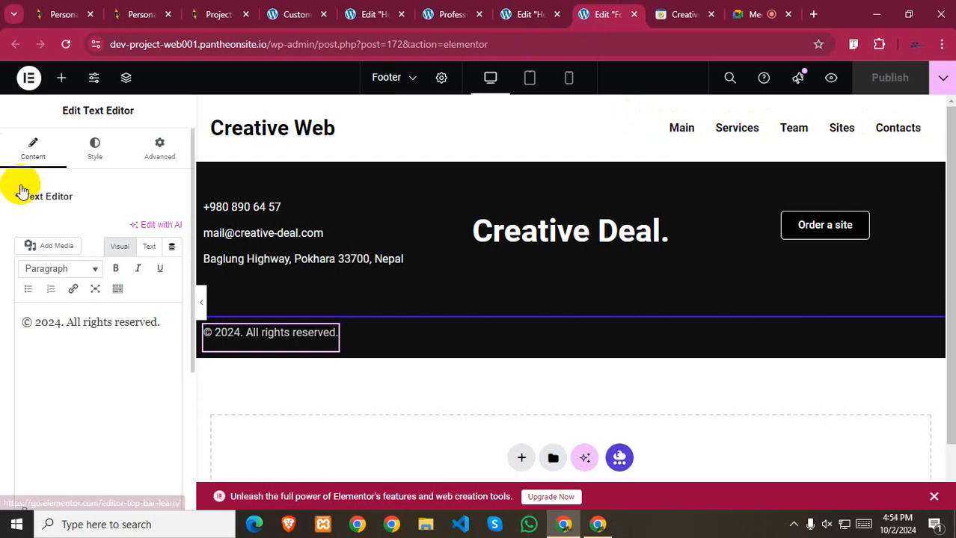
pyautogui.click(446, 11)
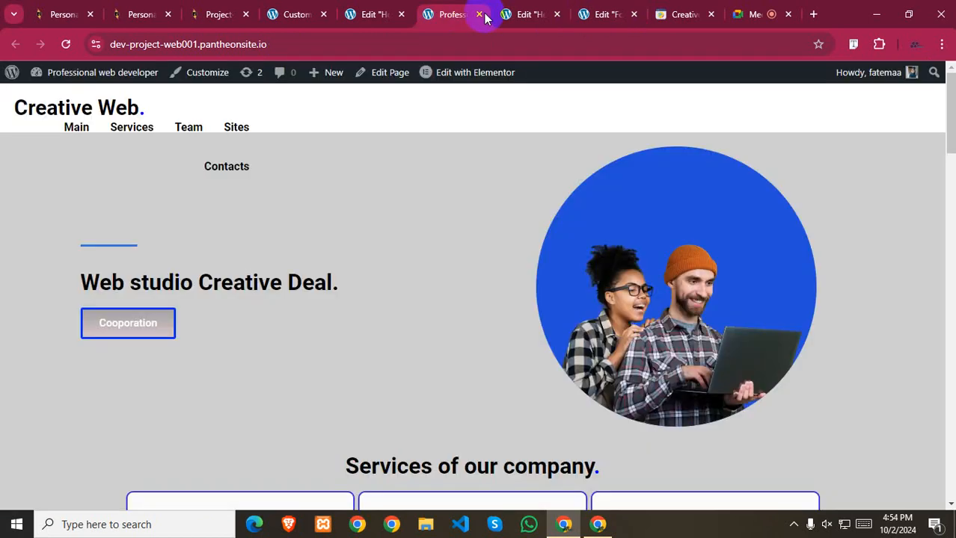
pyautogui.click(366, 13)
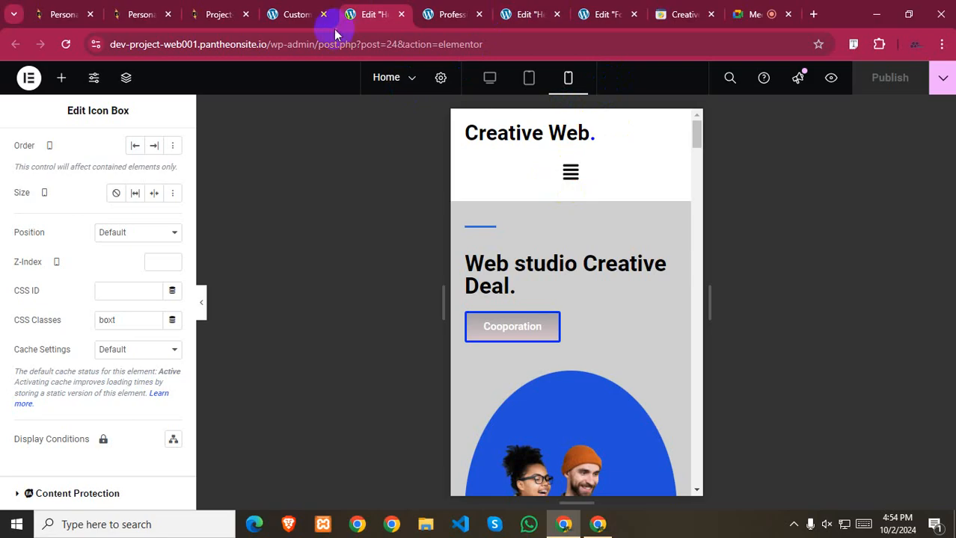
pyautogui.click(524, 13)
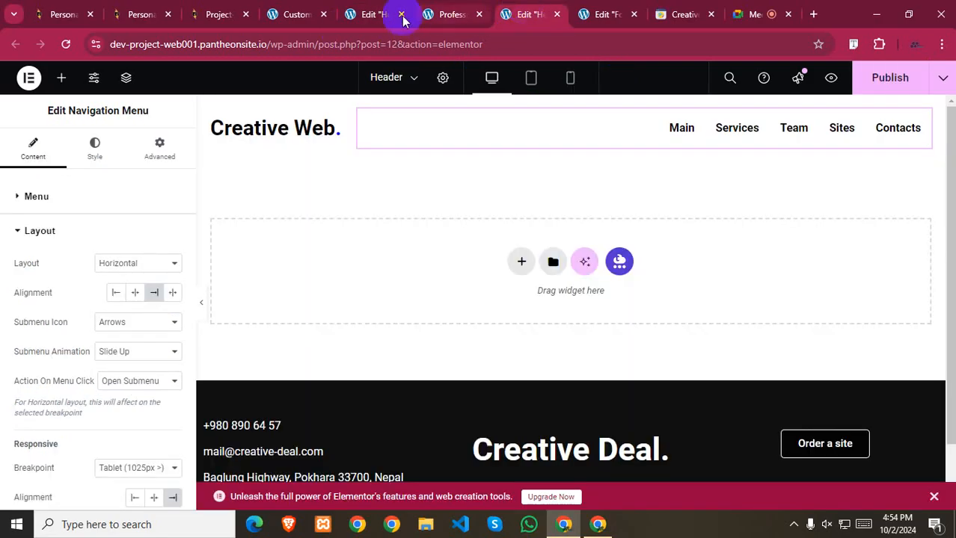
pyautogui.click(373, 13)
pyautogui.click(402, 14)
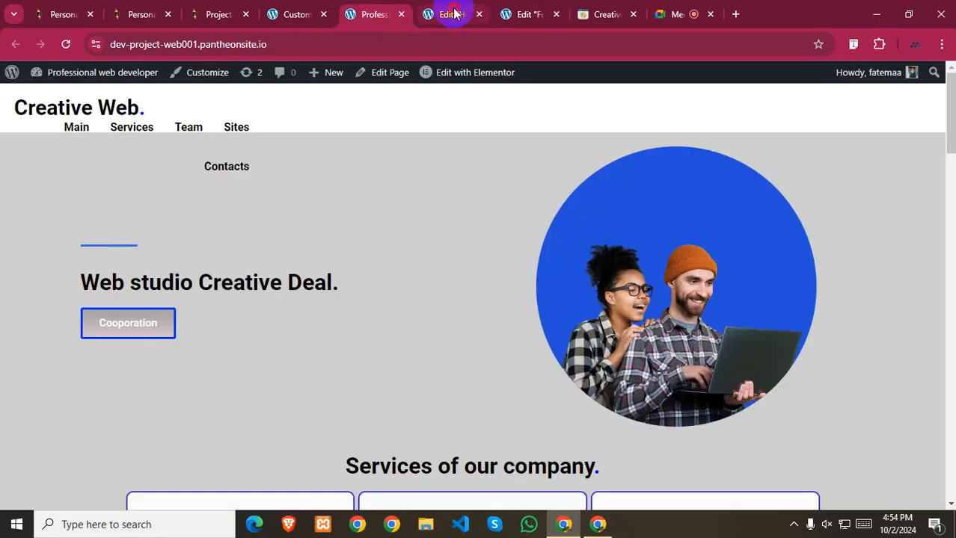
# - Compare the header's desktop menu with the creative-deal.com reference page and review the navigation menu's responsive layout settings
pyautogui.click(454, 13)
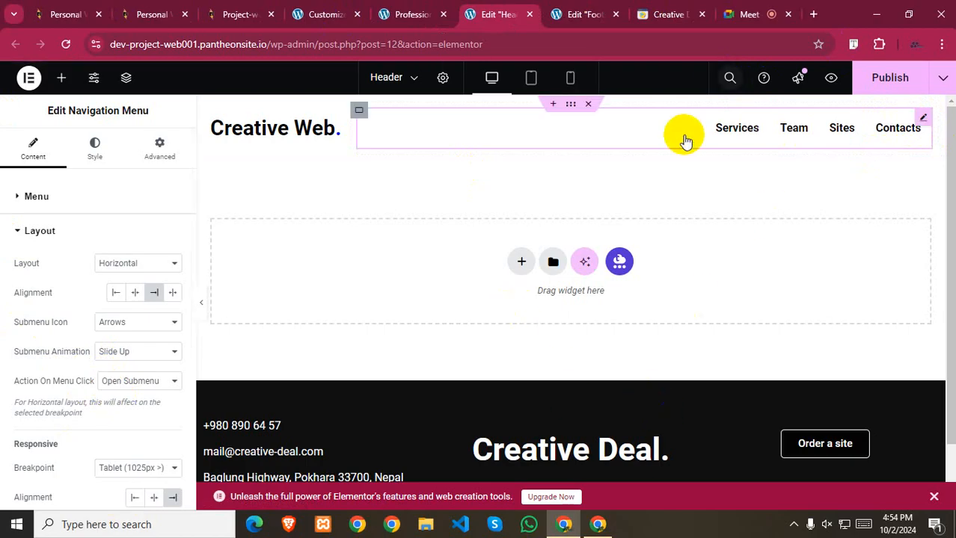
pyautogui.click(666, 14)
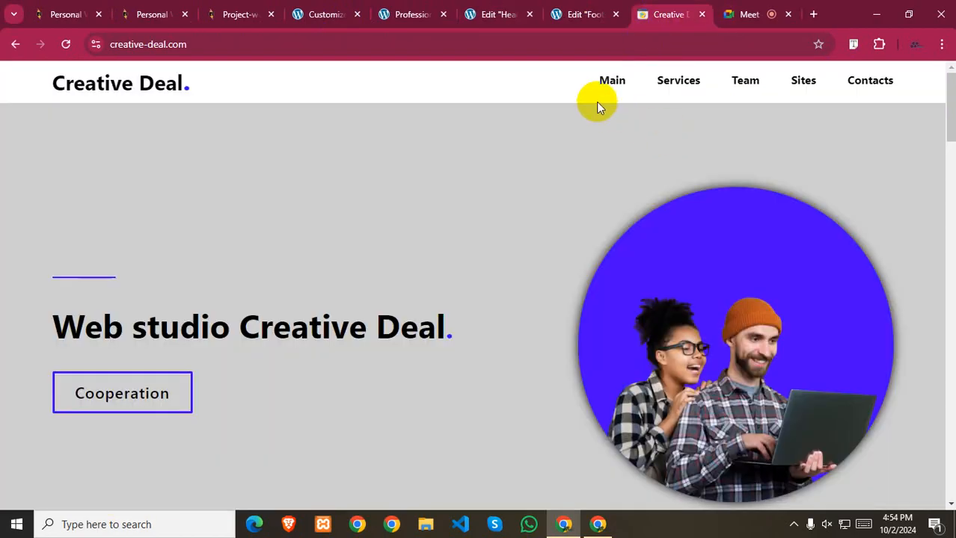
pyautogui.click(489, 11)
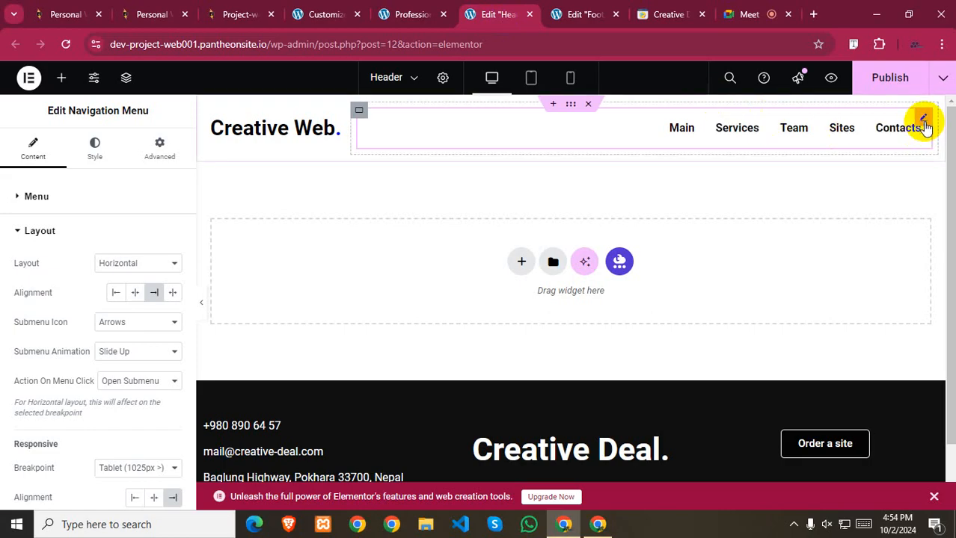
pyautogui.scroll(-3, 33, 311)
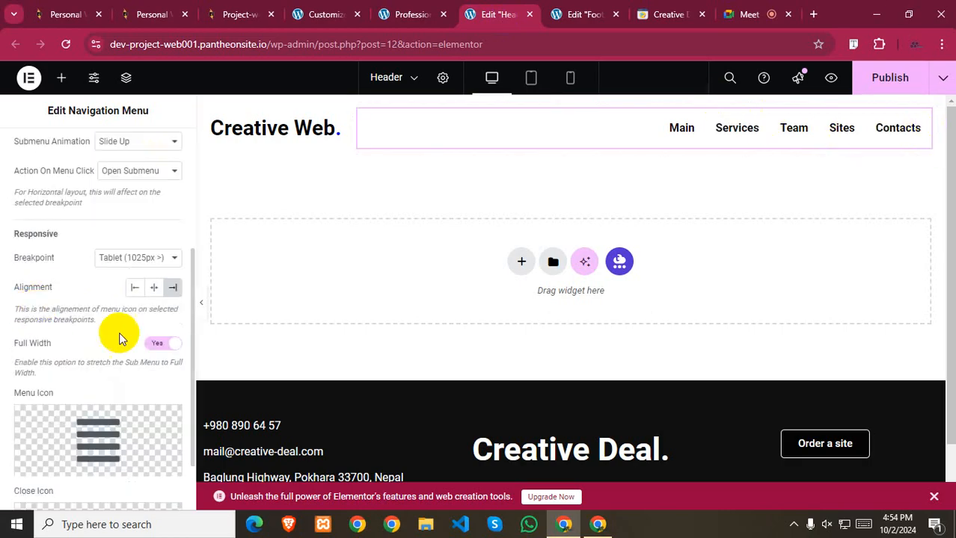
# - Set the navigation menu's hover text color to the global Secondary color #292A2B
pyautogui.scroll(3, 85, 364)
pyautogui.click(30, 232)
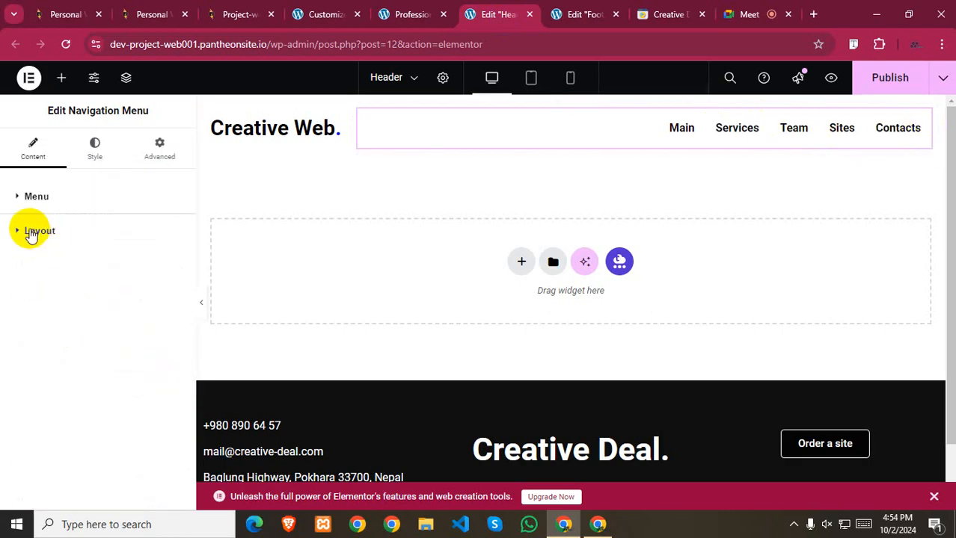
pyautogui.click(25, 202)
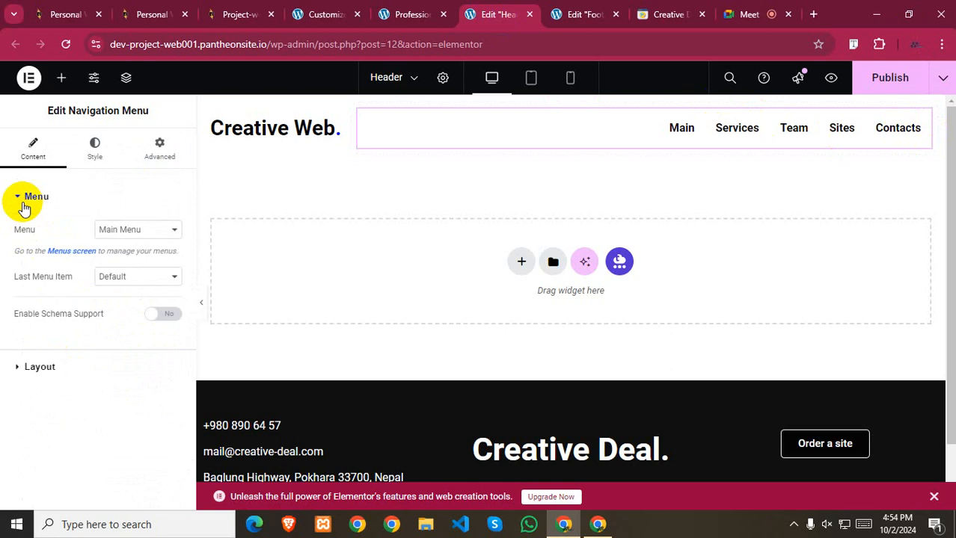
pyautogui.click(96, 151)
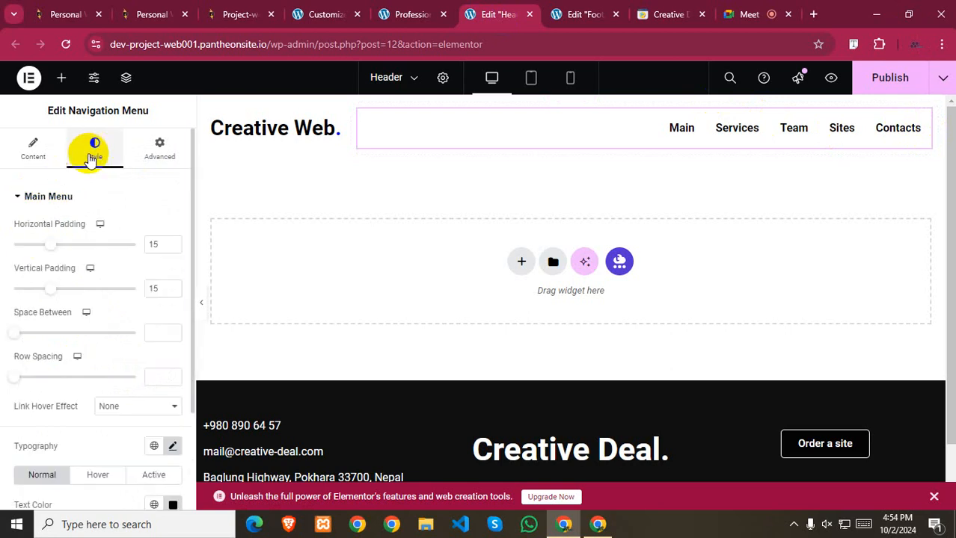
pyautogui.scroll(-3, 84, 329)
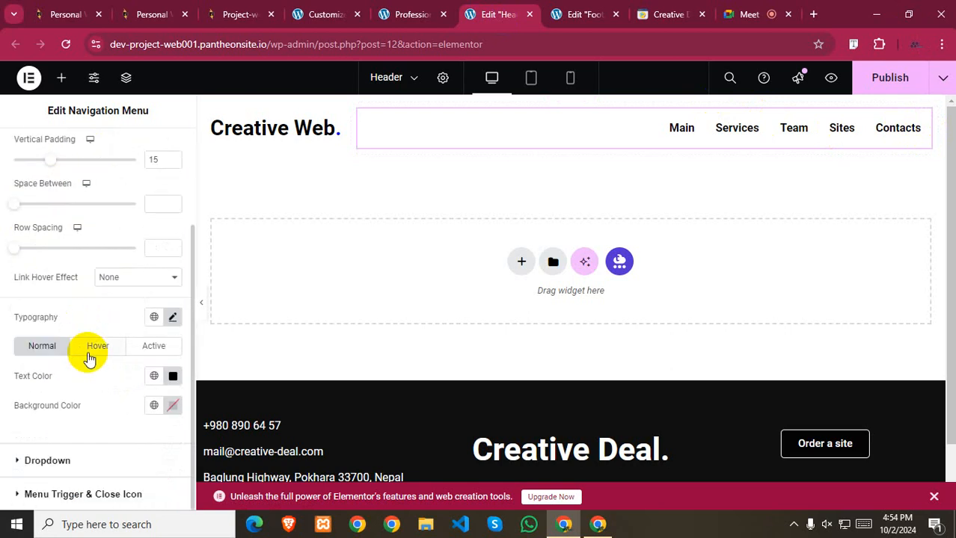
pyautogui.click(96, 350)
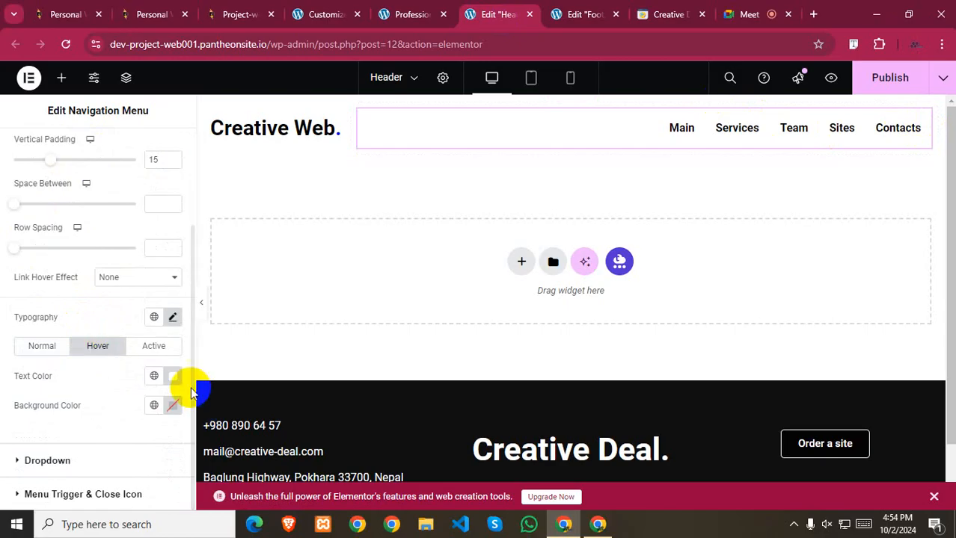
pyautogui.click(155, 376)
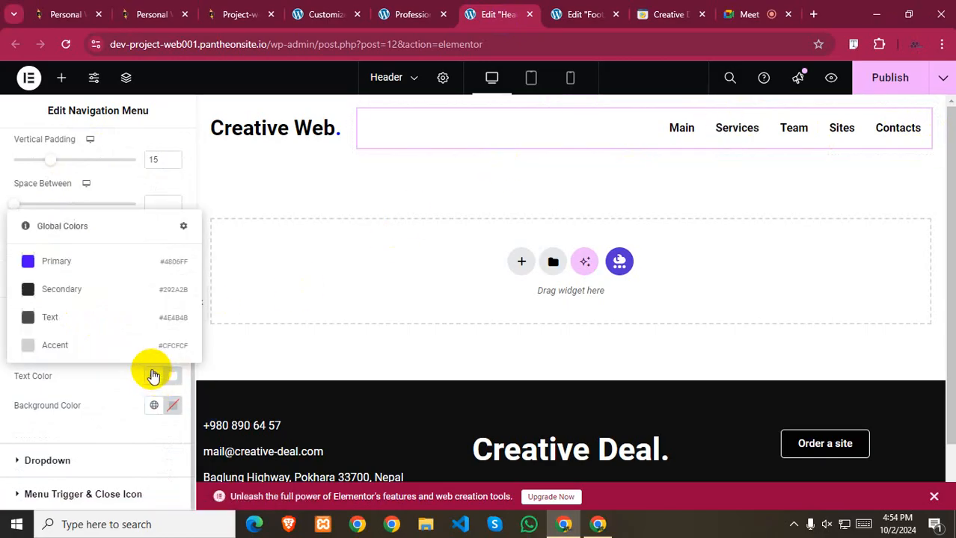
pyautogui.click(53, 293)
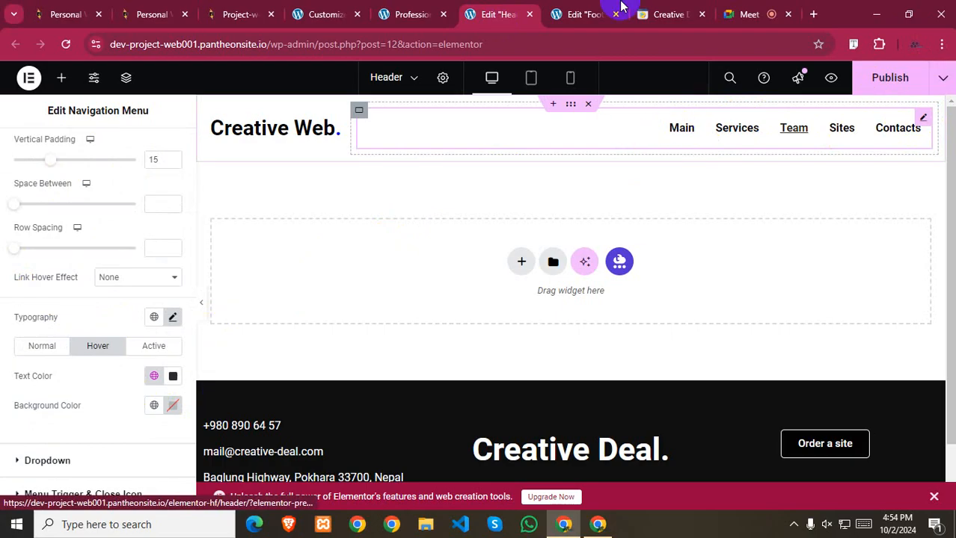
# - Examine the main menu's typography settings, normal-state colors and link hover effect options for an underline setting
pyautogui.click(173, 317)
pyautogui.scroll(-3, 79, 427)
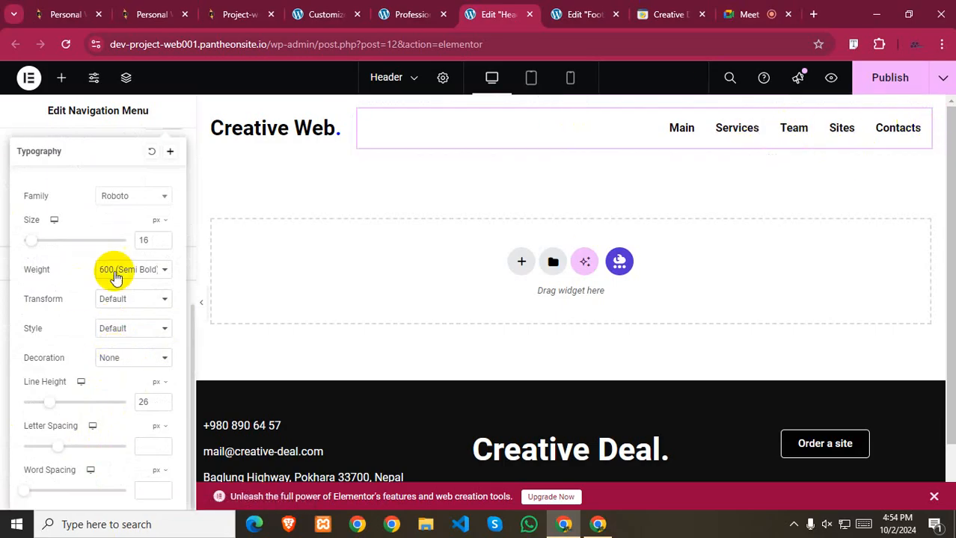
pyautogui.scroll(3, 173, 217)
pyautogui.click(173, 331)
pyautogui.scroll(2, 60, 363)
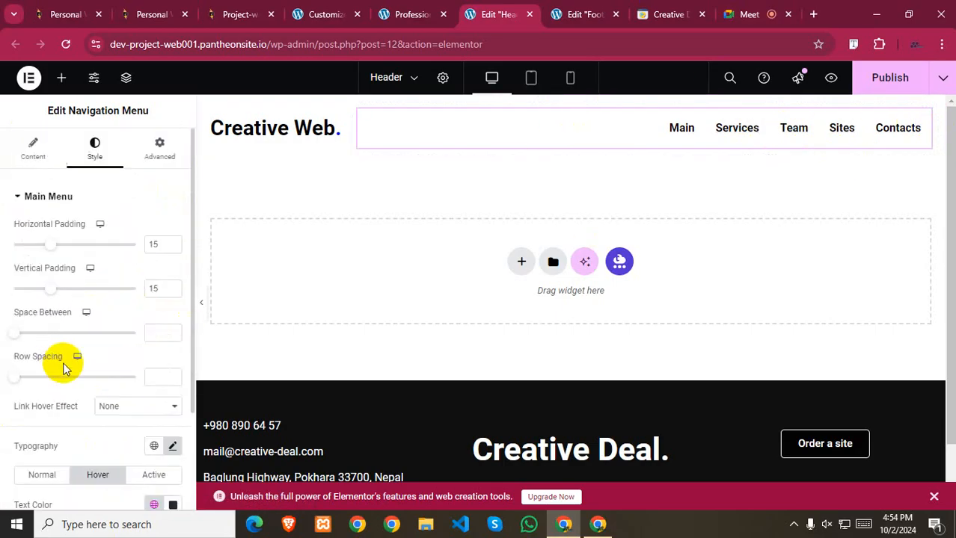
pyautogui.scroll(-1, 65, 362)
pyautogui.scroll(1, 85, 400)
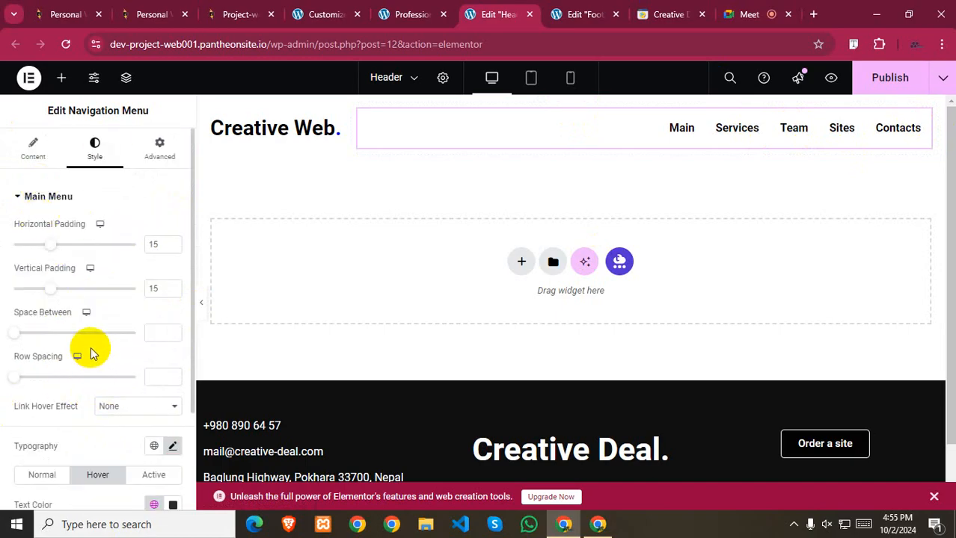
pyautogui.scroll(-2, 92, 355)
pyautogui.click(35, 348)
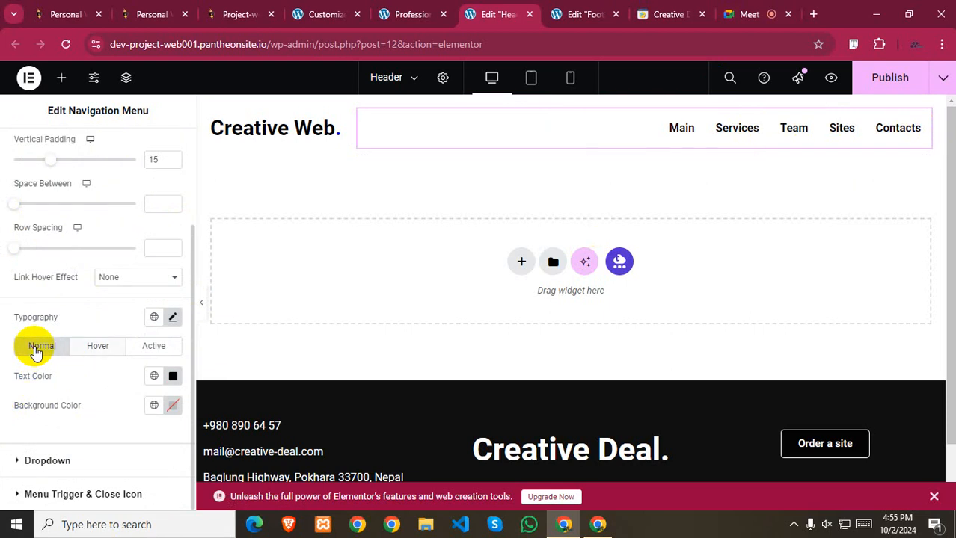
pyautogui.click(178, 314)
pyautogui.scroll(-2, 110, 423)
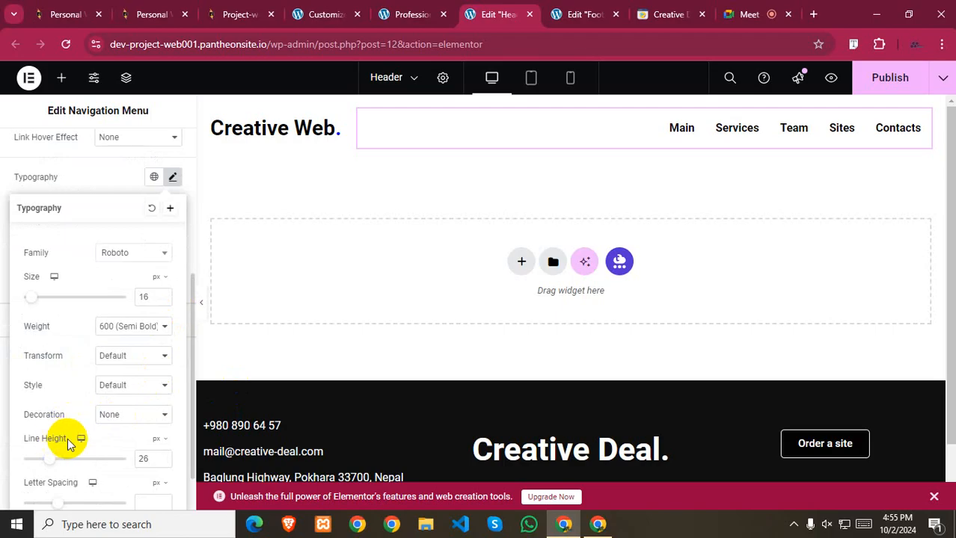
pyautogui.scroll(2, 86, 432)
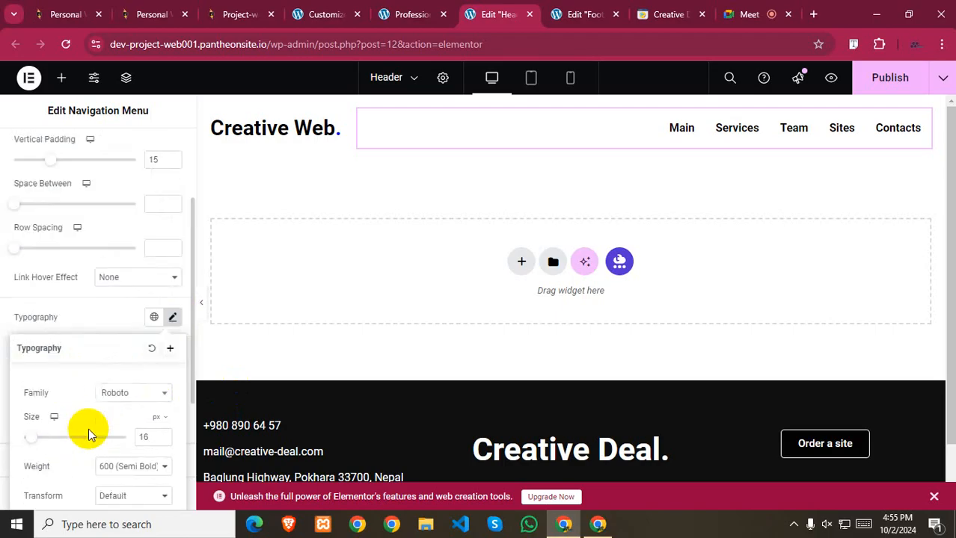
pyautogui.click(174, 317)
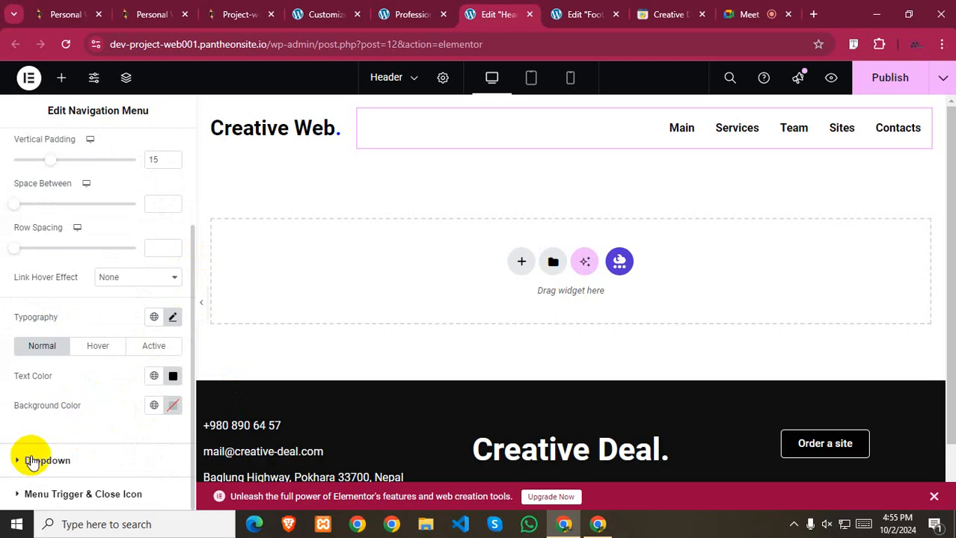
pyautogui.scroll(1, 47, 385)
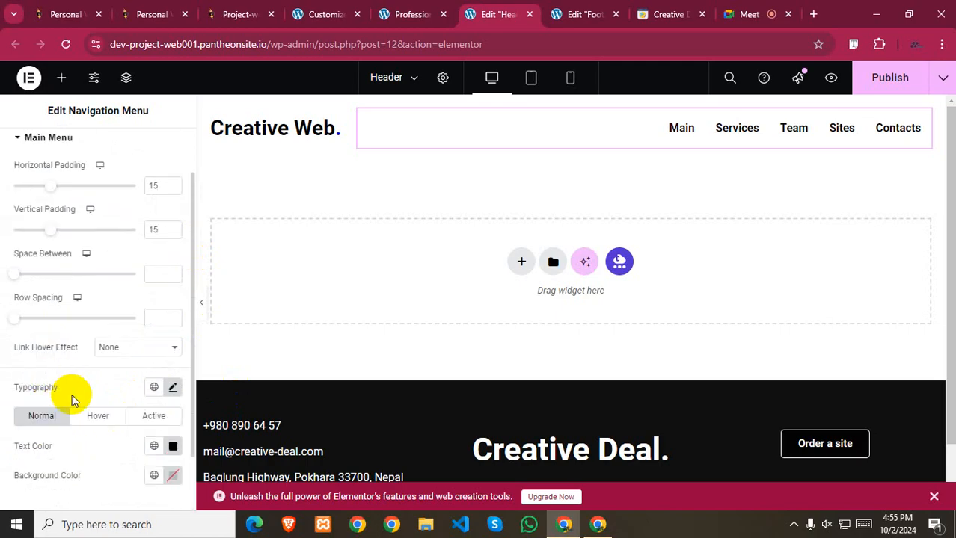
pyautogui.click(159, 350)
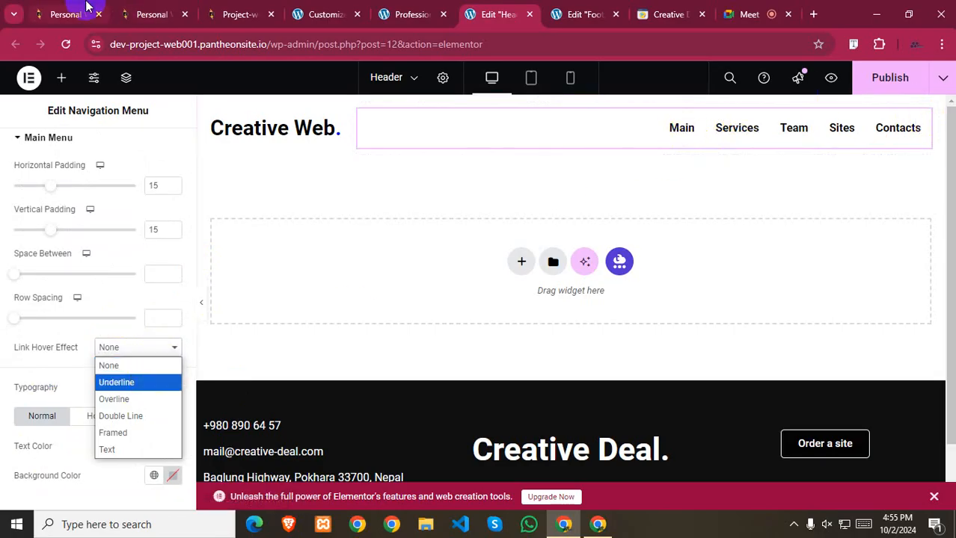
# - Cut the #menu-1-77bf27c li a:hover underline rule from the Customizer's Additional CSS and publish the change
pyautogui.click(318, 15)
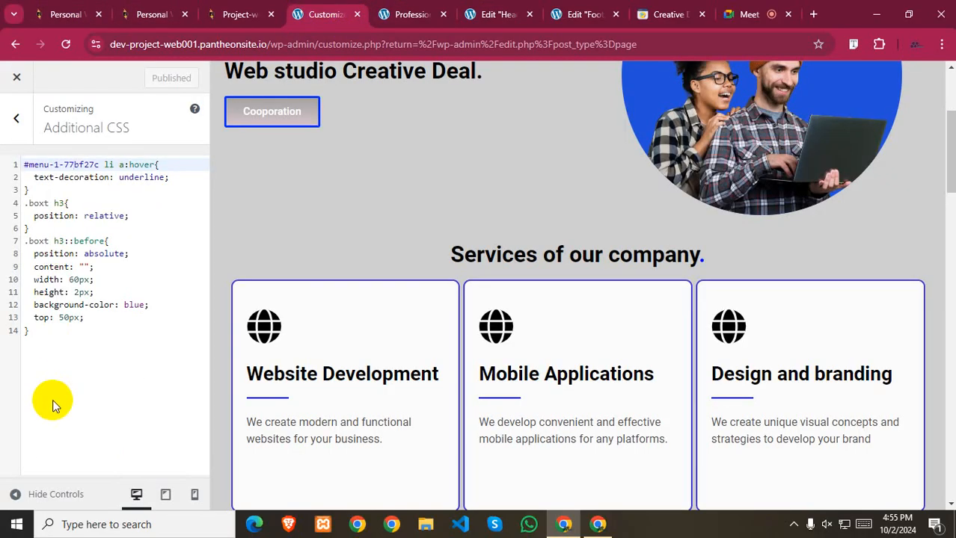
pyautogui.click(121, 384)
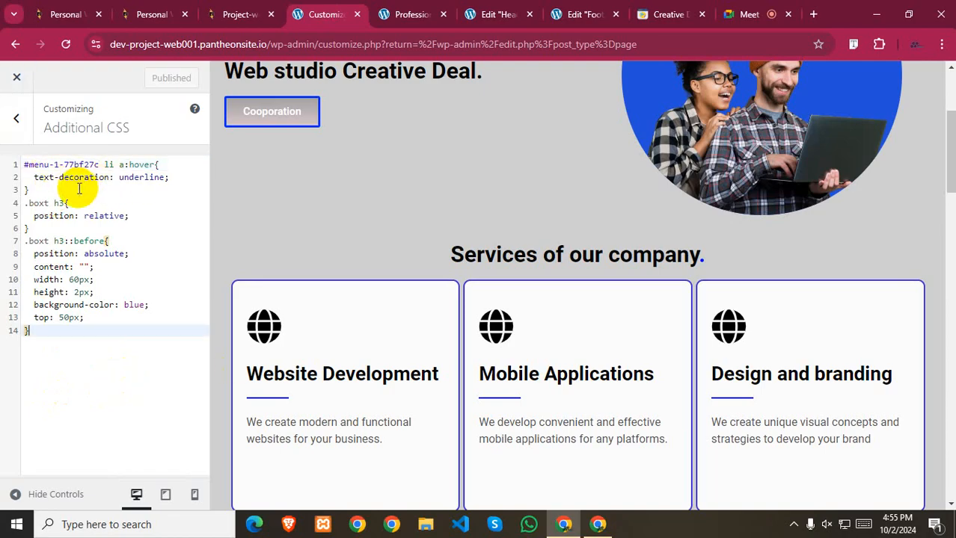
pyautogui.moveTo(30, 193); pyautogui.dragTo(15, 166)
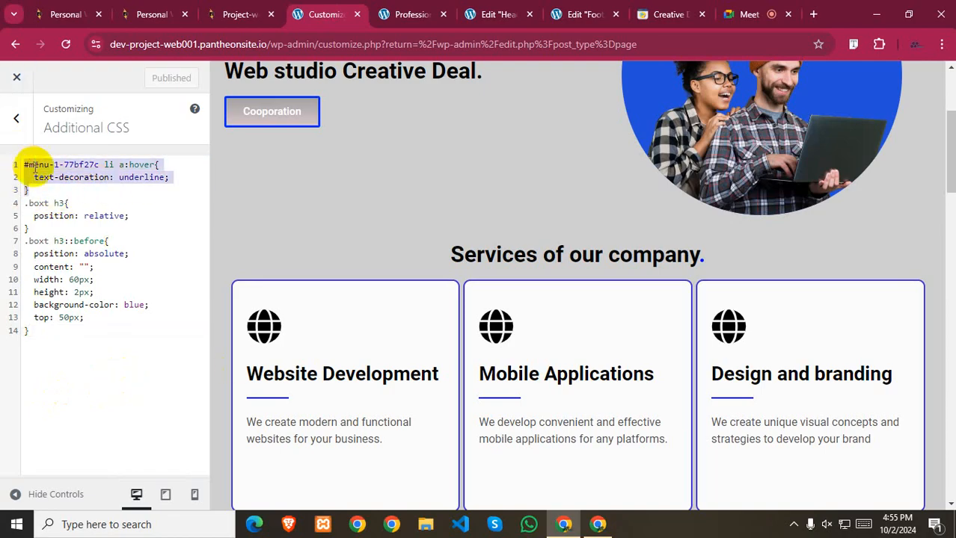
pyautogui.rightClick(32, 169)
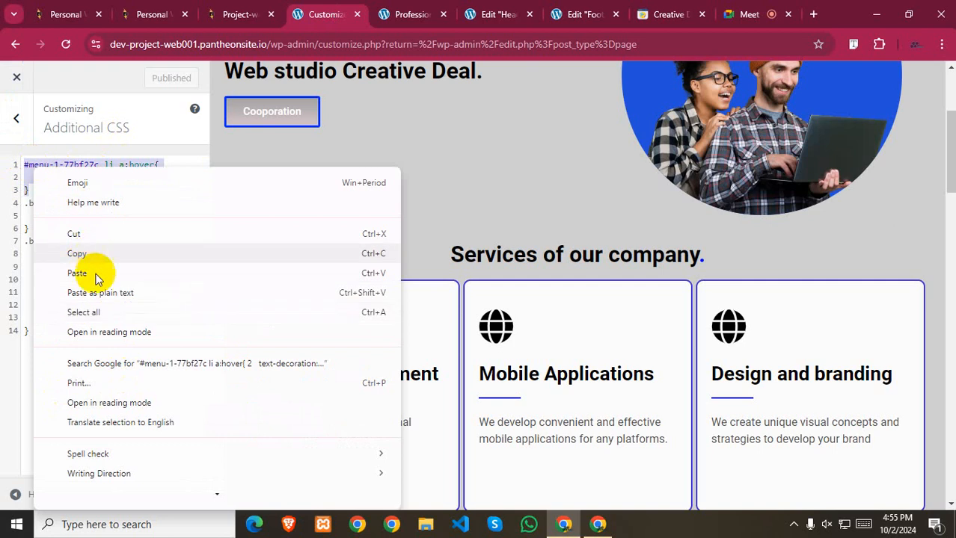
pyautogui.click(84, 233)
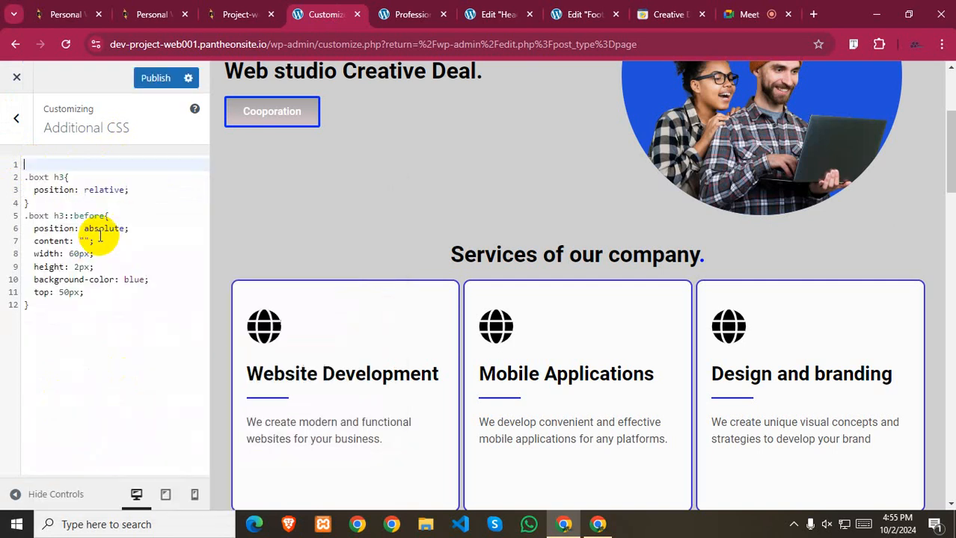
pyautogui.click(155, 78)
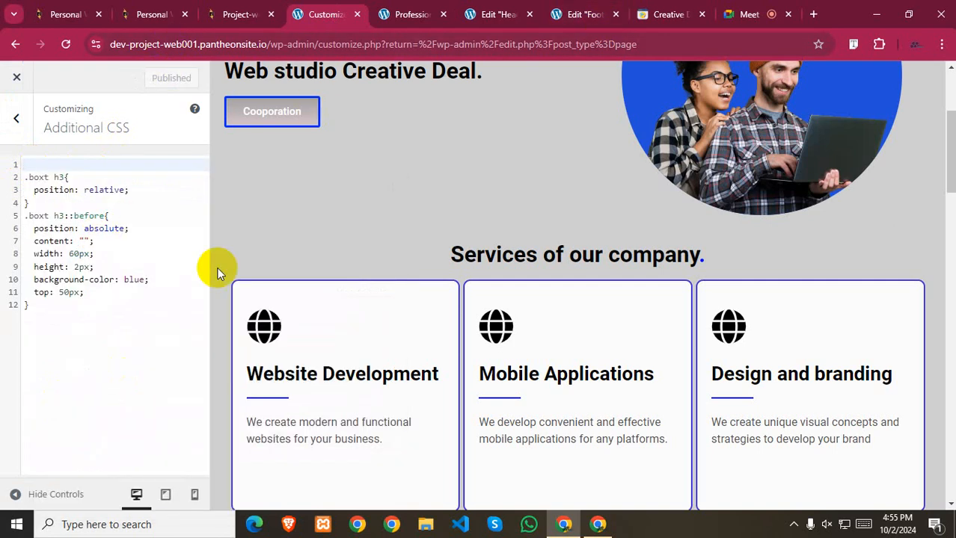
pyautogui.click(528, 525)
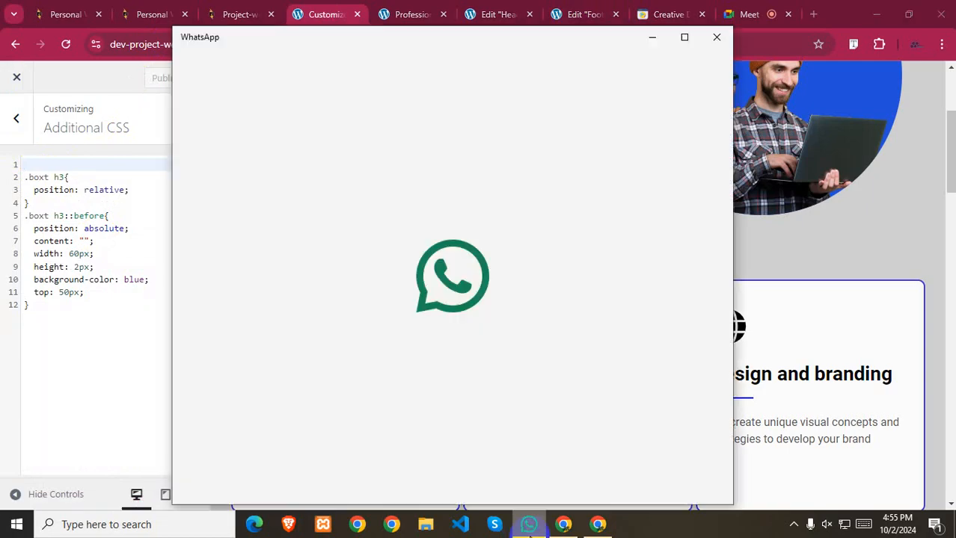
pyautogui.click(717, 39)
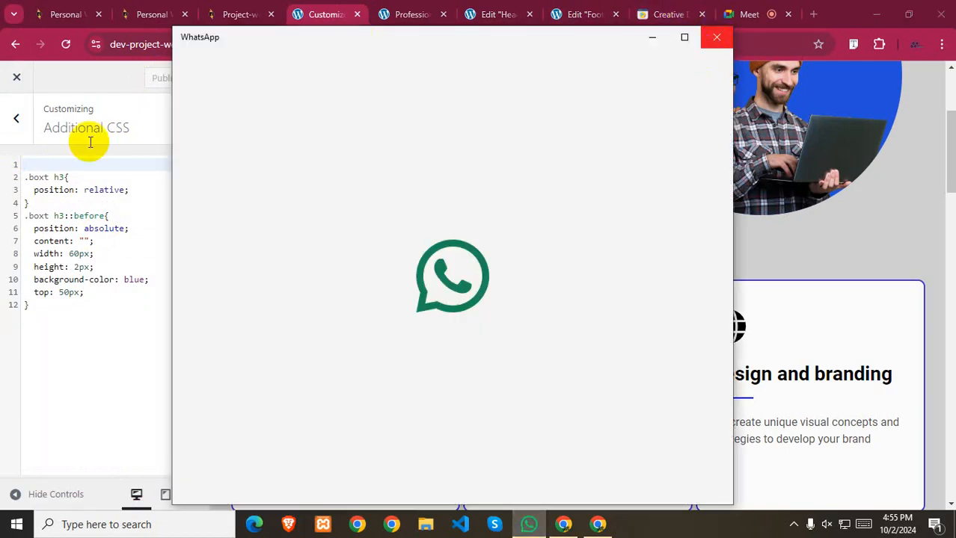
# - View the reference site's header, then reload the footer template editor to check the menu's hover style
pyautogui.click(669, 15)
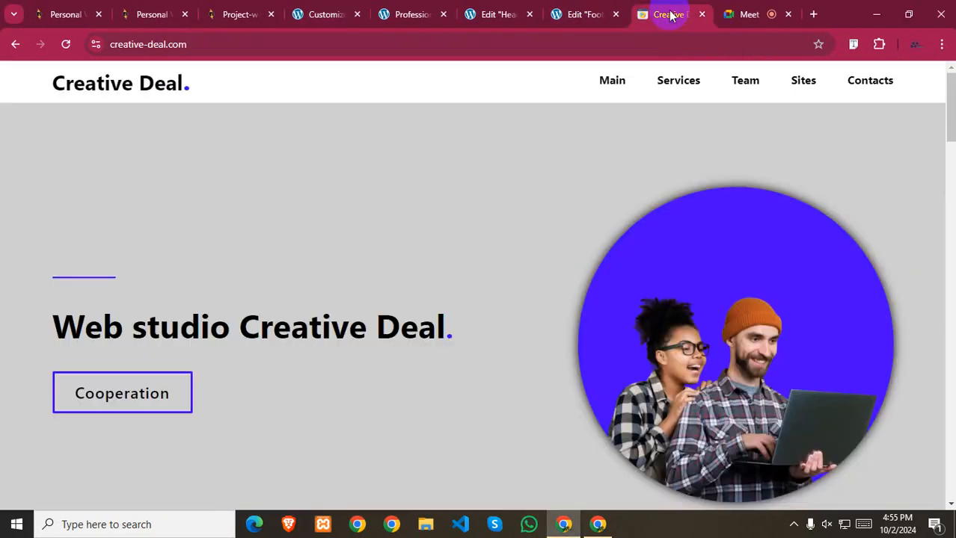
pyautogui.click(578, 14)
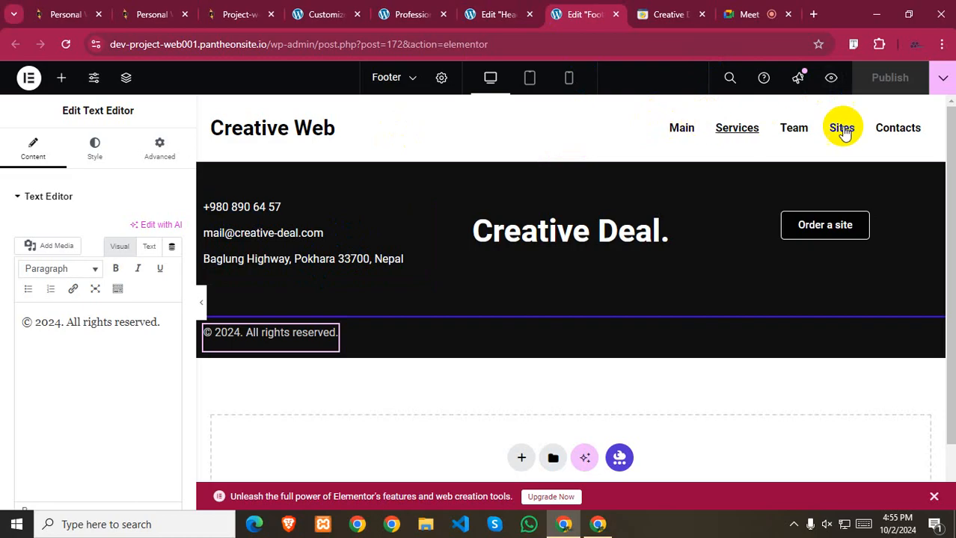
pyautogui.click(67, 45)
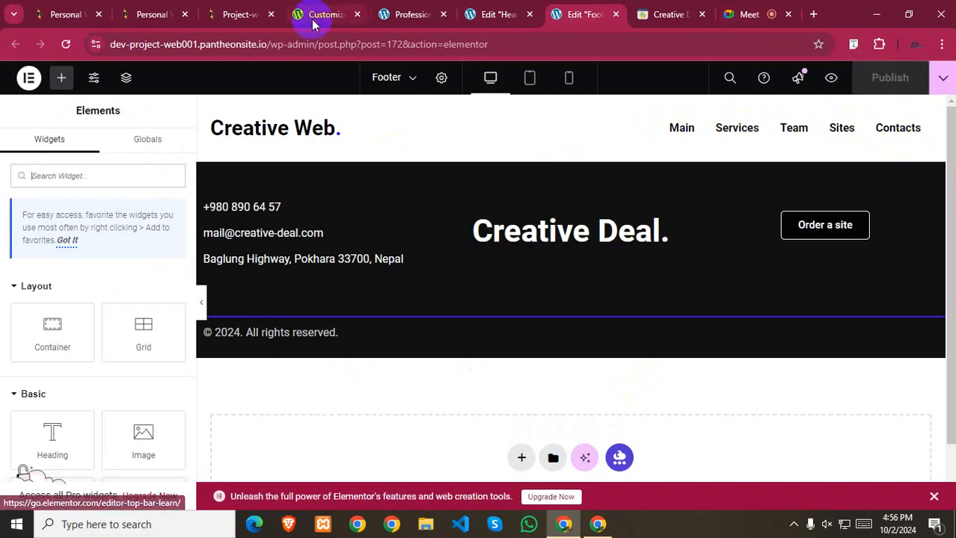
# - Publish the header template and reload its editor
pyautogui.click(505, 14)
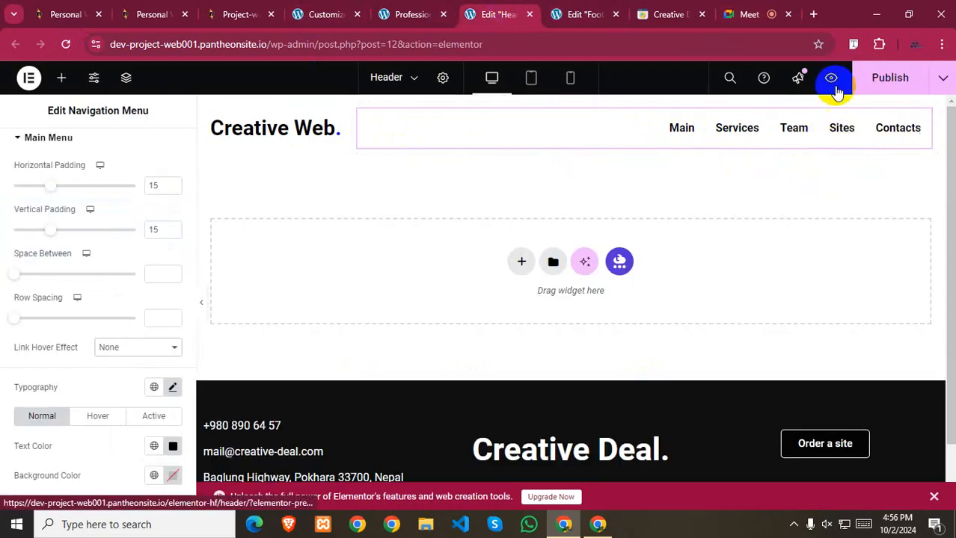
pyautogui.click(66, 44)
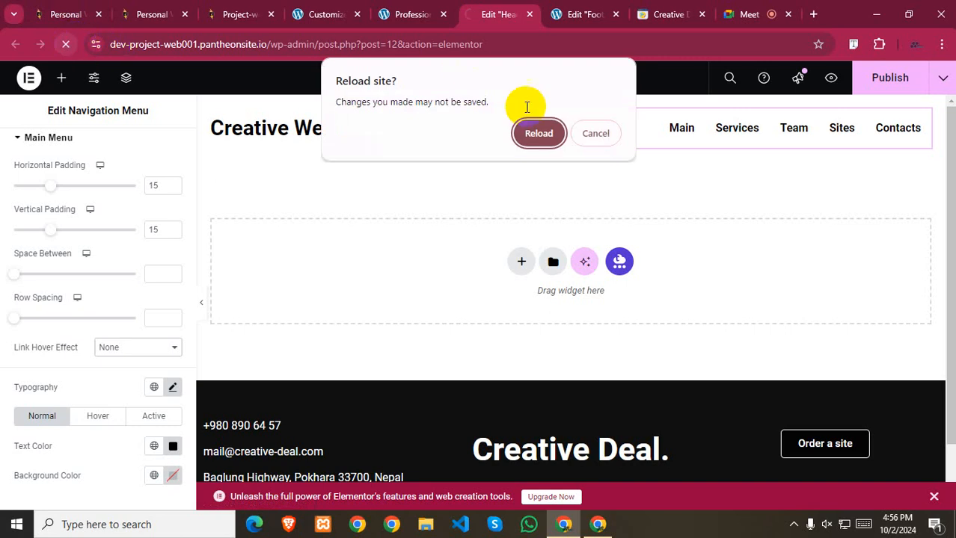
pyautogui.click(618, 135)
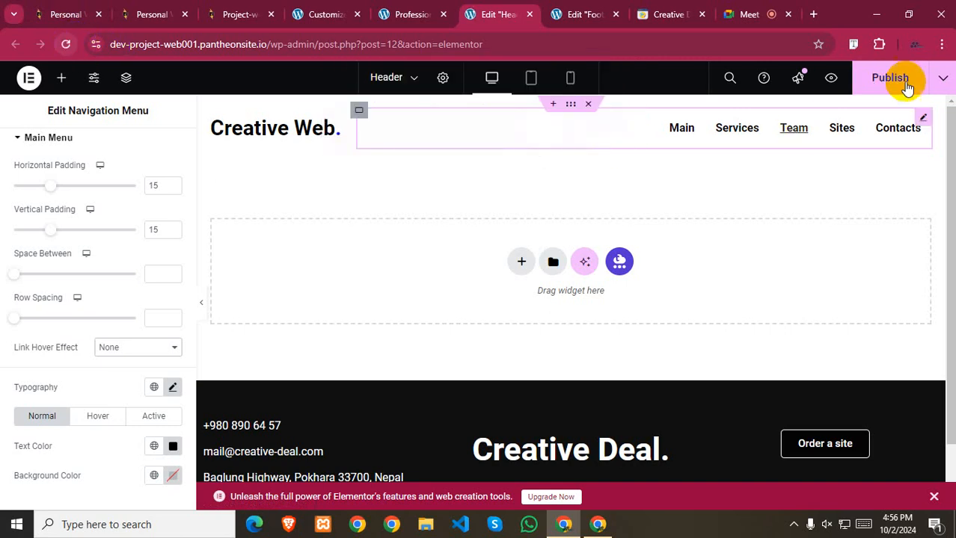
pyautogui.click(896, 80)
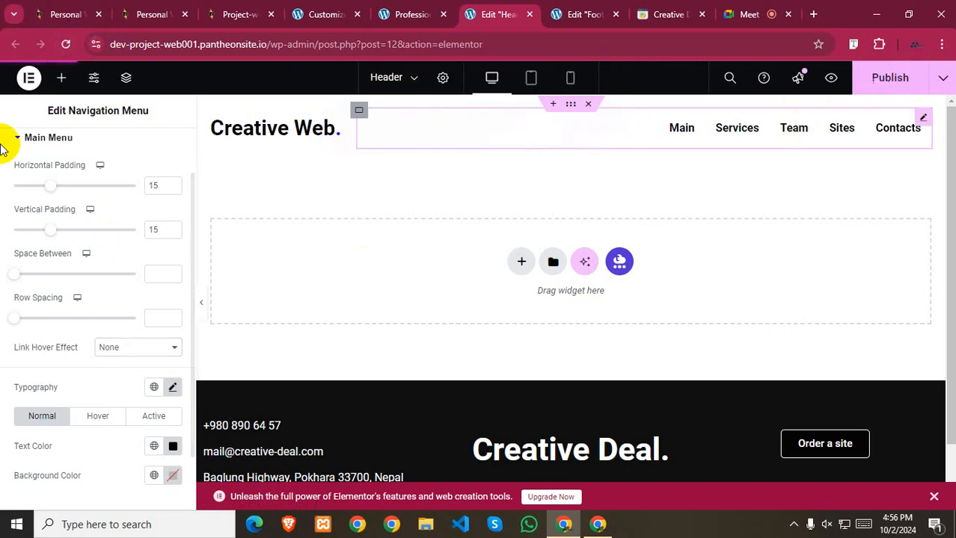
pyautogui.click(66, 44)
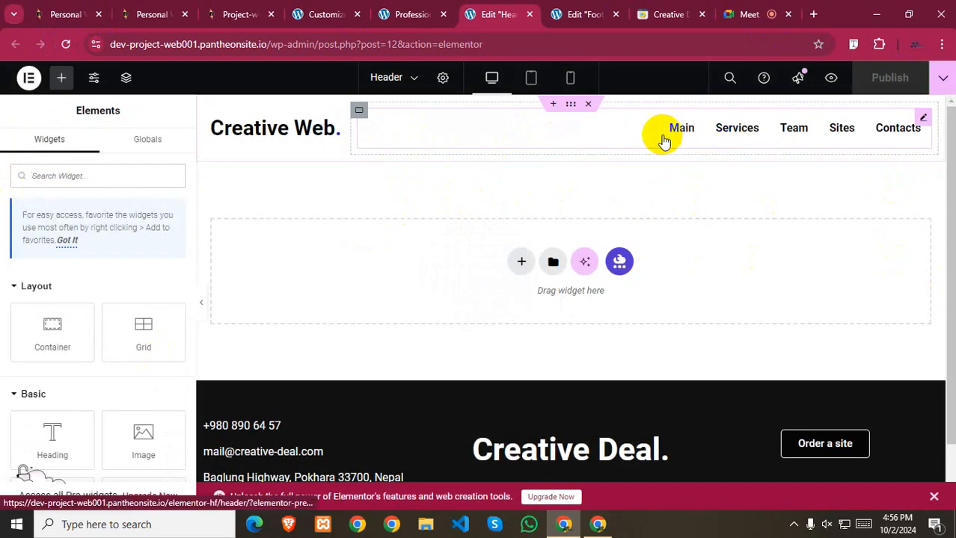
# - Try an Underline decoration in the header navigation menu's main menu typography, and set the decoration to Default
pyautogui.click(923, 117)
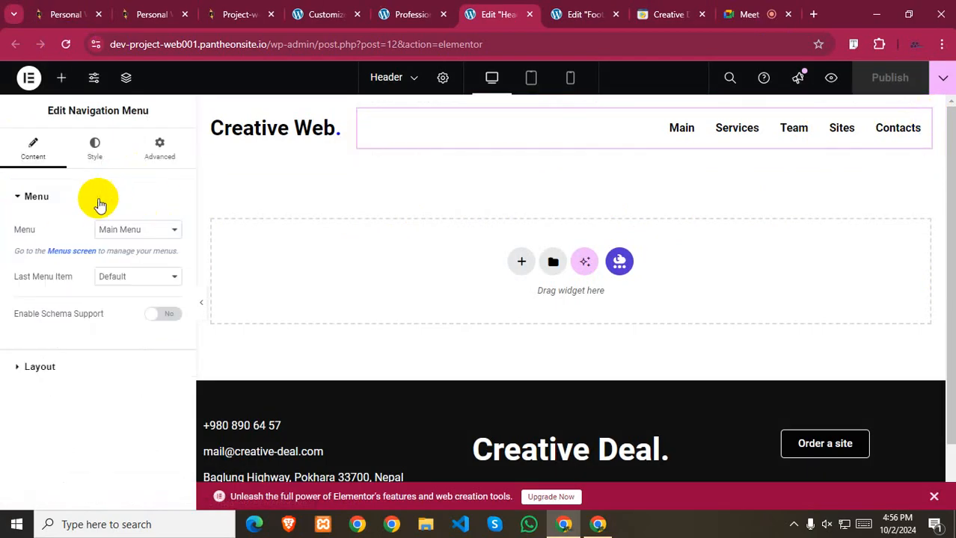
pyautogui.click(95, 149)
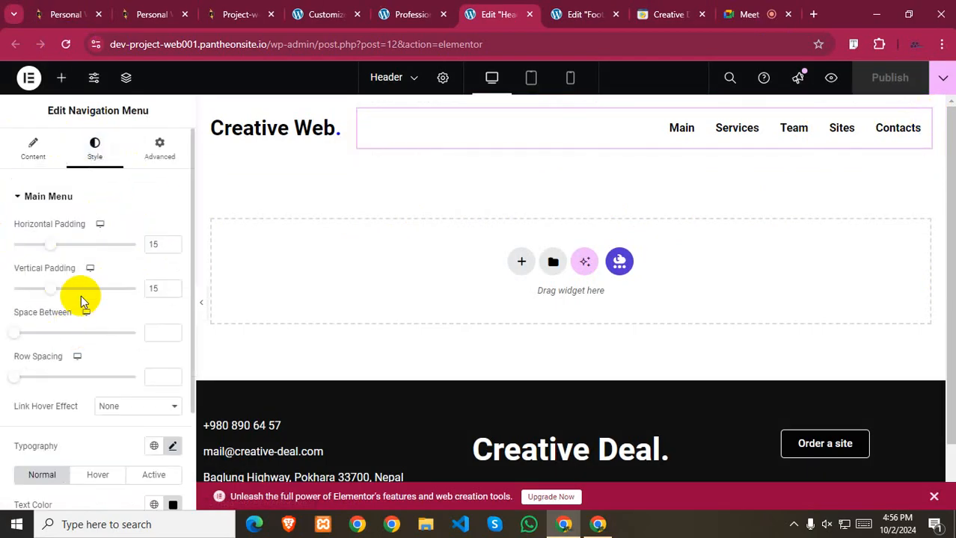
pyautogui.scroll(-2, 80, 314)
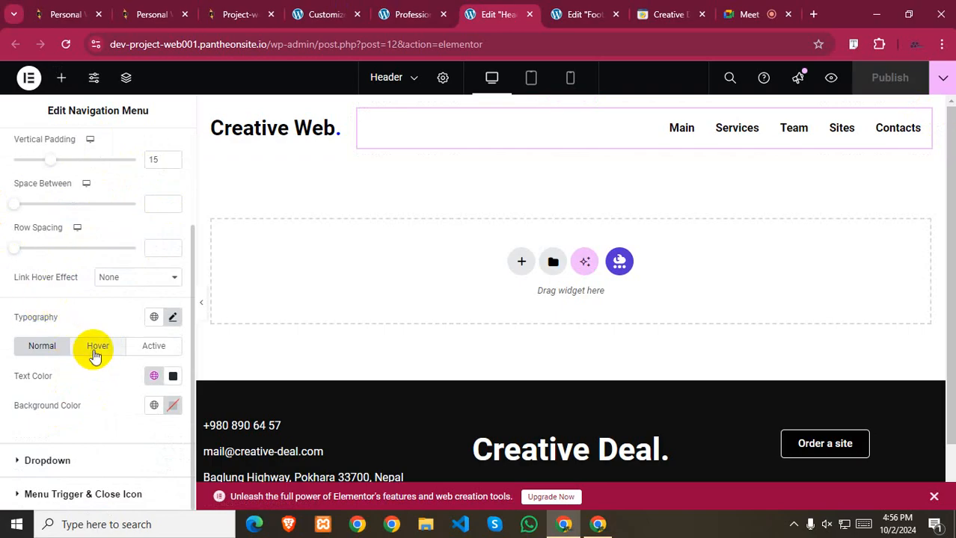
pyautogui.click(95, 355)
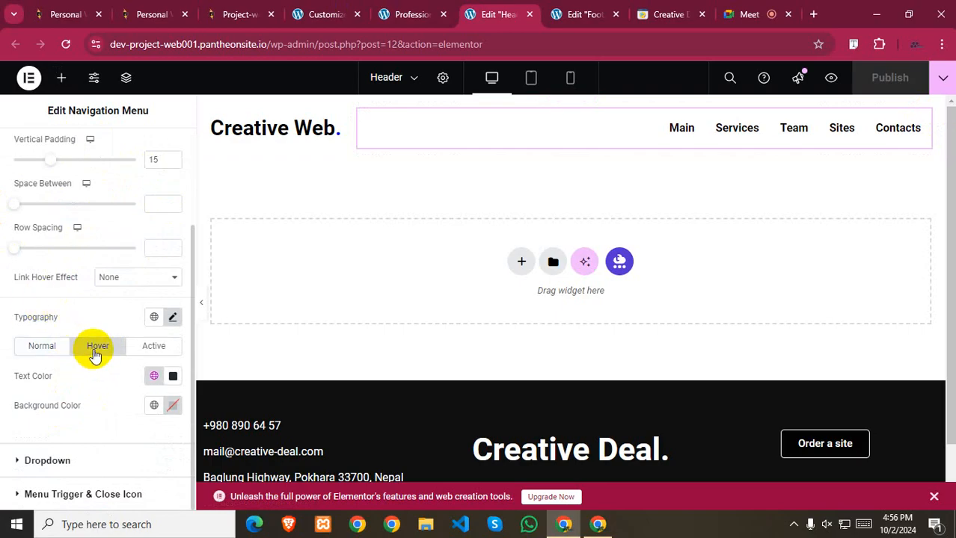
pyautogui.click(173, 317)
pyautogui.scroll(-2, 68, 395)
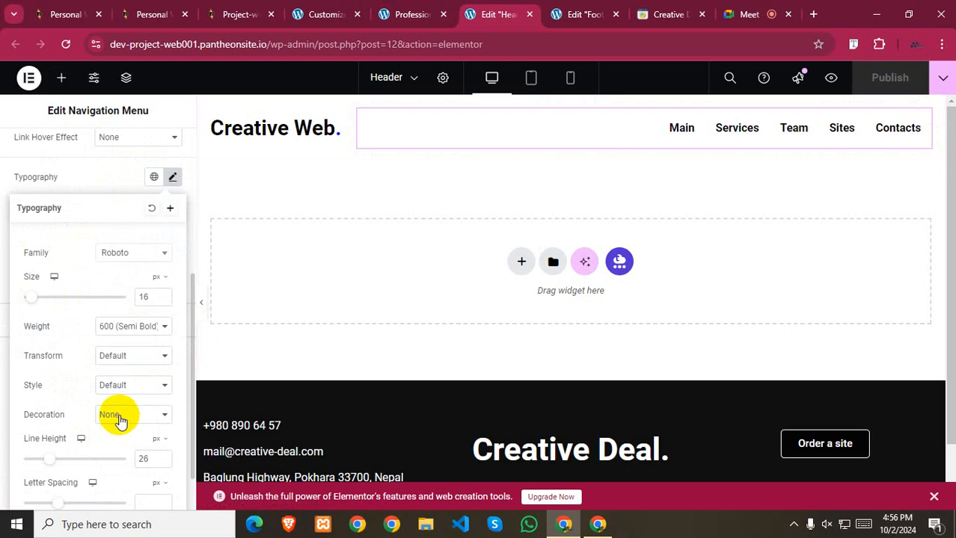
pyautogui.click(120, 421)
pyautogui.click(117, 451)
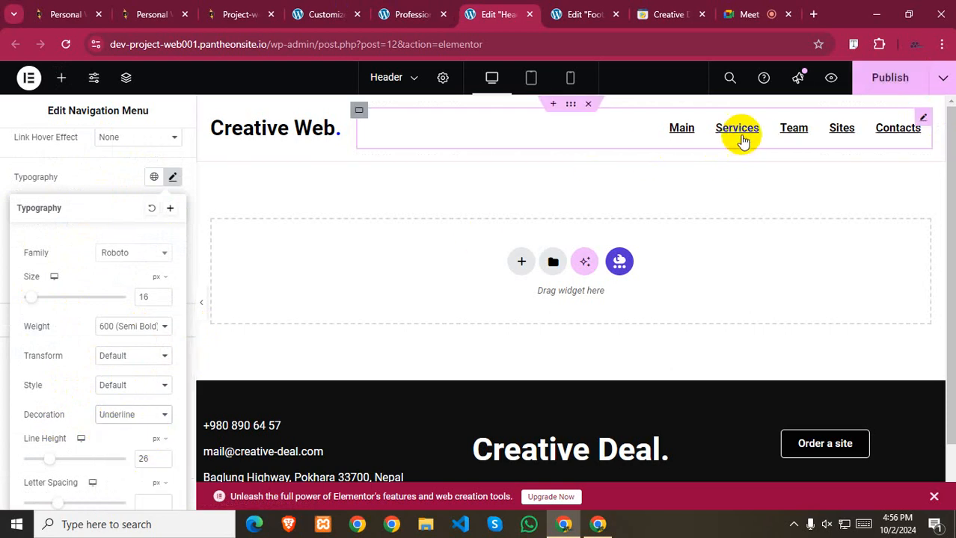
pyautogui.click(148, 414)
pyautogui.click(139, 432)
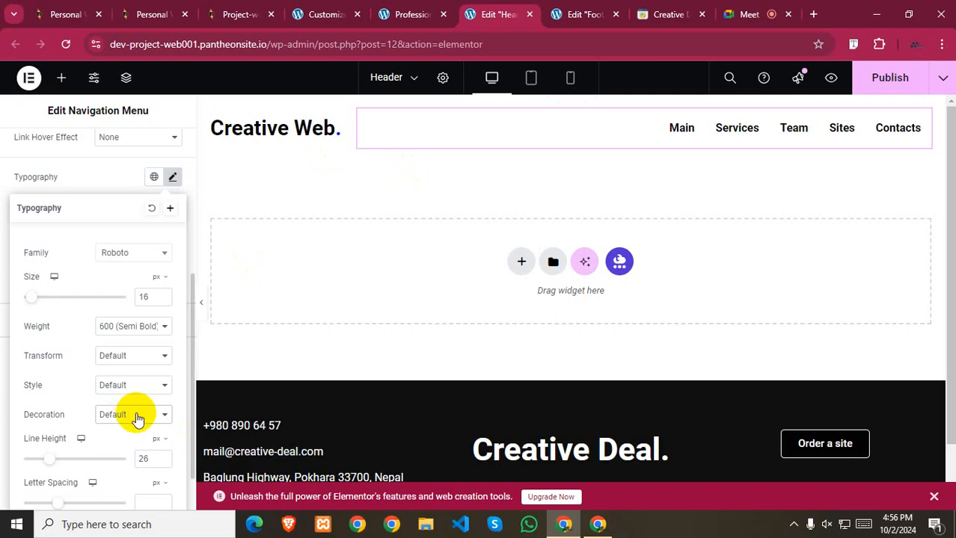
# - Paste the rule #menu-1-77bf27c li a:hover{ text-decoration: underline; } at the start of the Customizer's Additional CSS and publish it
pyautogui.click(315, 14)
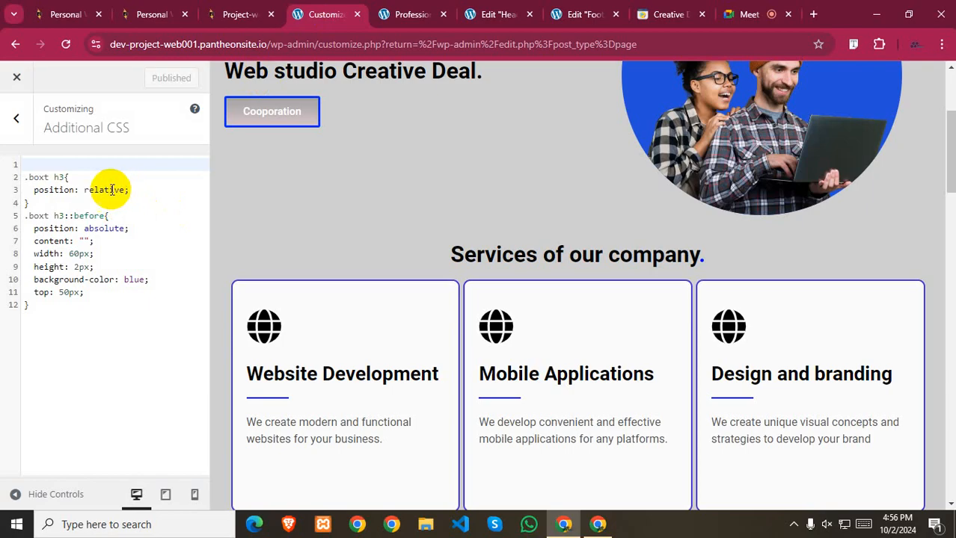
pyautogui.click(91, 172)
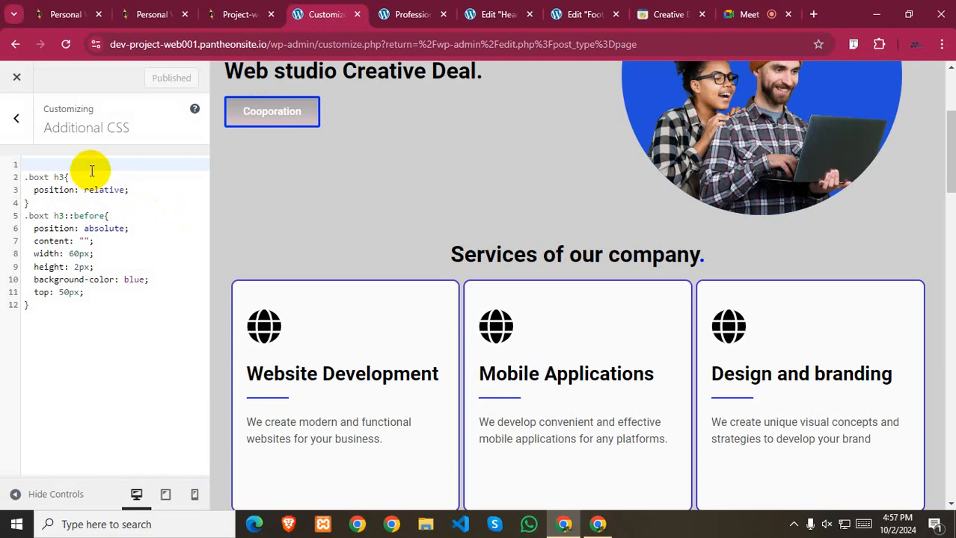
pyautogui.write('#menu-1-77bf27c li a:hover{   text-decoration: underline; }')
pyautogui.click(158, 78)
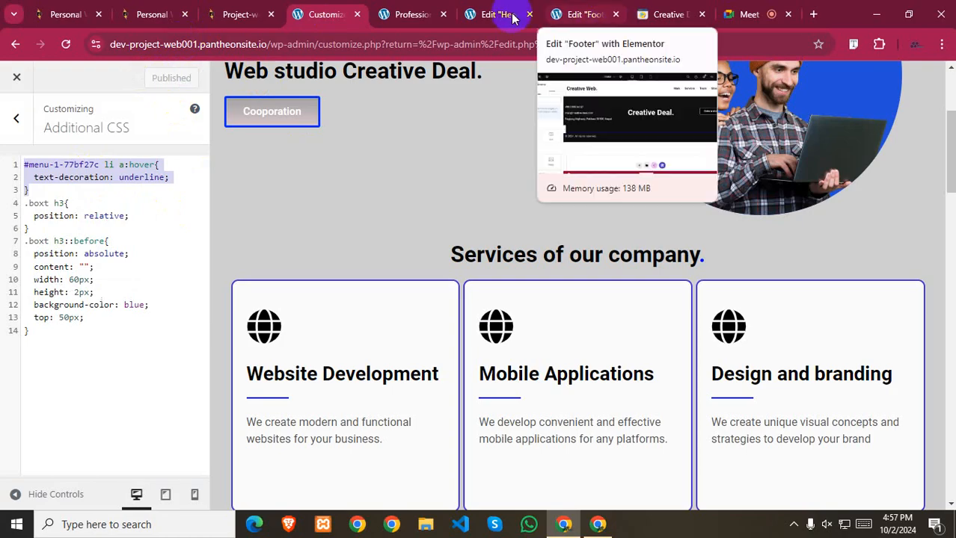
# - Reload the live site to check the header menu's hover style, and switch the page to the DevTools mobile device view
pyautogui.click(427, 14)
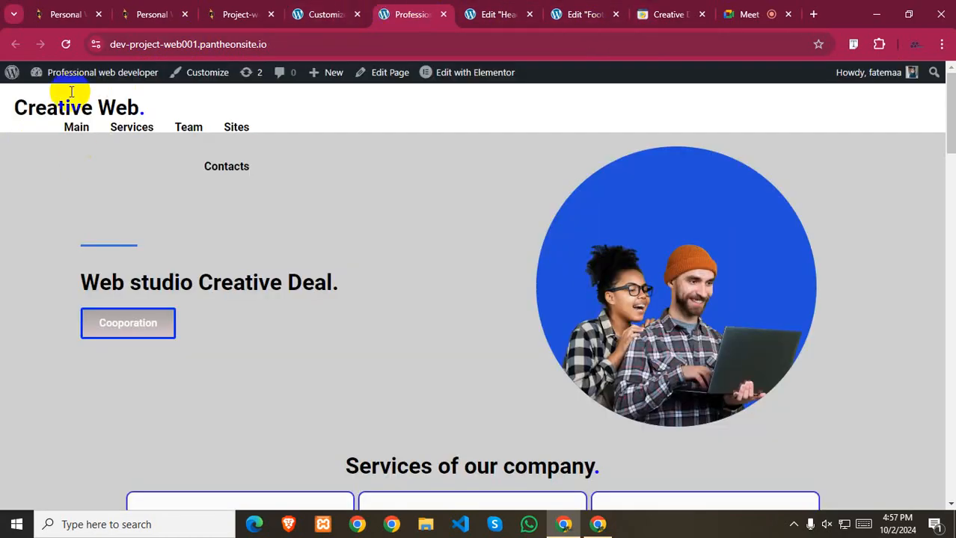
pyautogui.click(66, 44)
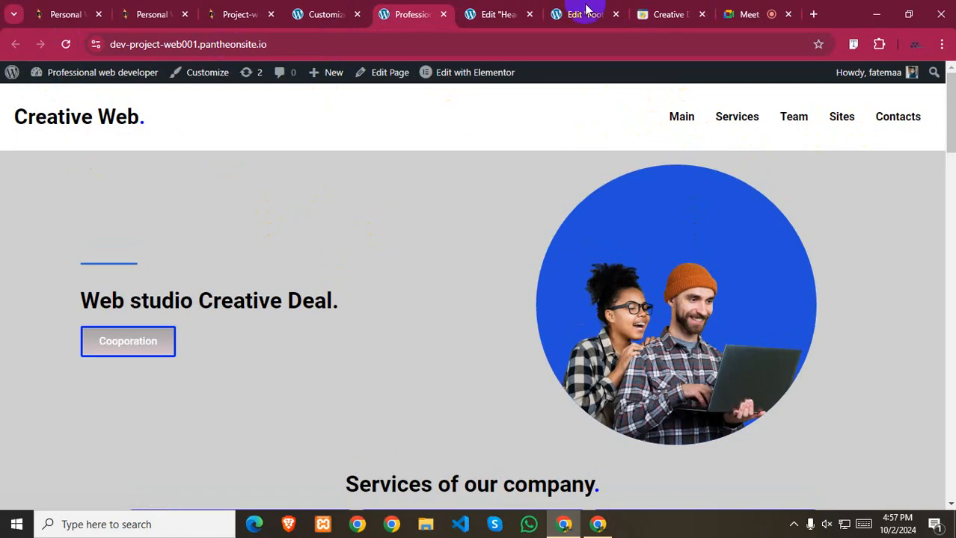
pyautogui.rightClick(652, 136)
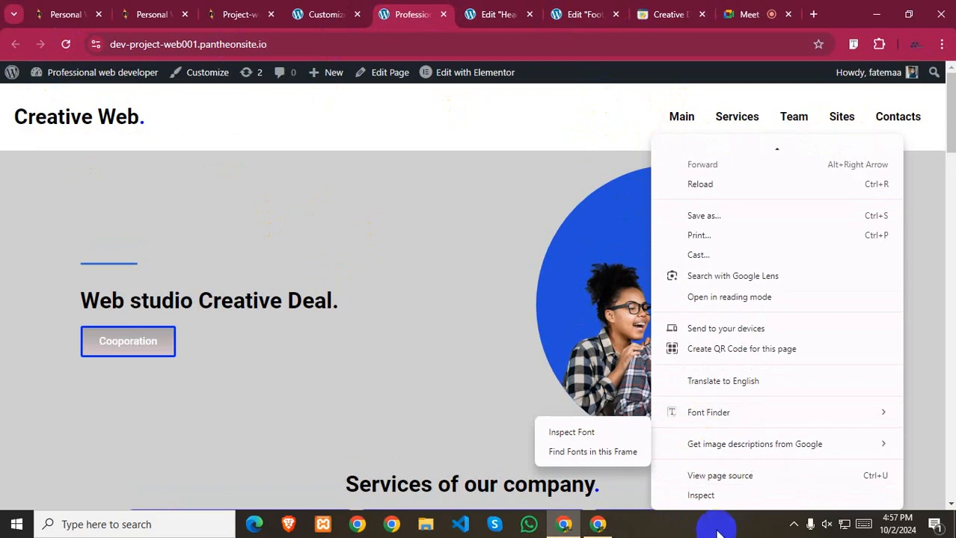
pyautogui.click(715, 496)
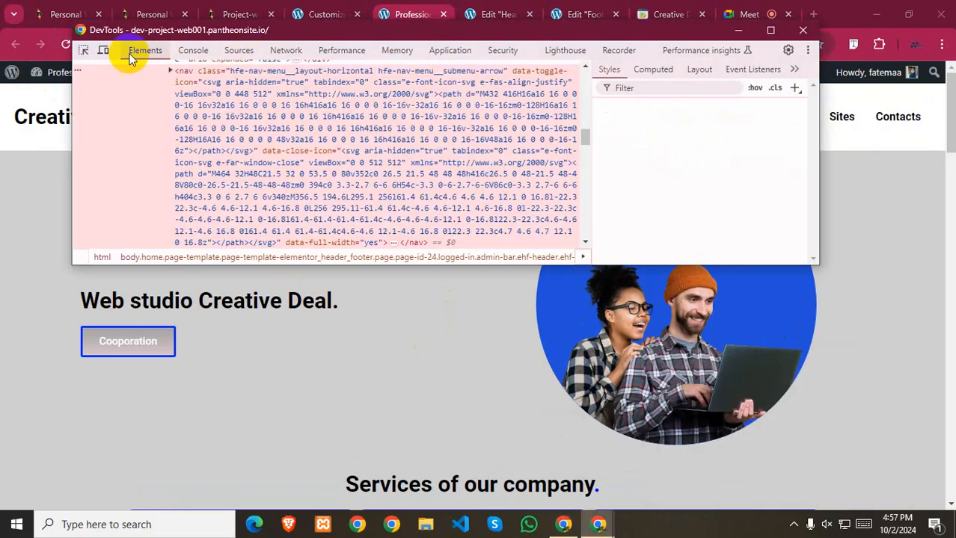
pyautogui.click(103, 50)
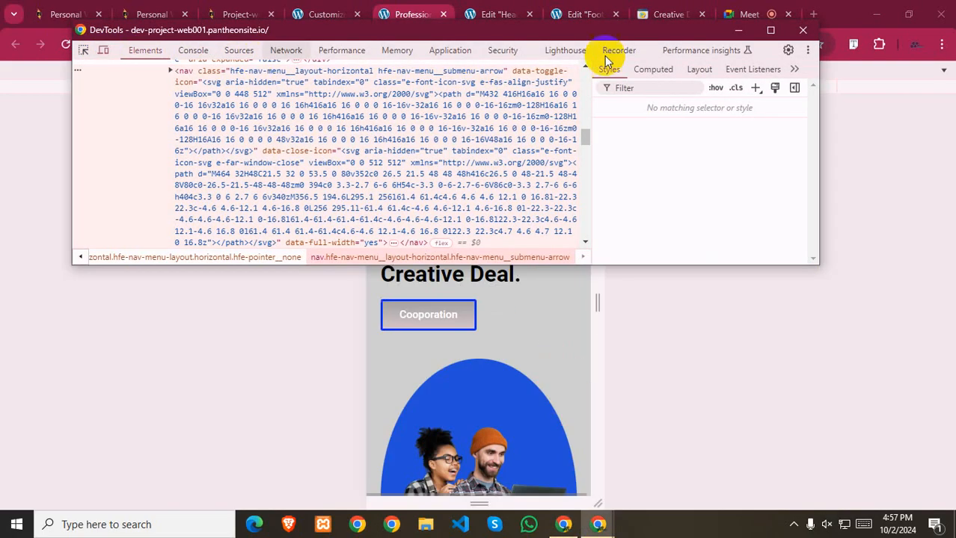
pyautogui.click(739, 31)
# - Open and close the mobile menu, reload the page, and reopen the menu to check its links' hover underline
pyautogui.click(571, 165)
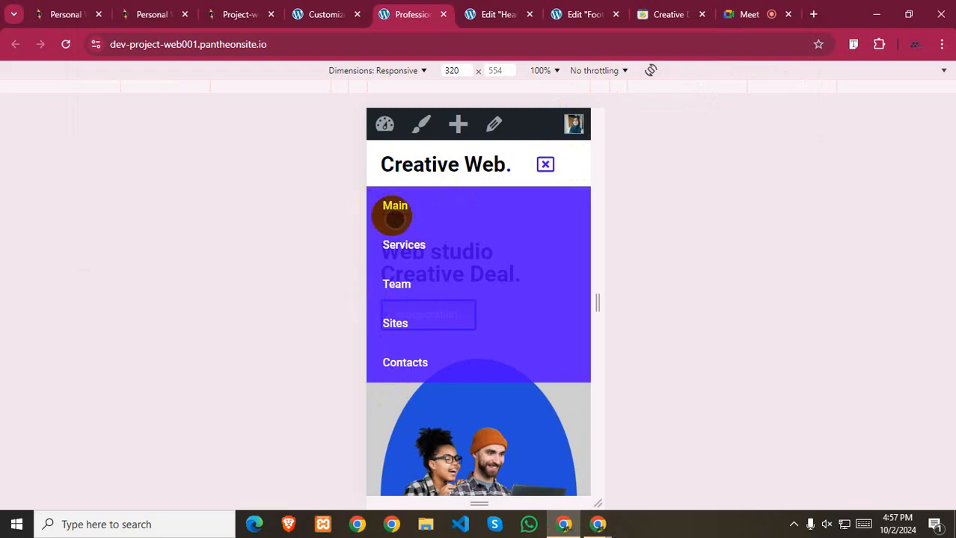
pyautogui.click(545, 165)
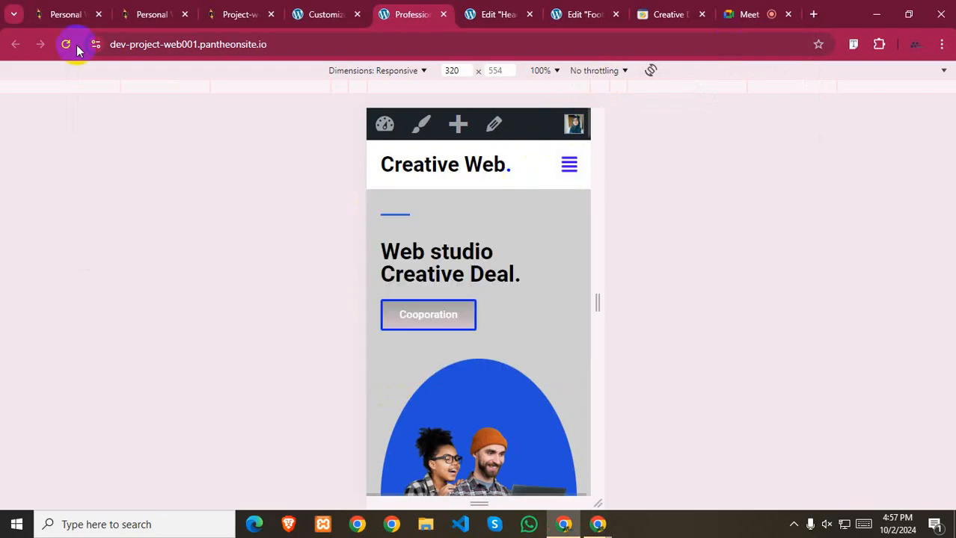
pyautogui.click(66, 44)
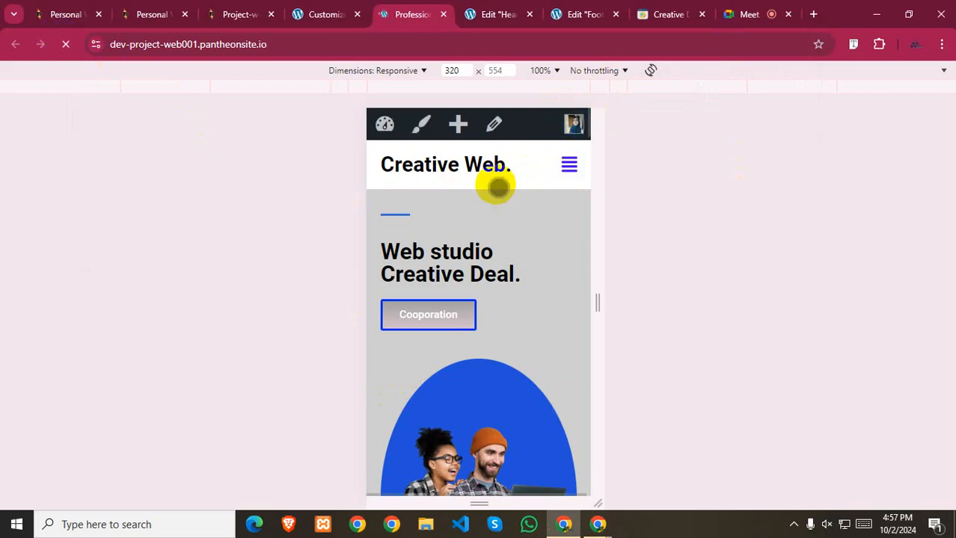
pyautogui.click(569, 165)
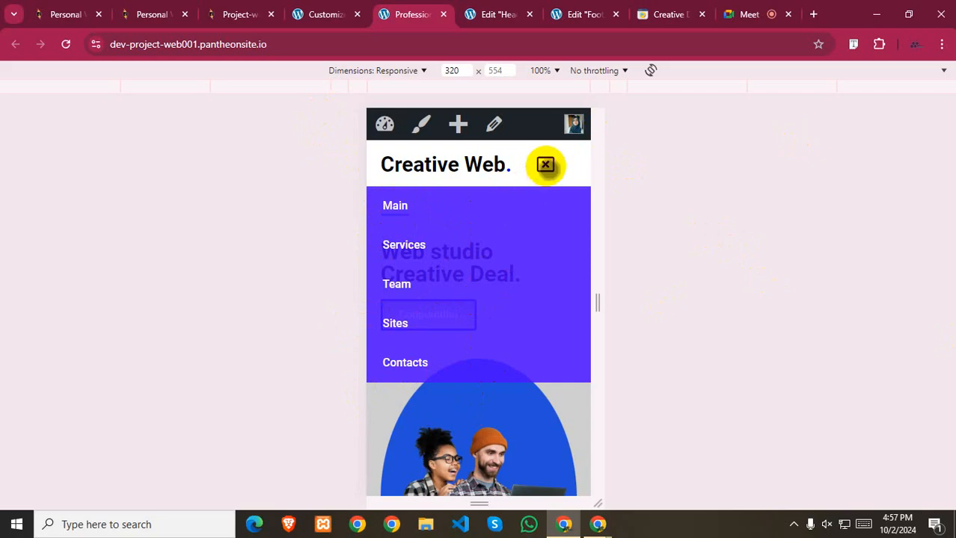
# - Inspect the mobile menu's close icon and its hfe-nav-menu-icon container, resizing and moving DevTools clear of the menu
pyautogui.rightClick(545, 165)
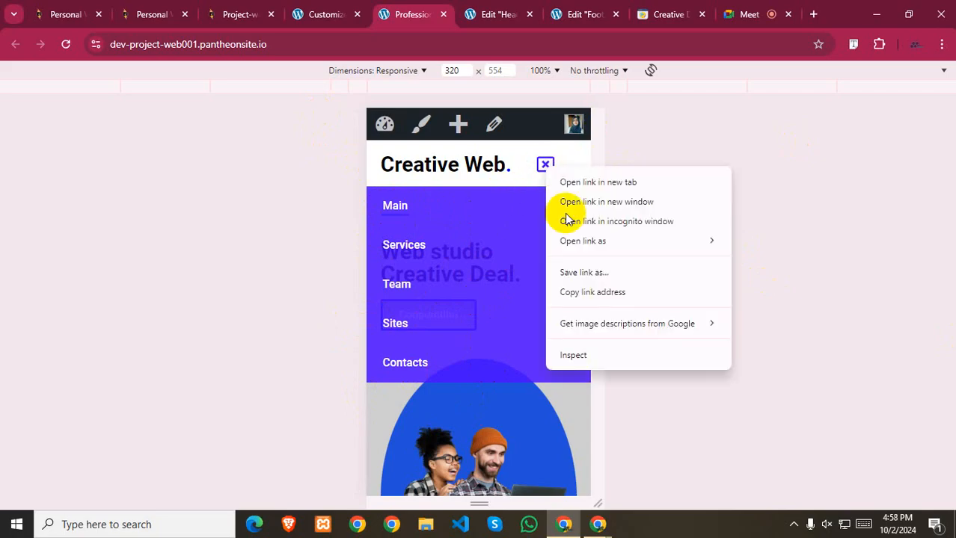
pyautogui.click(600, 350)
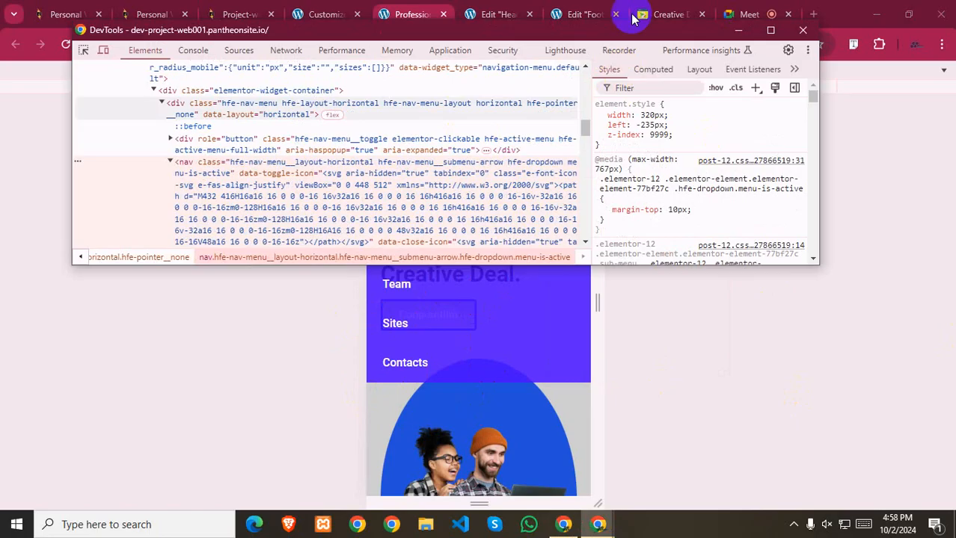
pyautogui.moveTo(629, 33); pyautogui.dragTo(656, 304)
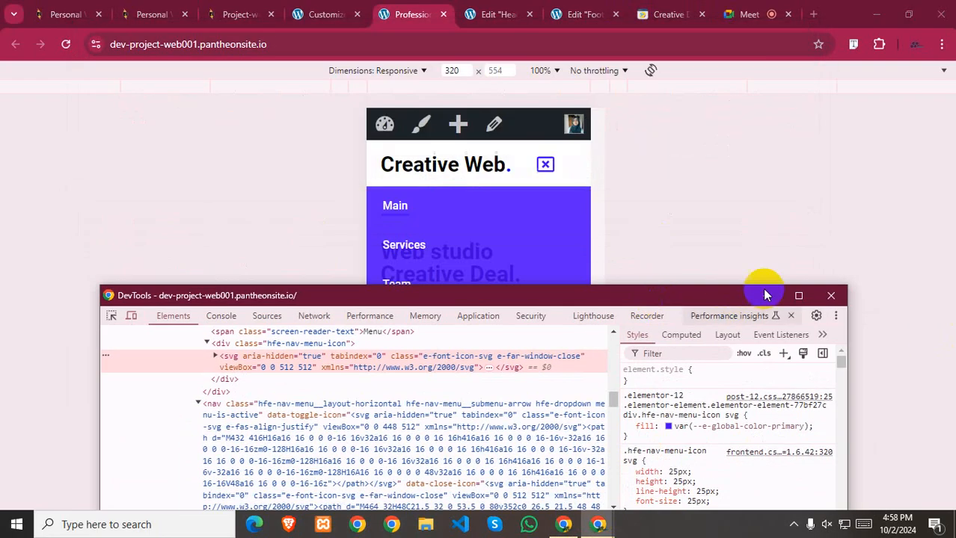
pyautogui.moveTo(736, 284); pyautogui.dragTo(719, 175)
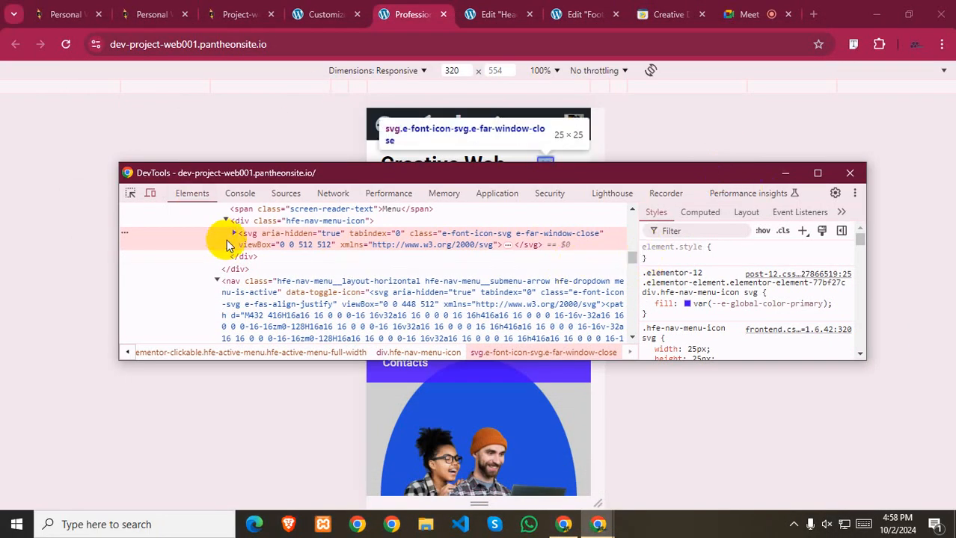
pyautogui.click(225, 221)
pyautogui.scroll(2, 228, 291)
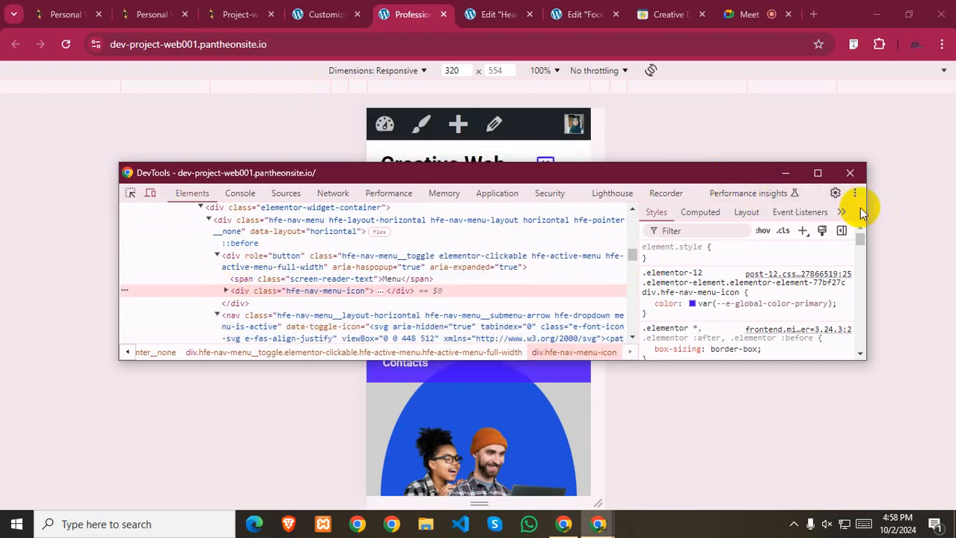
pyautogui.moveTo(865, 209); pyautogui.dragTo(727, 206)
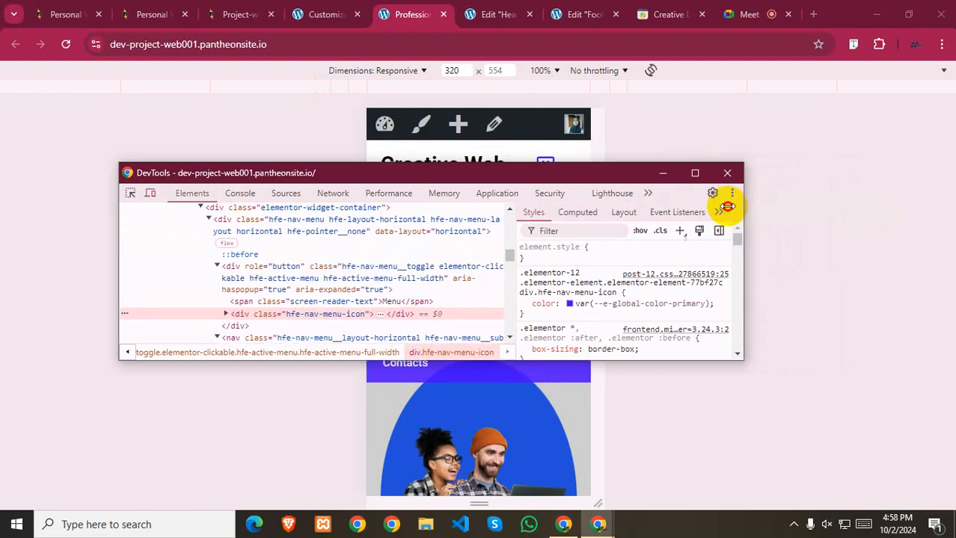
pyautogui.moveTo(539, 180); pyautogui.dragTo(623, 25)
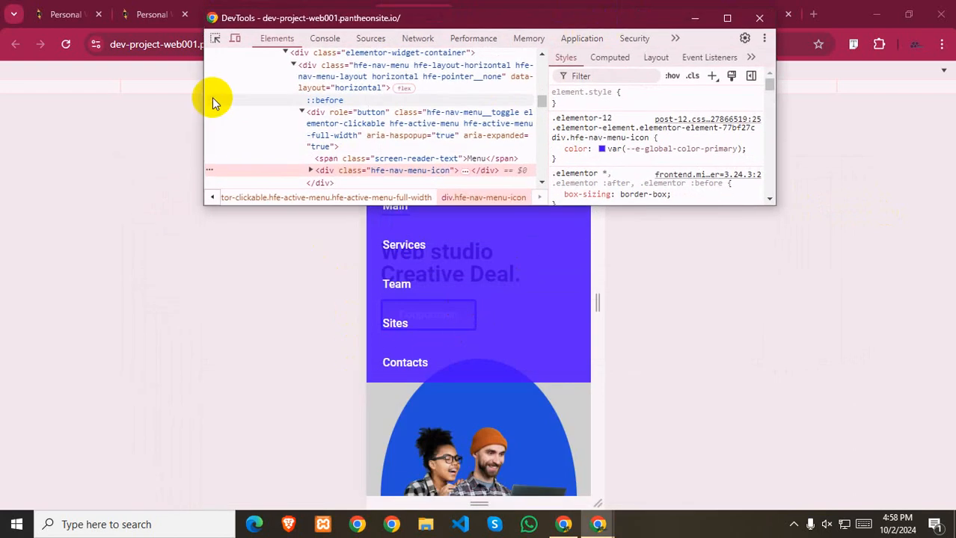
# - Inspect the mobile menu's Services link and collapse its list item to reach the parent menu list
pyautogui.rightClick(400, 243)
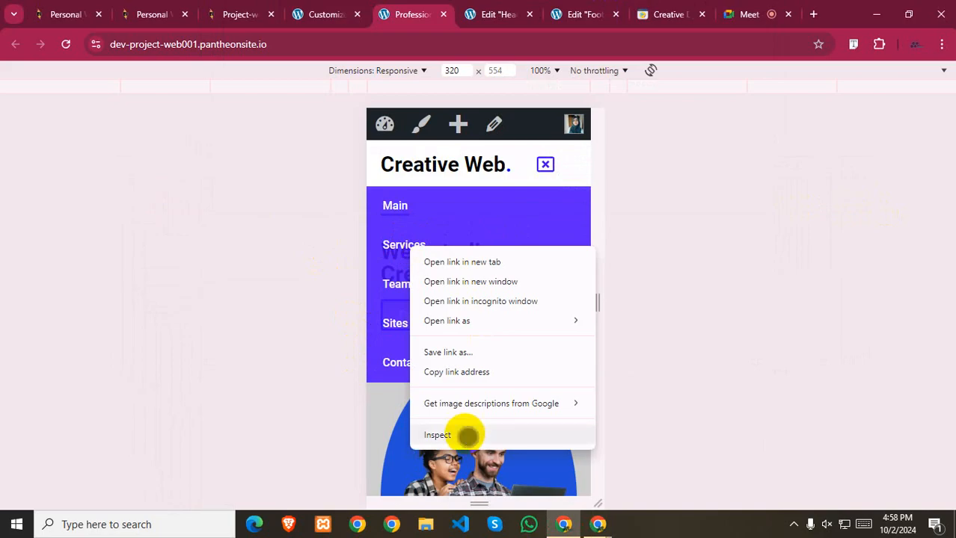
pyautogui.click(466, 435)
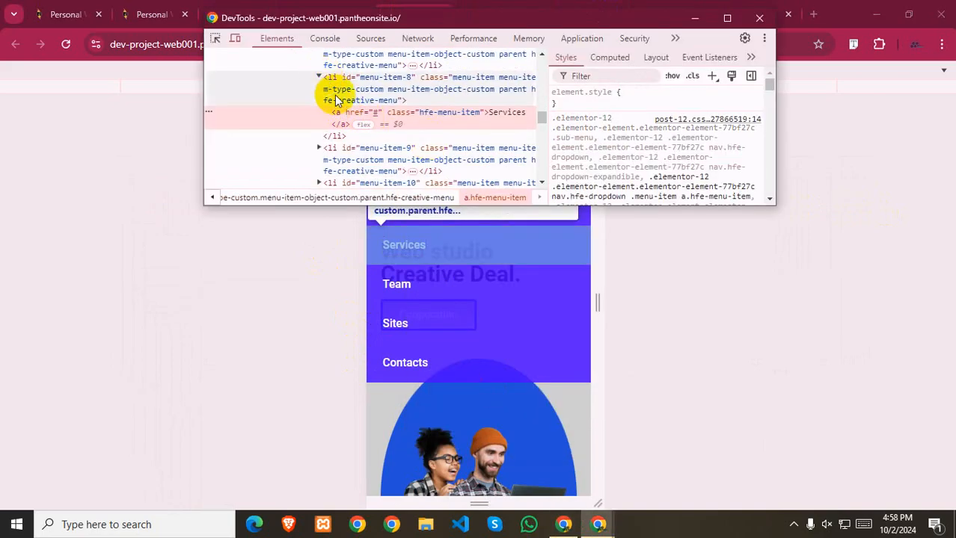
pyautogui.click(319, 78)
pyautogui.scroll(1, 341, 122)
pyautogui.click(316, 72)
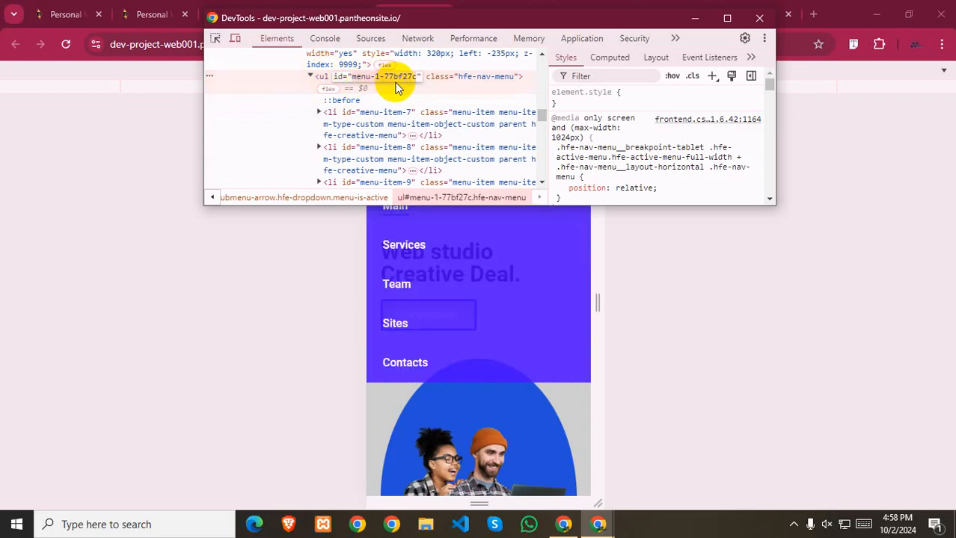
# - Examine the Main item's link inside the menu list and the list's id menu-1-77bf27c, and return to the page
pyautogui.click(329, 120)
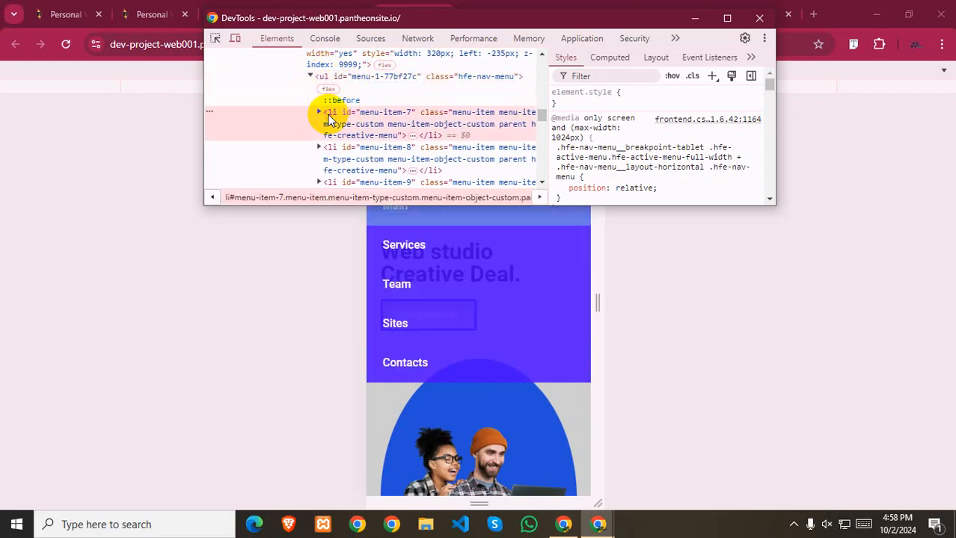
pyautogui.click(318, 102)
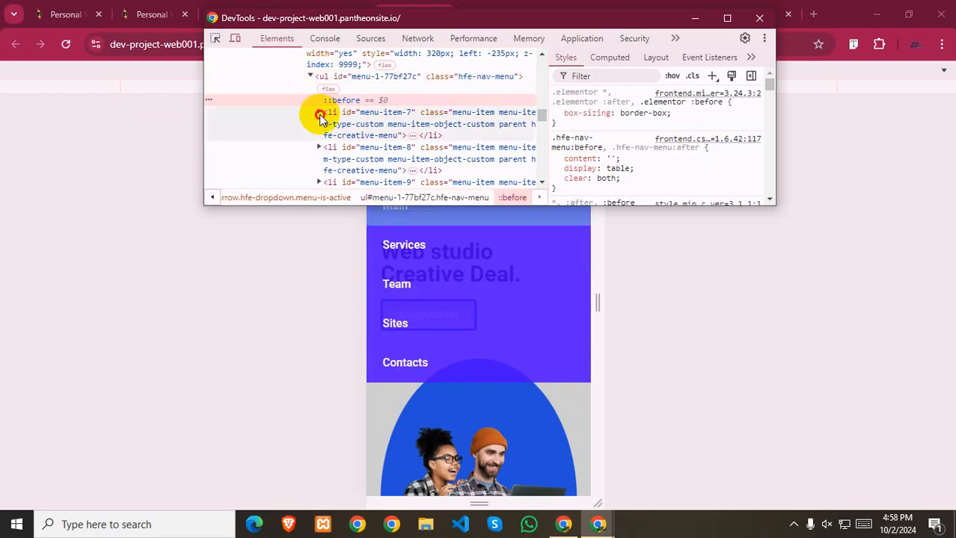
pyautogui.click(320, 114)
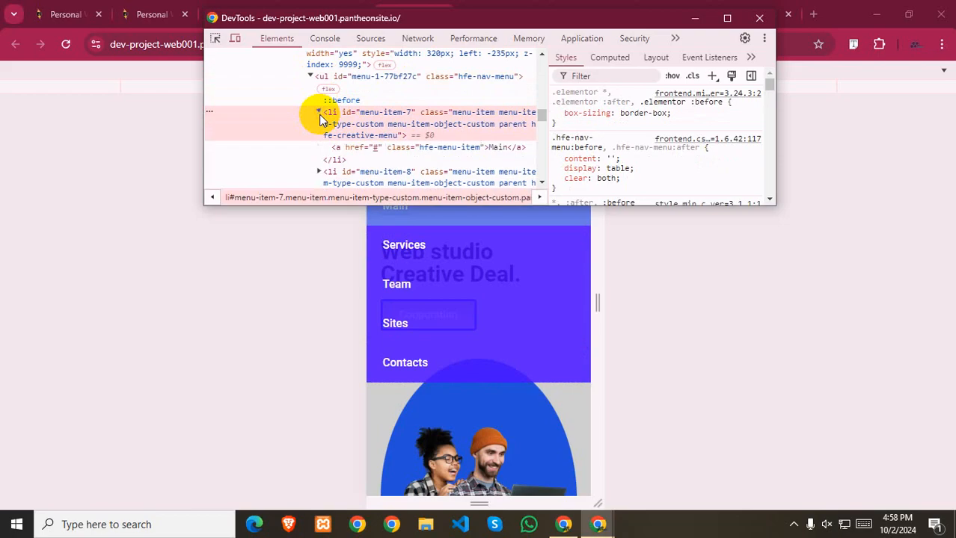
pyautogui.click(342, 148)
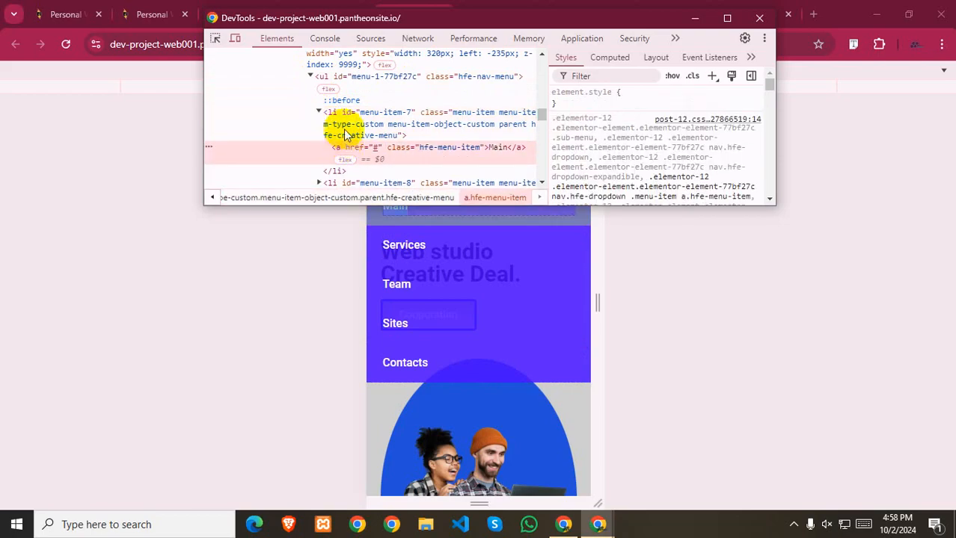
pyautogui.click(383, 77)
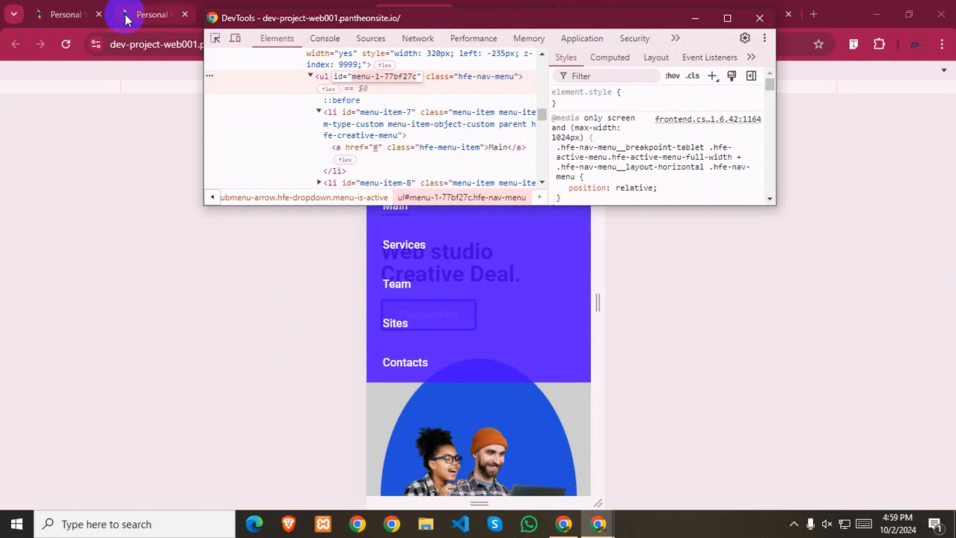
pyautogui.click(565, 526)
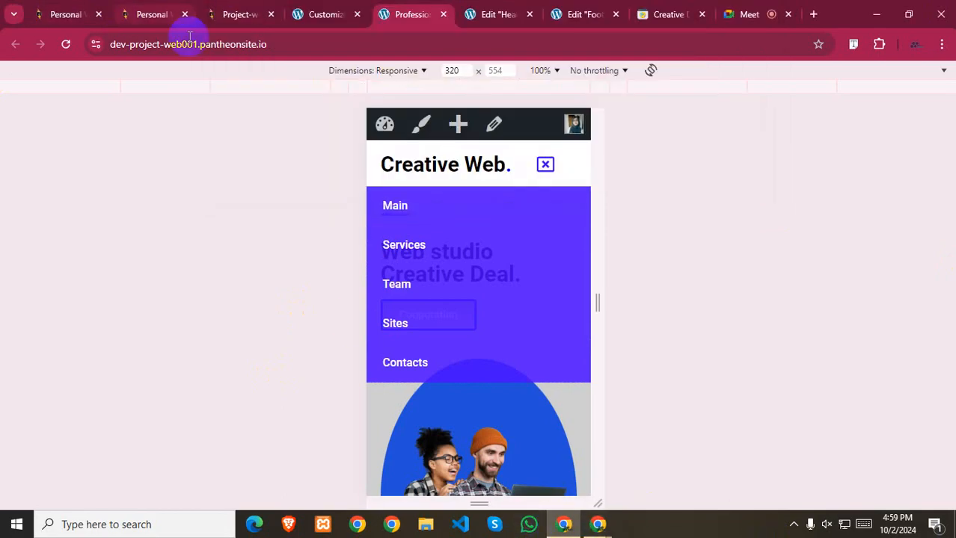
# - Return to the Customizer's Additional CSS and start an empty #menu-1-77bf27c li a rule below the menu hover rule
pyautogui.click(323, 14)
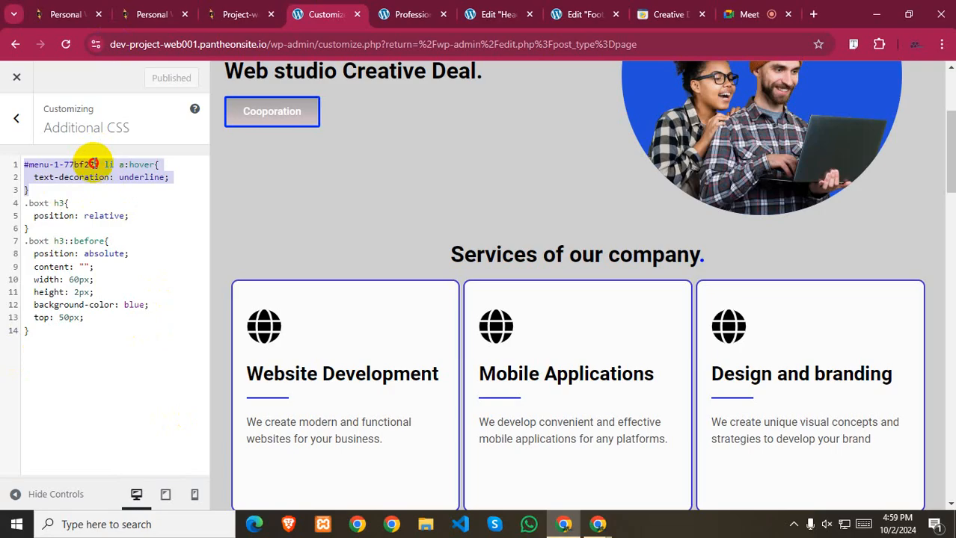
pyautogui.click(44, 193)
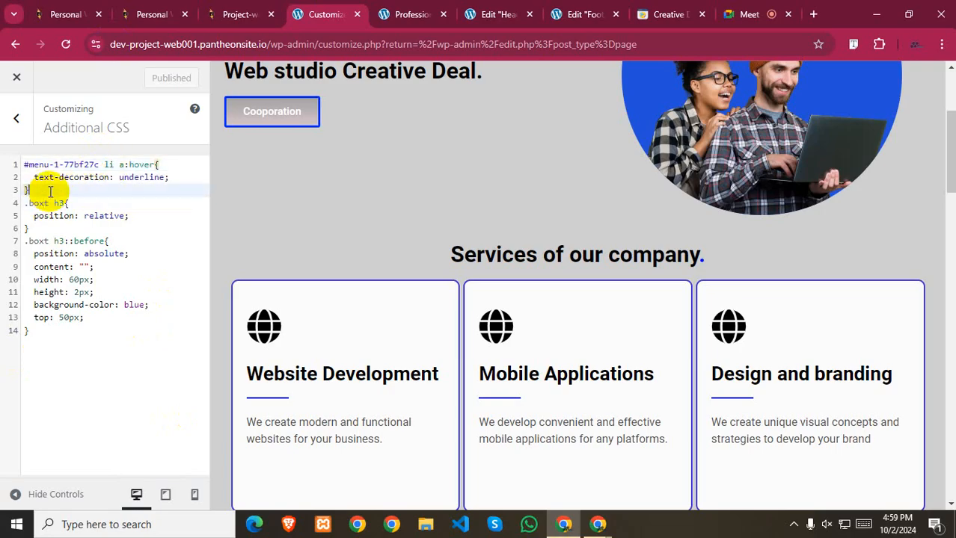
pyautogui.press('Return')
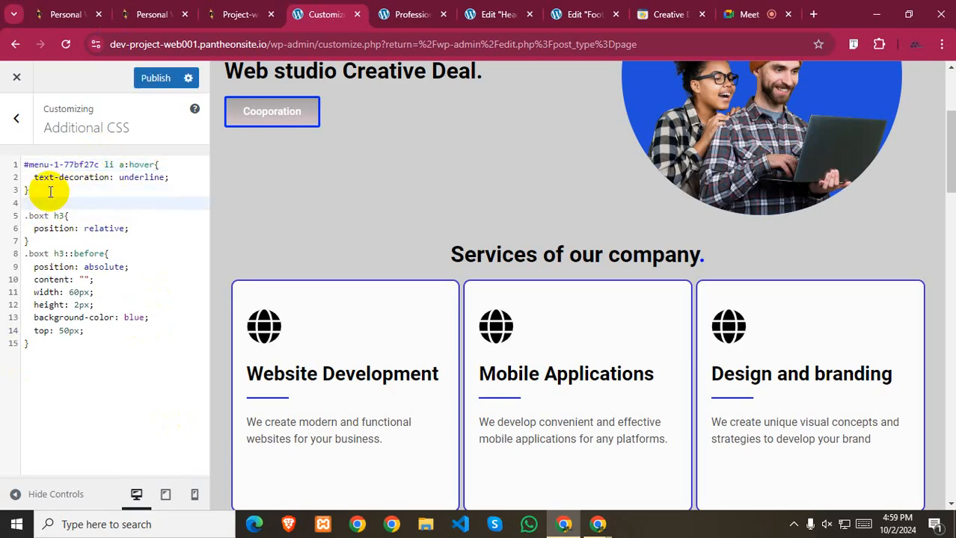
pyautogui.write('.')
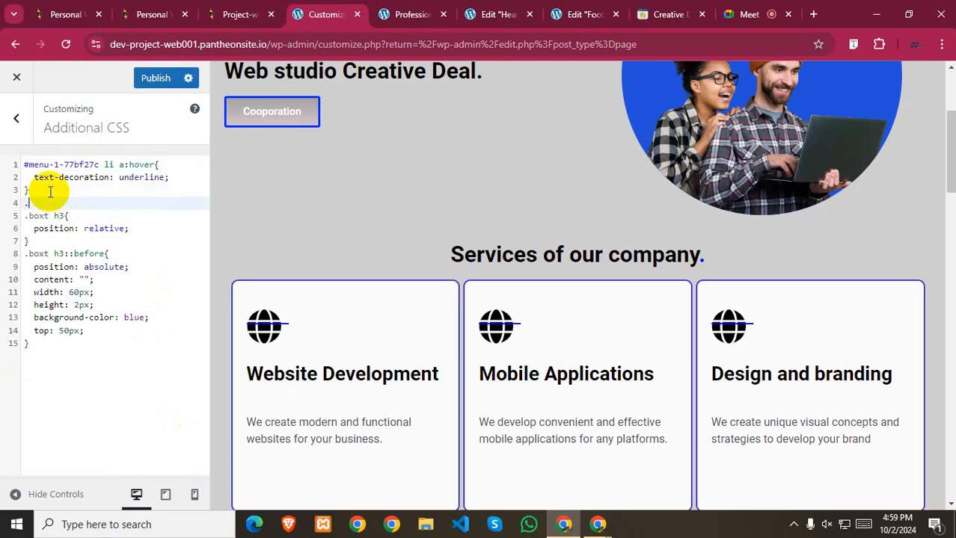
pyautogui.press('BackSpace')
pyautogui.write('#')
pyautogui.write('menu-1-77bf27c')
pyautogui.write('li a{')
pyautogui.press('Return')
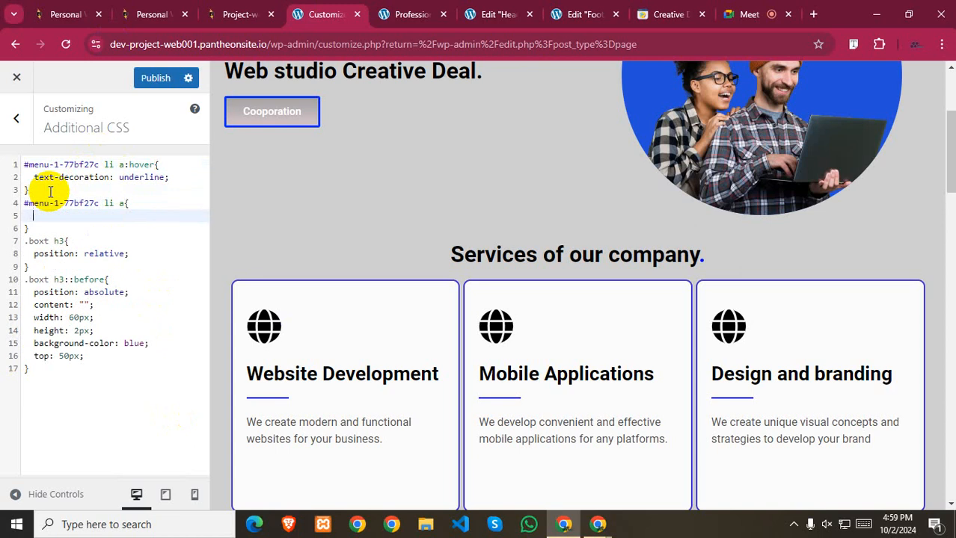
# - Add text-align: center; to the #menu-1-77bf27c li a rule and publish the change
pyautogui.moveTo(607, 525)
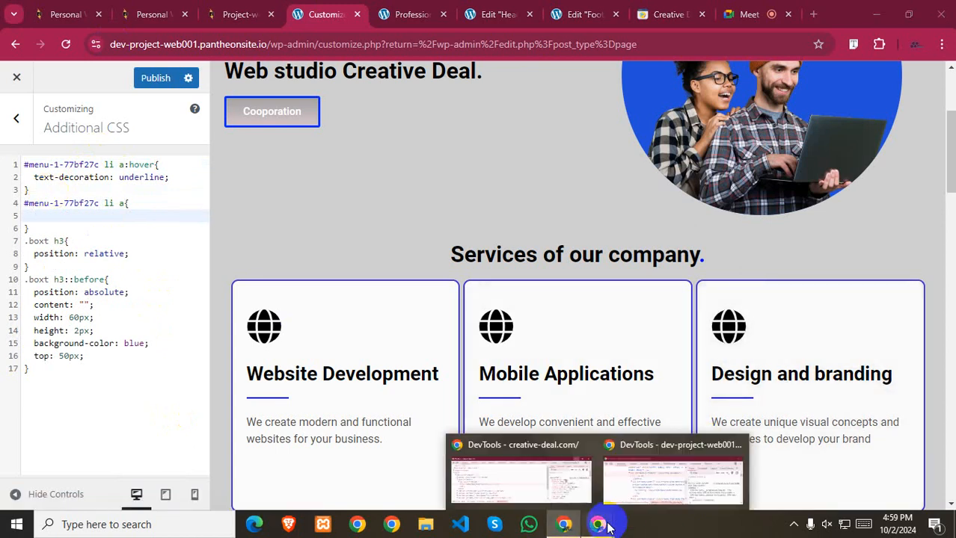
pyautogui.click(671, 488)
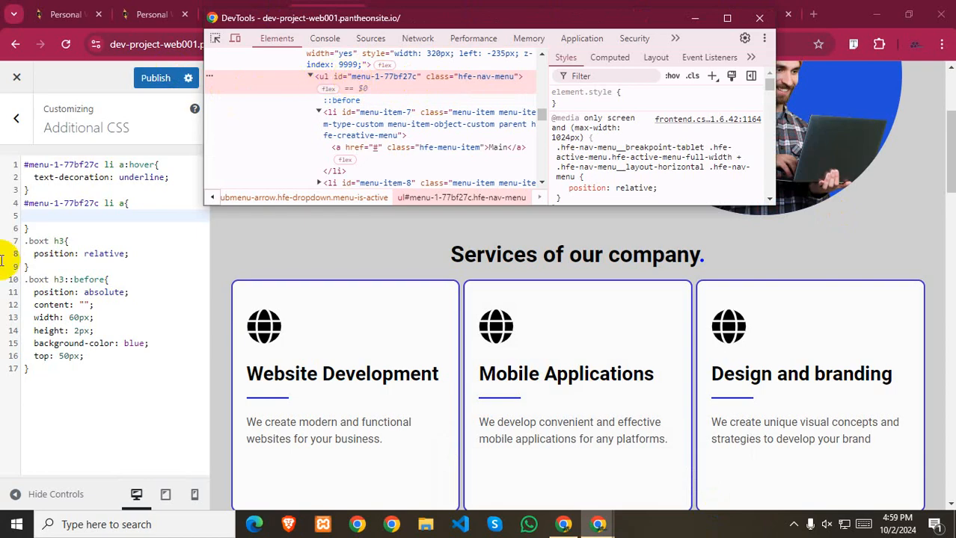
pyautogui.click(69, 216)
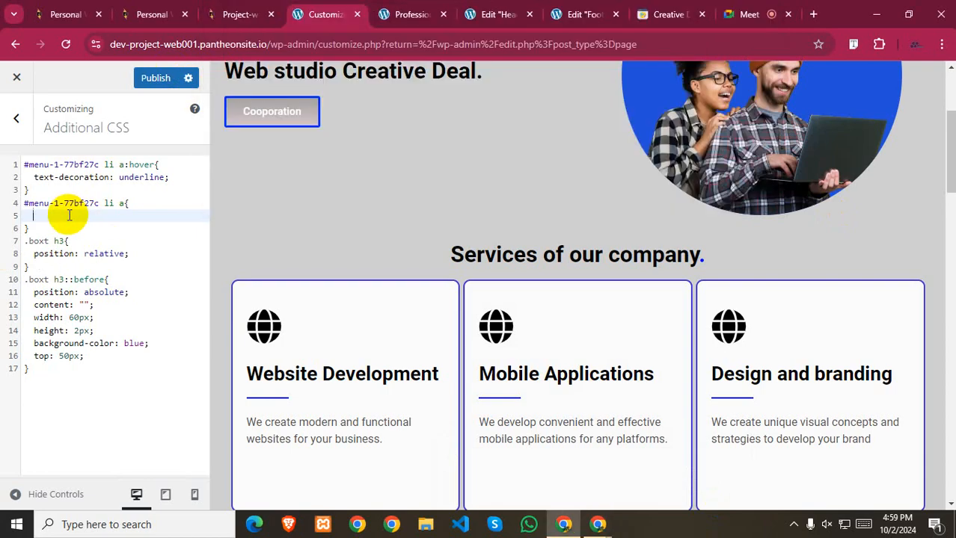
pyautogui.write('te')
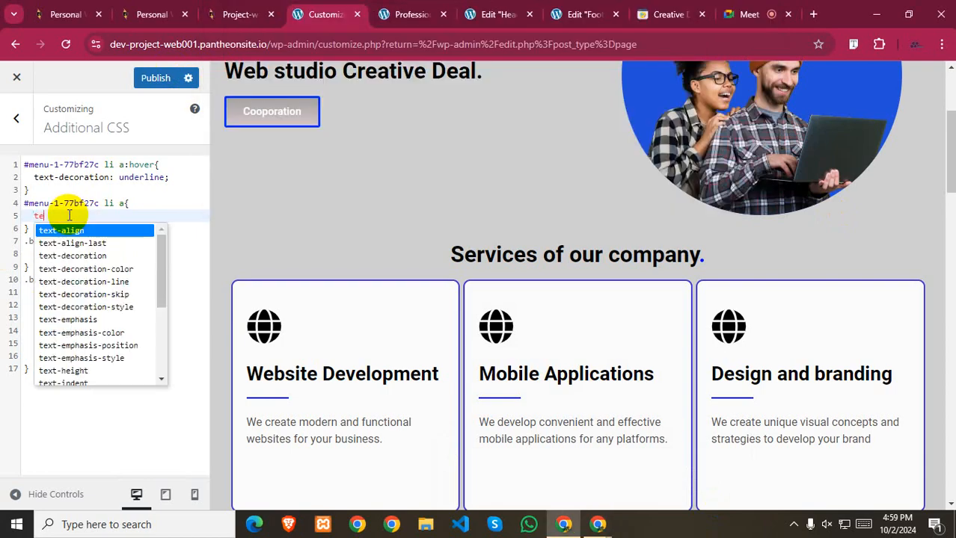
pyautogui.press('Return')
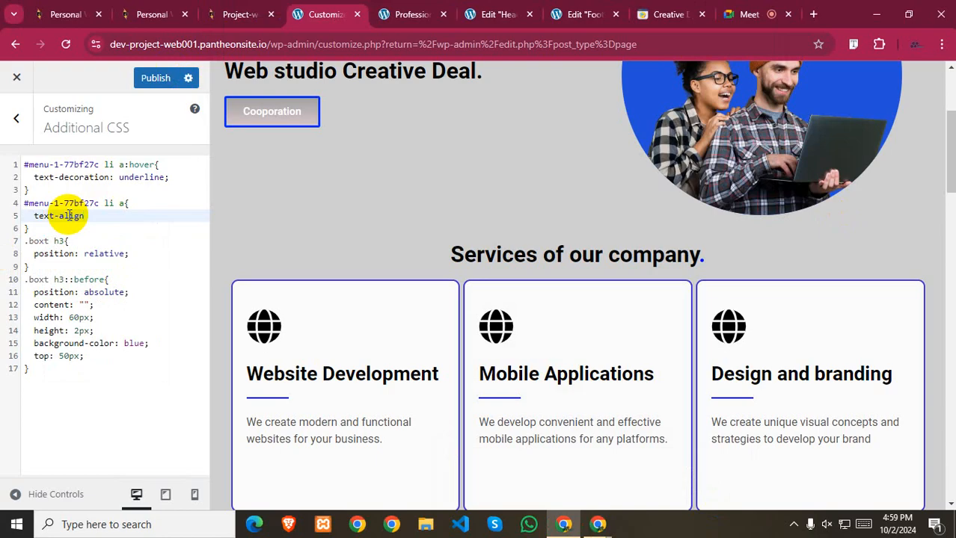
pyautogui.write(': ')
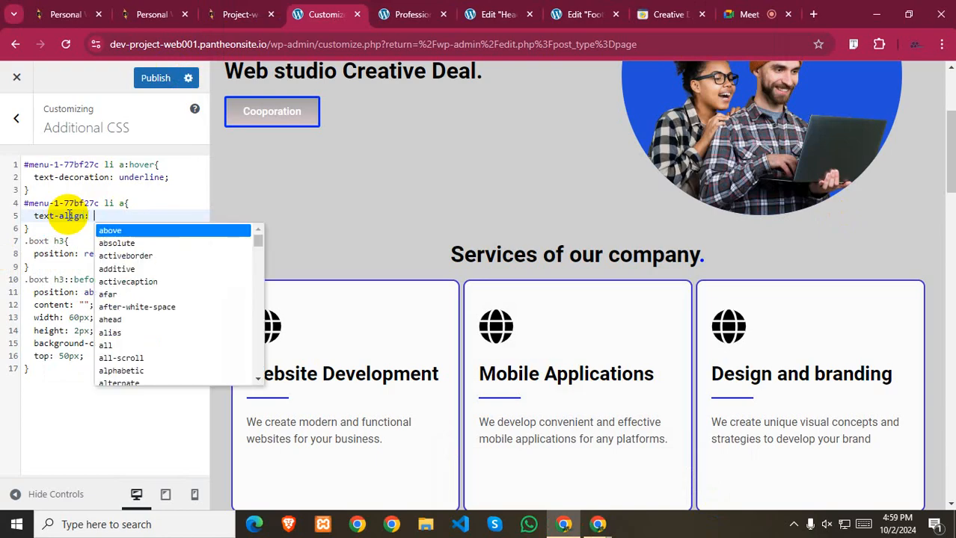
pyautogui.write('center;')
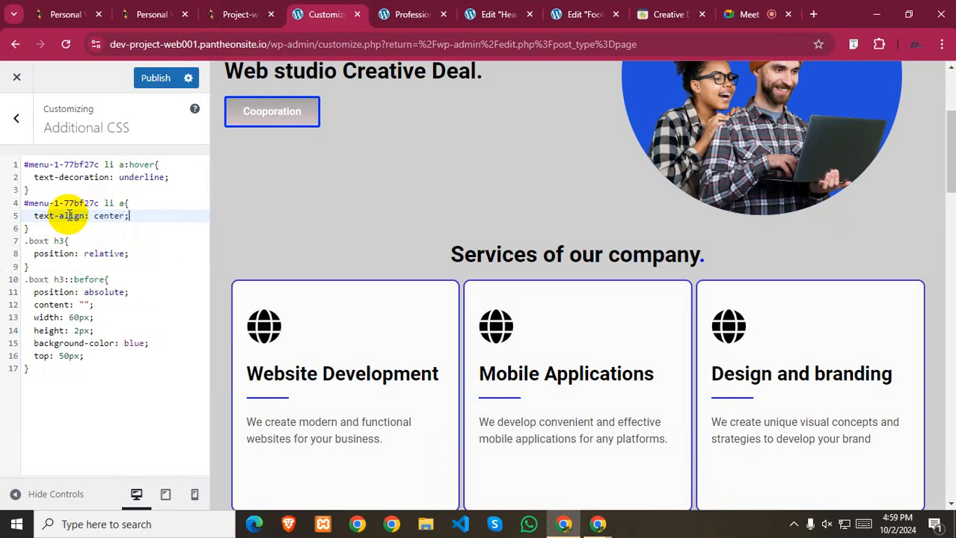
pyautogui.click(154, 79)
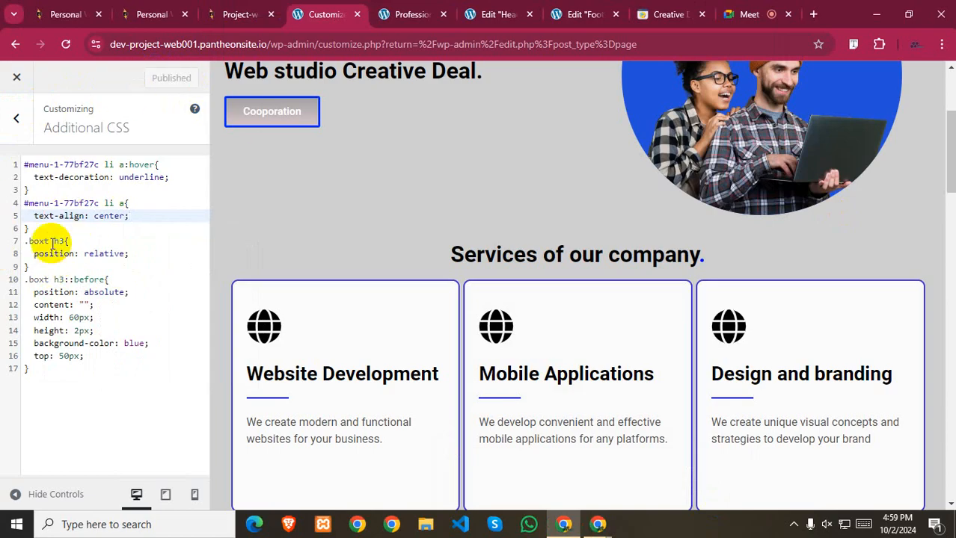
pyautogui.moveTo(27, 233); pyautogui.dragTo(6, 203)
pyautogui.hotkey('ctrl', 'c')
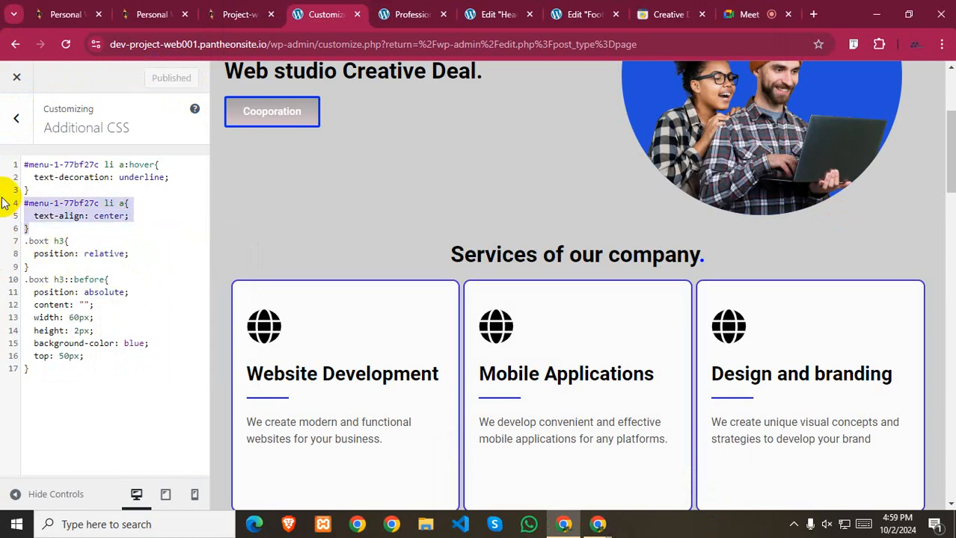
pyautogui.press('BackSpace')
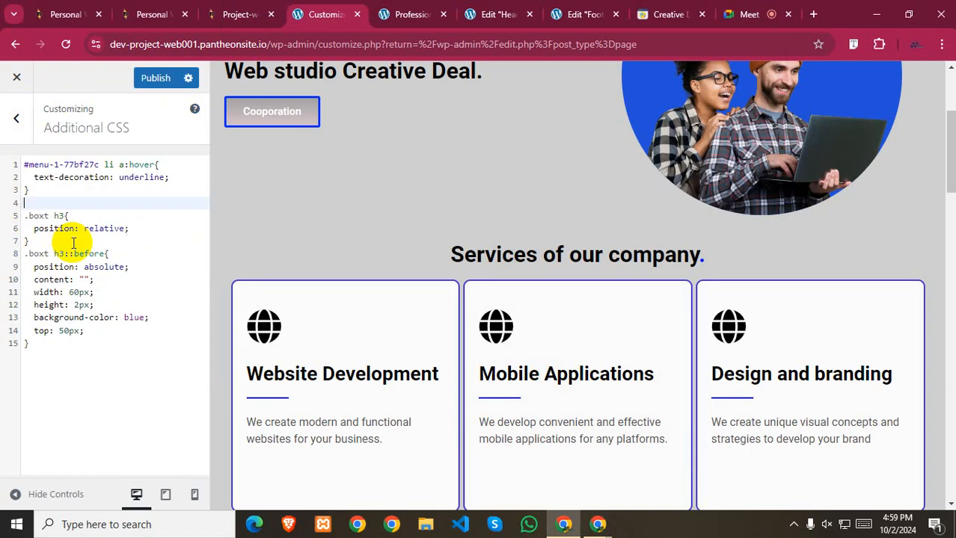
pyautogui.write('media(max-width:700px')
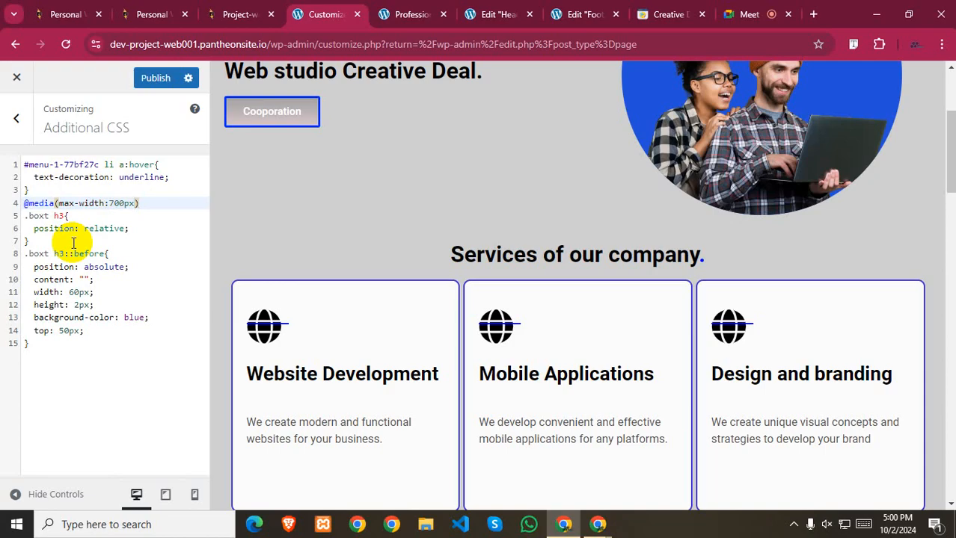
pyautogui.write('{')
pyautogui.press('Return')
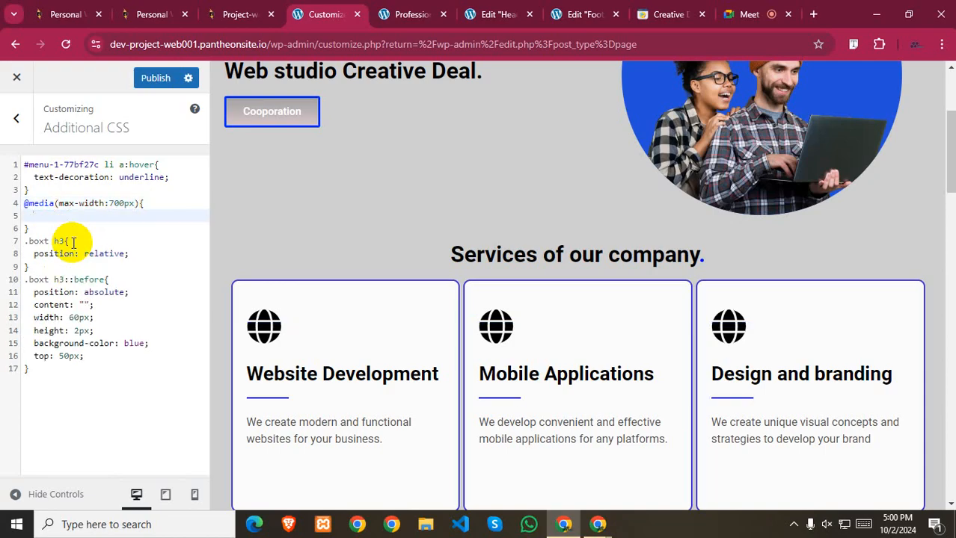
pyautogui.hotkey('ctrl', 'v')
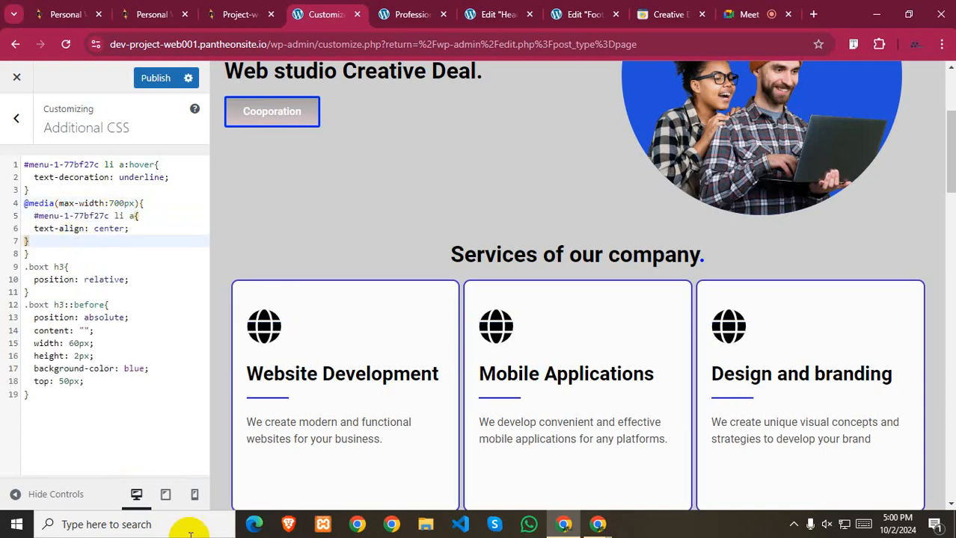
pyautogui.click(154, 81)
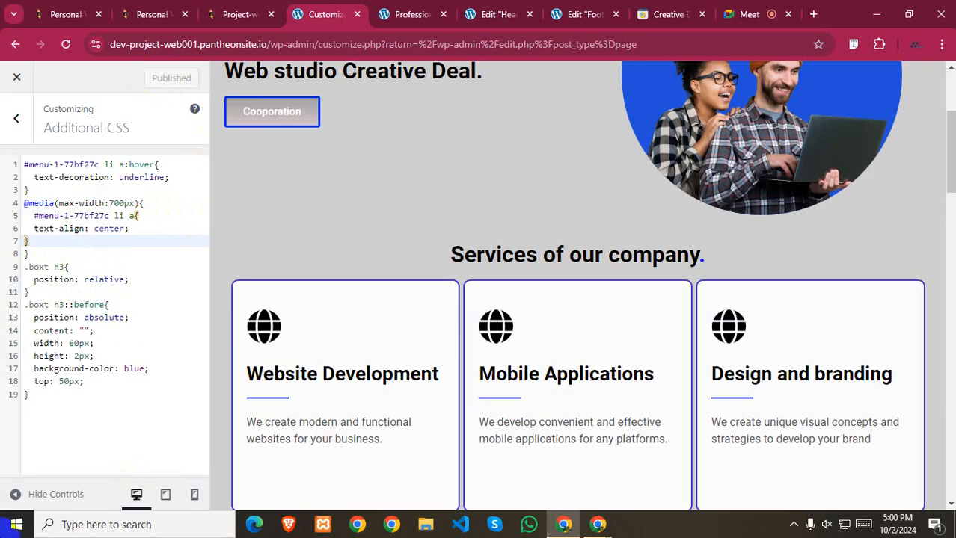
# - Set the media query's max-width to 800px and publish the CSS
pyautogui.click(111, 204)
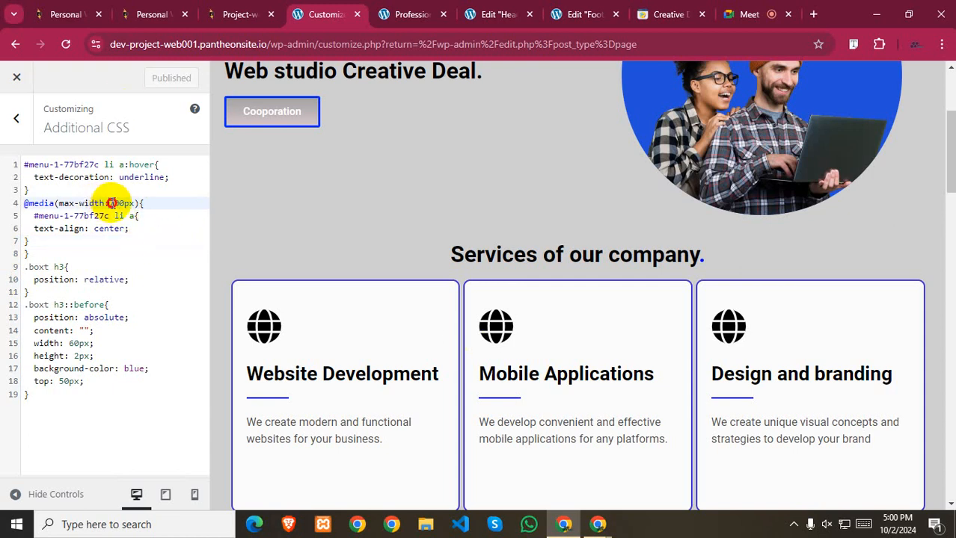
pyautogui.doubleClick(112, 204)
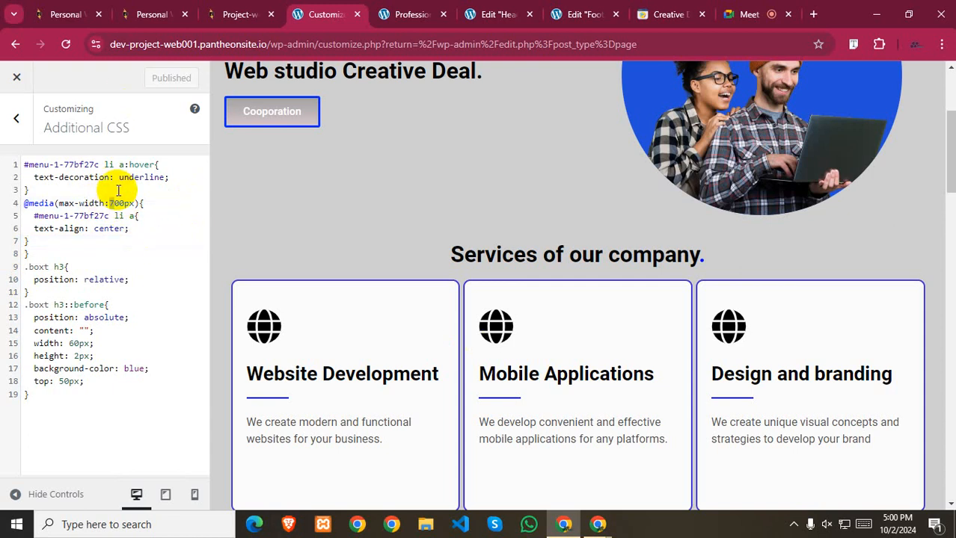
pyautogui.write('8')
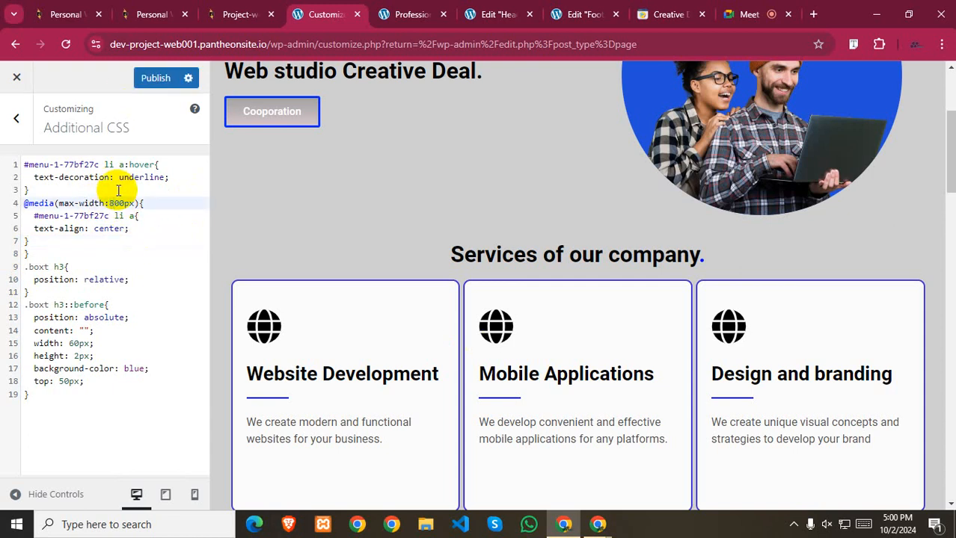
pyautogui.click(150, 78)
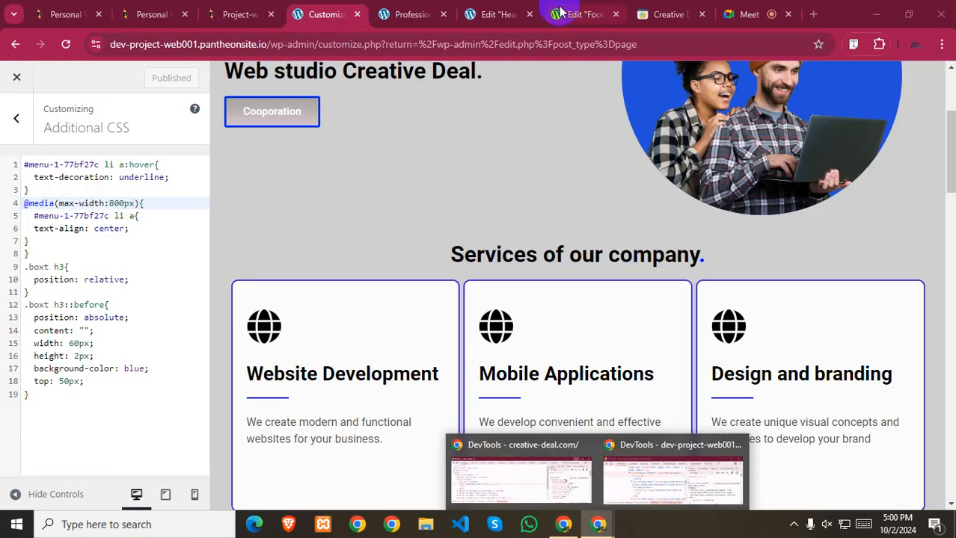
# - Reload the live site in the mobile view, reopen its menu and inspect the Main link
pyautogui.click(430, 14)
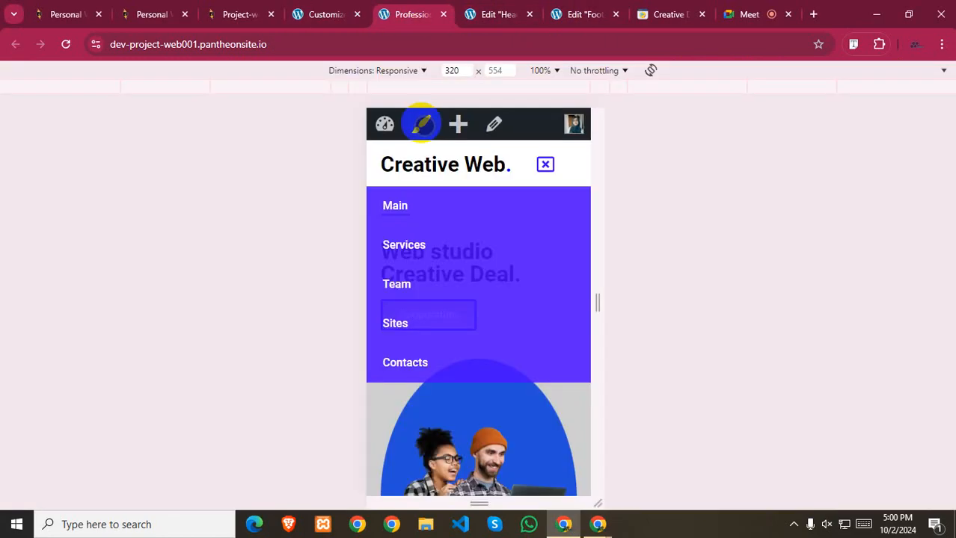
pyautogui.click(67, 44)
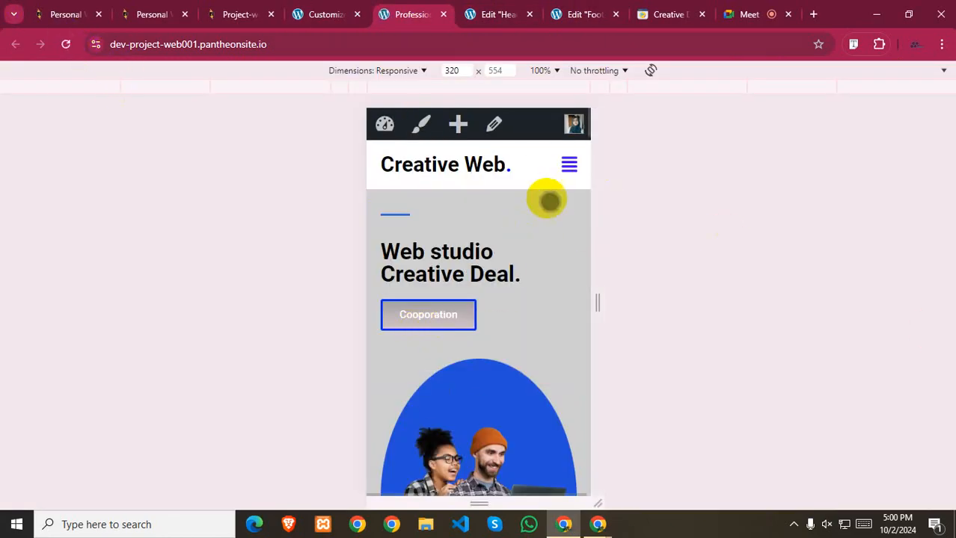
pyautogui.click(569, 168)
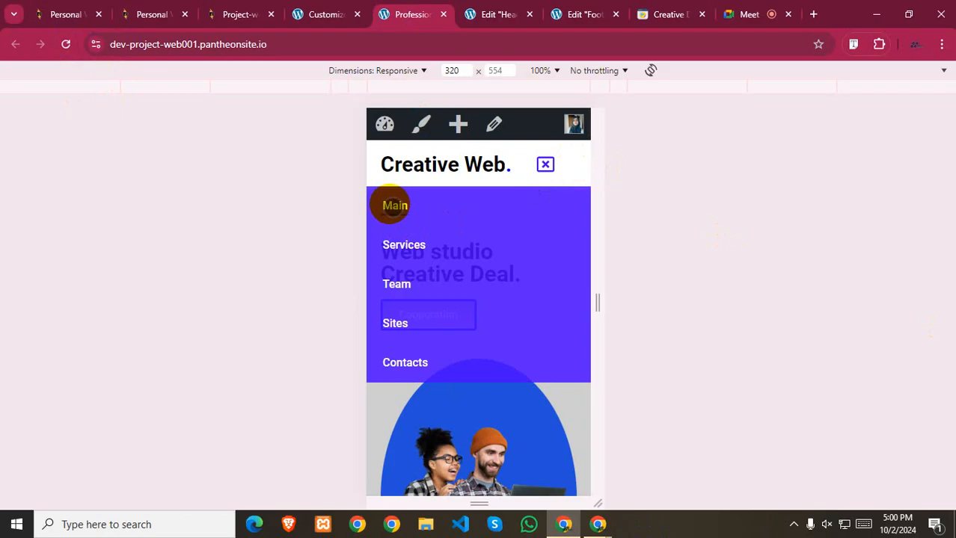
pyautogui.rightClick(391, 209)
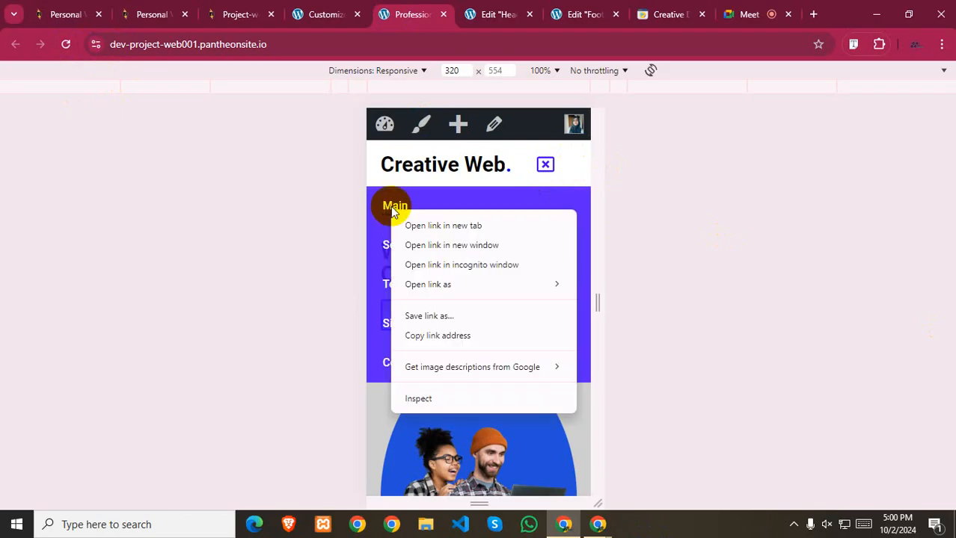
pyautogui.click(448, 397)
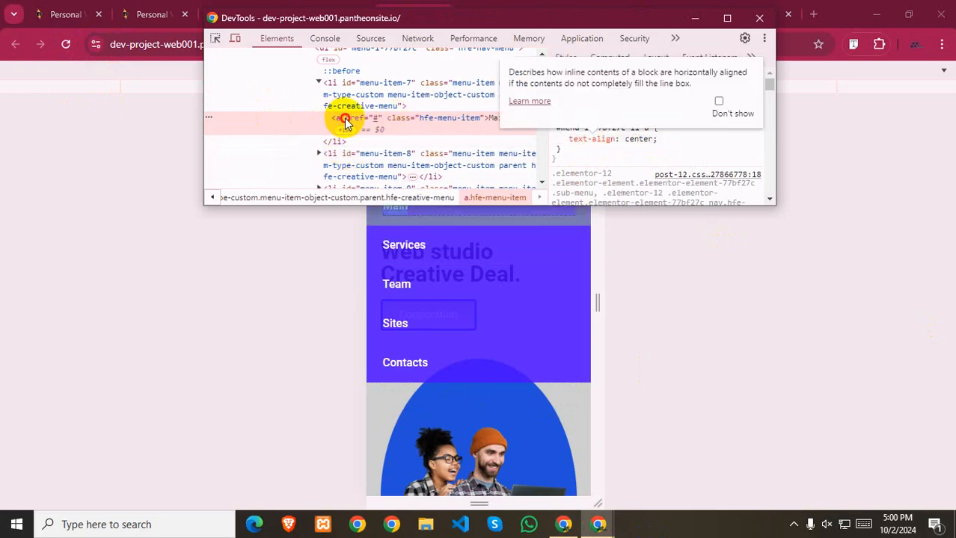
# - Add !important to the text-align: center declaration in the Main link's inspected media query rule
pyautogui.click(719, 111)
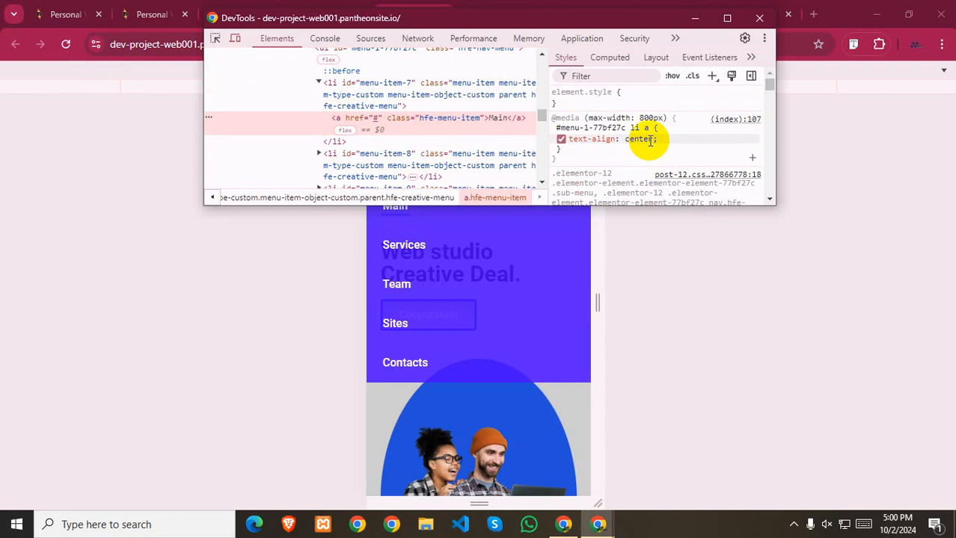
pyautogui.press('Right')
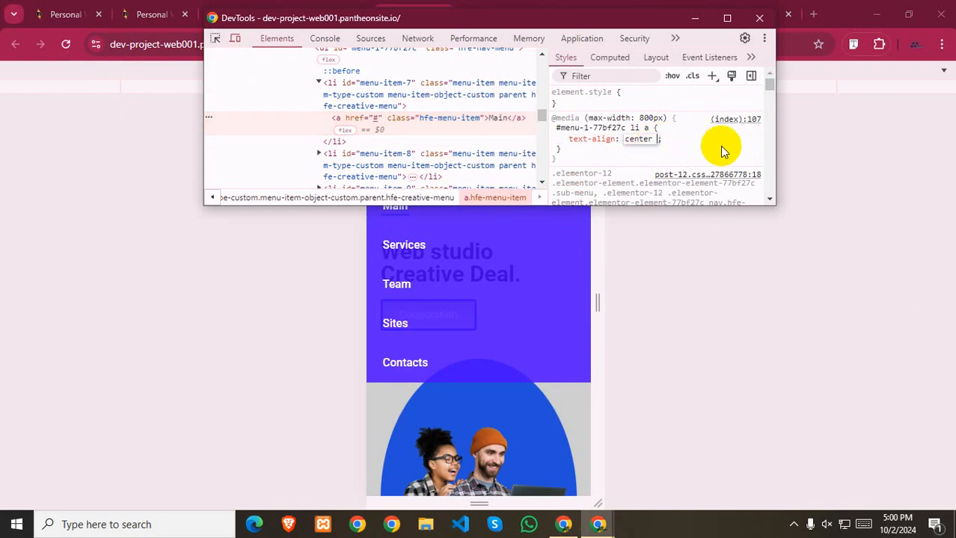
pyautogui.write('!i')
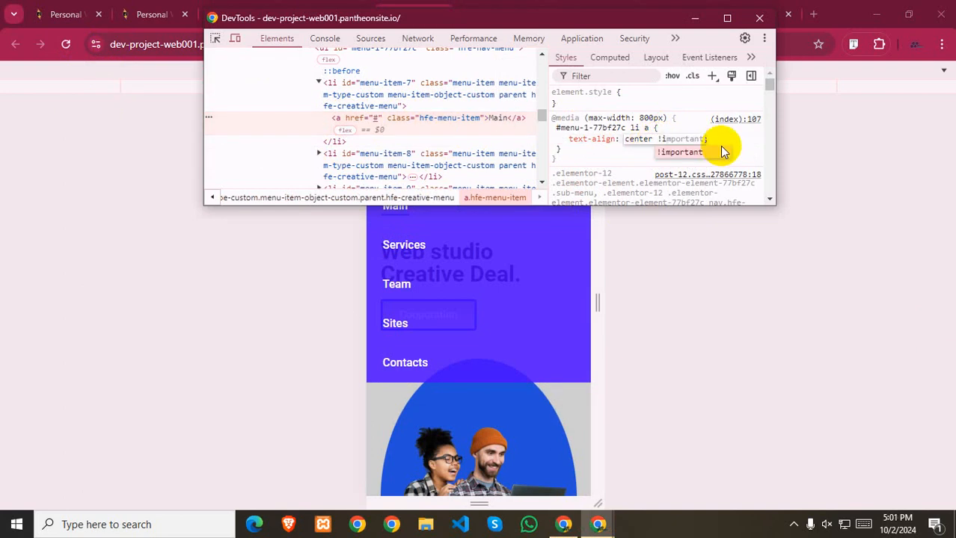
pyautogui.click(719, 146)
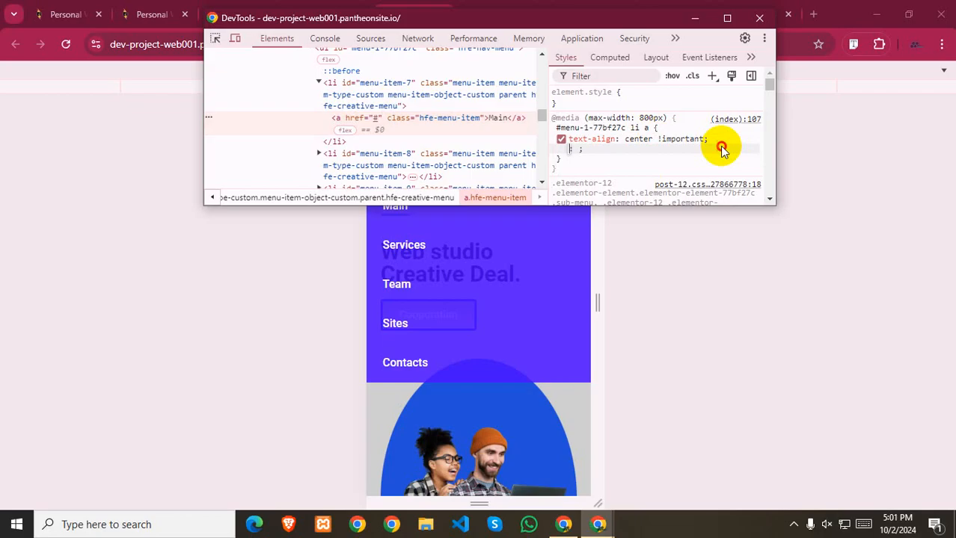
pyautogui.click(721, 147)
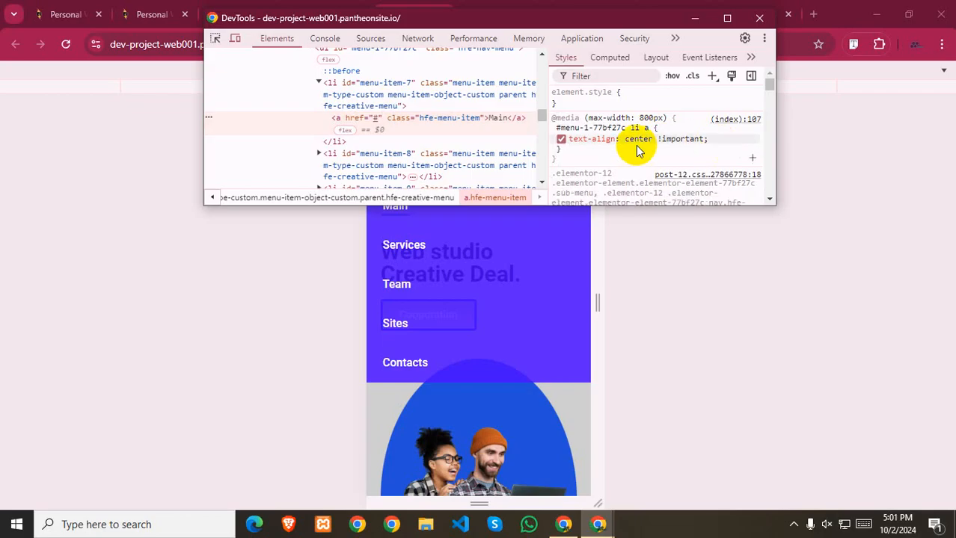
# - Add a display: block declaration to the Main link's inspected #menu-1-77bf27c li a rule inside the max-width: 800px media query
pyautogui.click(368, 121)
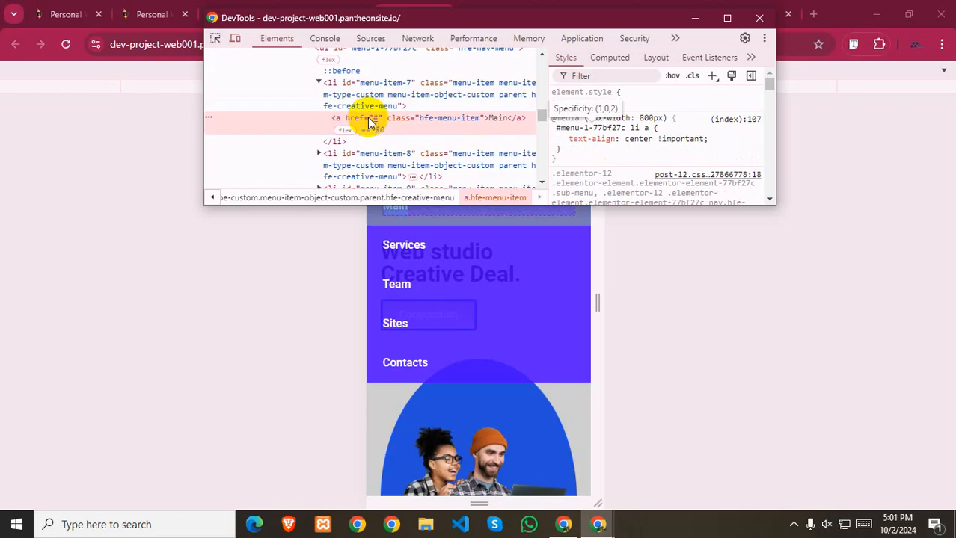
pyautogui.click(333, 86)
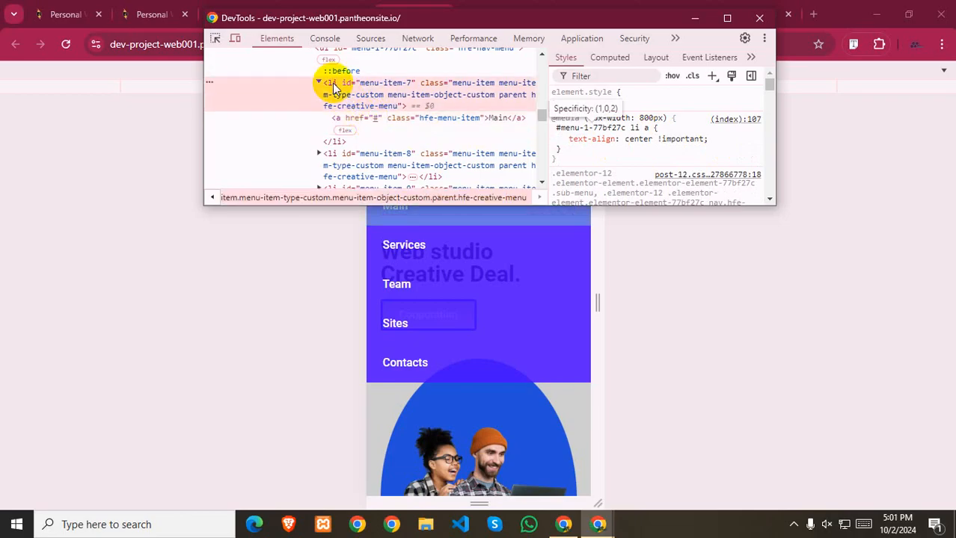
pyautogui.click(350, 120)
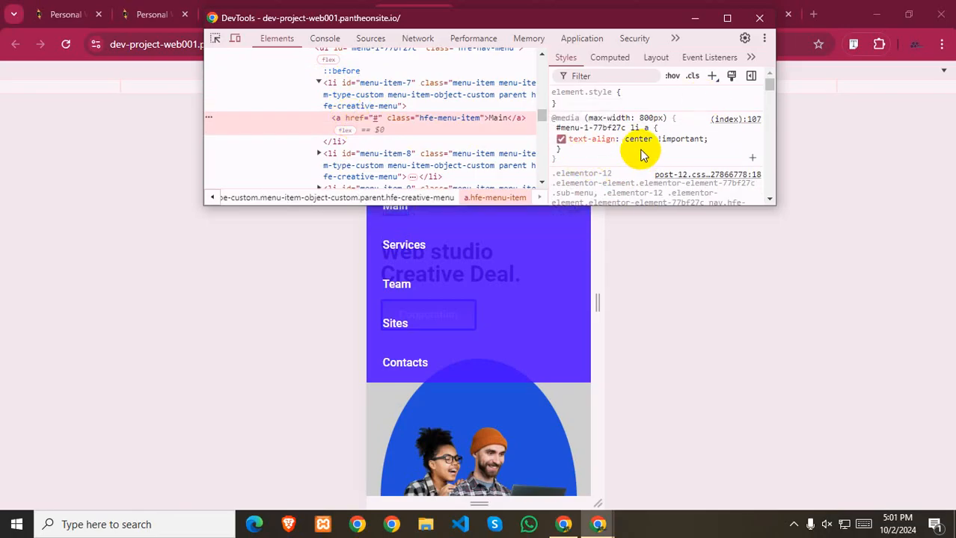
pyautogui.click(640, 152)
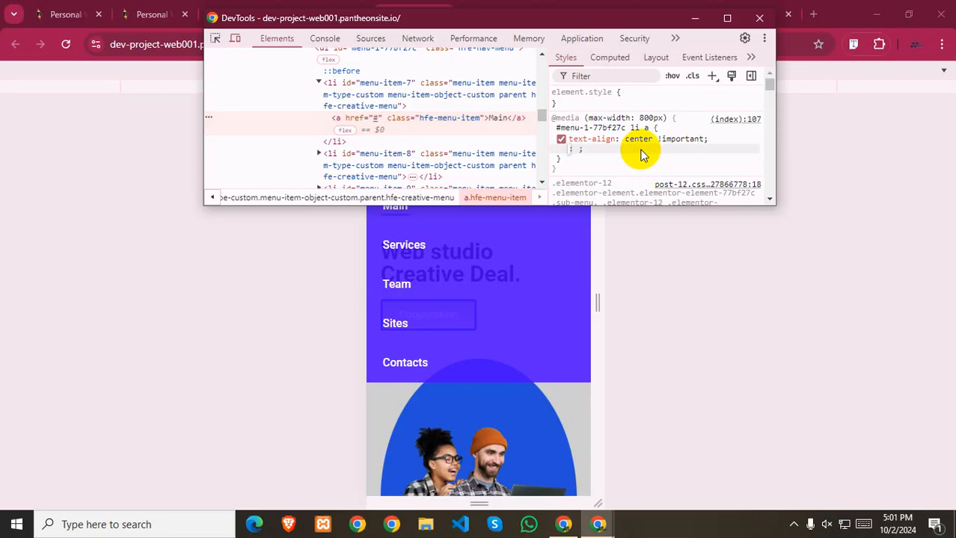
pyautogui.write('di')
pyautogui.press('Tab')
pyautogui.write('i')
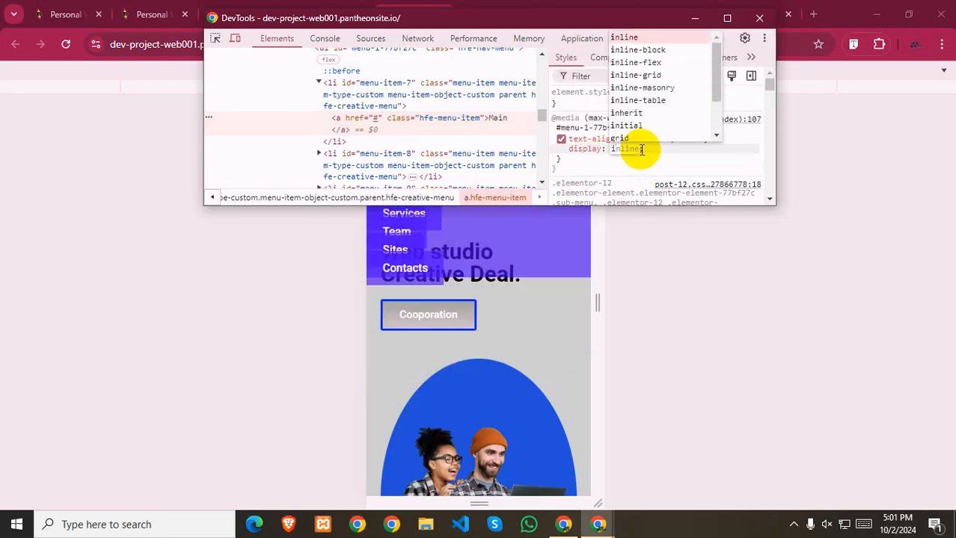
pyautogui.press('BackSpace')
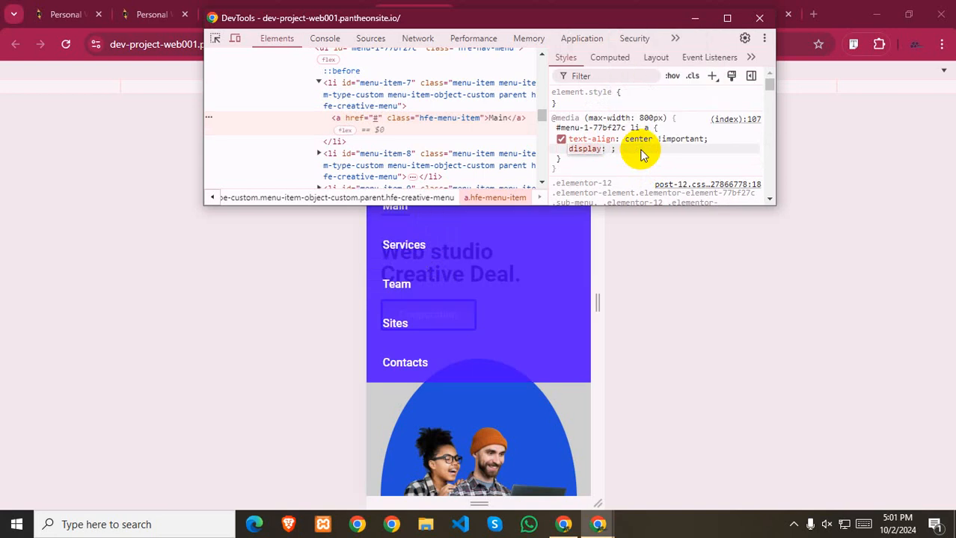
pyautogui.press('Tab')
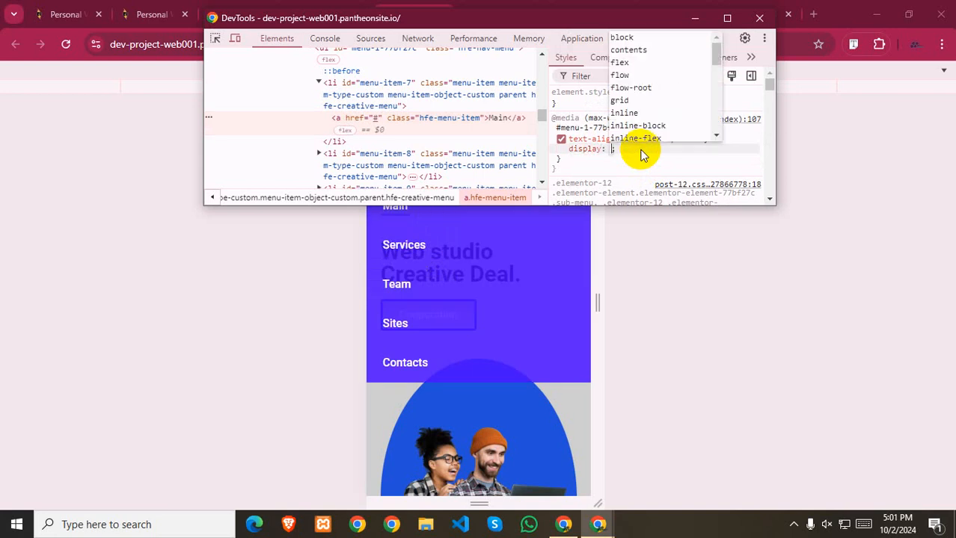
pyautogui.write('blo')
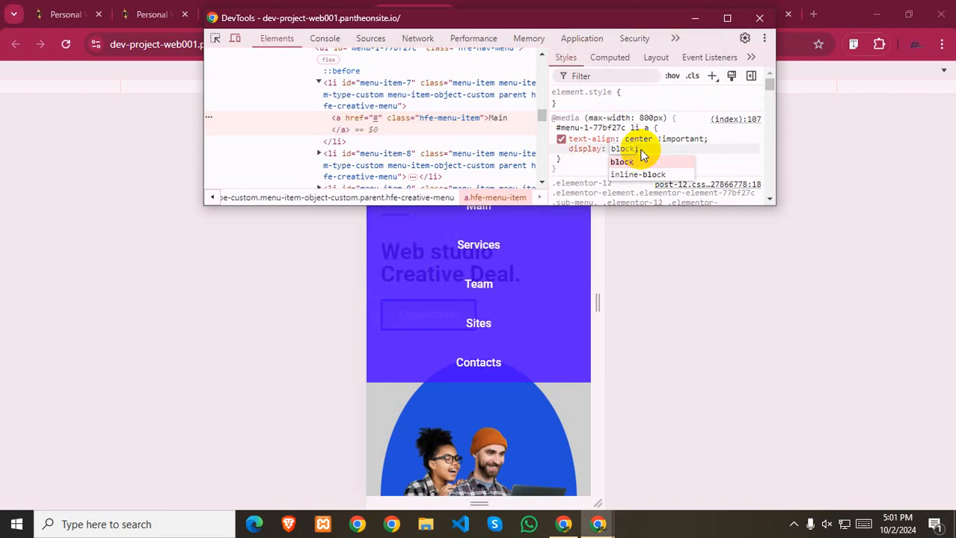
pyautogui.press('Return')
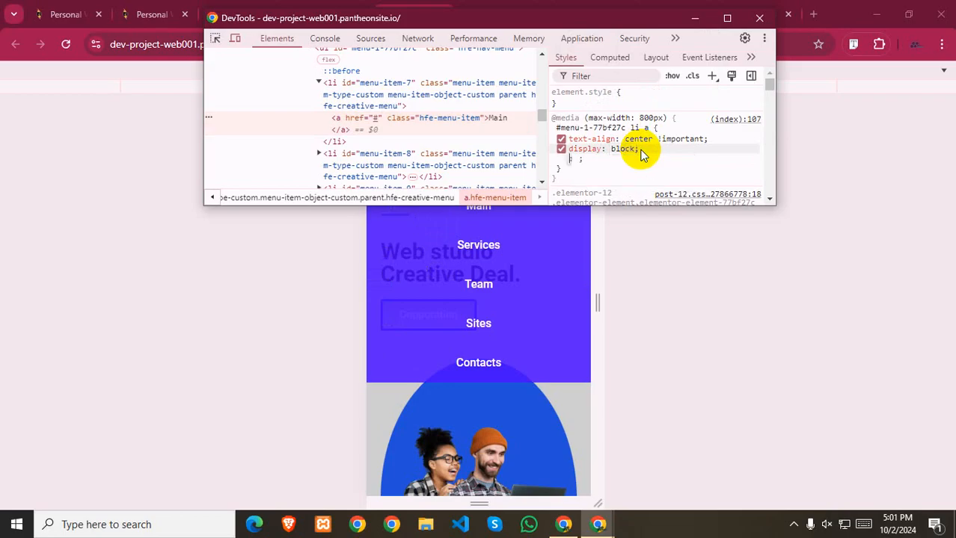
pyautogui.click(658, 153)
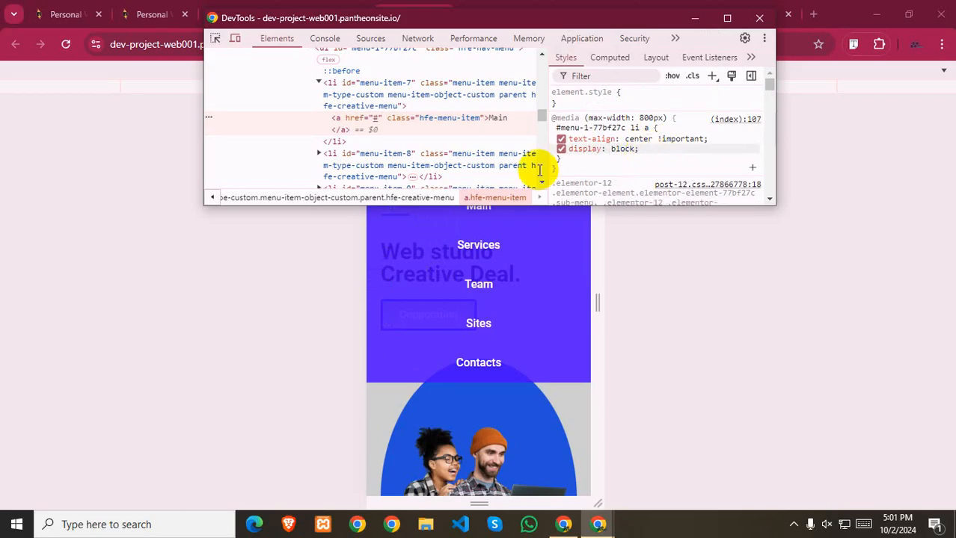
# - Check the mobile menu unobstructed, then remove !important from the Main link's text-align: center declaration
pyautogui.click(696, 17)
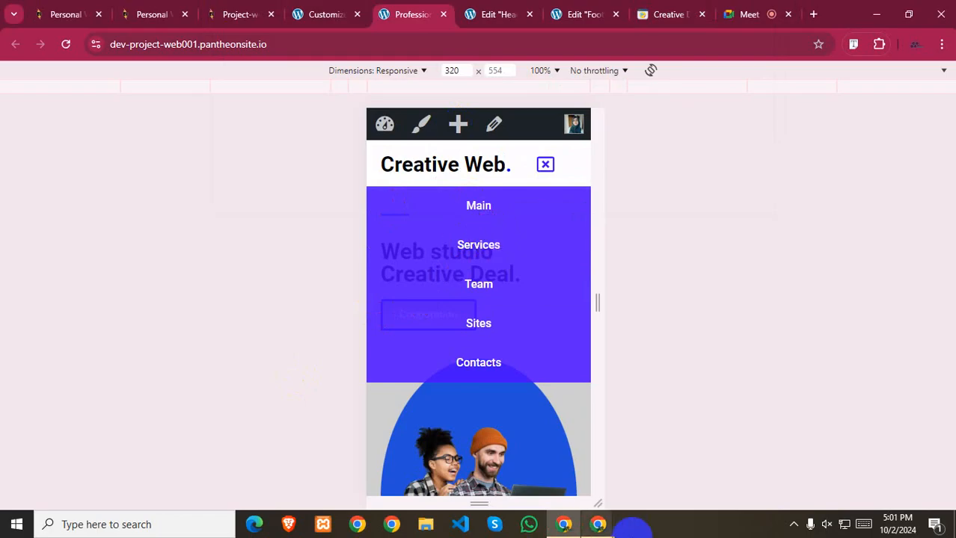
pyautogui.moveTo(598, 521)
pyautogui.click(618, 478)
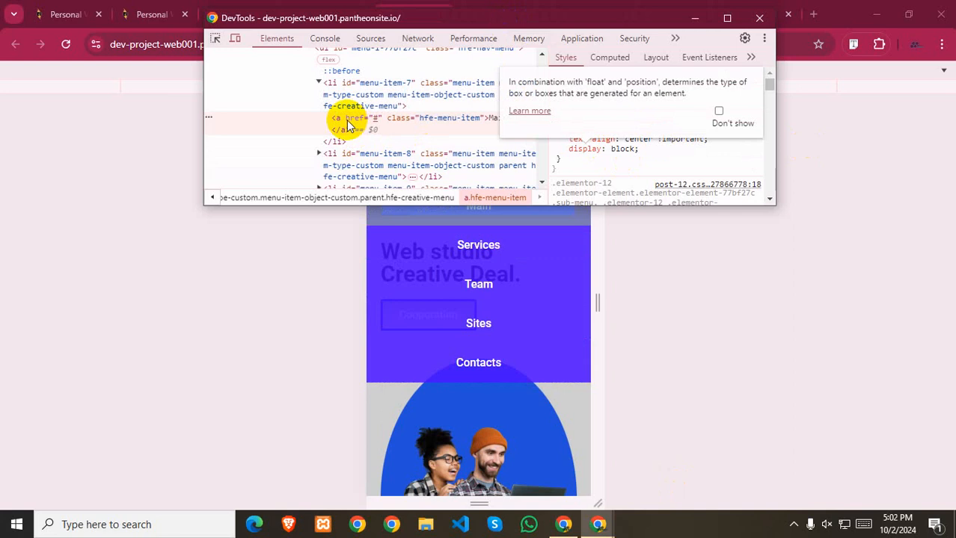
pyautogui.click(679, 137)
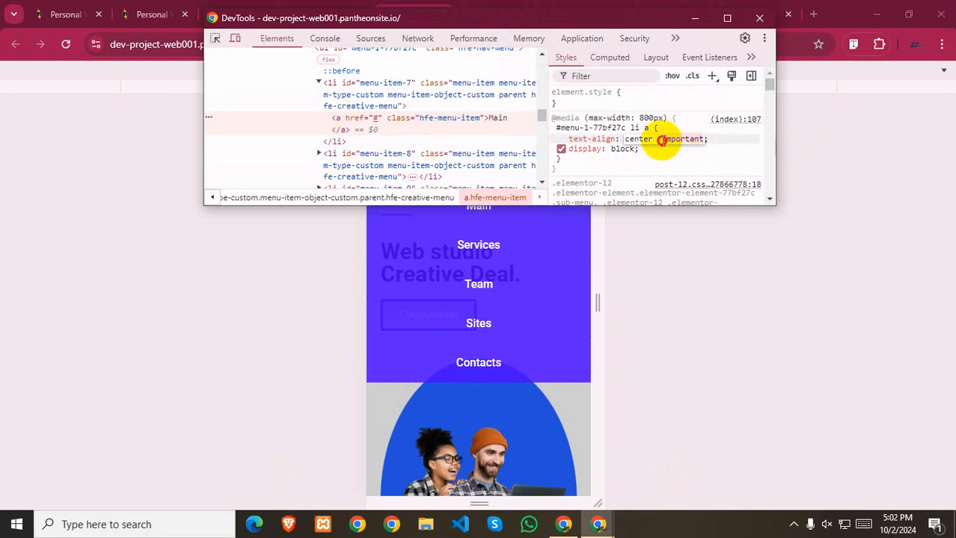
pyautogui.moveTo(657, 139); pyautogui.dragTo(705, 136)
pyautogui.press('BackSpace')
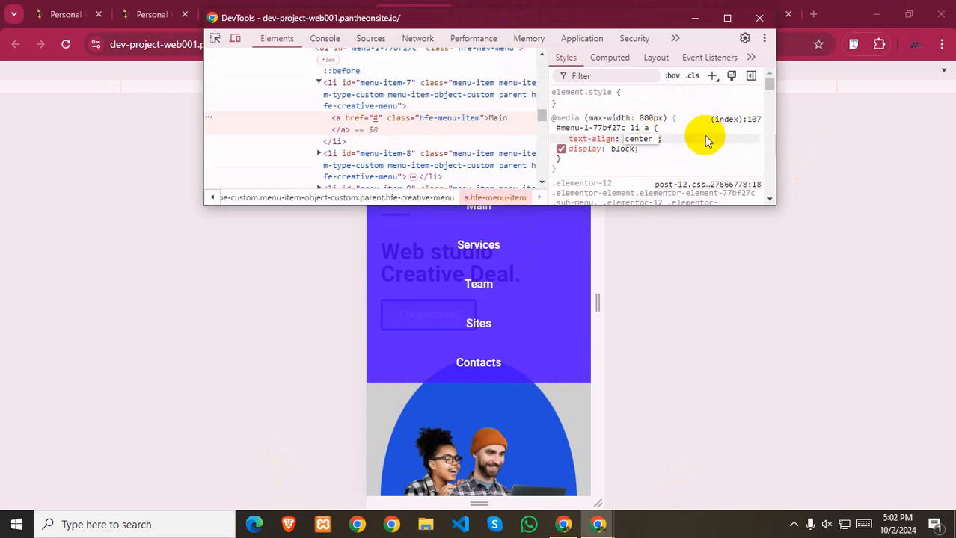
pyautogui.press('BackSpace')
pyautogui.click(742, 147)
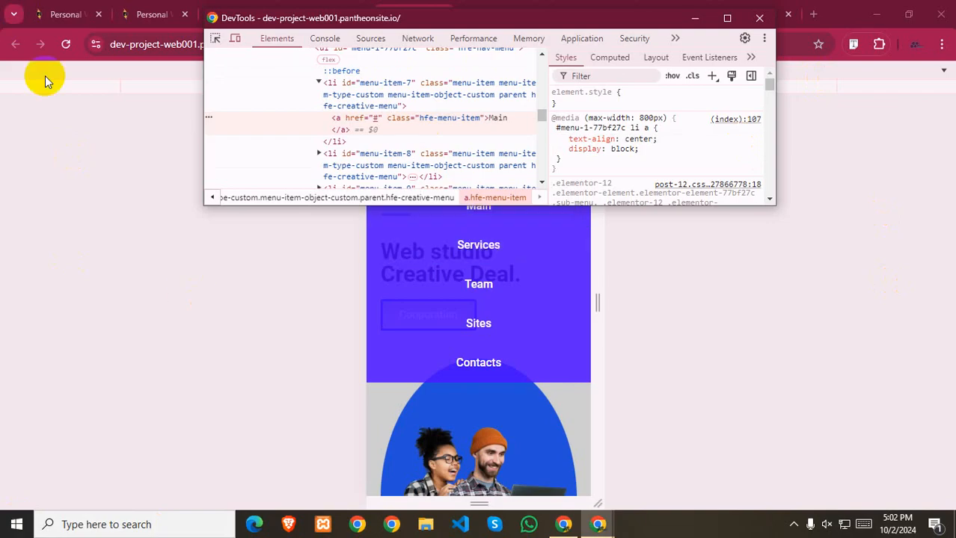
# - Move the inspector clear of the mobile menu and examine the menu-1-77bf27c list and the Main link's styles
pyautogui.moveTo(608, 26); pyautogui.dragTo(610, 422)
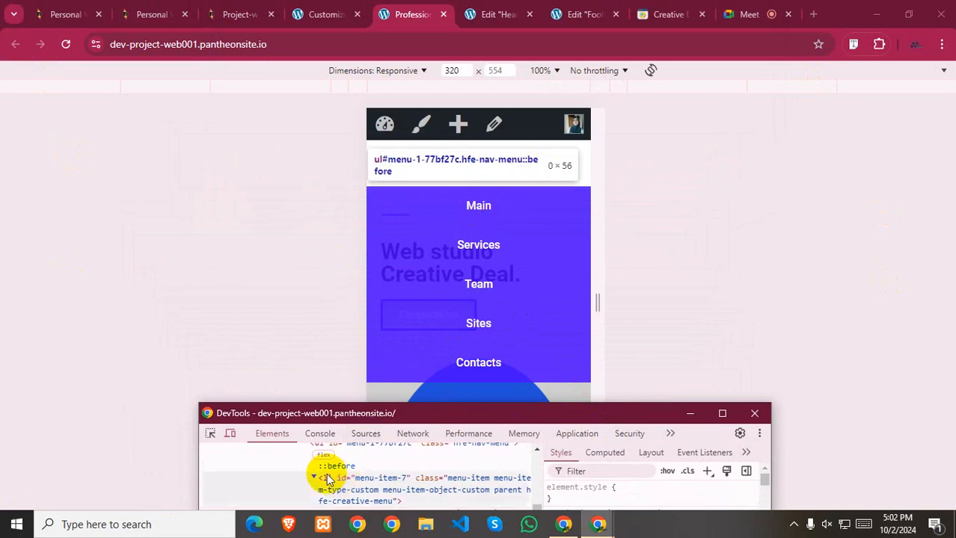
pyautogui.scroll(3, 317, 454)
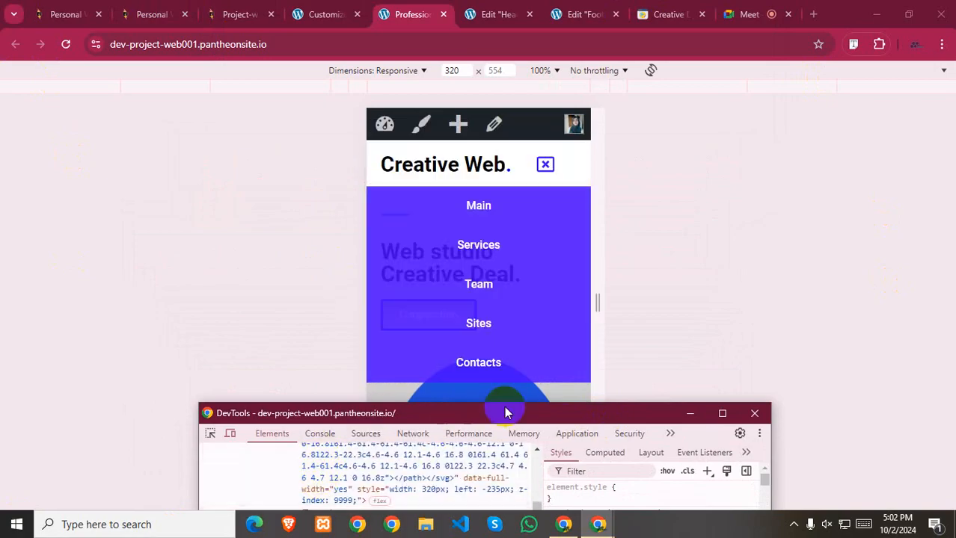
pyautogui.moveTo(512, 406); pyautogui.dragTo(512, 357)
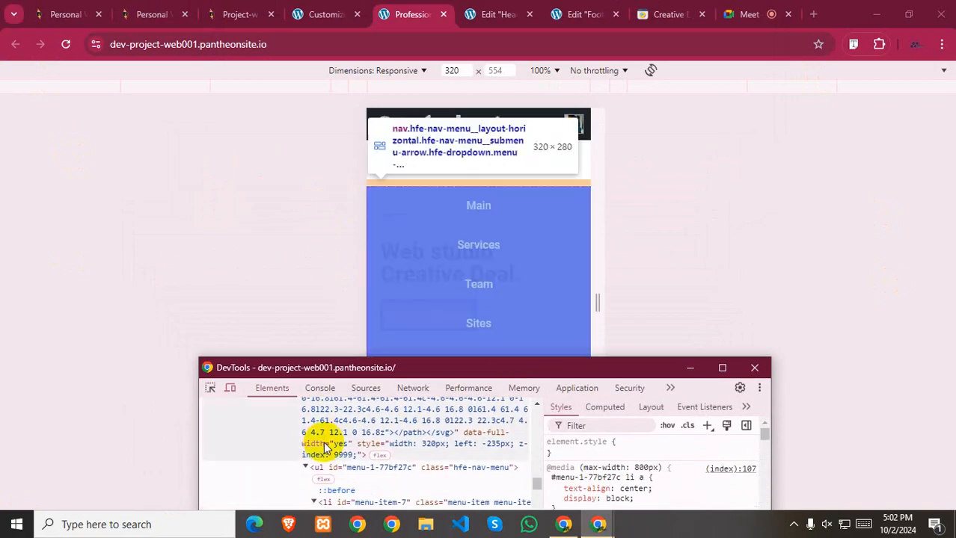
pyautogui.click(319, 467)
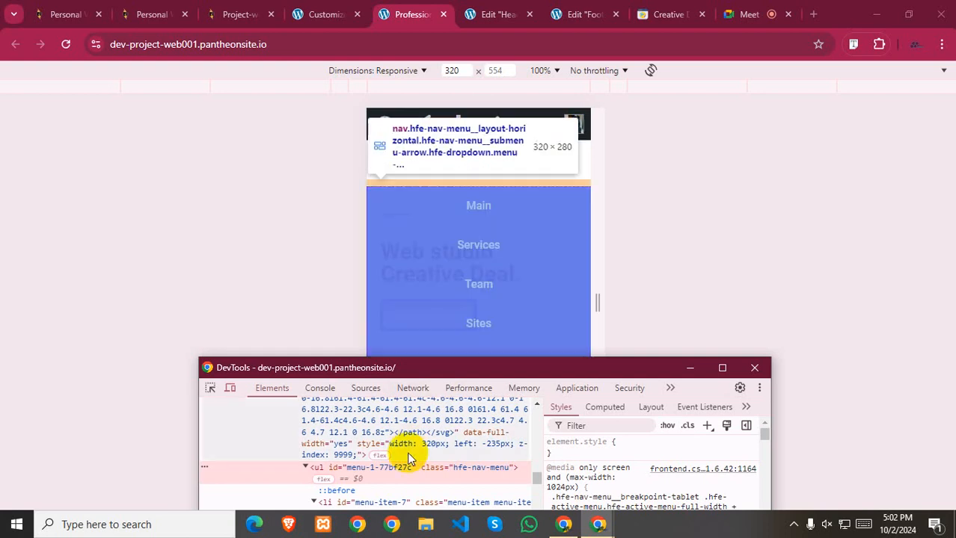
pyautogui.scroll(-2, 400, 445)
pyautogui.click(348, 470)
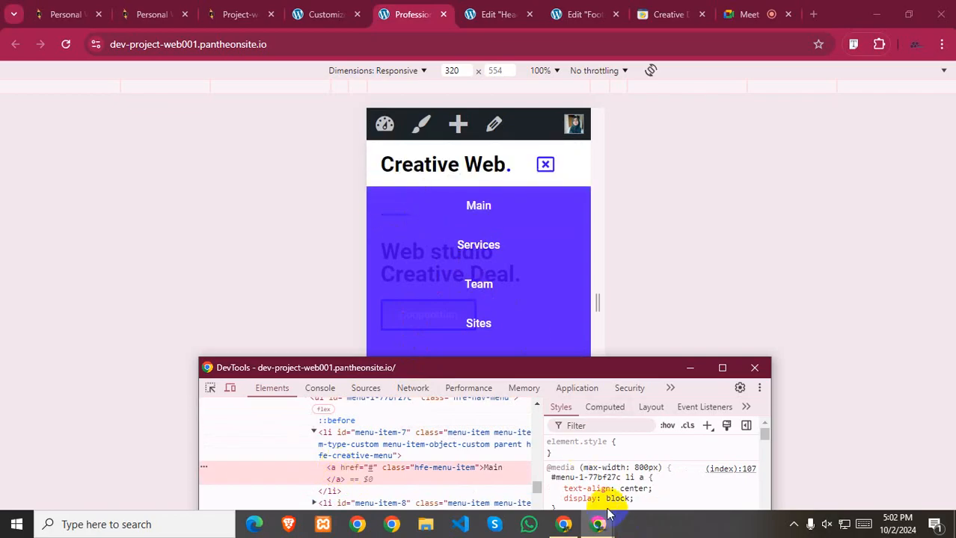
# - Disable display: block on the Main link and examine its remaining styles, box model and parent elements
pyautogui.click(556, 498)
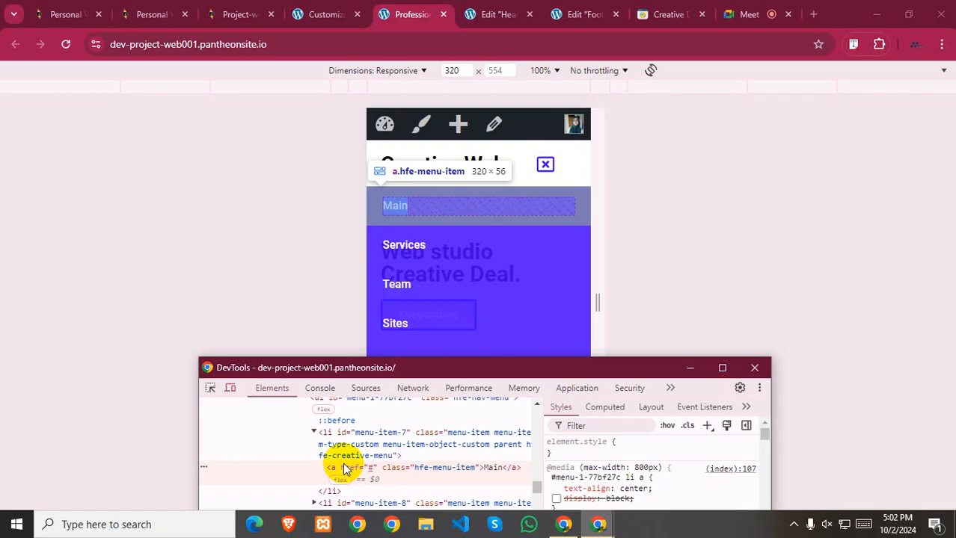
pyautogui.scroll(-5, 658, 471)
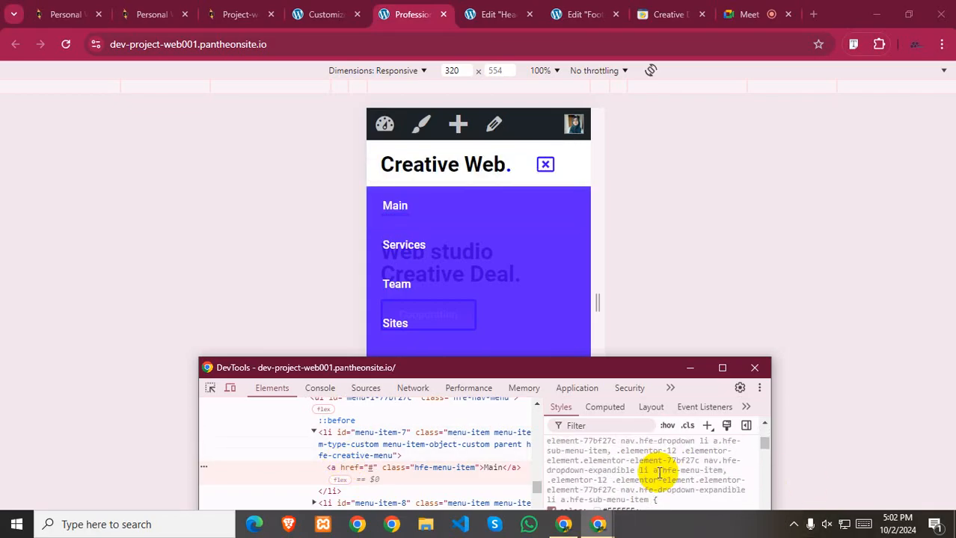
pyautogui.moveTo(764, 447); pyautogui.dragTo(770, 525)
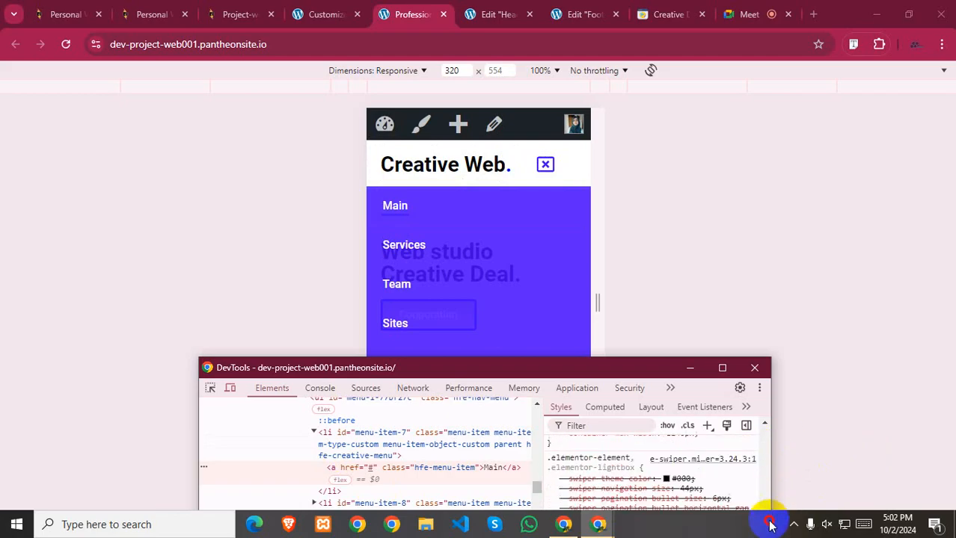
pyautogui.moveTo(614, 367); pyautogui.dragTo(656, 142)
pyautogui.moveTo(806, 299); pyautogui.dragTo(805, 387)
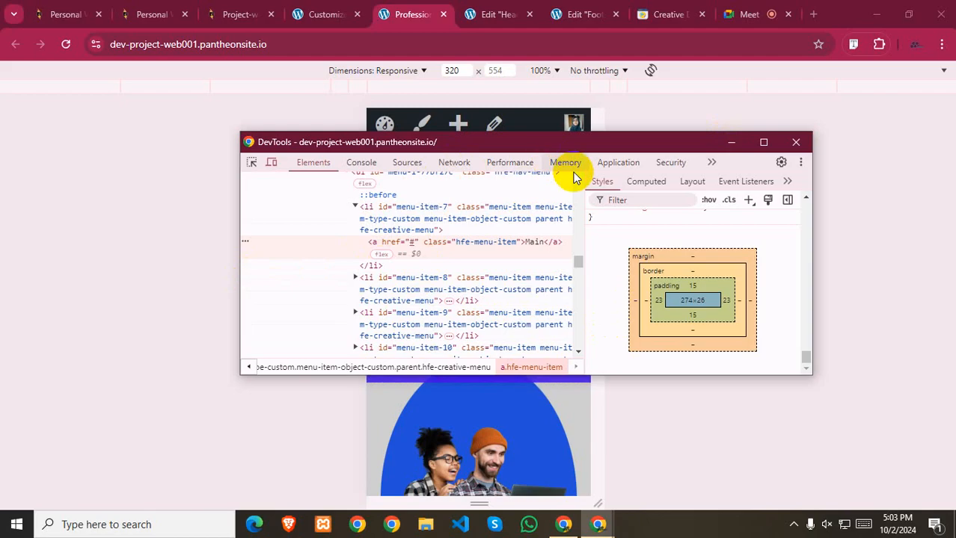
pyautogui.scroll(20, 466, 273)
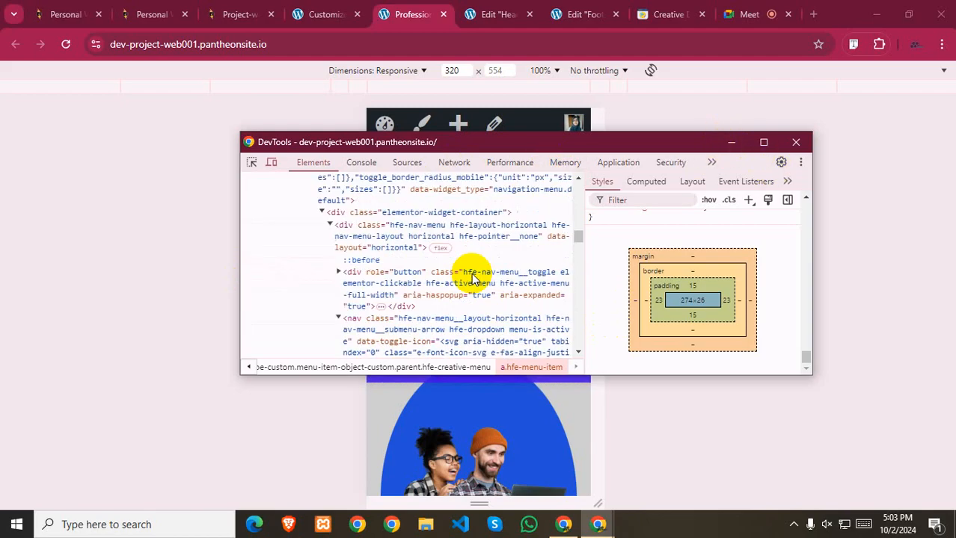
pyautogui.scroll(-3, 341, 292)
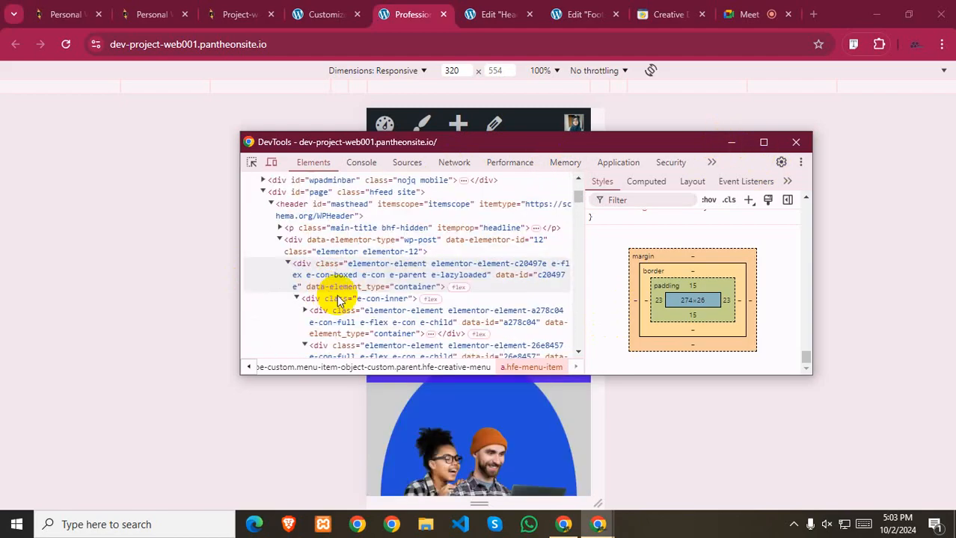
# - Inspect the Main link again and re-enable display: block in its max-width: 800px rule
pyautogui.click(731, 142)
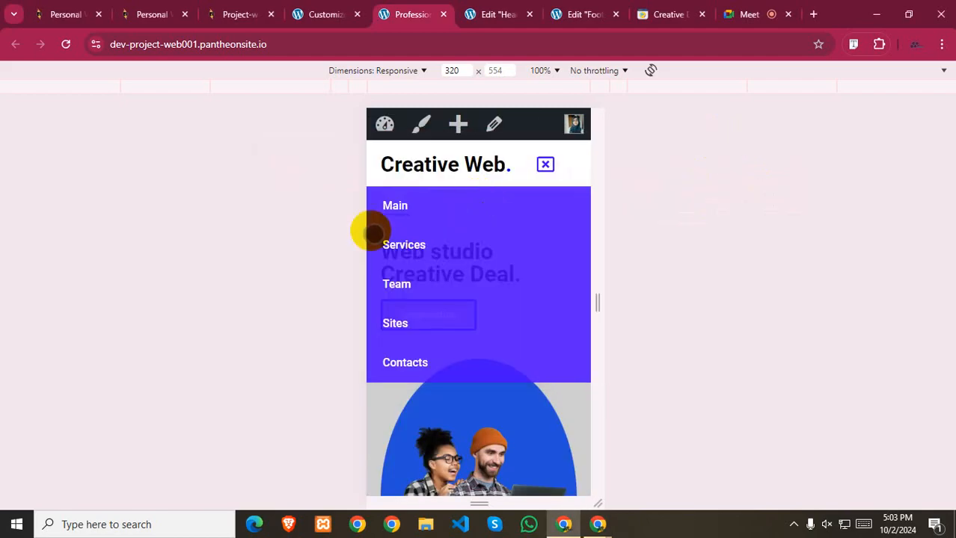
pyautogui.rightClick(392, 205)
pyautogui.click(437, 394)
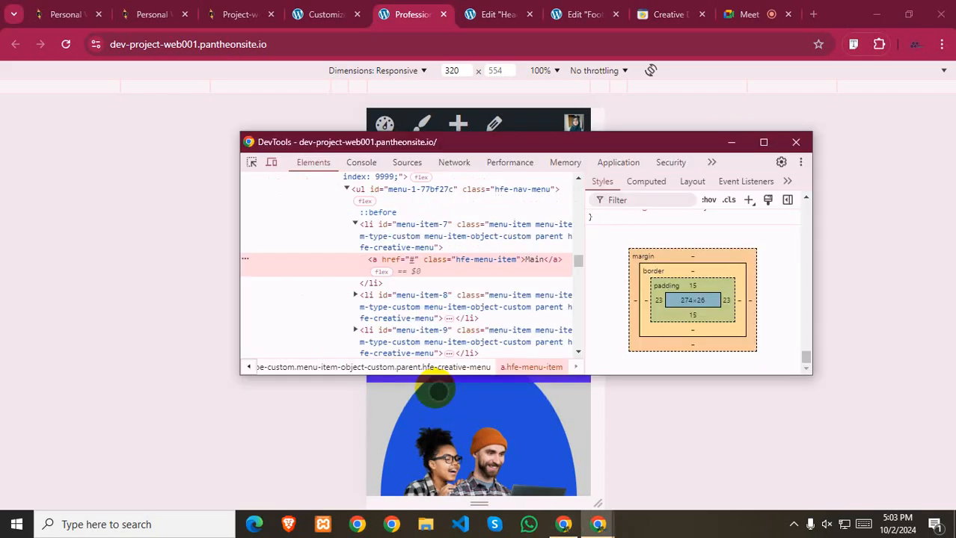
pyautogui.scroll(5, 668, 235)
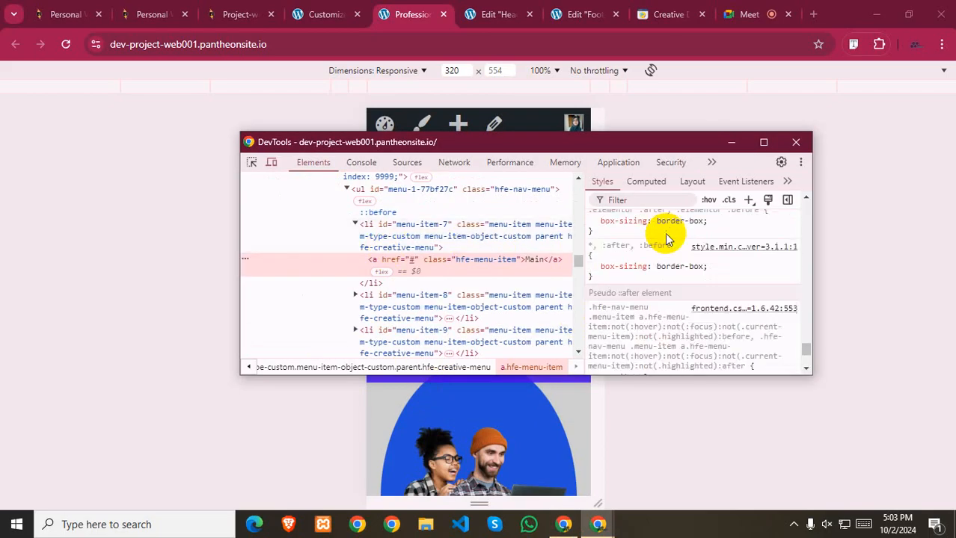
pyautogui.moveTo(807, 349); pyautogui.dragTo(839, 199)
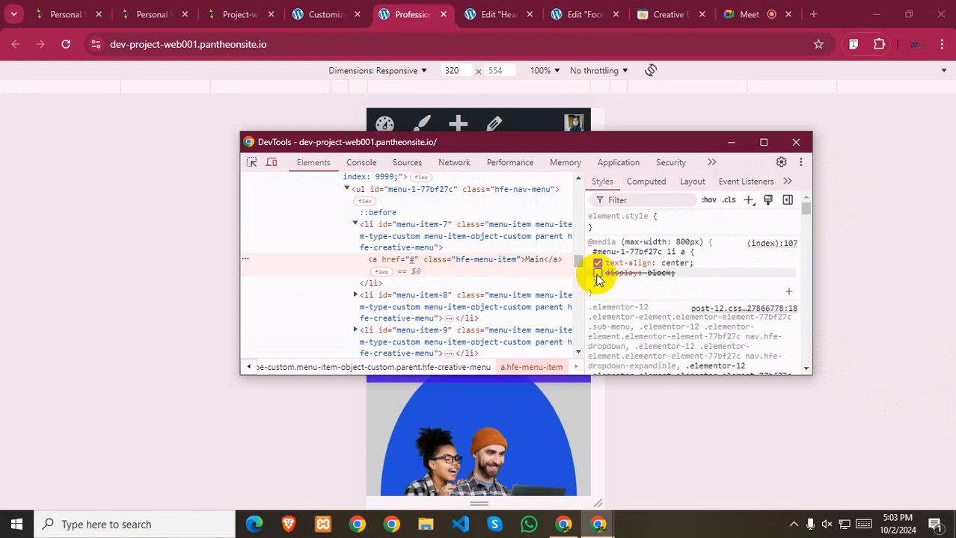
pyautogui.moveTo(576, 146); pyautogui.dragTo(532, 293)
pyautogui.click(551, 416)
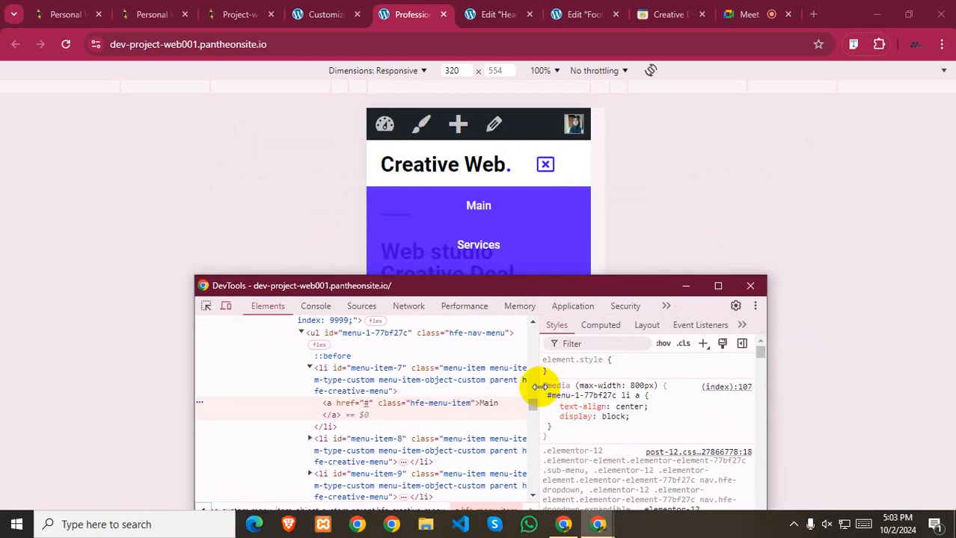
pyautogui.moveTo(544, 384); pyautogui.dragTo(558, 433)
pyautogui.rightClick(568, 406)
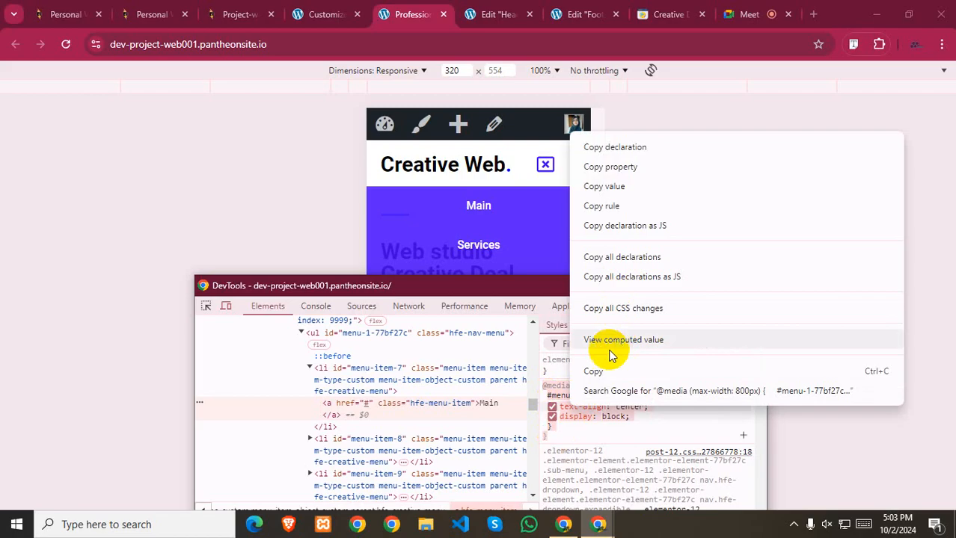
pyautogui.click(601, 371)
# - Replace the existing max-width:800px block in the Customizer's Additional CSS with the copied block and publish
pyautogui.click(428, 23)
pyautogui.click(328, 14)
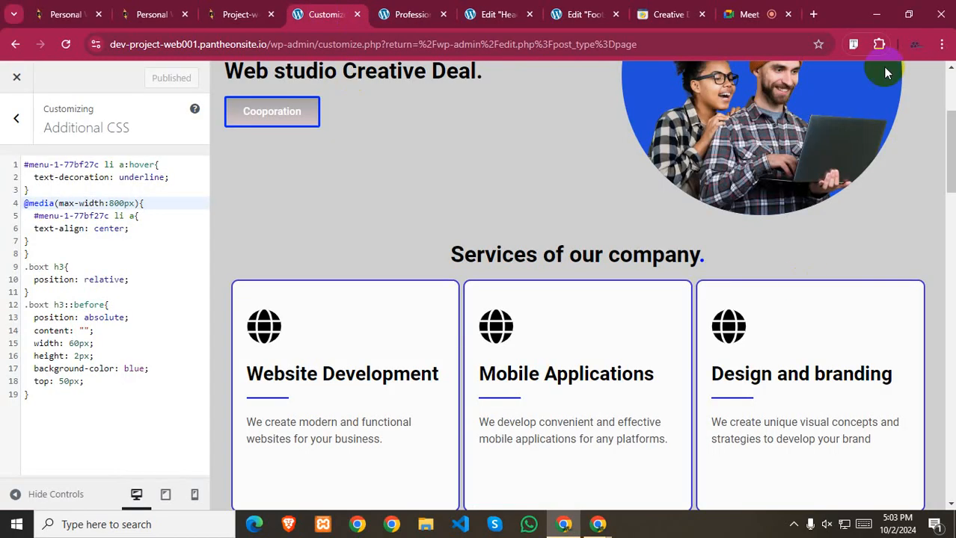
pyautogui.moveTo(38, 254); pyautogui.dragTo(3, 203)
pyautogui.rightClick(52, 205)
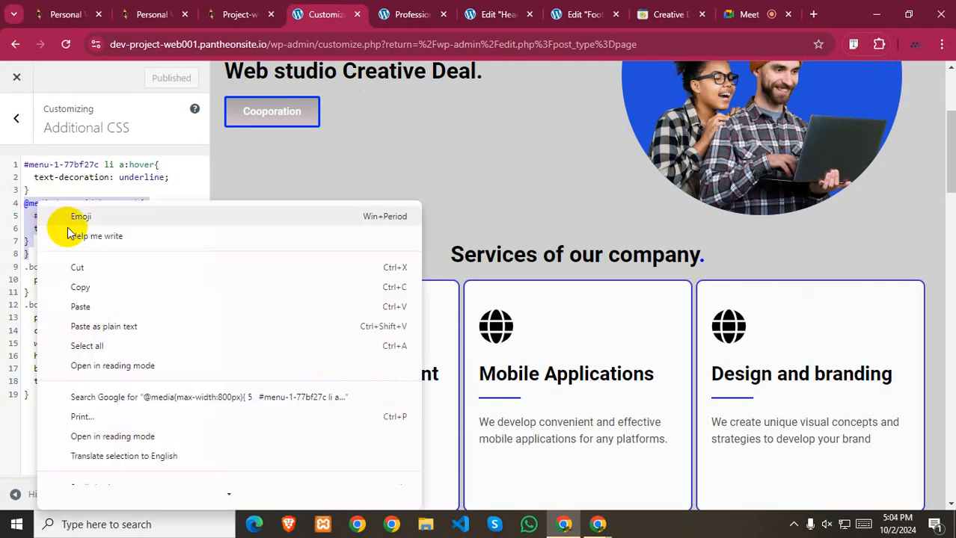
pyautogui.click(88, 305)
pyautogui.click(144, 78)
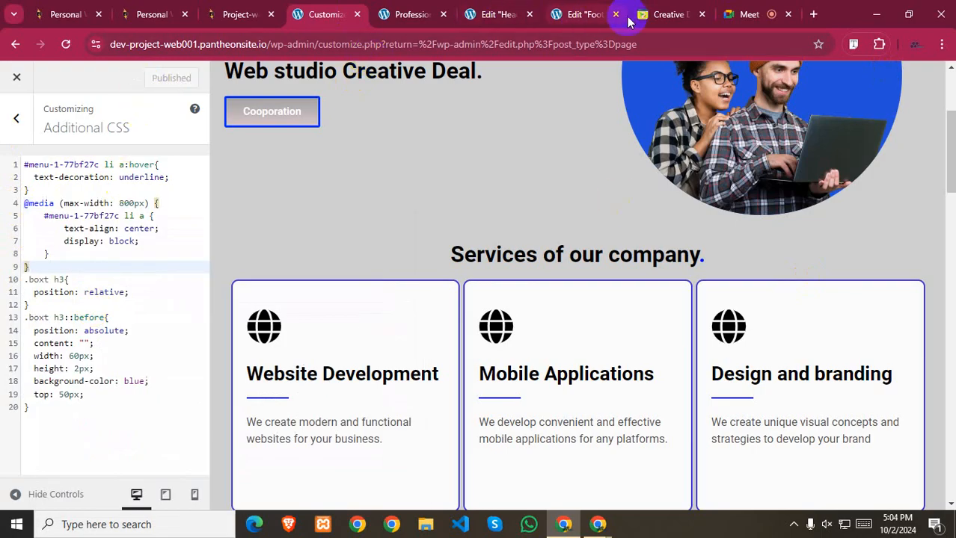
# - Check the expanded mobile menu on the live site, and check the header in desktop view after reloading the page
pyautogui.click(398, 18)
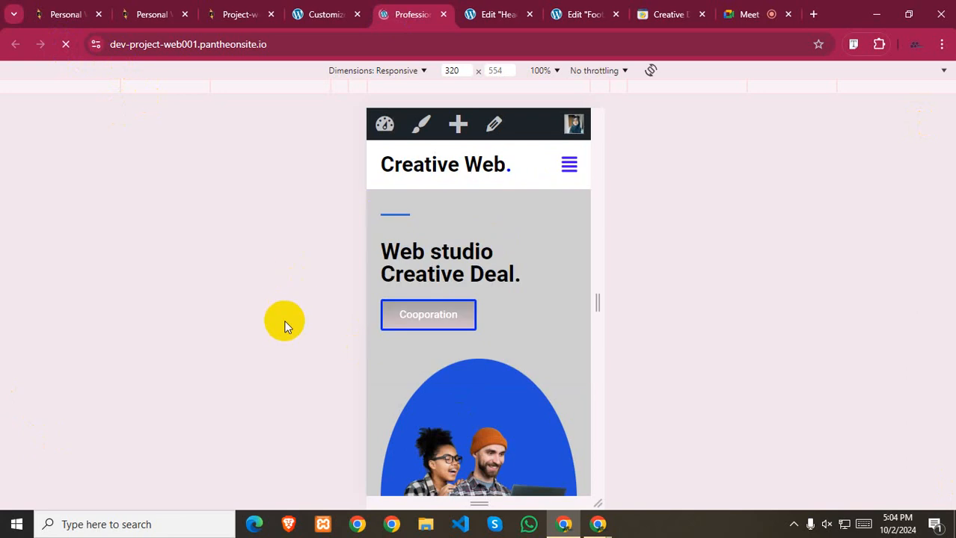
pyautogui.click(569, 166)
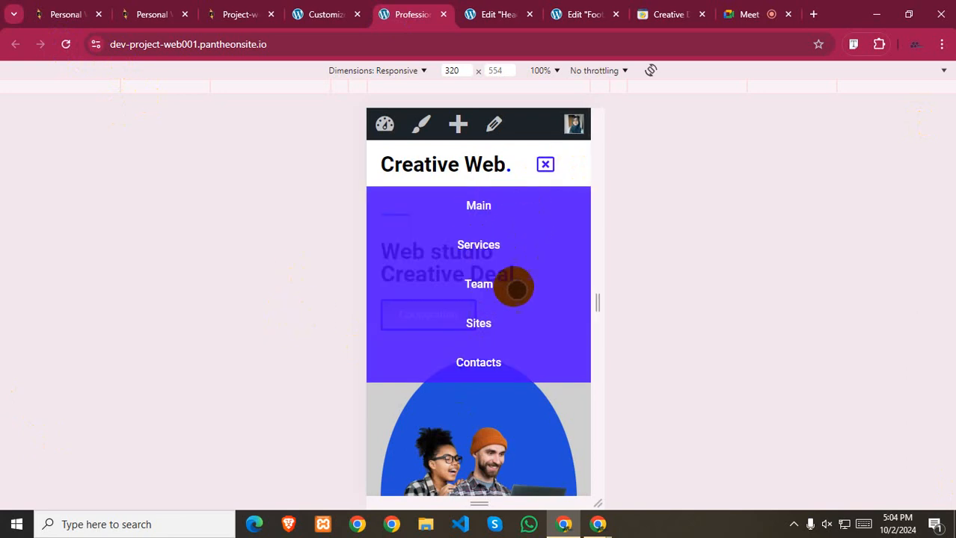
pyautogui.click(611, 528)
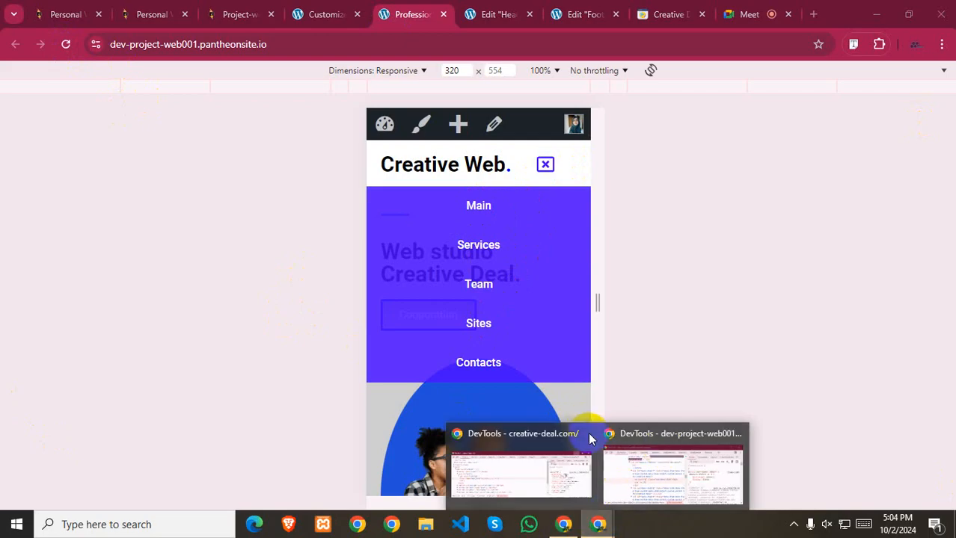
pyautogui.click(634, 455)
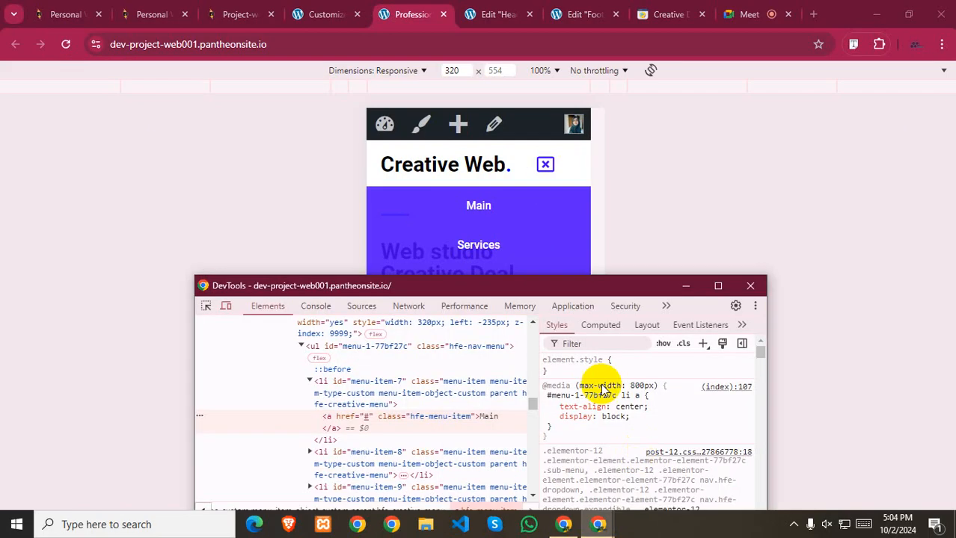
pyautogui.click(226, 306)
pyautogui.click(685, 286)
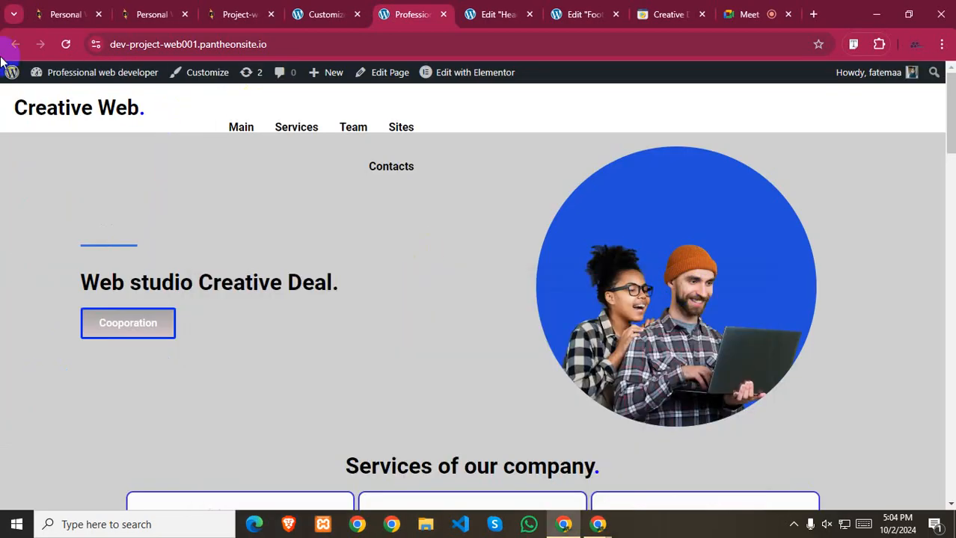
pyautogui.click(66, 44)
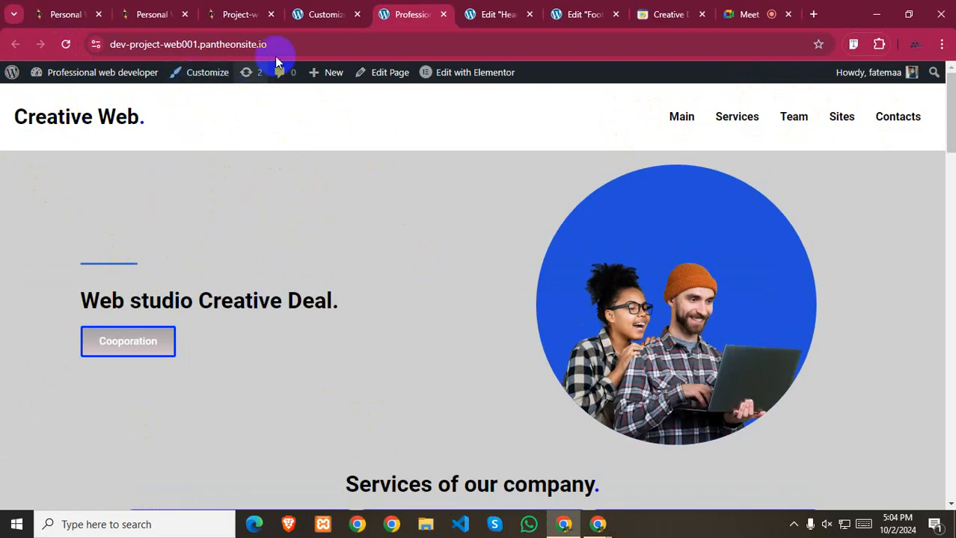
pyautogui.click(240, 45)
pyautogui.moveTo(95, 44); pyautogui.dragTo(318, 42)
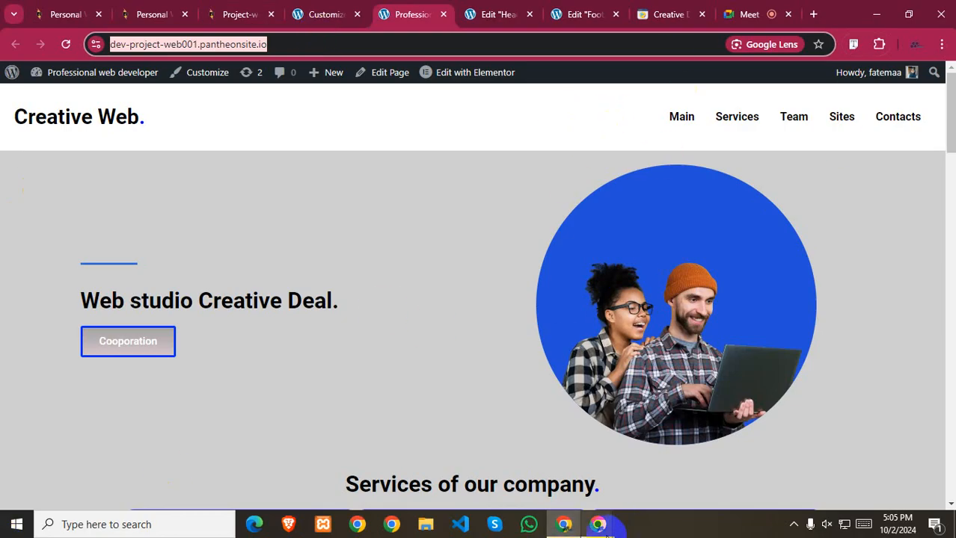
# - Return the live page to the 320 px responsive view and expand the mobile navigation menu
pyautogui.click(598, 525)
pyautogui.click(657, 456)
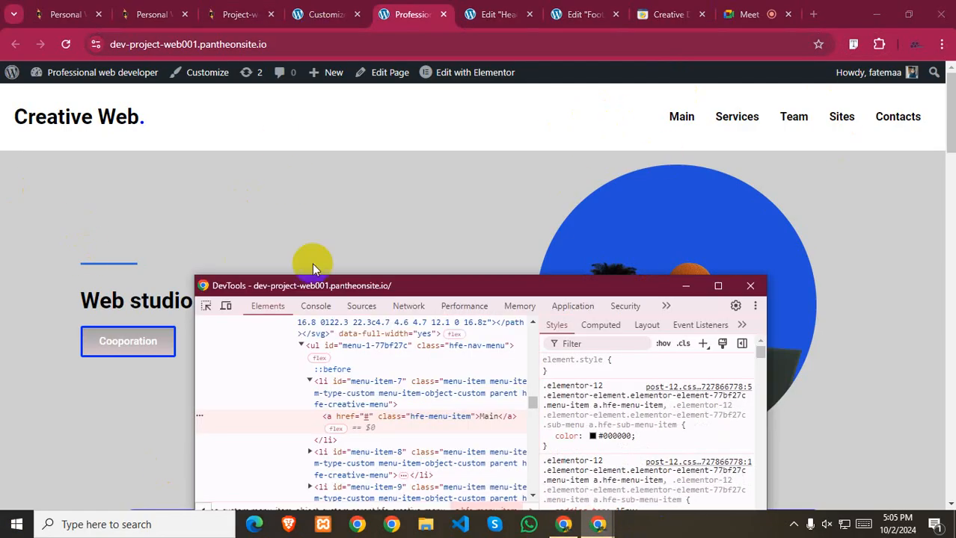
pyautogui.click(226, 306)
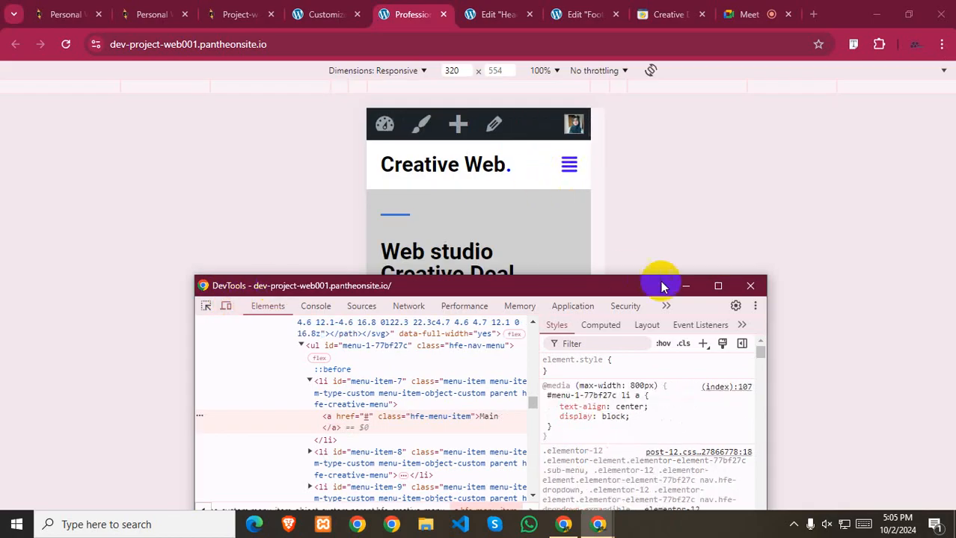
pyautogui.click(571, 168)
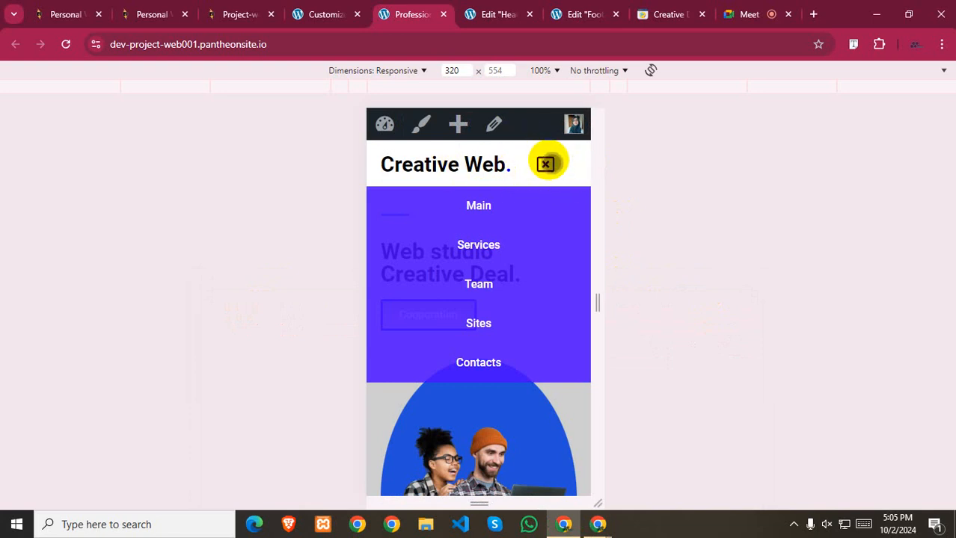
# - Inspect the mobile menu's close icon and examine the styles of its icon wrapper, toggle button and parent menu elements
pyautogui.rightClick(544, 163)
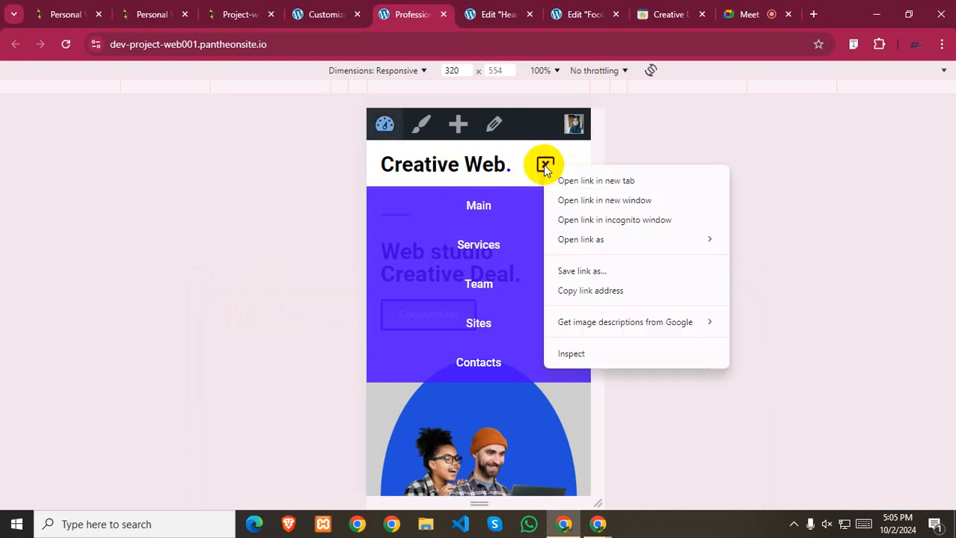
pyautogui.click(590, 361)
pyautogui.scroll(2, 321, 403)
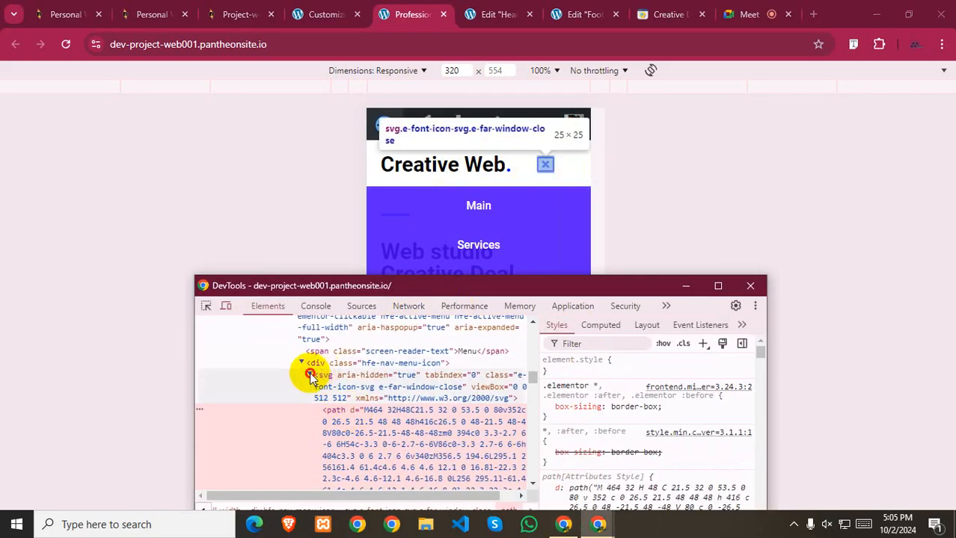
pyautogui.click(310, 375)
pyautogui.click(322, 364)
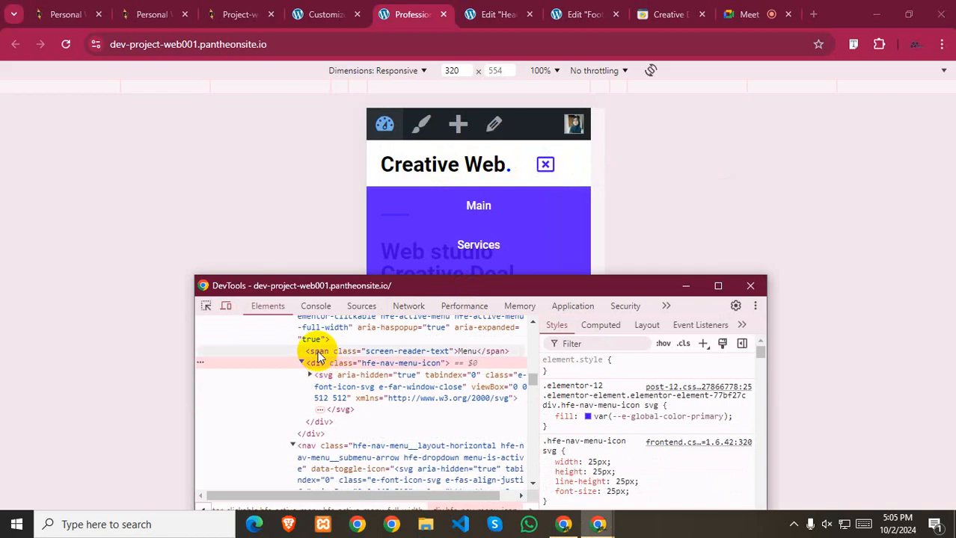
pyautogui.scroll(2, 314, 359)
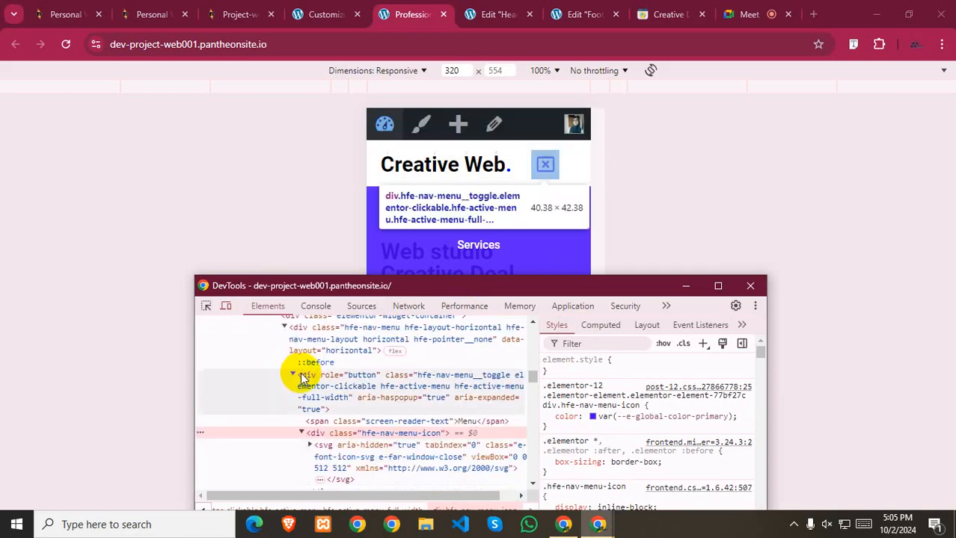
pyautogui.click(299, 380)
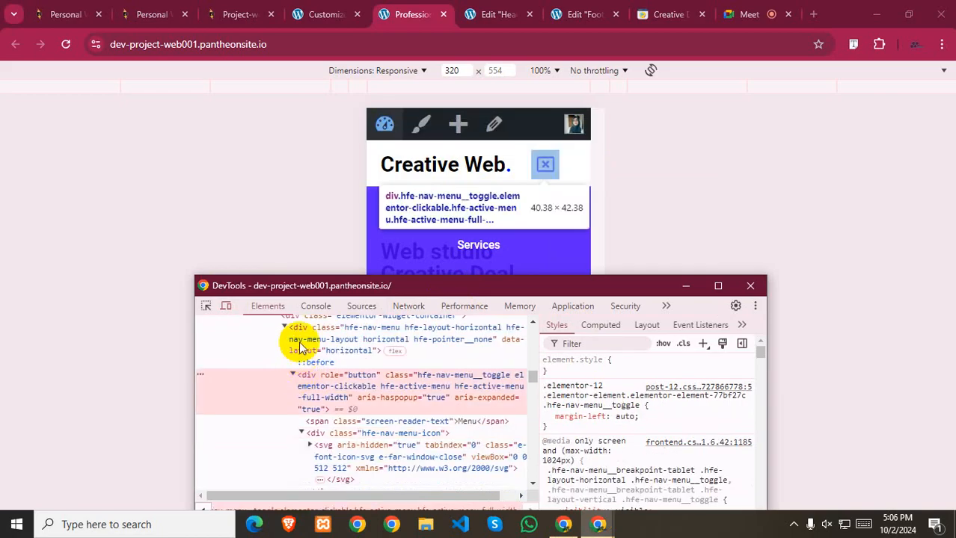
pyautogui.scroll(2, 297, 382)
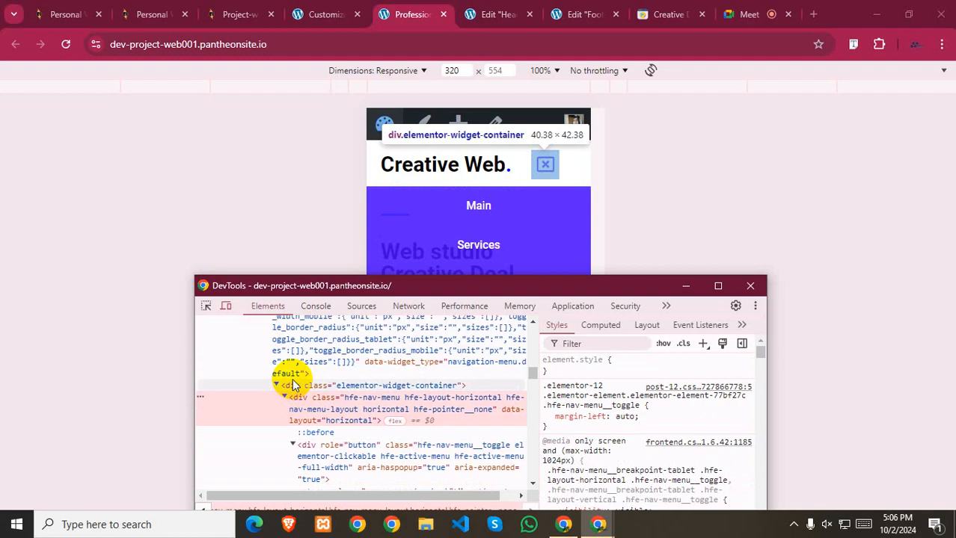
pyautogui.click(293, 385)
# - Examine the styles of the elementor-element-26e8457 header container and the navigation menu widget nested inside it
pyautogui.scroll(2, 294, 384)
pyautogui.scroll(5, 293, 383)
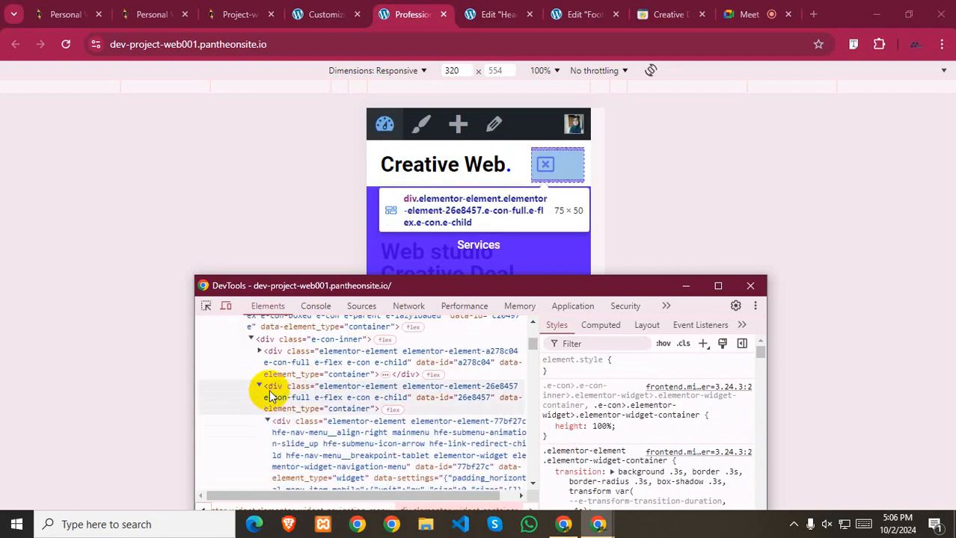
pyautogui.click(271, 389)
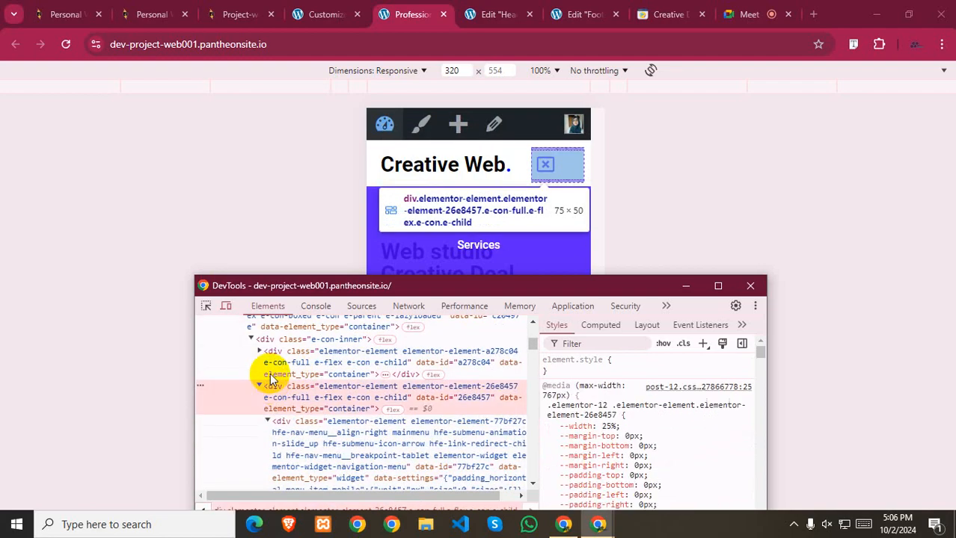
pyautogui.click(277, 419)
pyautogui.scroll(-3, 277, 417)
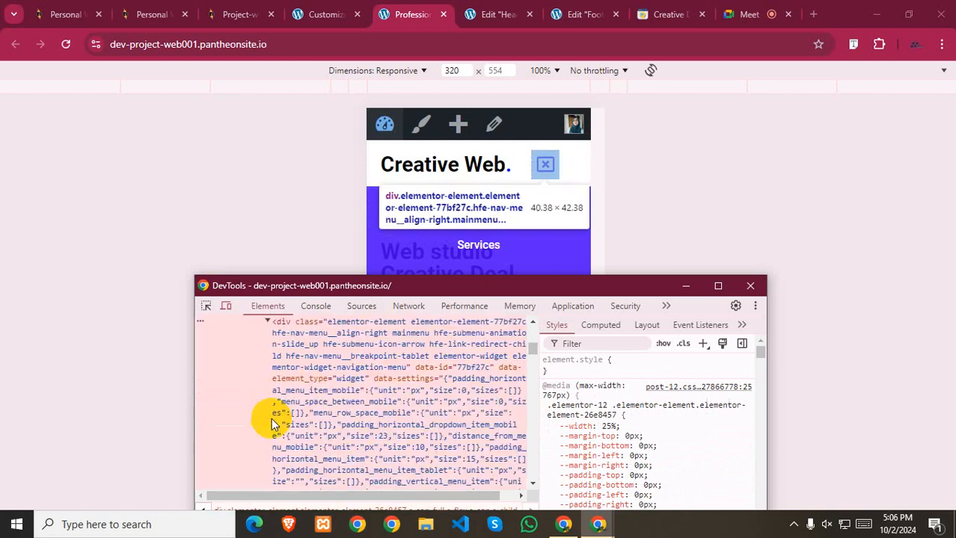
pyautogui.scroll(5, 277, 359)
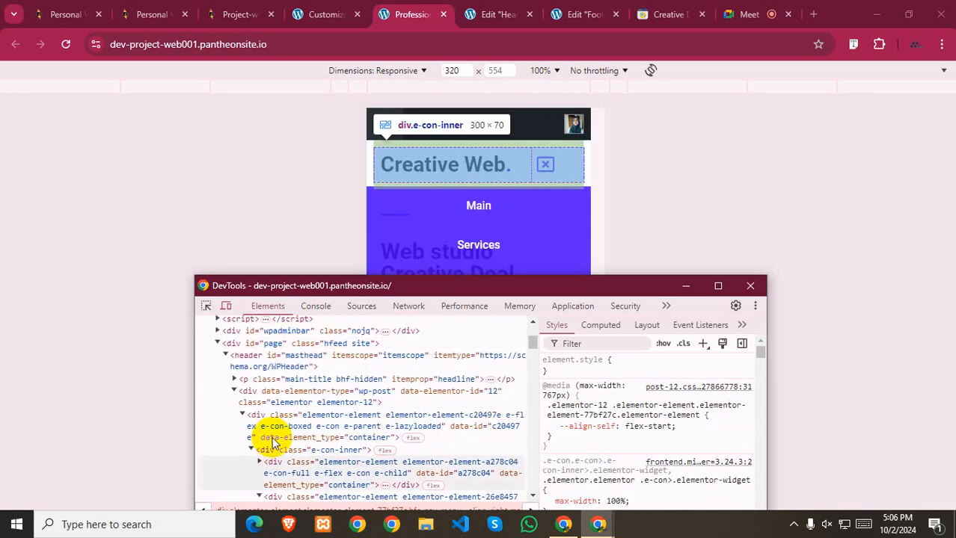
pyautogui.scroll(-1, 299, 426)
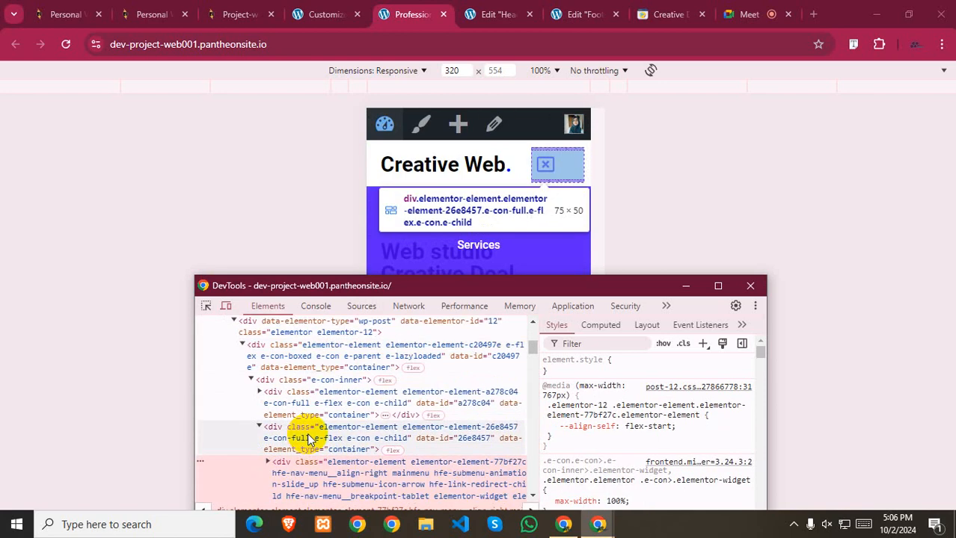
pyautogui.click(258, 426)
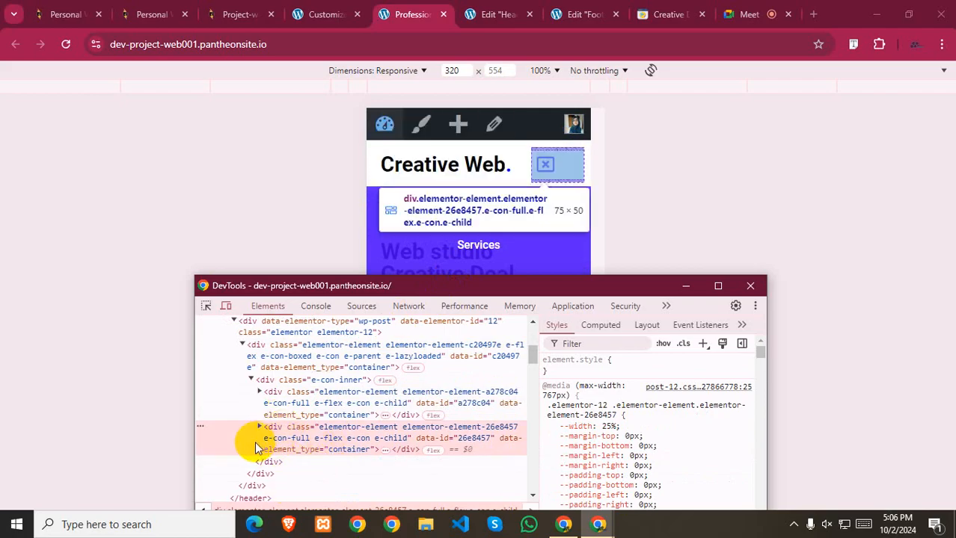
pyautogui.scroll(-3, 647, 419)
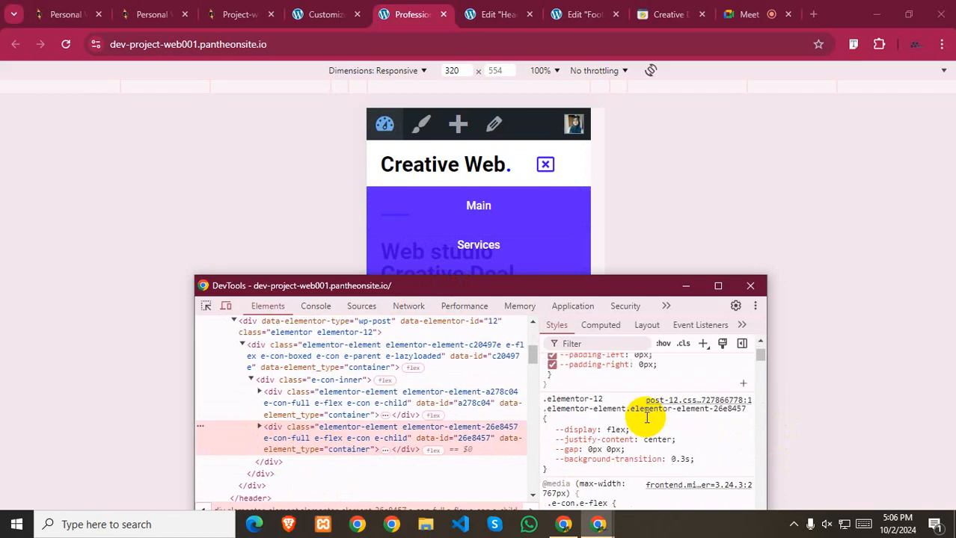
pyautogui.scroll(5, 613, 438)
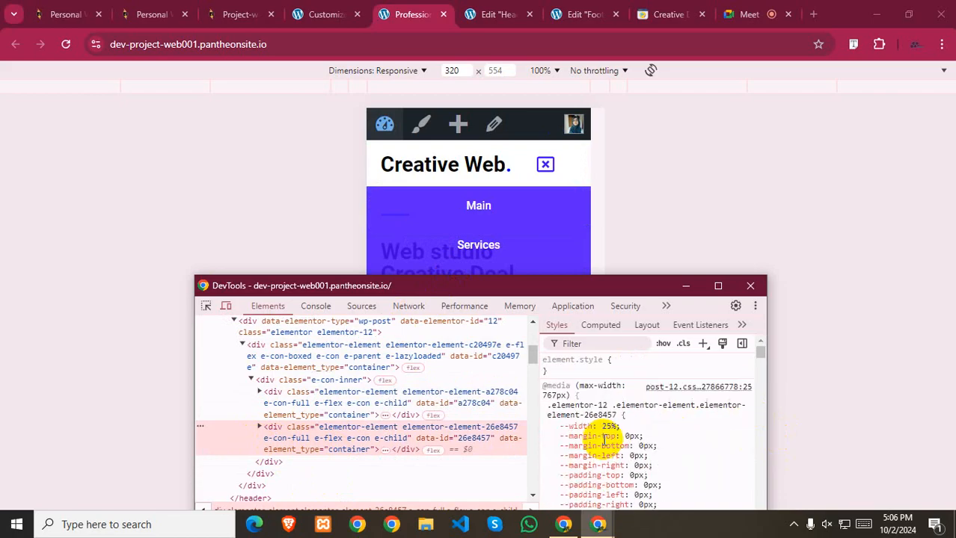
pyautogui.click(259, 428)
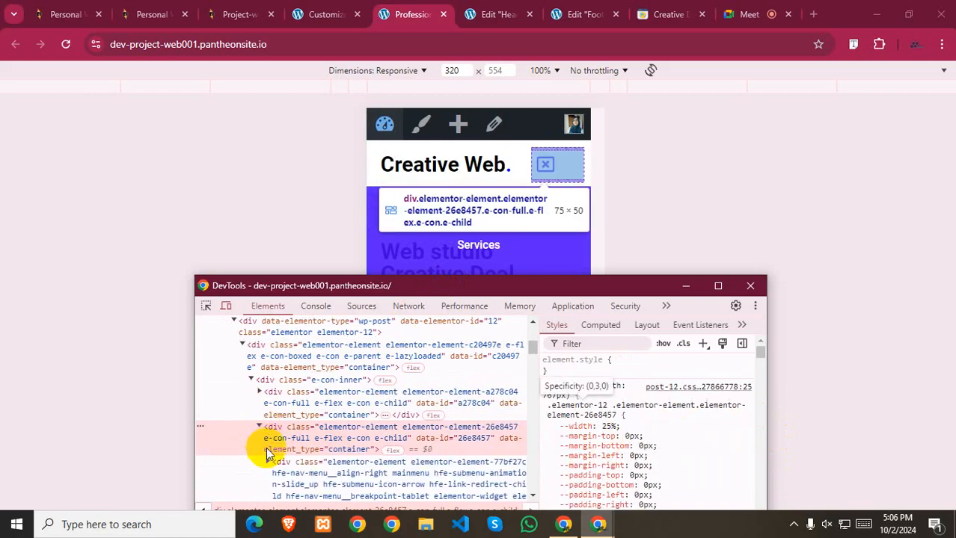
# - Inspect the close icon again and add text-align: right !important to the rule of its hfe-nav-menu-icon wrapper
pyautogui.rightClick(547, 165)
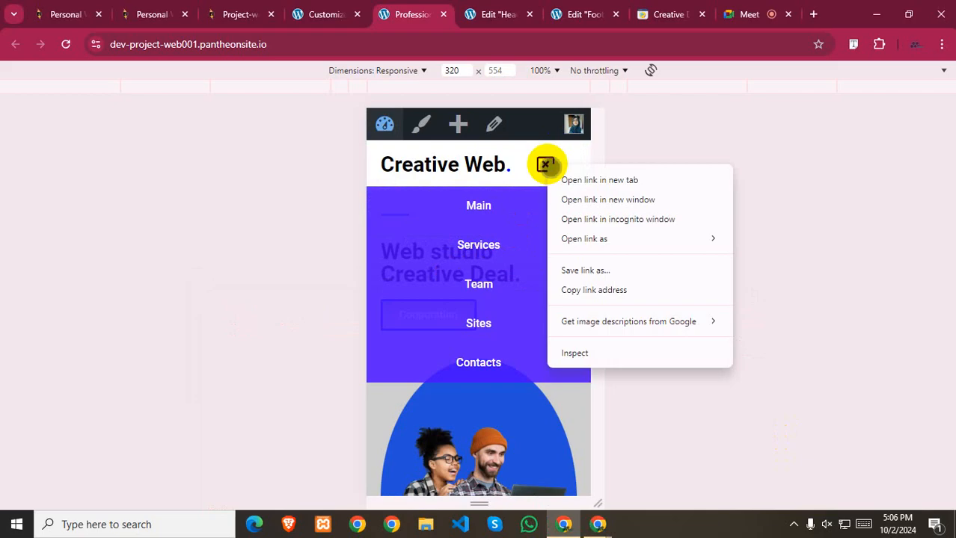
pyautogui.click(574, 353)
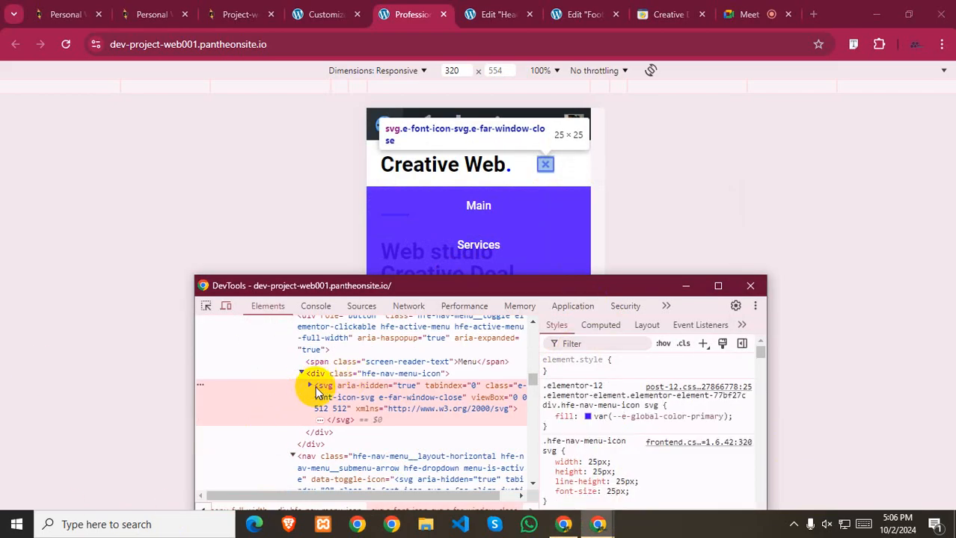
pyautogui.click(302, 373)
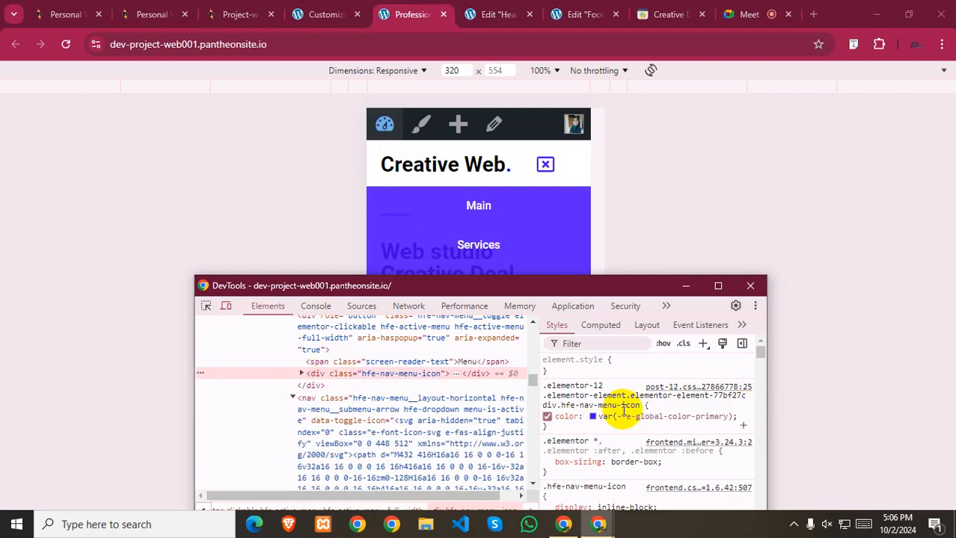
pyautogui.click(604, 427)
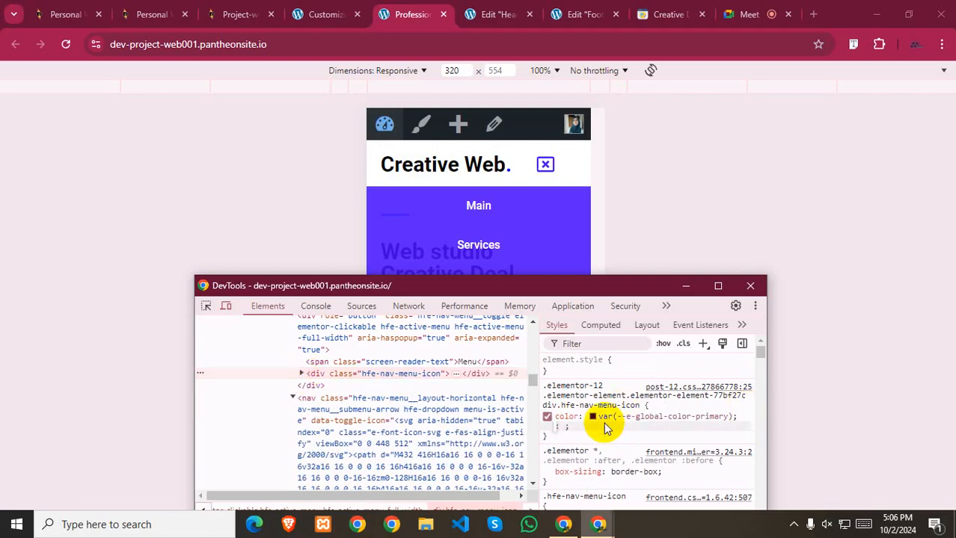
pyautogui.write('text-align: ')
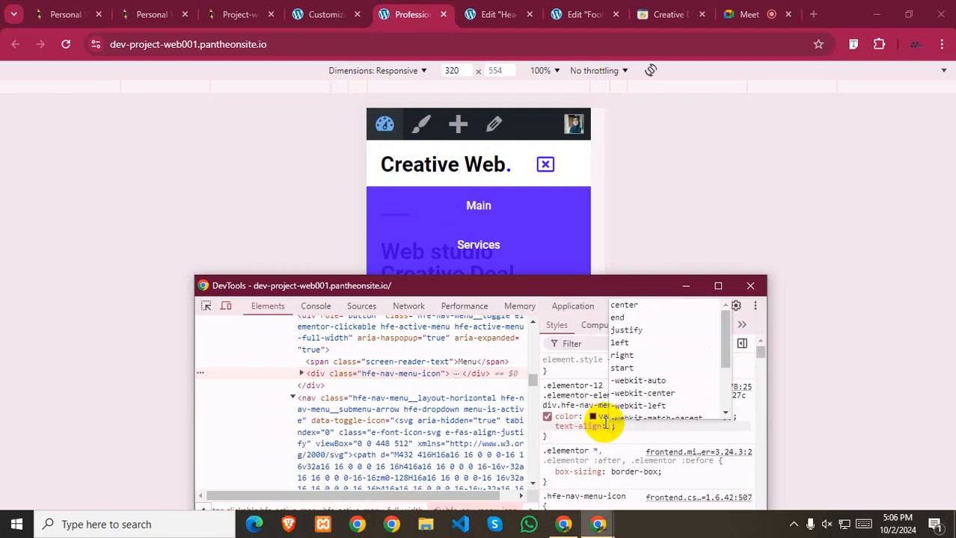
pyautogui.write('r')
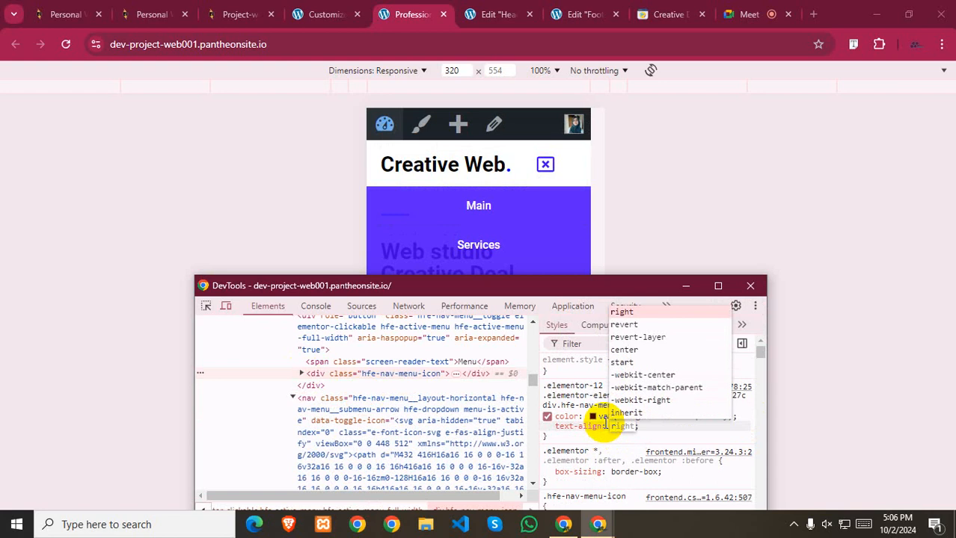
pyautogui.write('ight ')
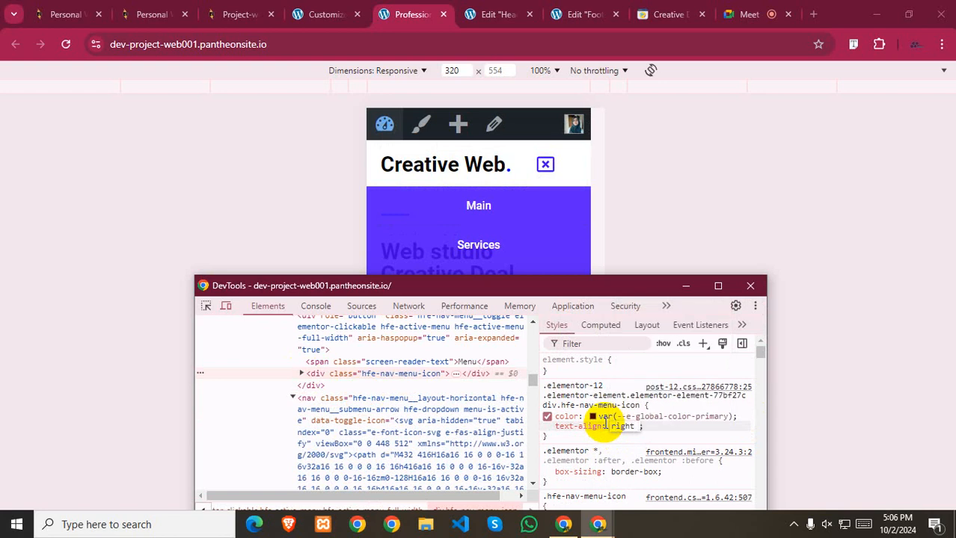
pyautogui.write('!im')
pyautogui.press('Return')
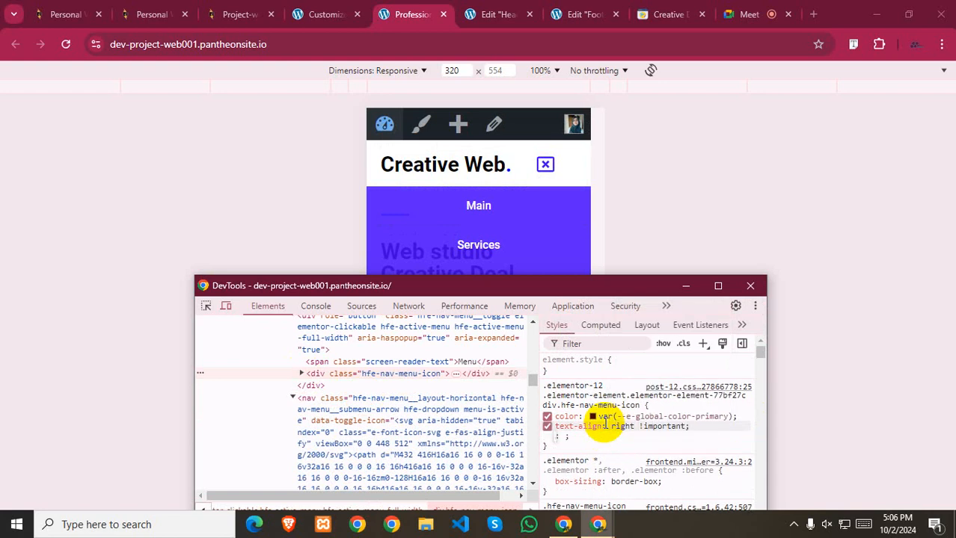
# - Examine the styles of the hfe-nav-menu__toggle button and its parent hfe-nav-menu wrapper
pyautogui.scroll(2, 323, 429)
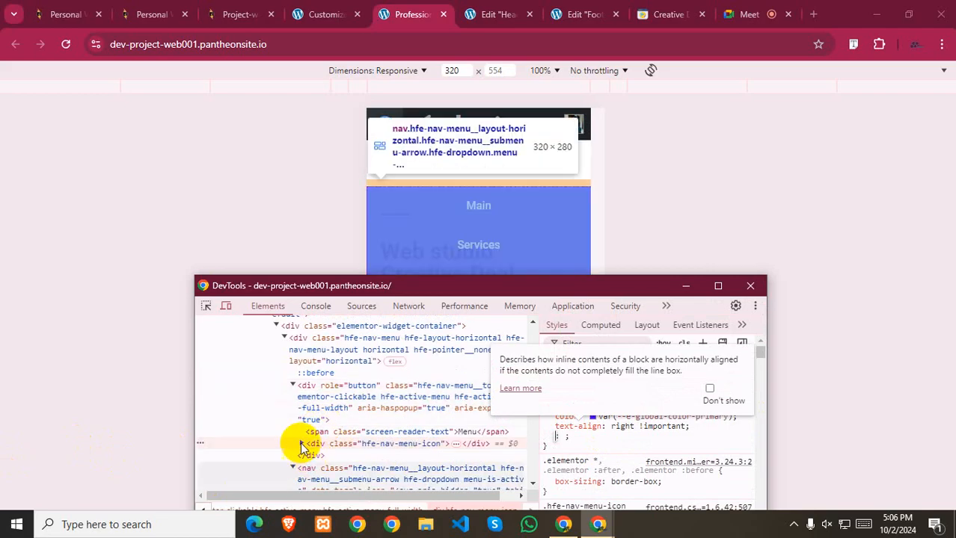
pyautogui.click(303, 391)
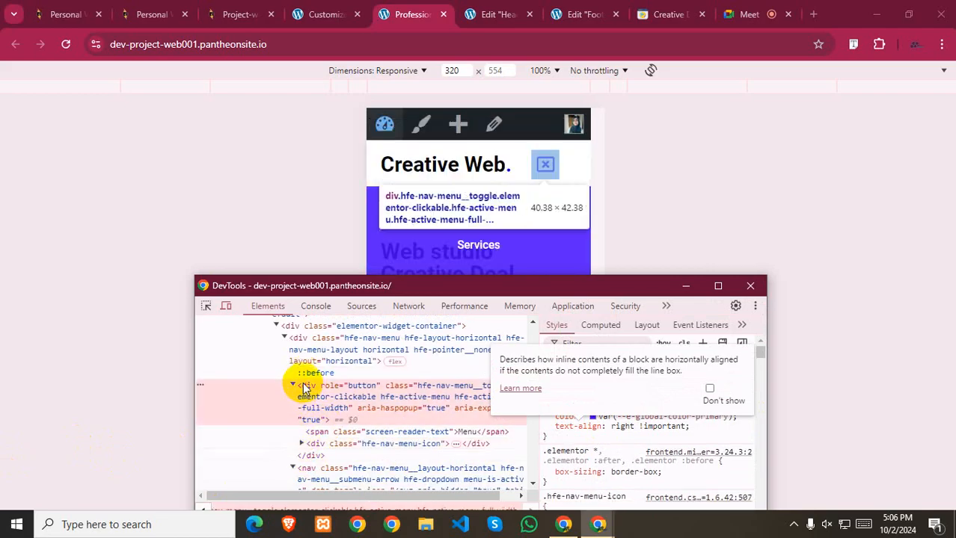
pyautogui.scroll(2, 291, 408)
pyautogui.click(285, 410)
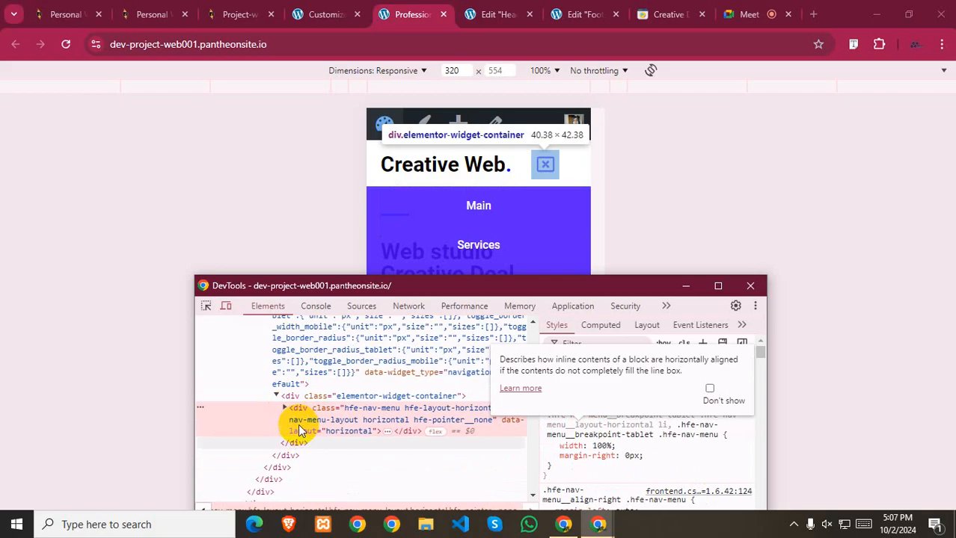
pyautogui.click(285, 408)
pyautogui.scroll(-1, 286, 405)
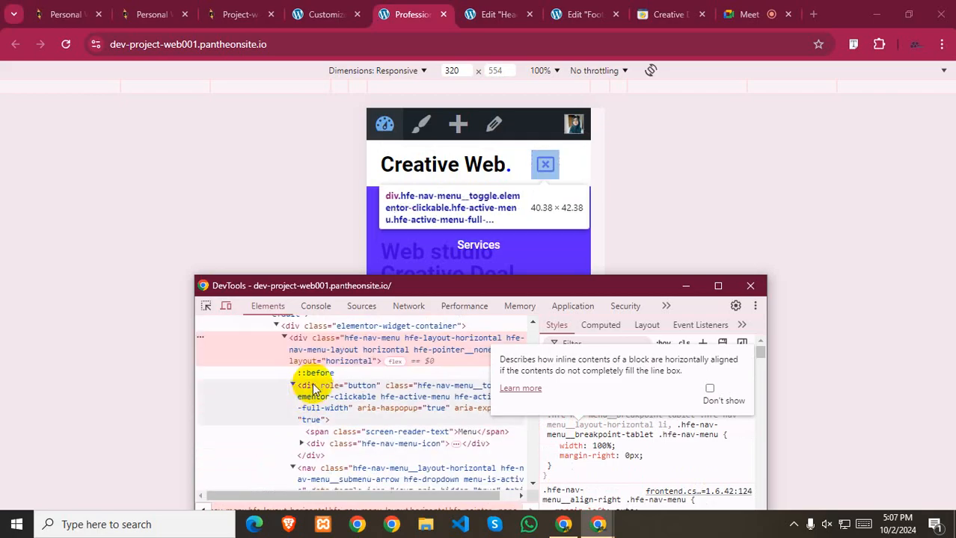
# - Create a new style rule for the hfe-nav-menu__toggle button and give it text-align: right
pyautogui.click(315, 390)
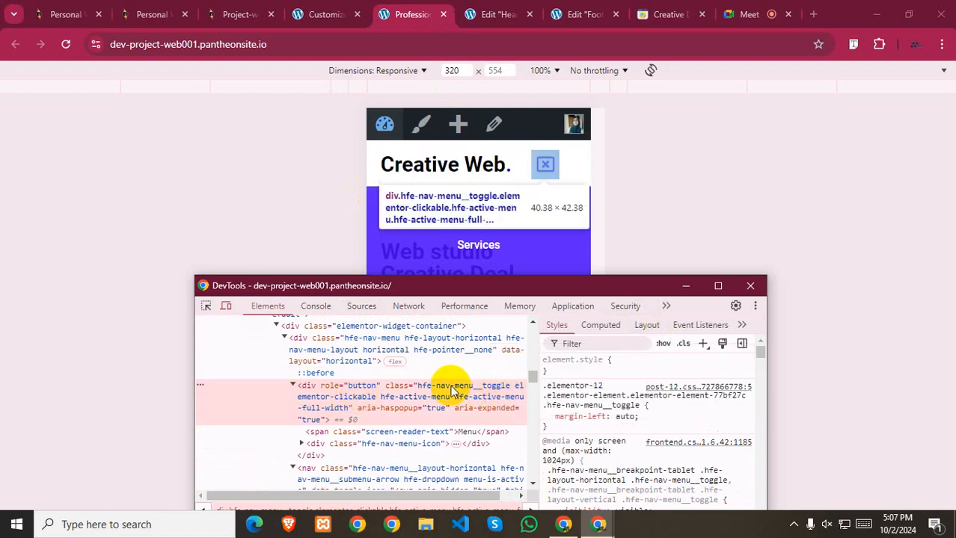
pyautogui.click(703, 345)
pyautogui.press('Return')
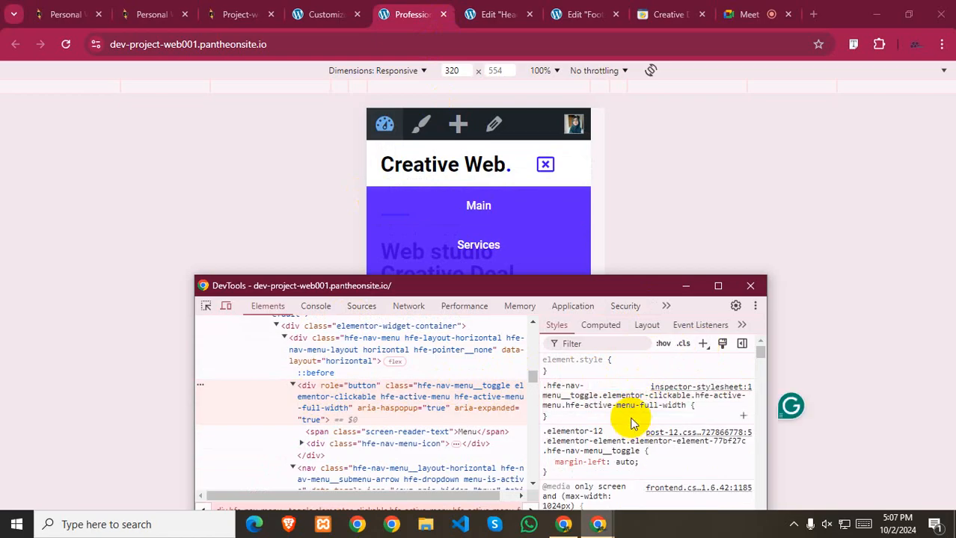
pyautogui.write('te')
pyautogui.press('Return')
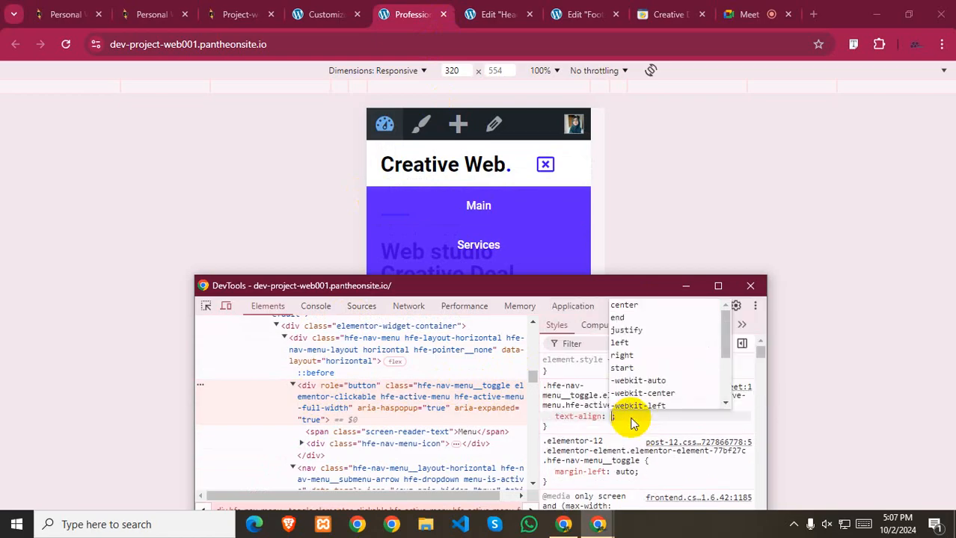
pyautogui.write('r')
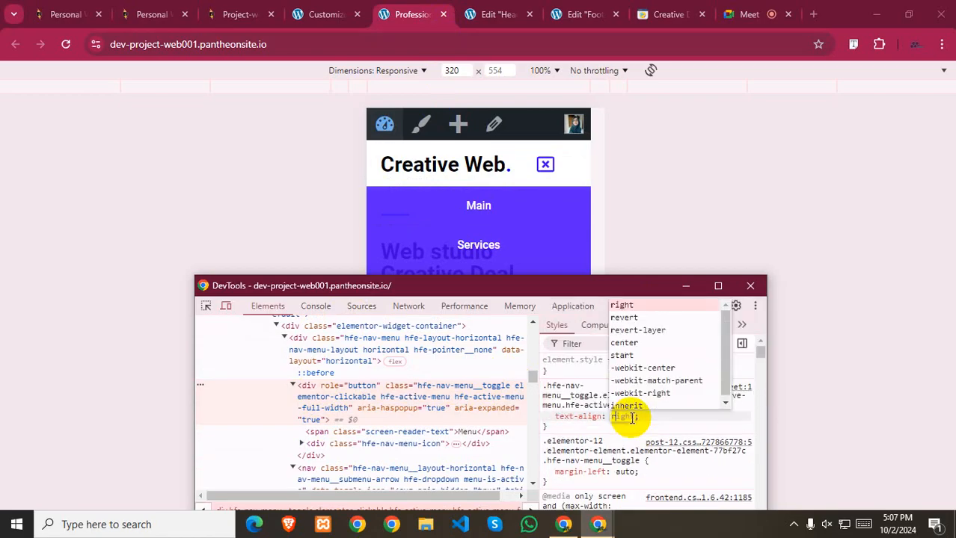
pyautogui.press('Return')
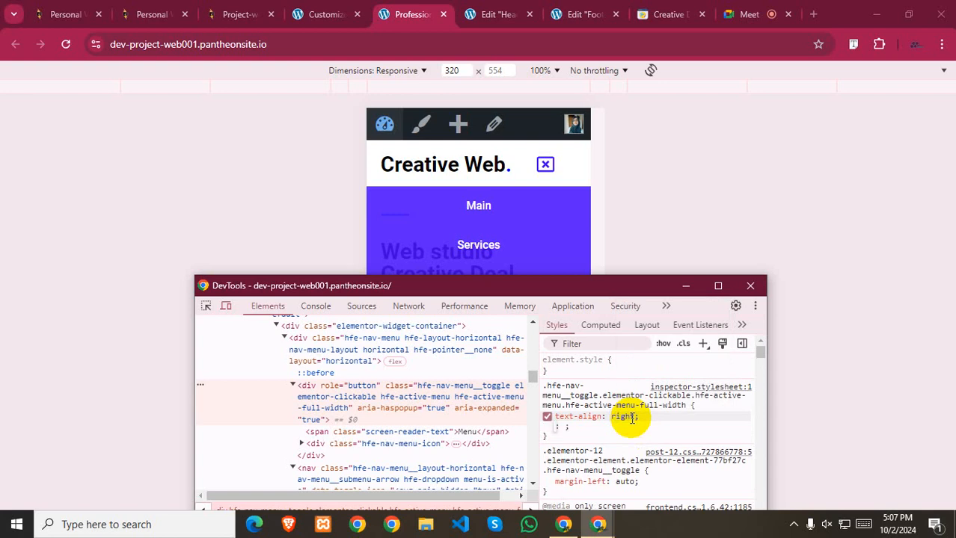
pyautogui.write('!im')
pyautogui.press('Tab')
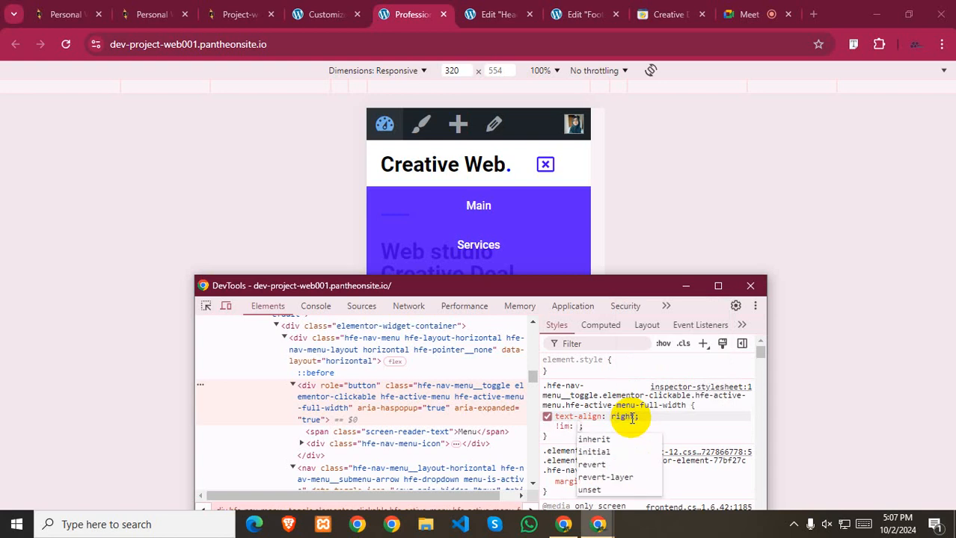
pyautogui.press('BackSpace')
pyautogui.press('BackSpace')
pyautogui.press('Escape')
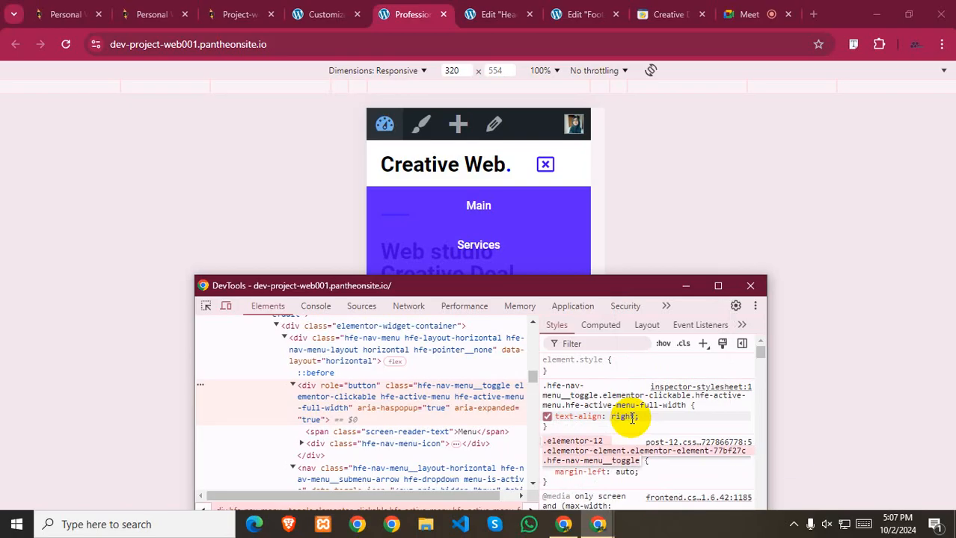
# - Add !important to the text-align: right declaration in the toggle button's new rule
pyautogui.click(632, 419)
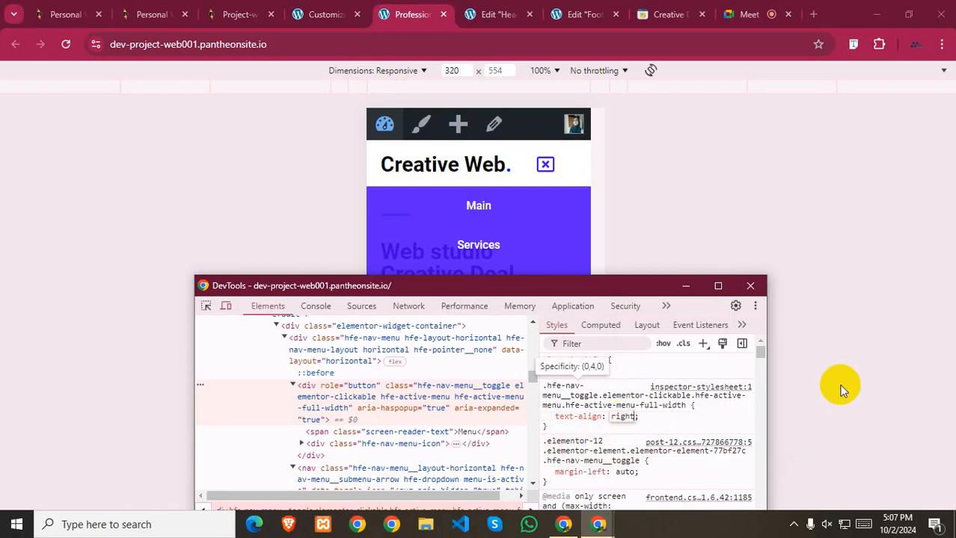
pyautogui.write('!im')
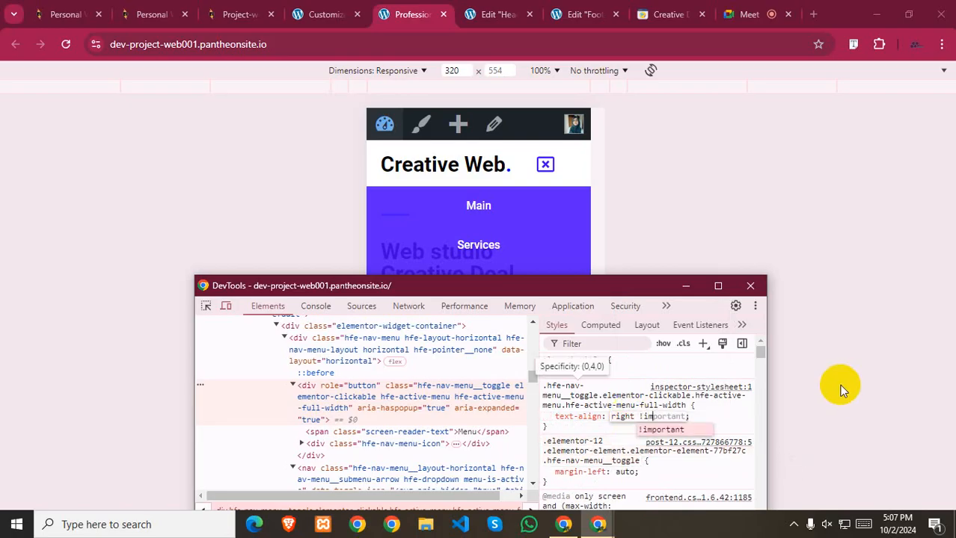
pyautogui.press('Return')
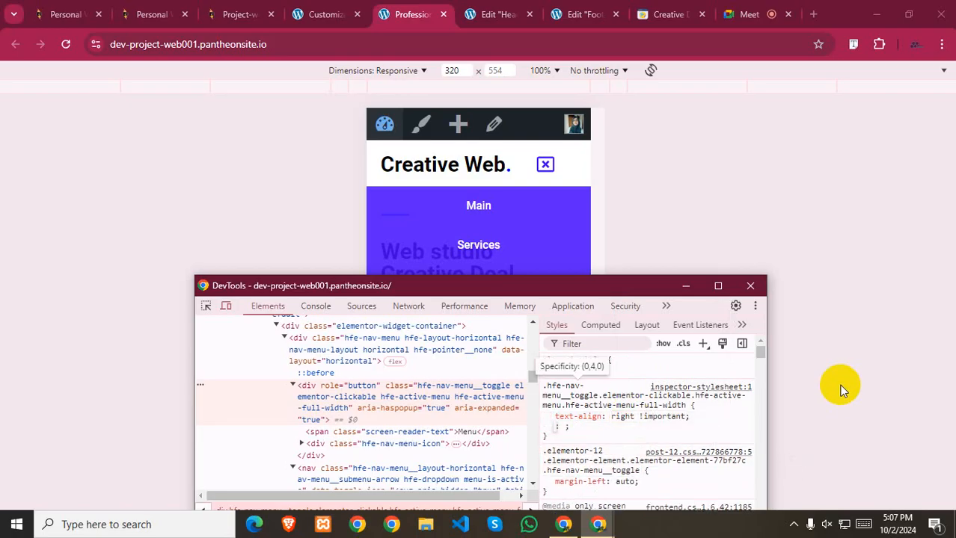
pyautogui.click(687, 432)
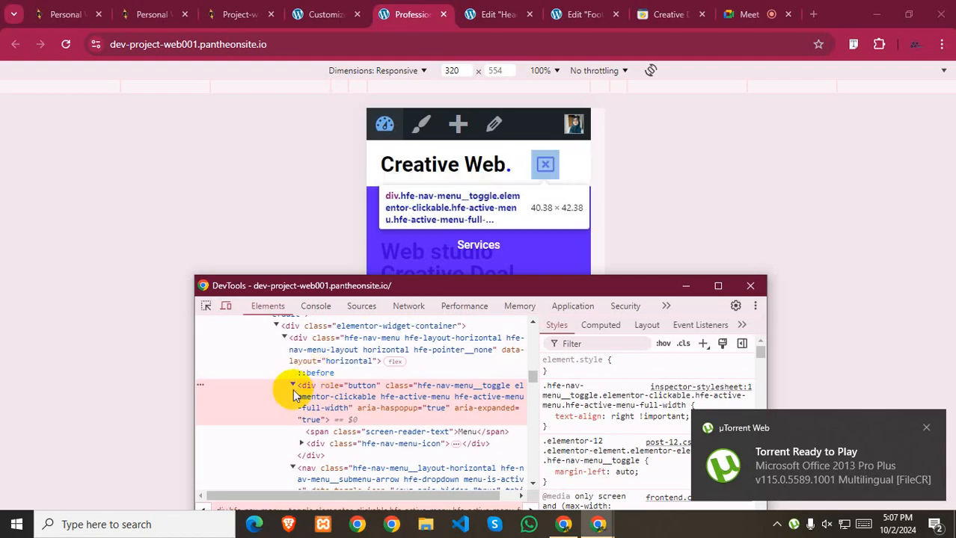
# - Examine the styles of the toggle's ancestors, from the hfe-nav-menu wrapper and widget container up to the elementor-element-26e8457 container and its navigation widget
pyautogui.click(306, 338)
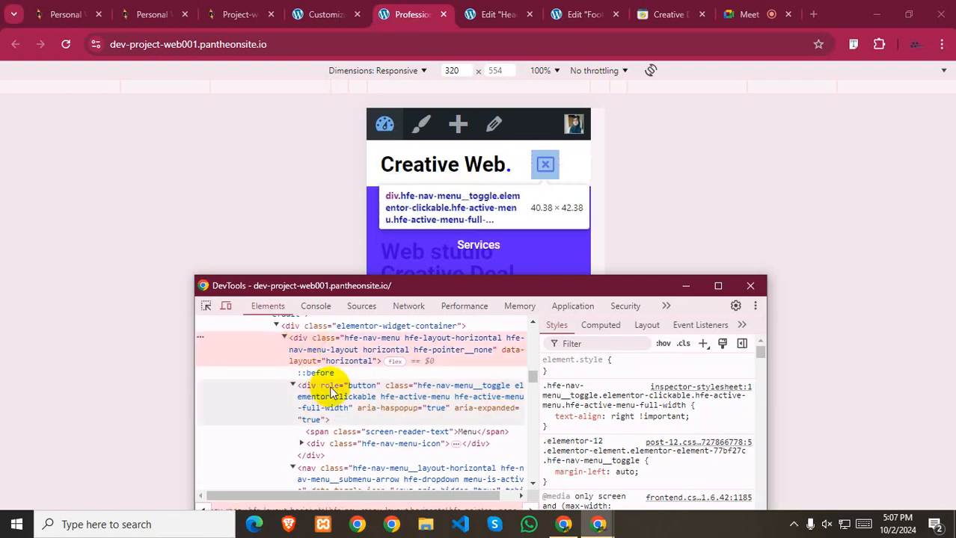
pyautogui.scroll(2, 299, 396)
pyautogui.click(300, 398)
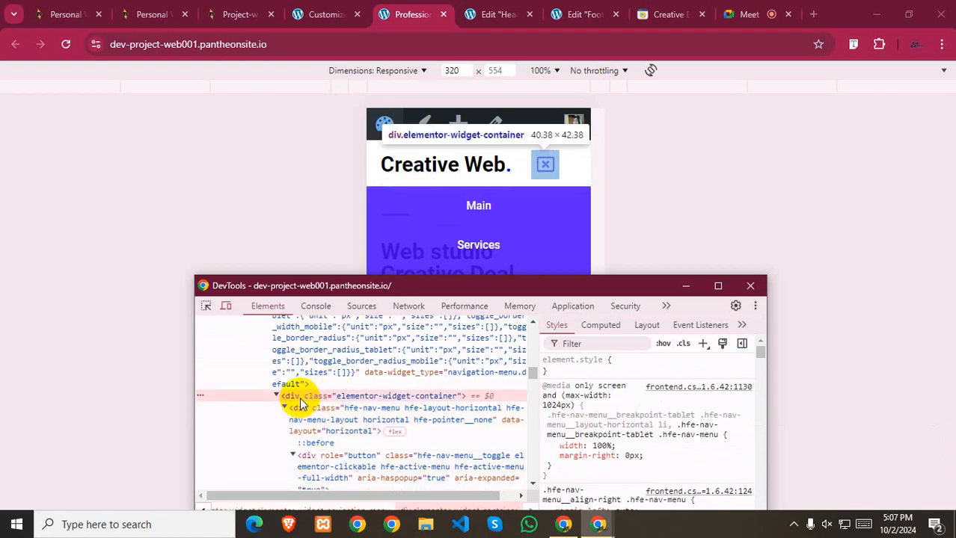
pyautogui.scroll(3, 300, 400)
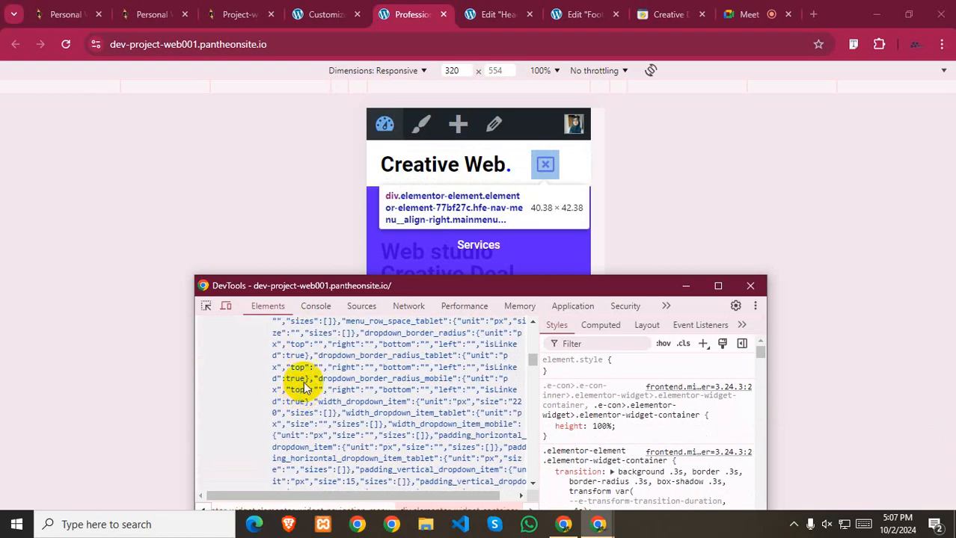
pyautogui.scroll(5, 299, 396)
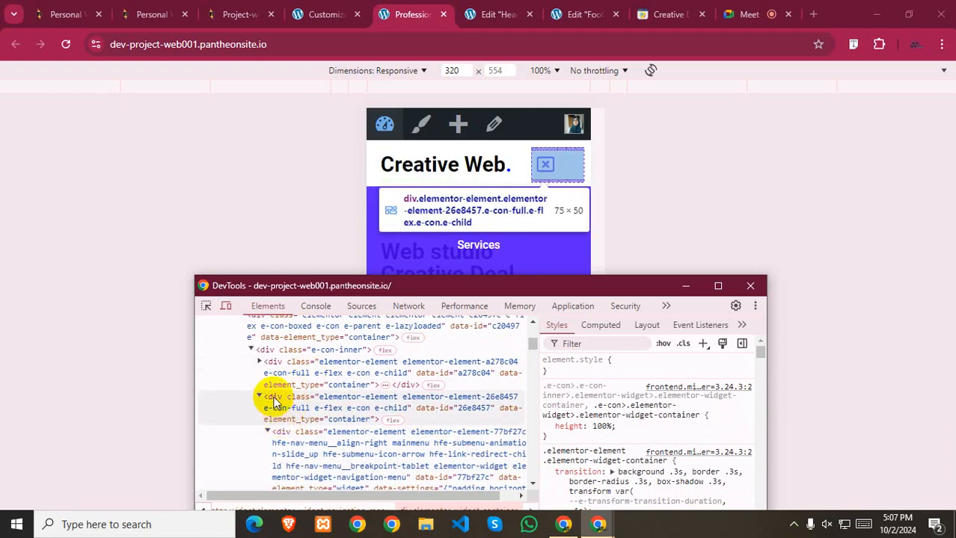
pyautogui.click(274, 401)
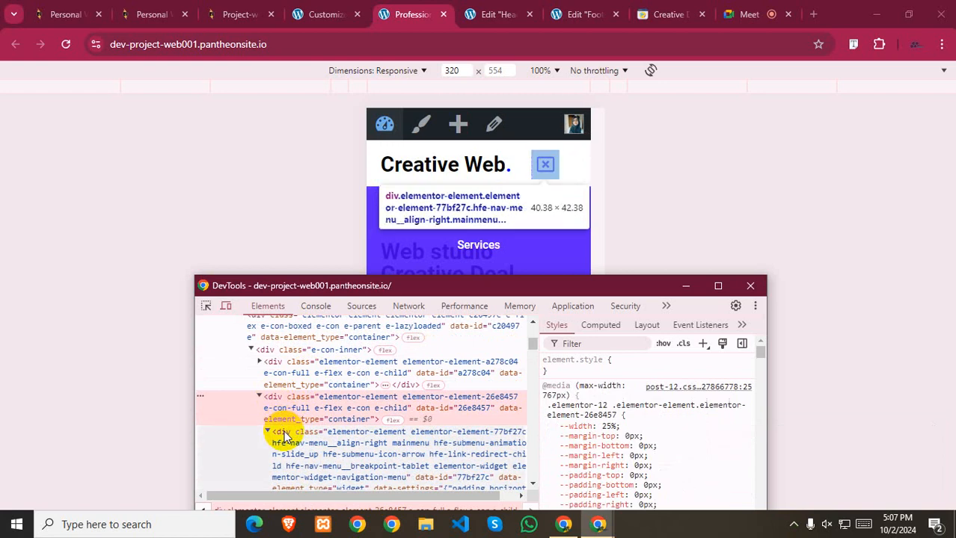
pyautogui.scroll(-3, 285, 437)
pyautogui.scroll(3, 285, 430)
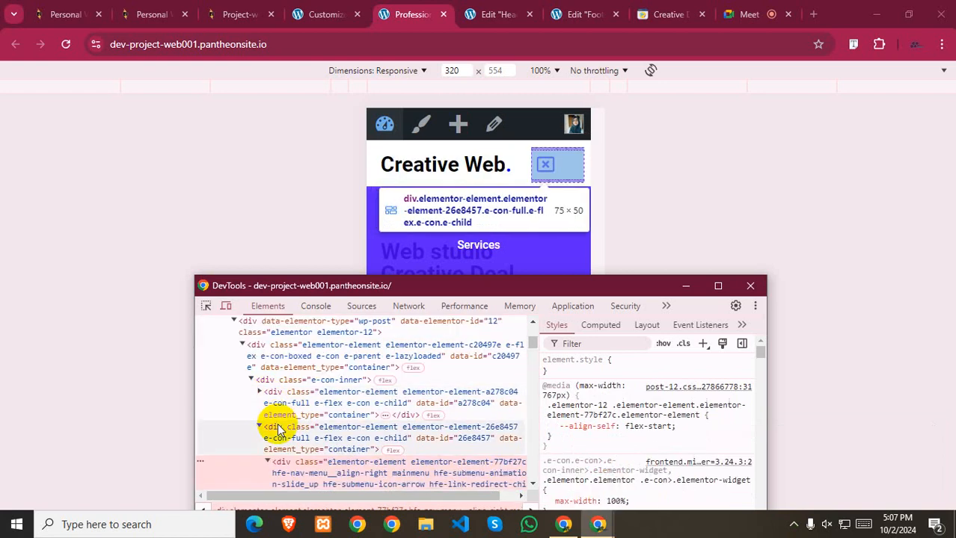
# - Create a new style rule for the elementor-element-26e8457 container
pyautogui.click(278, 429)
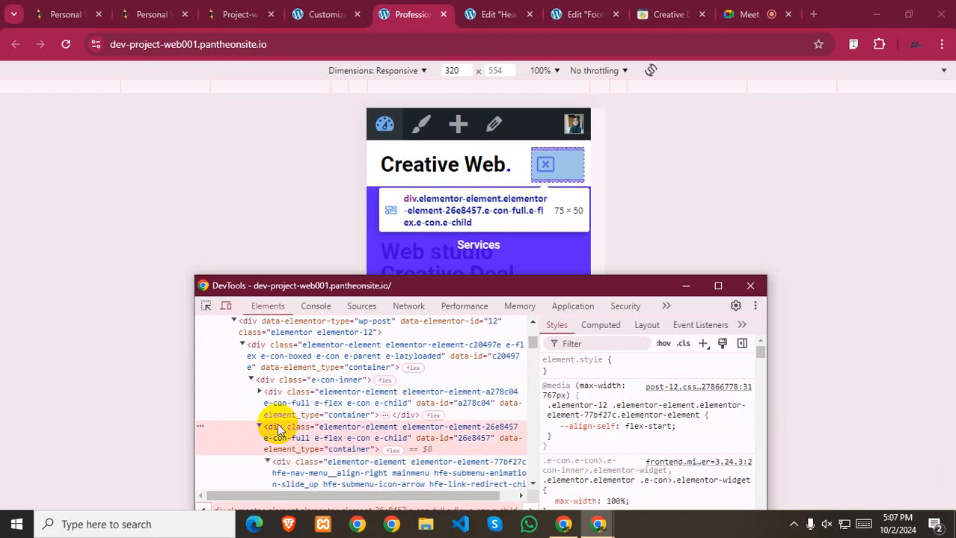
pyautogui.click(702, 344)
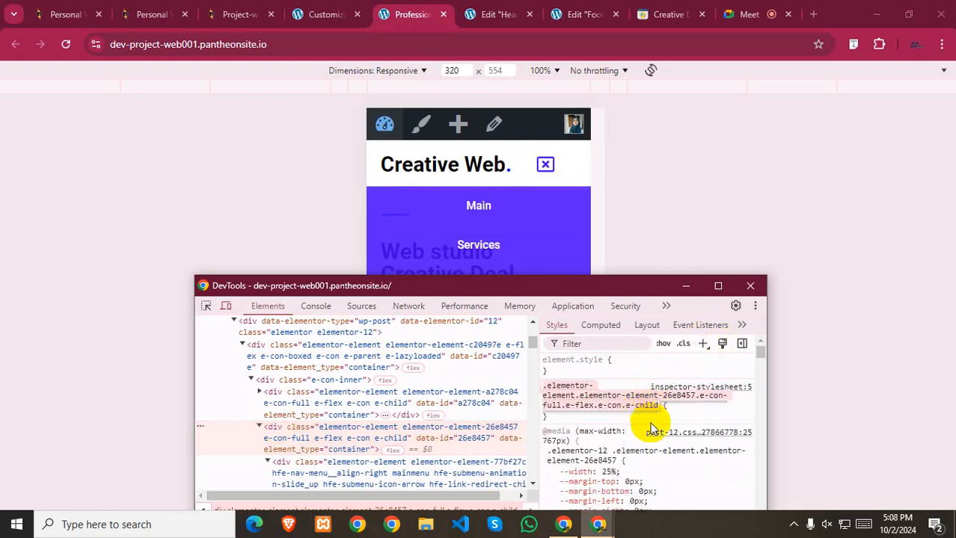
pyautogui.press('Return')
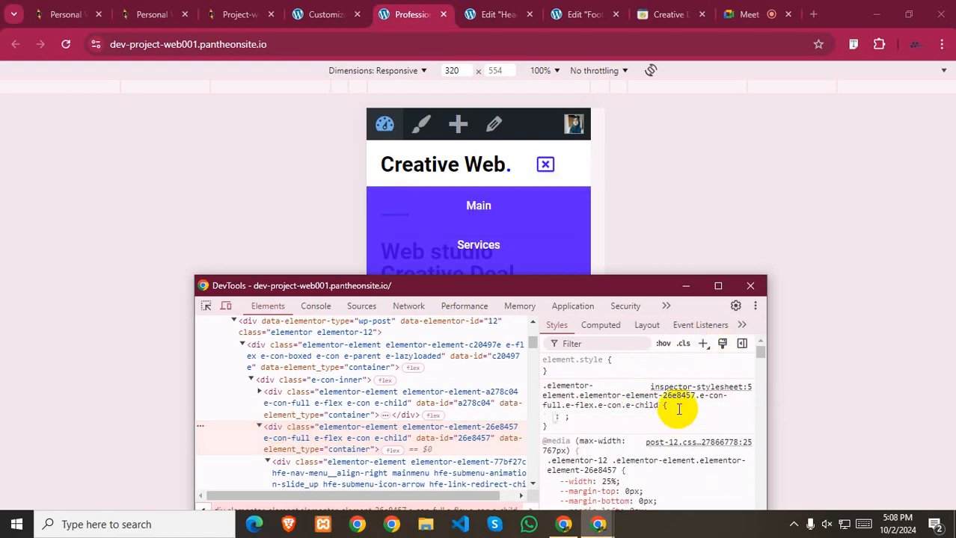
# - Try text-align: right !important in the new rule of the elementor-element-26e8457 container
pyautogui.write('text-align')
pyautogui.press('Tab')
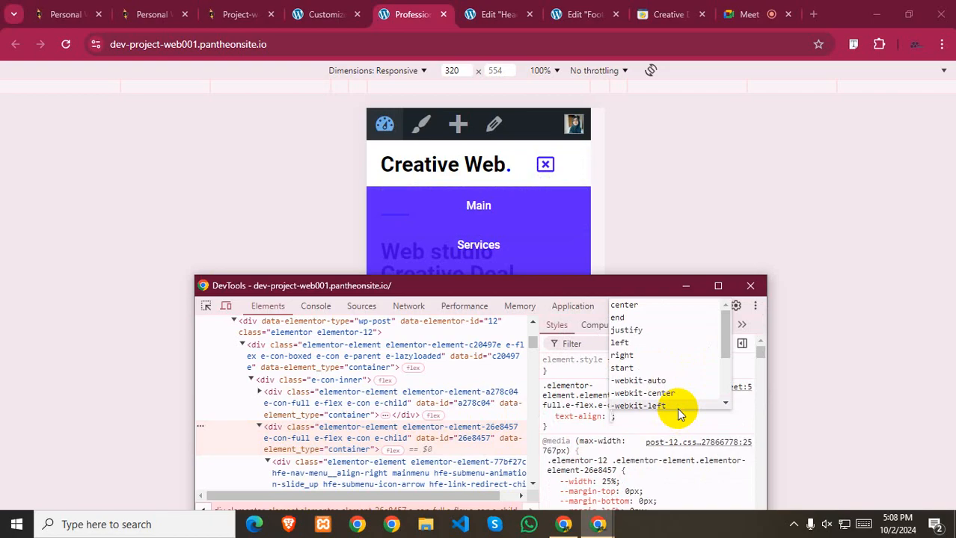
pyautogui.write('r')
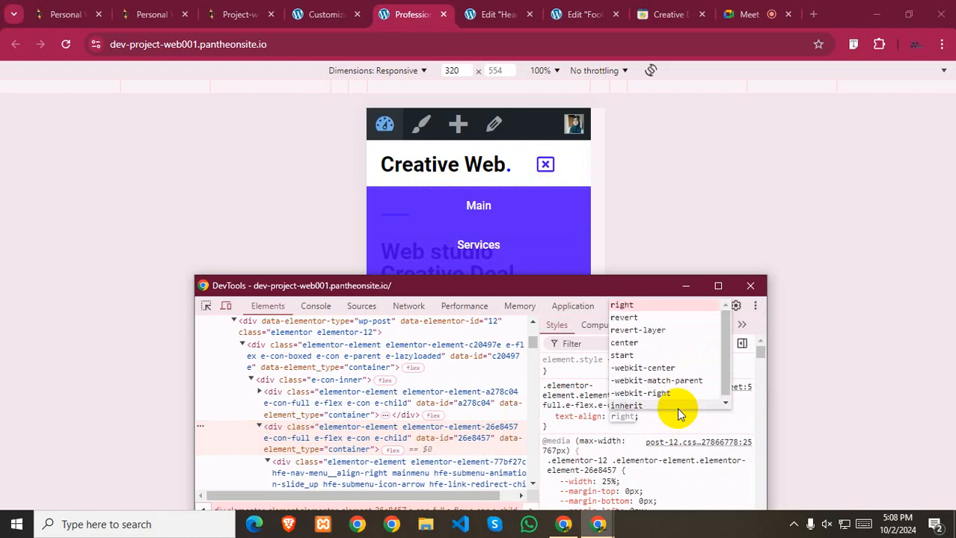
pyautogui.press('Return')
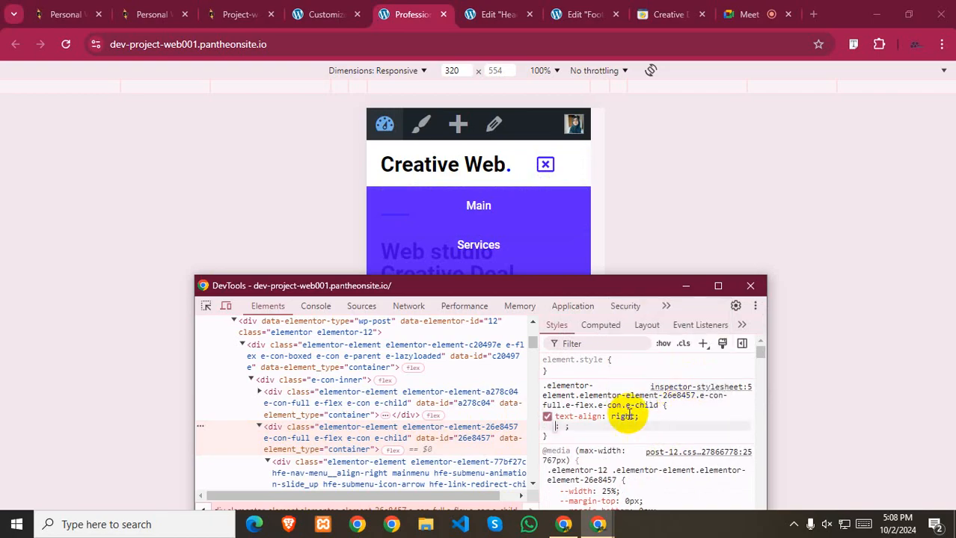
pyautogui.click(623, 417)
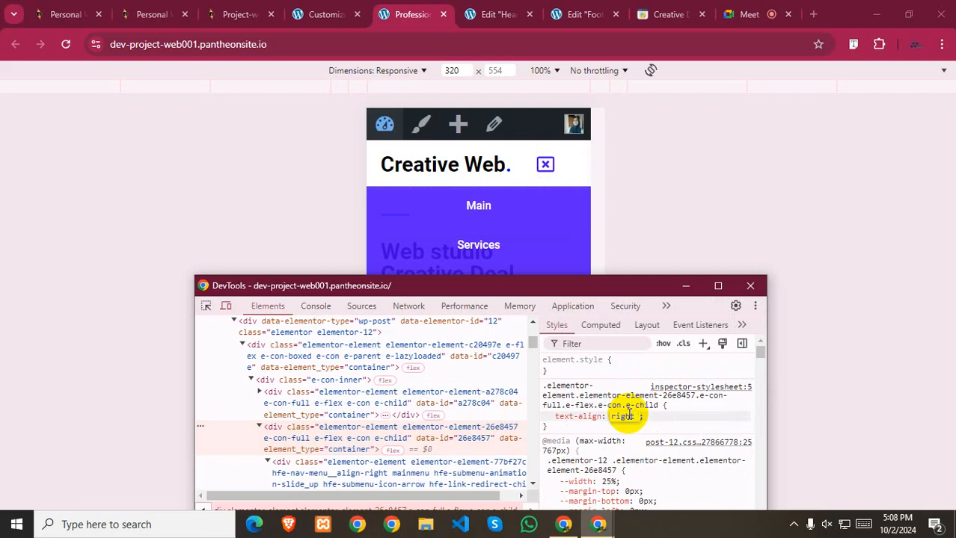
pyautogui.write('!im')
pyautogui.press('Return')
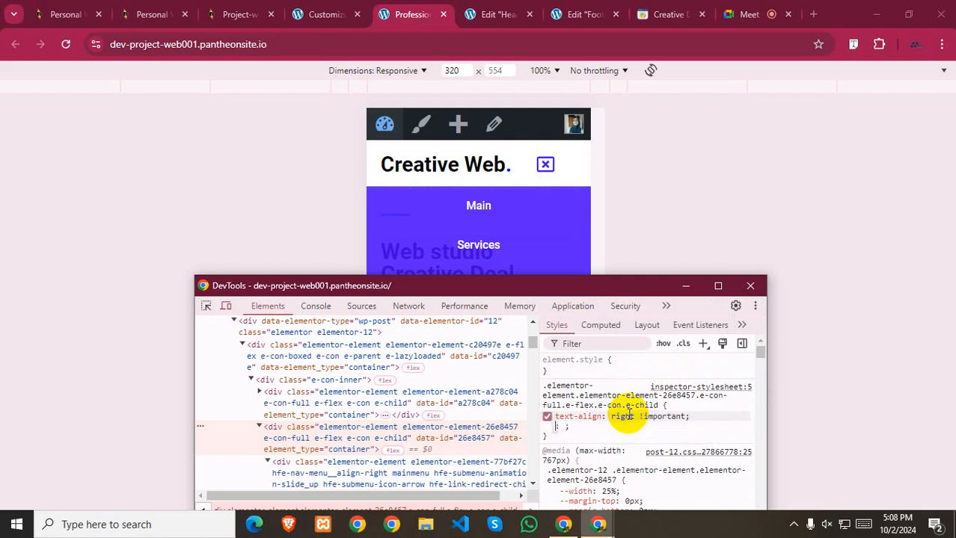
pyautogui.click(630, 433)
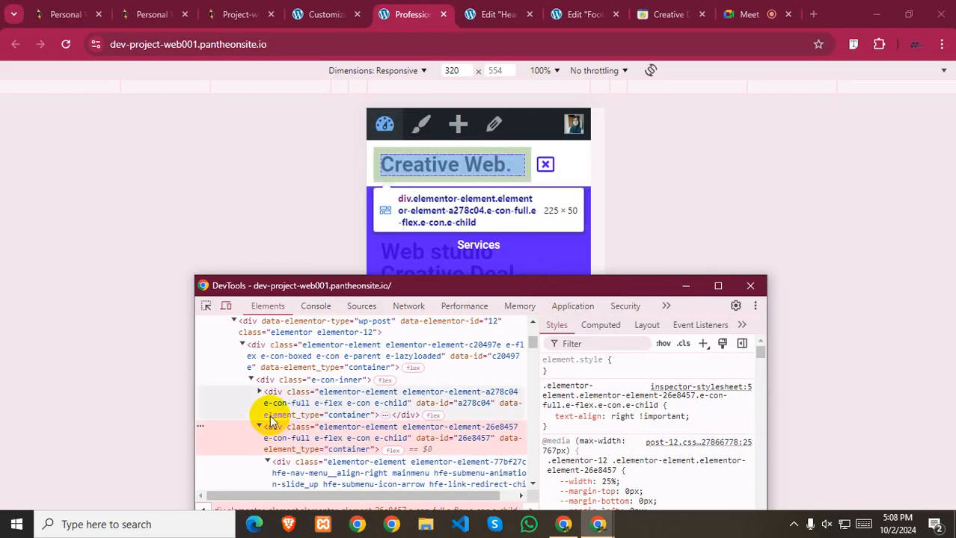
# - Remove the text-align declaration from the new rule of the elementor-element-26e8457 container
pyautogui.click(591, 432)
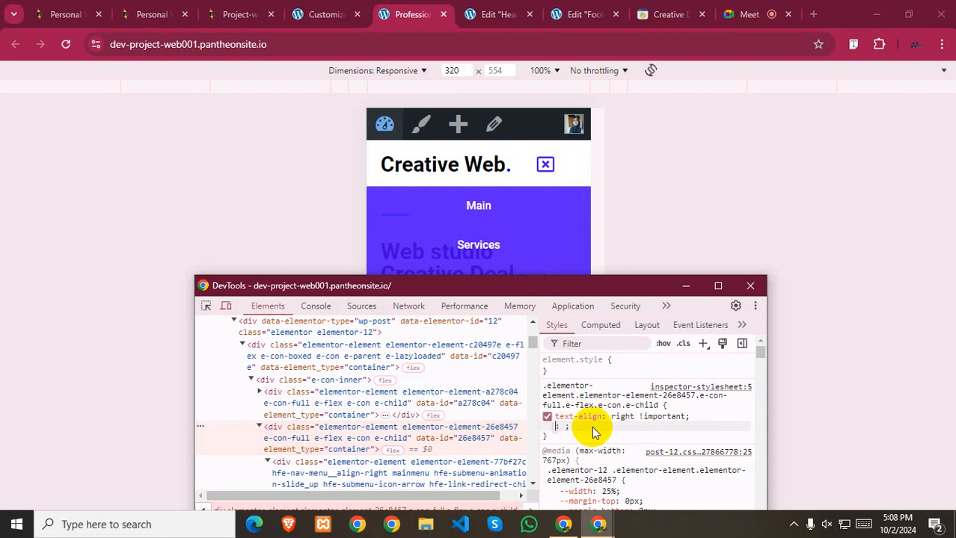
pyautogui.click(650, 416)
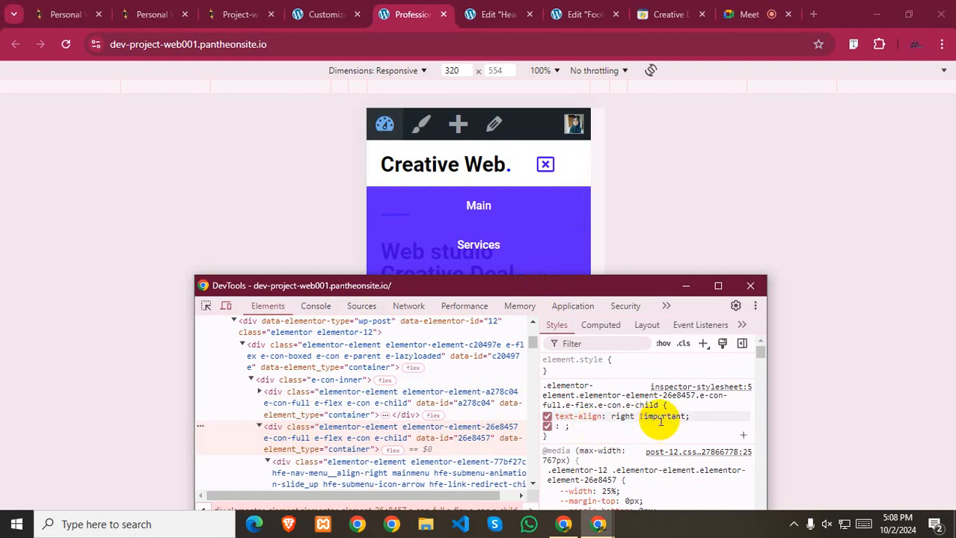
pyautogui.press('BackSpace')
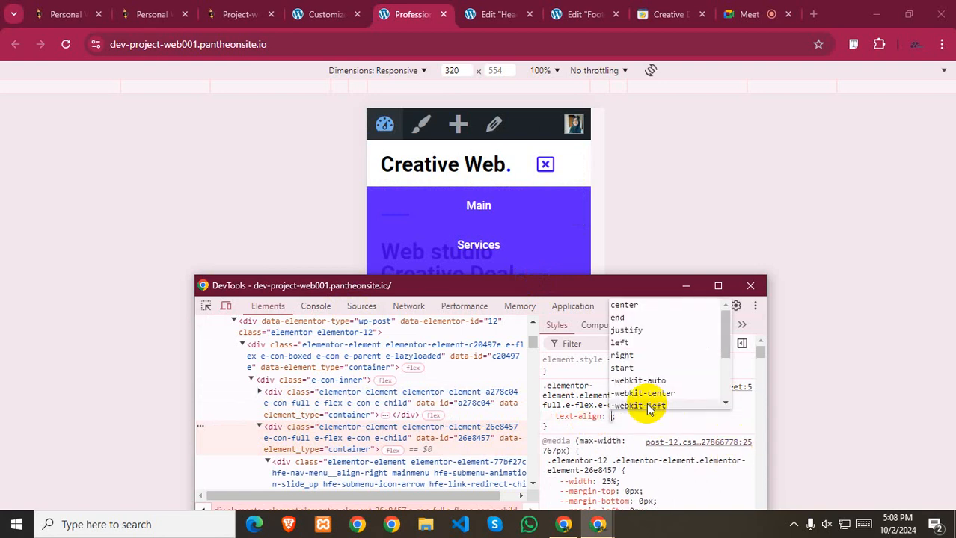
pyautogui.click(632, 428)
# - Add display: flex to the new rule of the elementor-element-26e8457 container
pyautogui.click(627, 423)
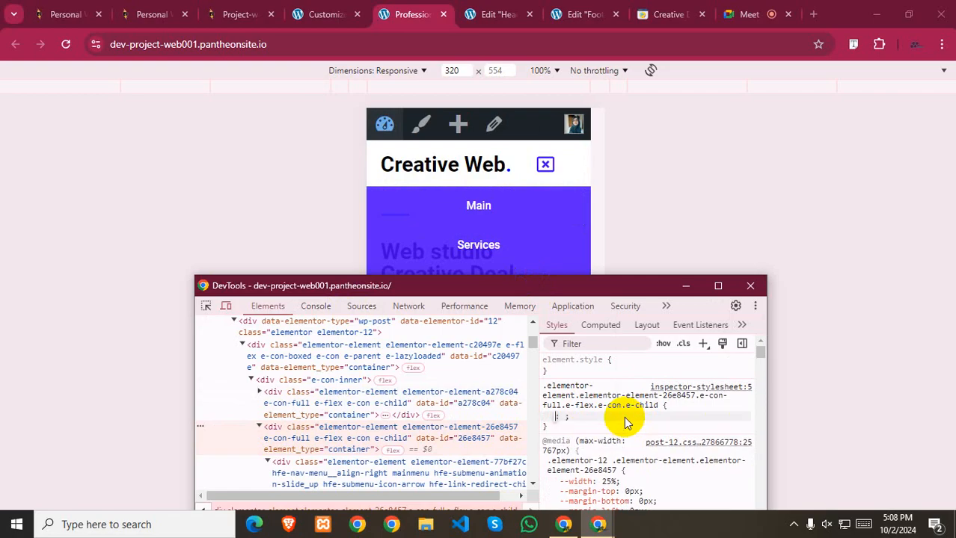
pyautogui.write('display')
pyautogui.press('Tab')
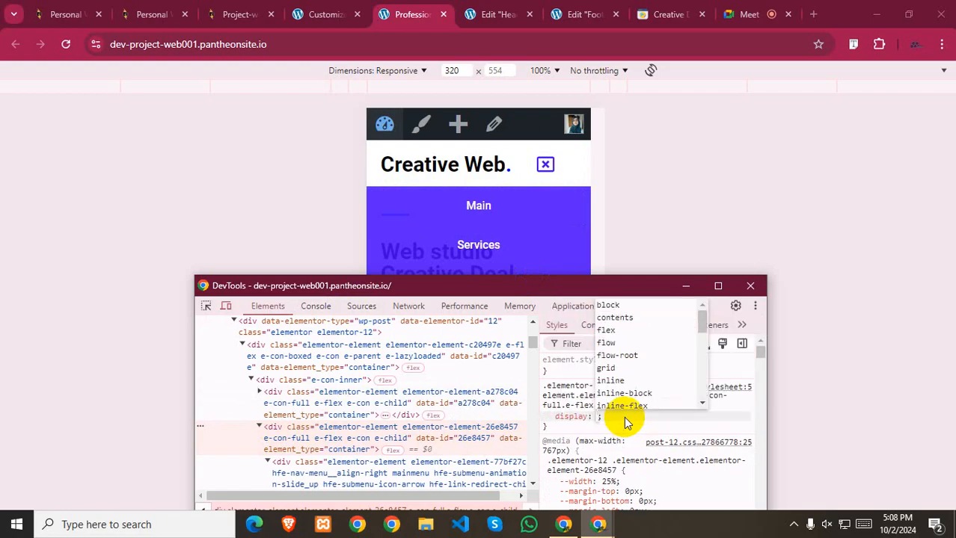
pyautogui.write('flex')
pyautogui.press('Return')
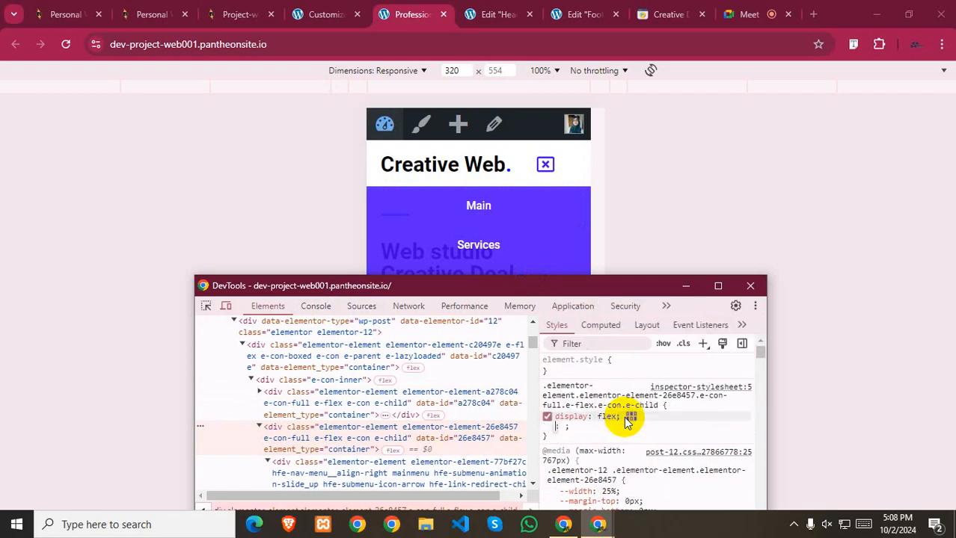
# - Try justify-content with the values end and flex-end in the container's new rule, then discard the declaration
pyautogui.write('justify-content')
pyautogui.press('Tab')
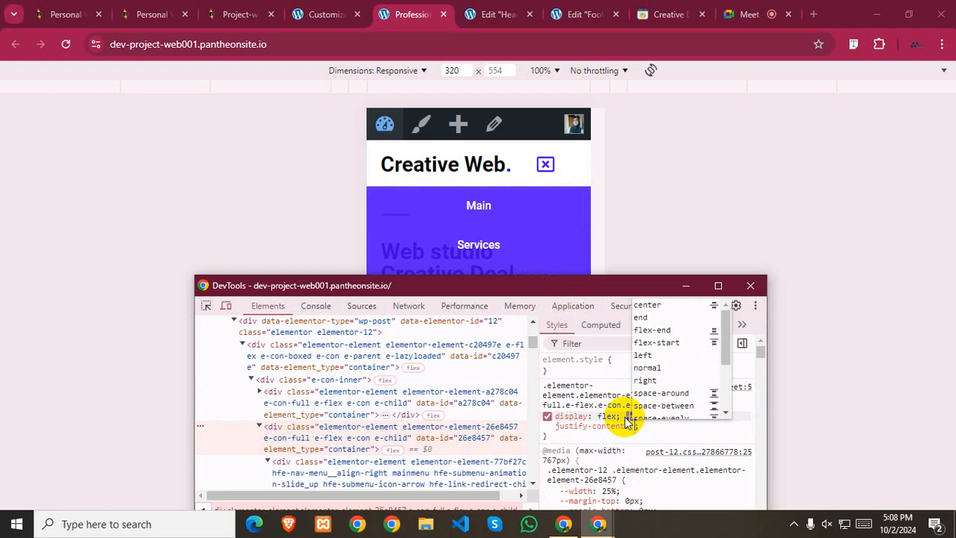
pyautogui.press('Down')
pyautogui.press('Down')
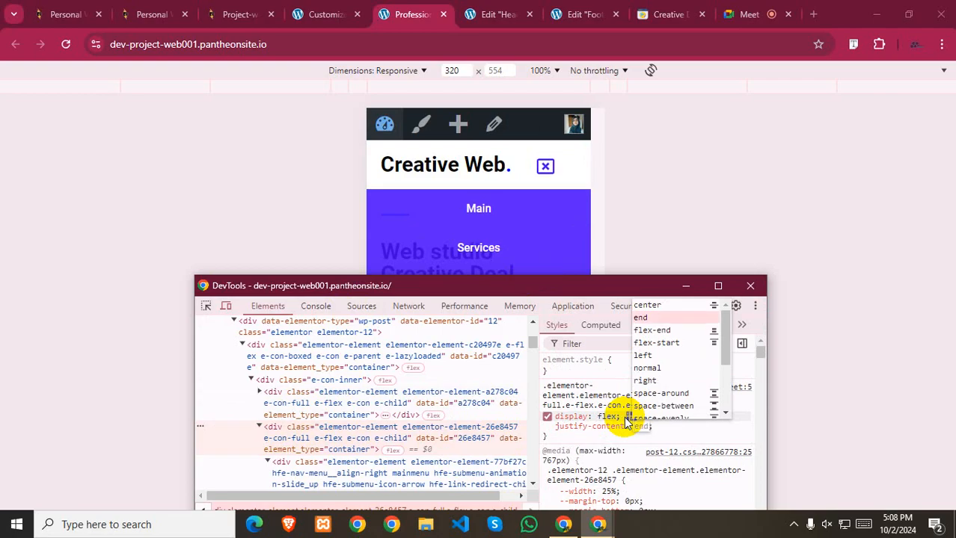
pyautogui.press('Down')
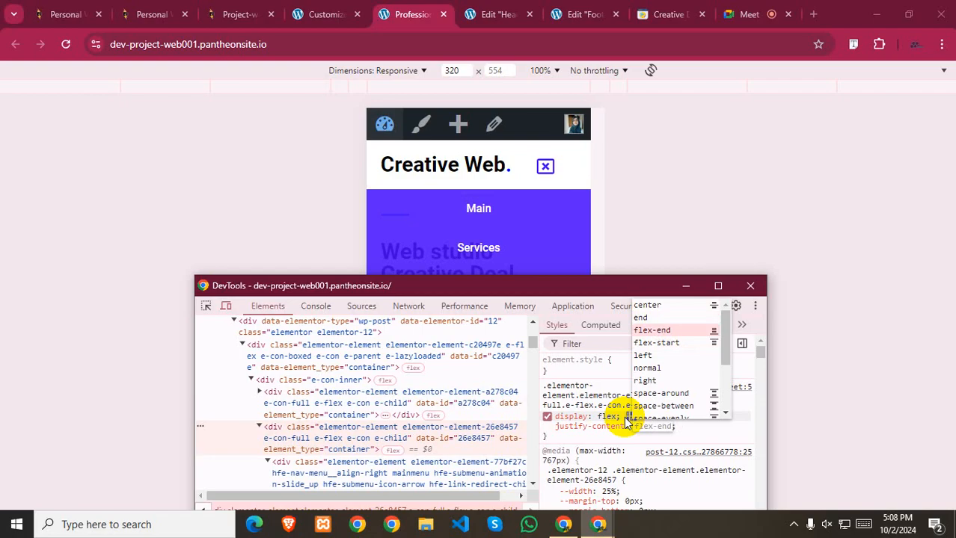
pyautogui.press('Up')
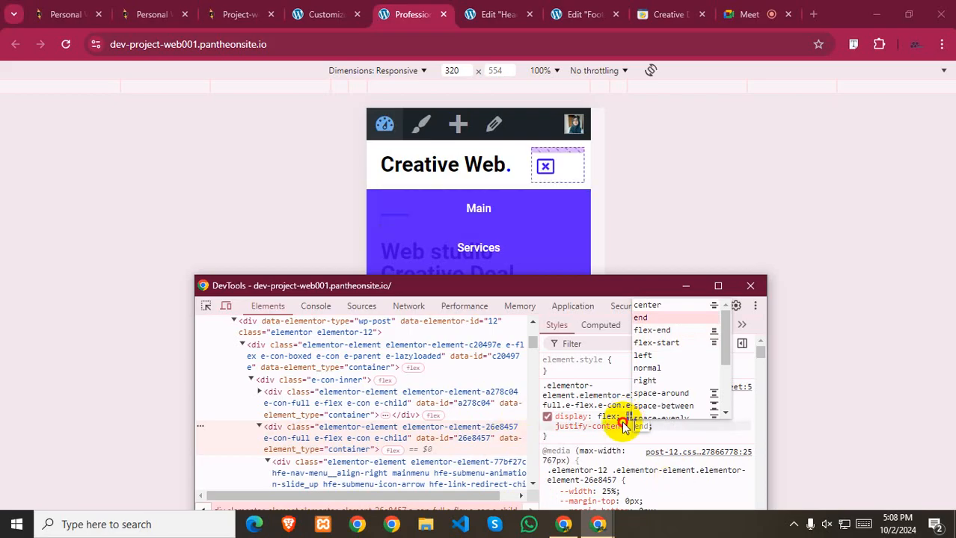
pyautogui.click(625, 423)
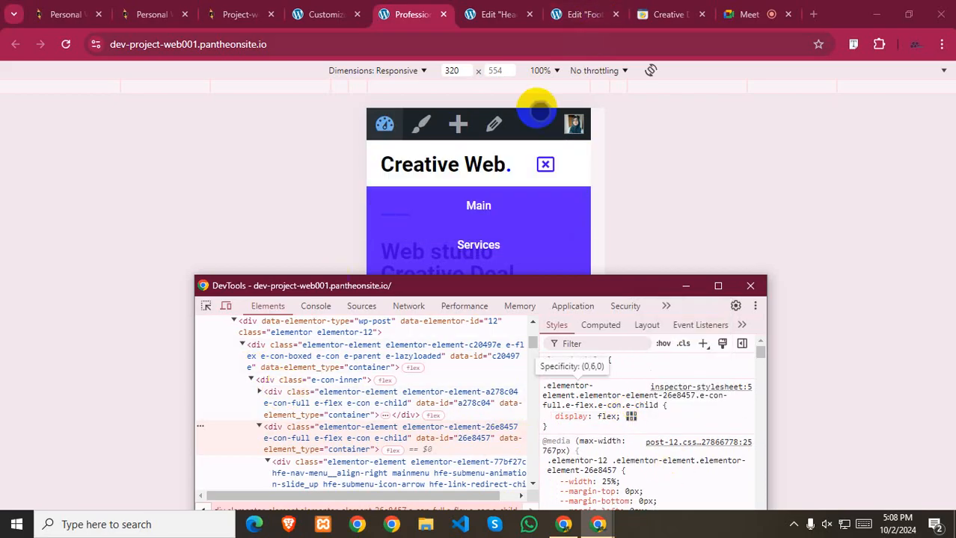
# - Inspect the menu's close icon on the page and select its parent hfe-nav-menu-icon div
pyautogui.rightClick(545, 170)
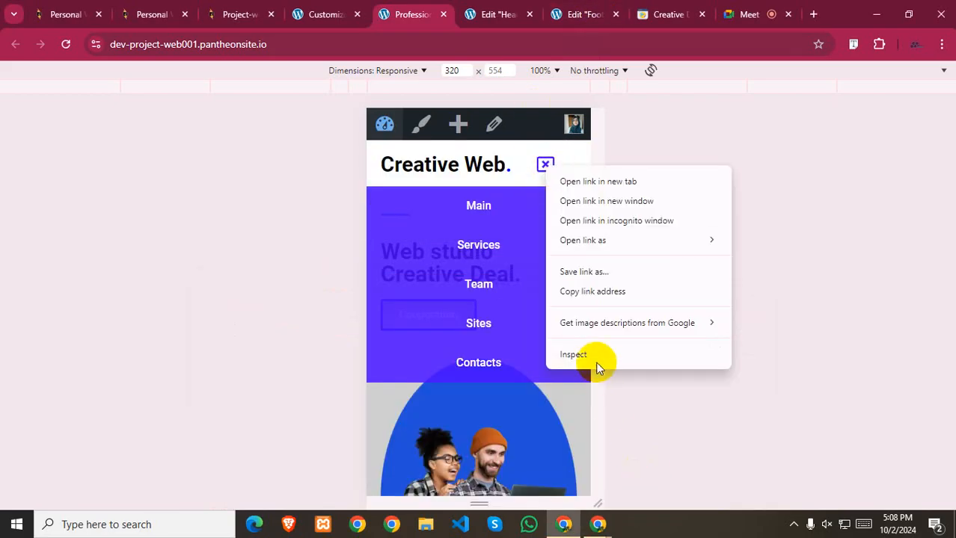
pyautogui.click(620, 366)
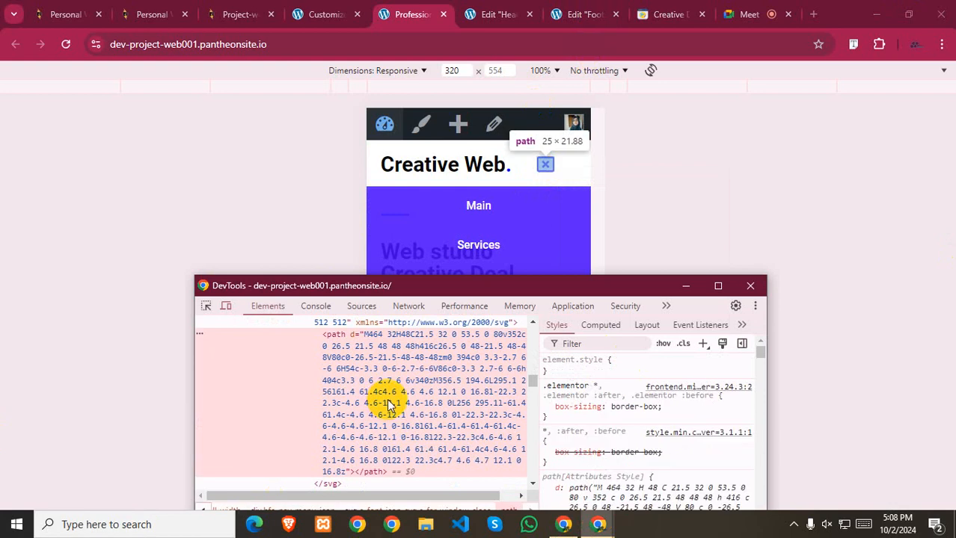
pyautogui.scroll(2, 388, 404)
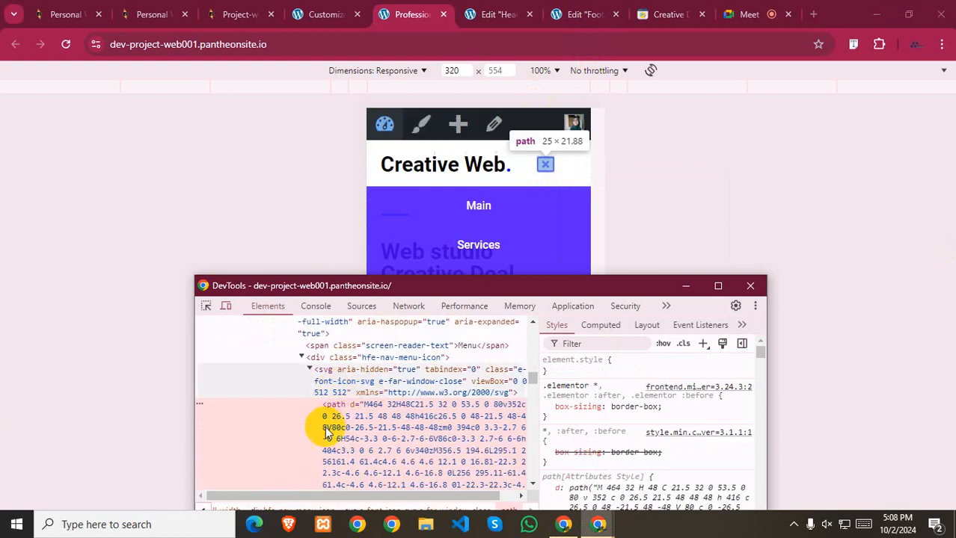
pyautogui.click(311, 370)
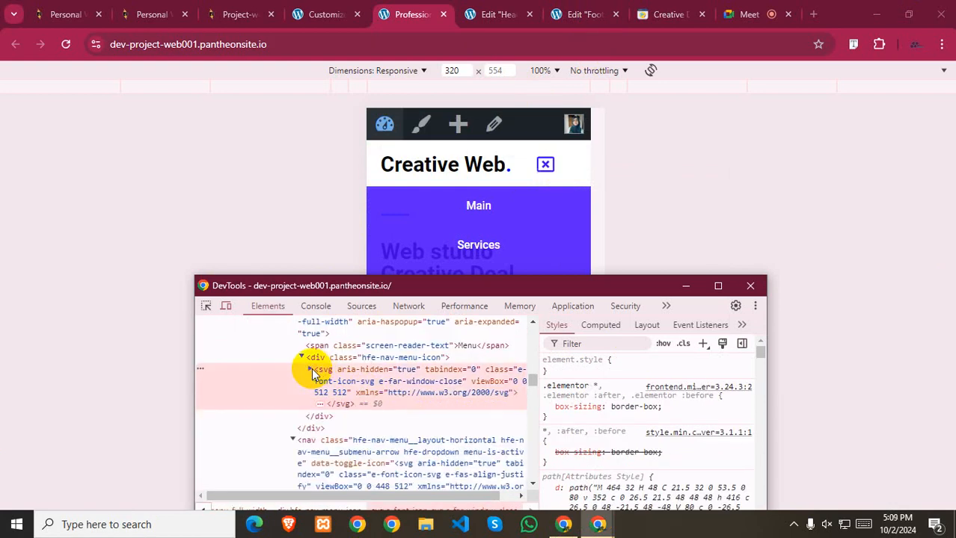
pyautogui.click(373, 358)
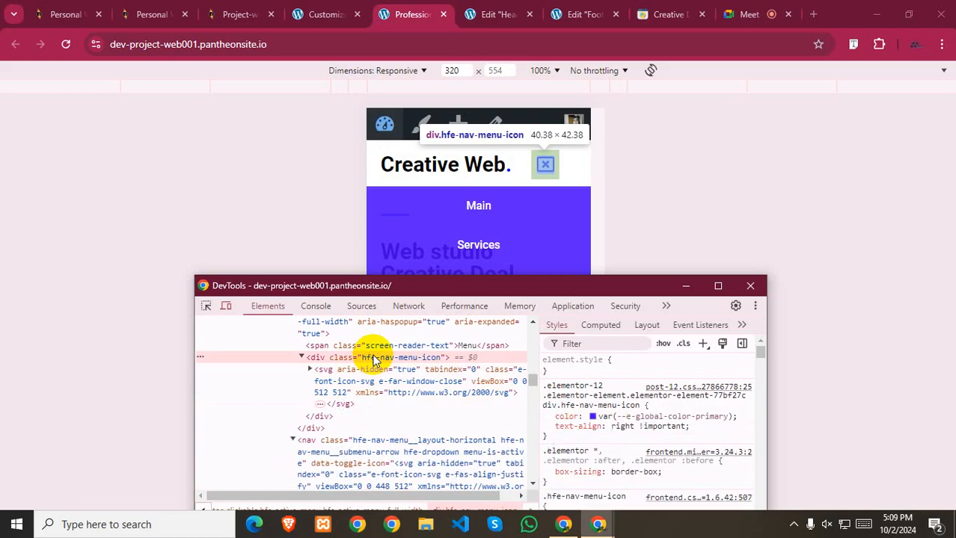
# - Delete the text-align declaration from the div.hfe-nav-menu-icon rule
pyautogui.click(659, 431)
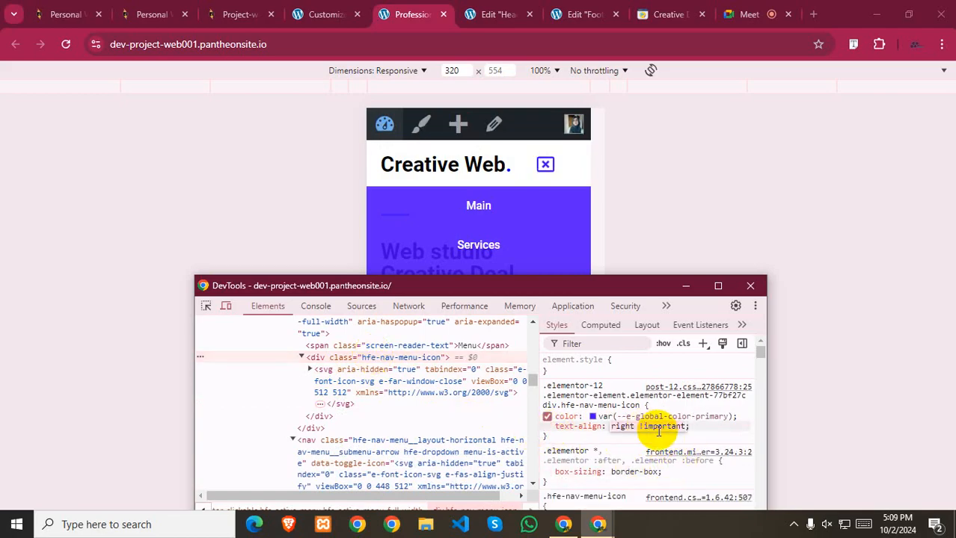
pyautogui.press('BackSpace')
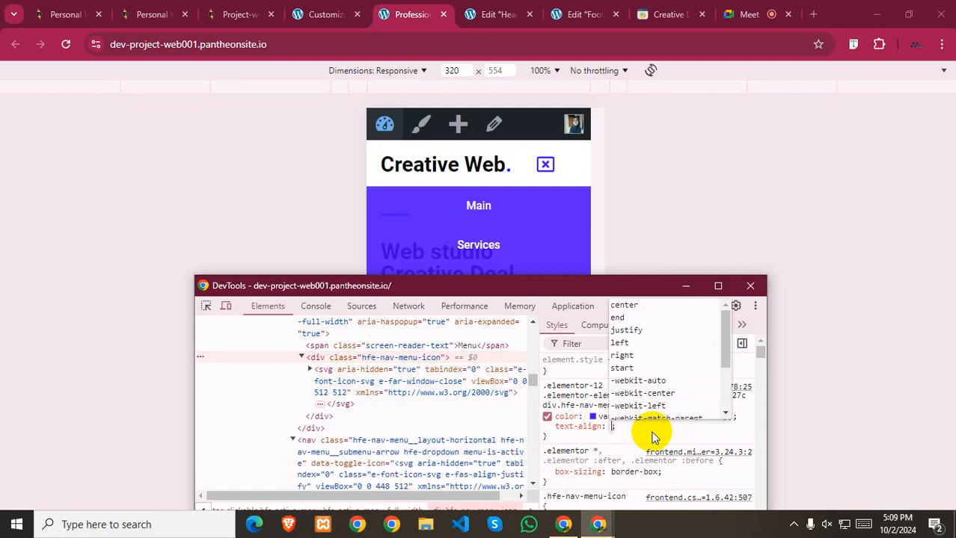
pyautogui.press('Return')
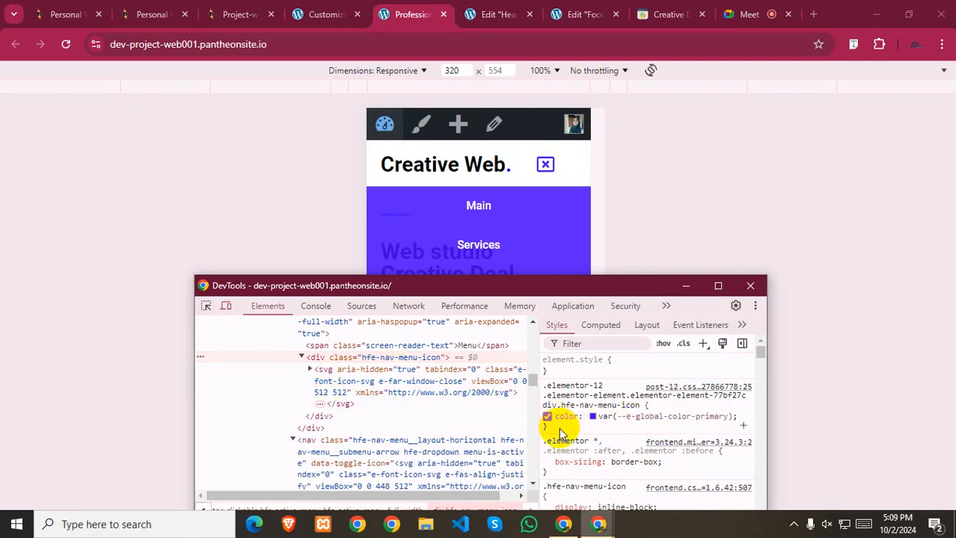
# - Add a margin-left of 10px to the div.hfe-nav-menu-icon rule below its color declaration
pyautogui.click(590, 428)
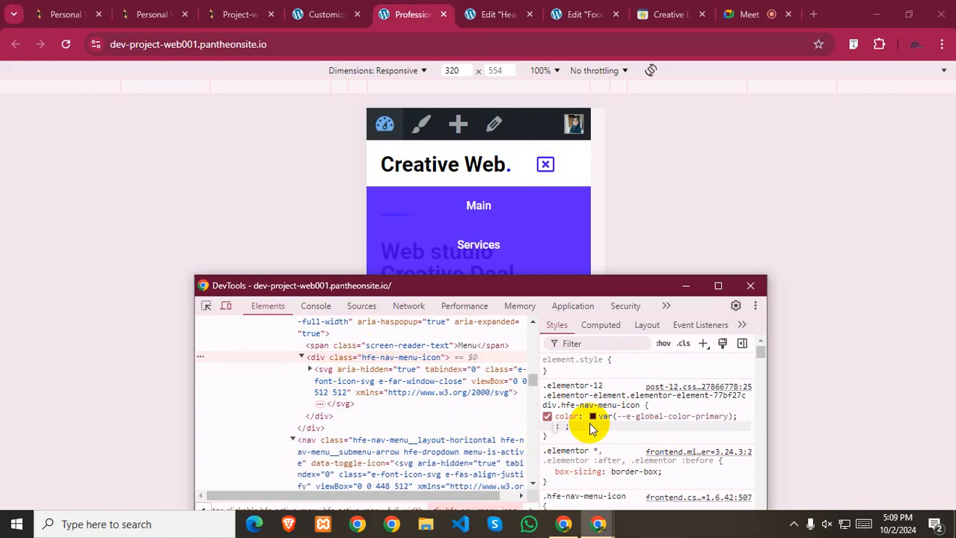
pyautogui.write('margin')
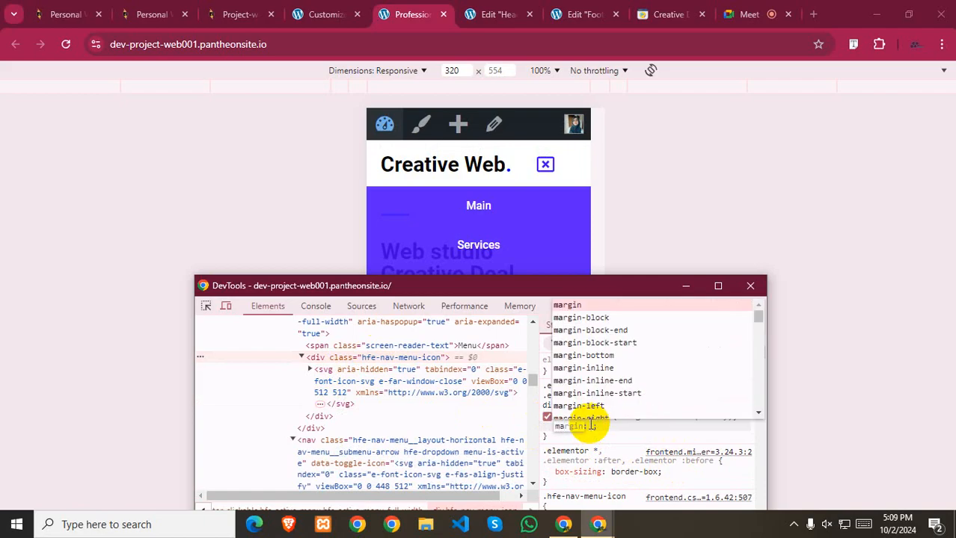
pyautogui.press('Down')
pyautogui.press('Down')
pyautogui.press('Down')
pyautogui.press('Up')
pyautogui.press('Up')
pyautogui.press('Up')
pyautogui.press('Down')
pyautogui.press('Down')
pyautogui.press('Down')
pyautogui.press('Down')
pyautogui.press('Down')
pyautogui.press('Down')
pyautogui.press('Down')
pyautogui.press('Down')
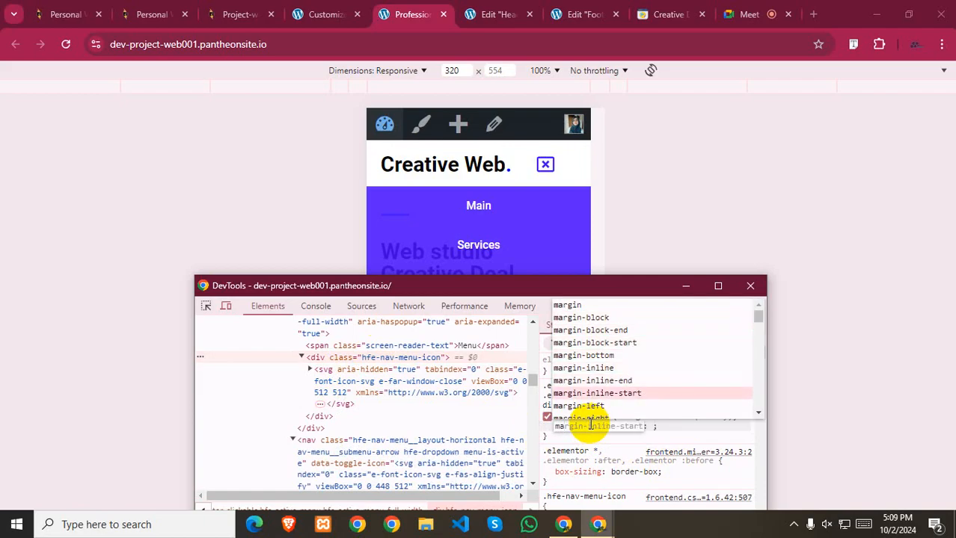
pyautogui.press('Return')
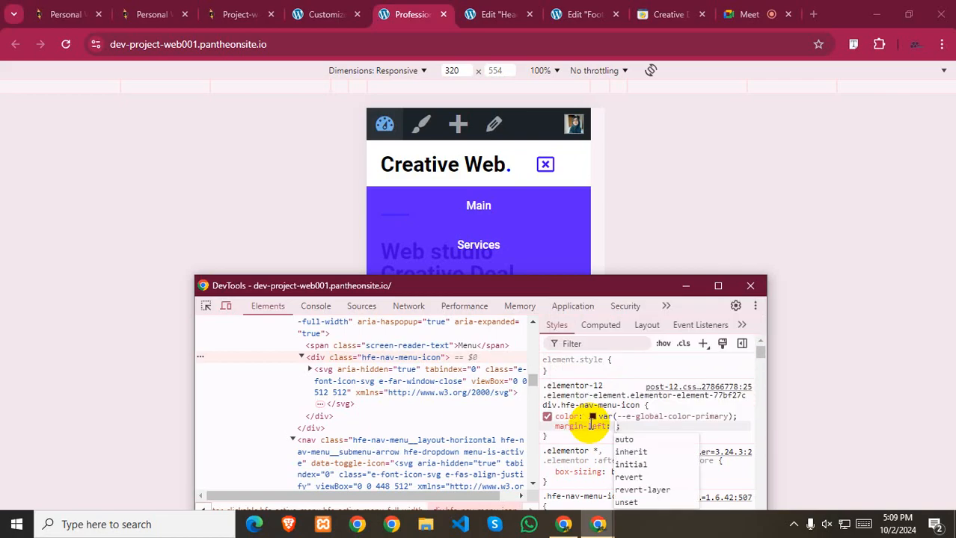
pyautogui.write('10px')
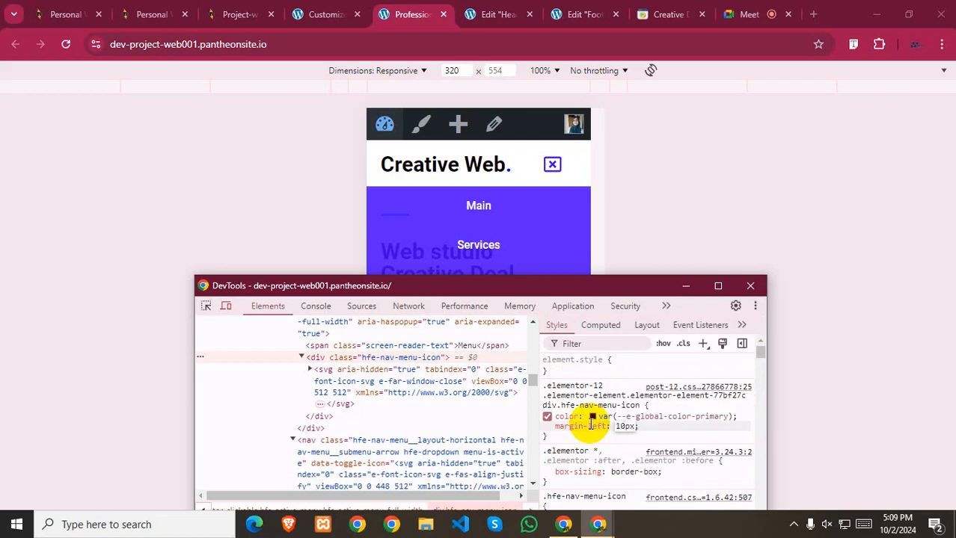
# - Increase the toggle icon's margin-left step by step to 40px
pyautogui.press('Up')
pyautogui.press('Up')
pyautogui.press('Up')
pyautogui.press('Up')
pyautogui.press('Up')
pyautogui.press('Up')
pyautogui.press('Up')
pyautogui.press('Up')
pyautogui.press('Up')
pyautogui.press('Up')
pyautogui.press('Up')
pyautogui.press('Up')
pyautogui.press('Up')
pyautogui.press('Up')
pyautogui.press('Up')
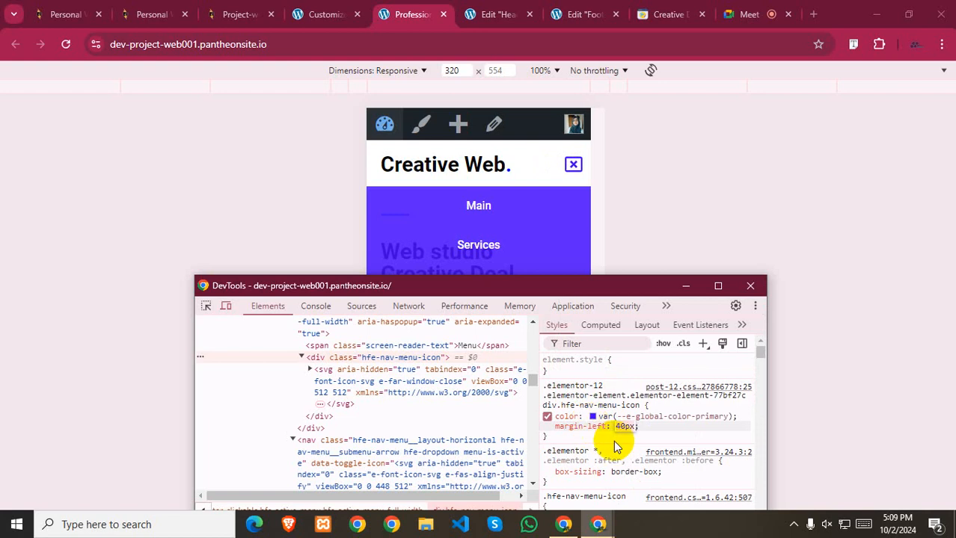
pyautogui.click(670, 438)
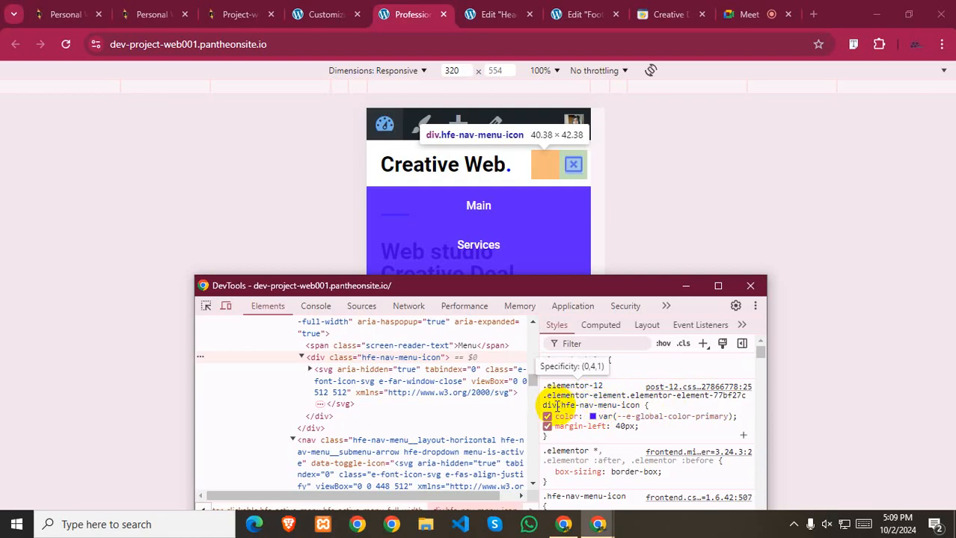
# - Try to copy the .hfe-nav-menu-icon rule with its color and margin-left declarations from the inspector
pyautogui.click(578, 416)
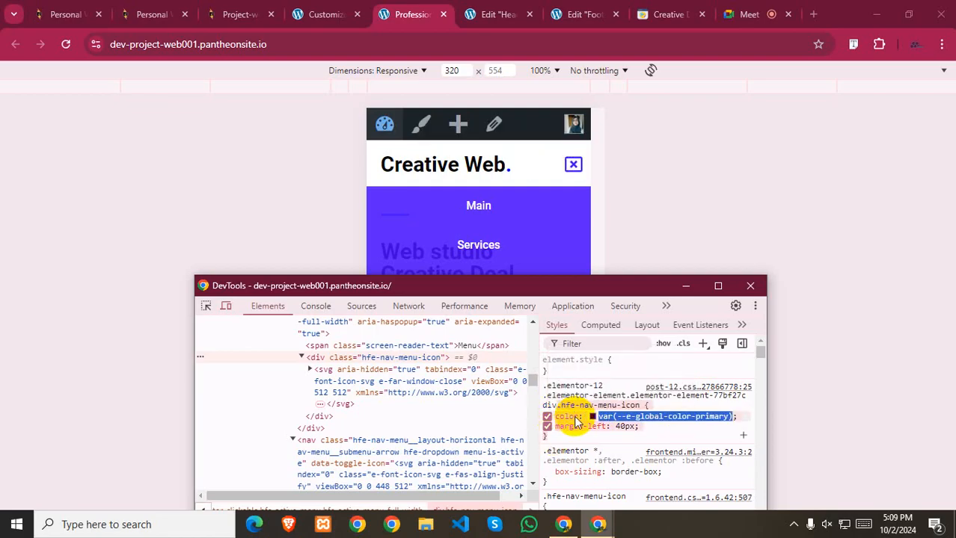
pyautogui.rightClick(579, 421)
pyautogui.click(632, 259)
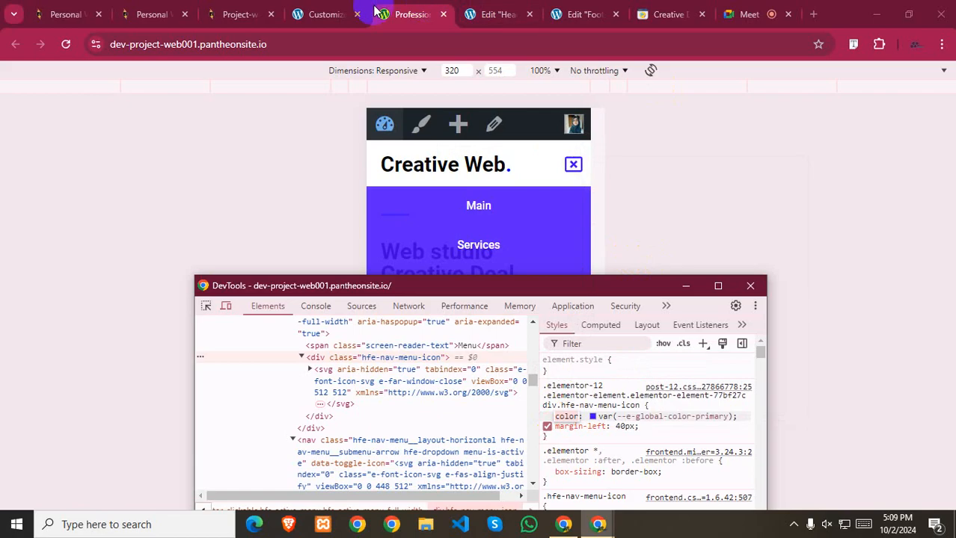
# - Switch to the Customizer's Additional CSS and insert a new line after the link rule inside the 800px media query
pyautogui.click(326, 14)
pyautogui.click(61, 252)
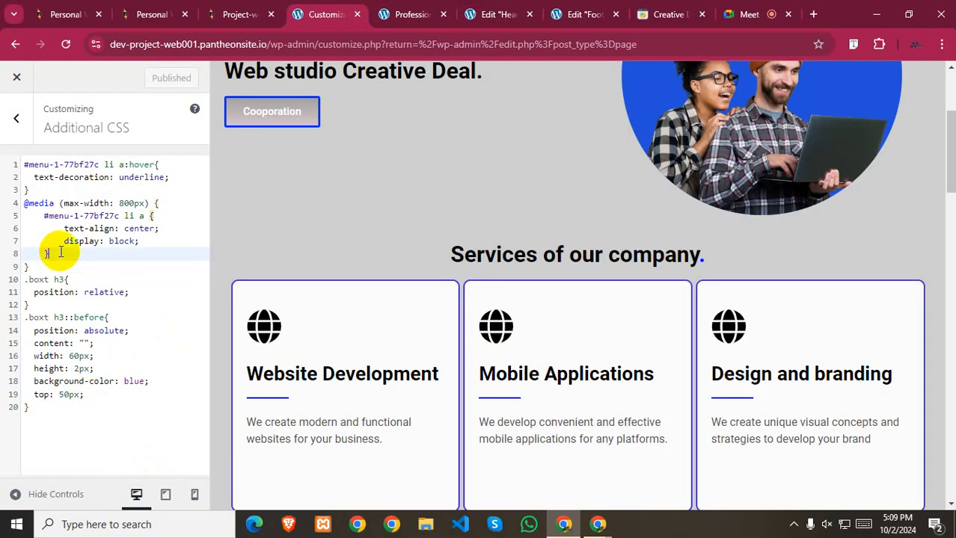
pyautogui.press('Return')
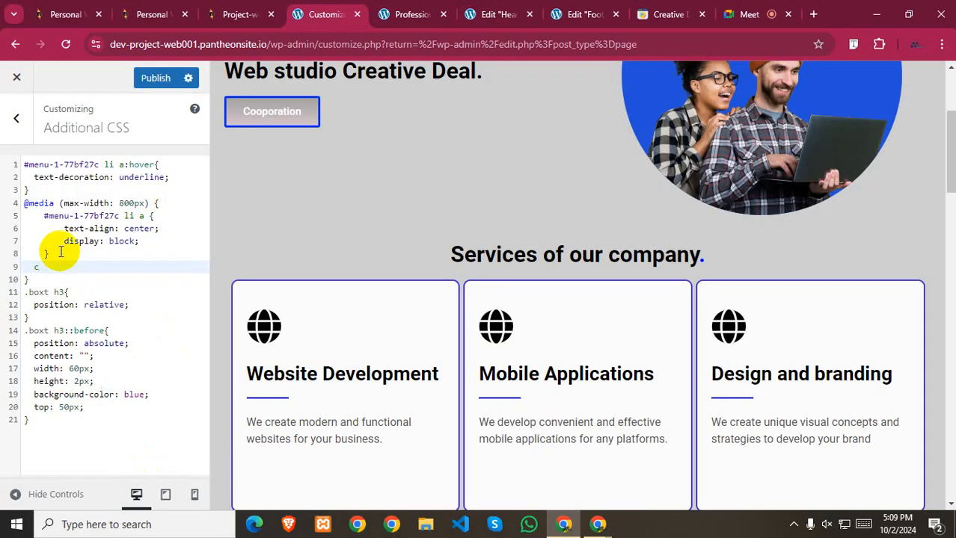
# - Copy the .hfe-nav-menu-icon rule with margin-left: 40px from the site's DevTools window into the empty line of the media query
pyautogui.moveTo(598, 525)
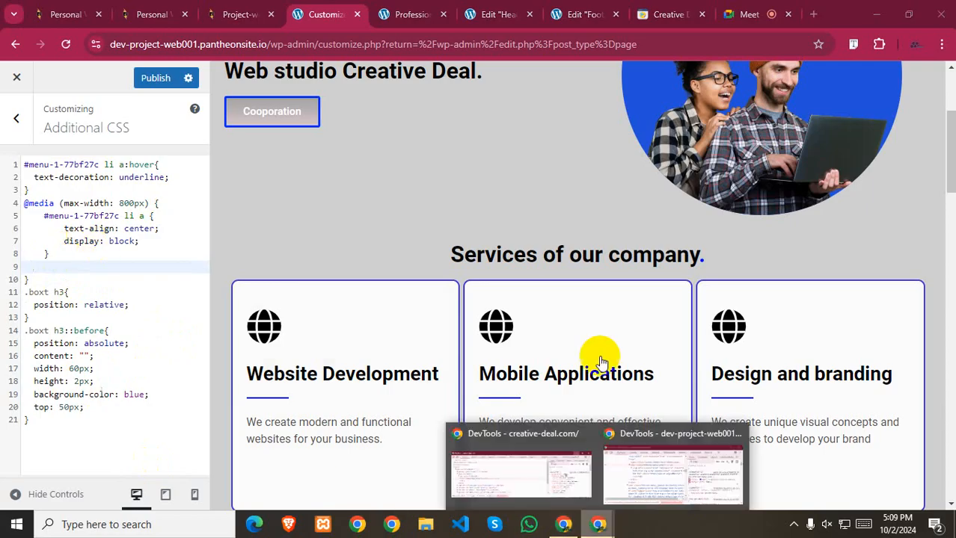
pyautogui.click(640, 464)
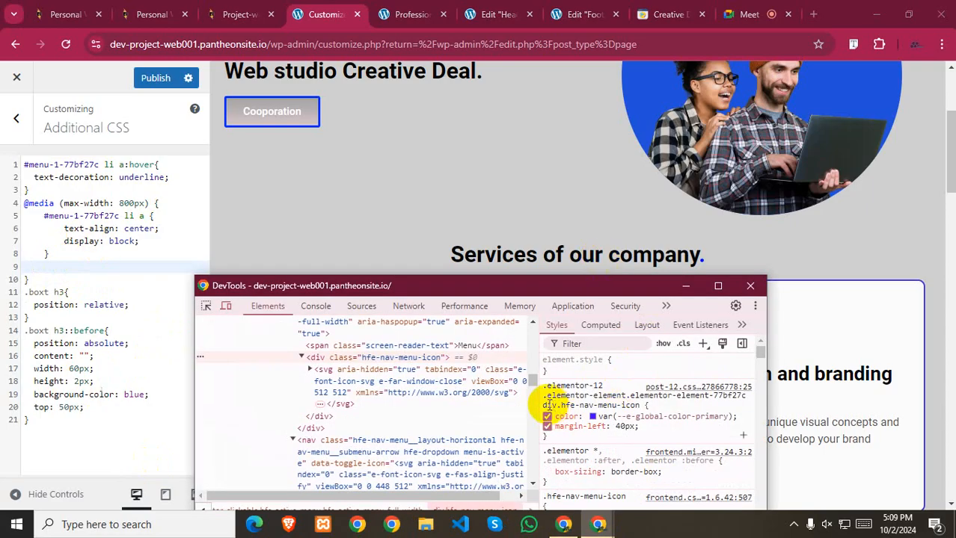
pyautogui.moveTo(557, 405); pyautogui.dragTo(554, 439)
pyautogui.rightClick(572, 416)
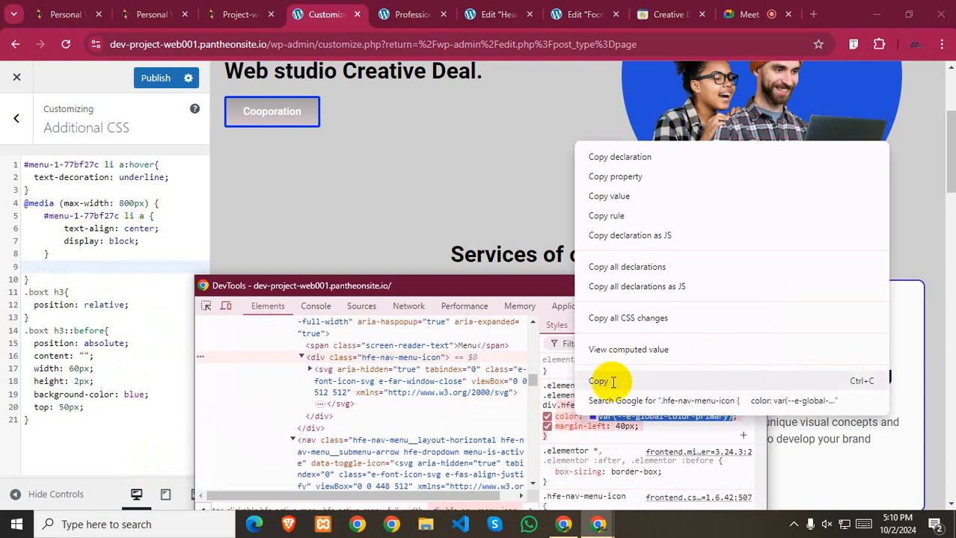
pyautogui.click(614, 378)
pyautogui.click(86, 267)
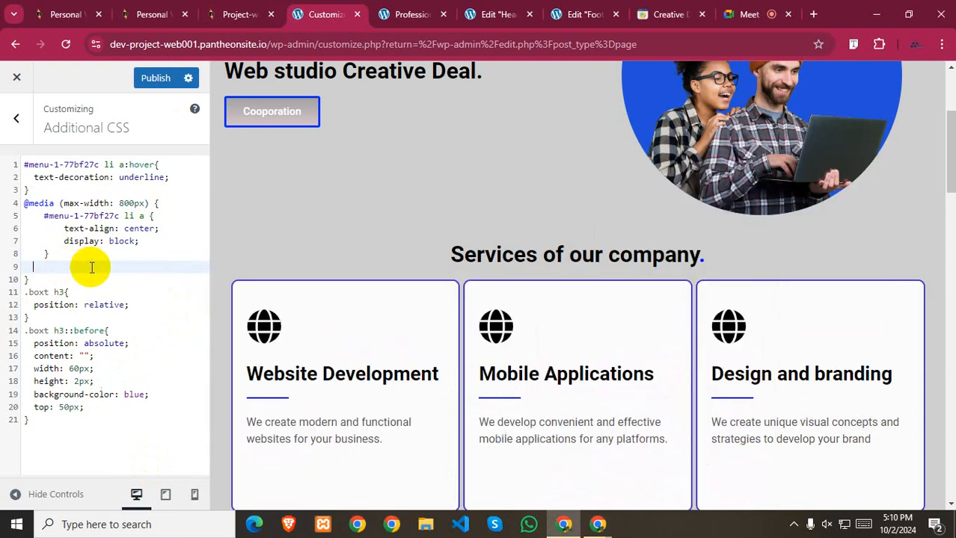
pyautogui.hotkey('ctrl', 'v')
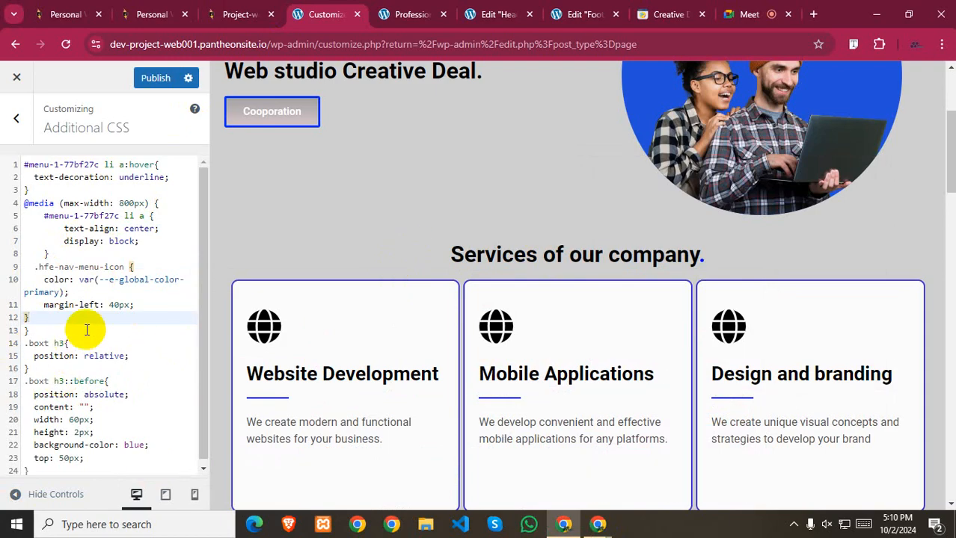
# - Publish the Additional CSS changes and reload the site's front page in the 320-pixel-wide responsive preview
pyautogui.click(150, 78)
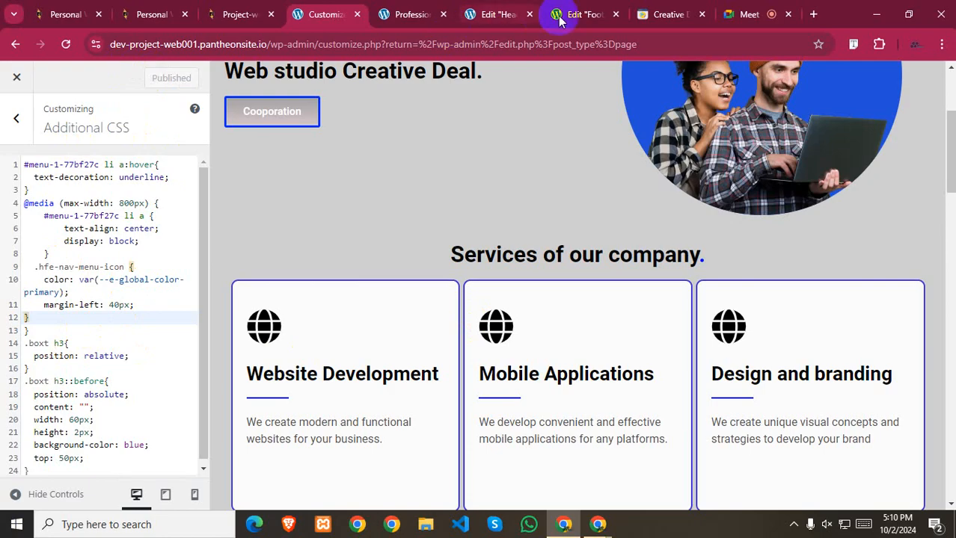
pyautogui.click(407, 14)
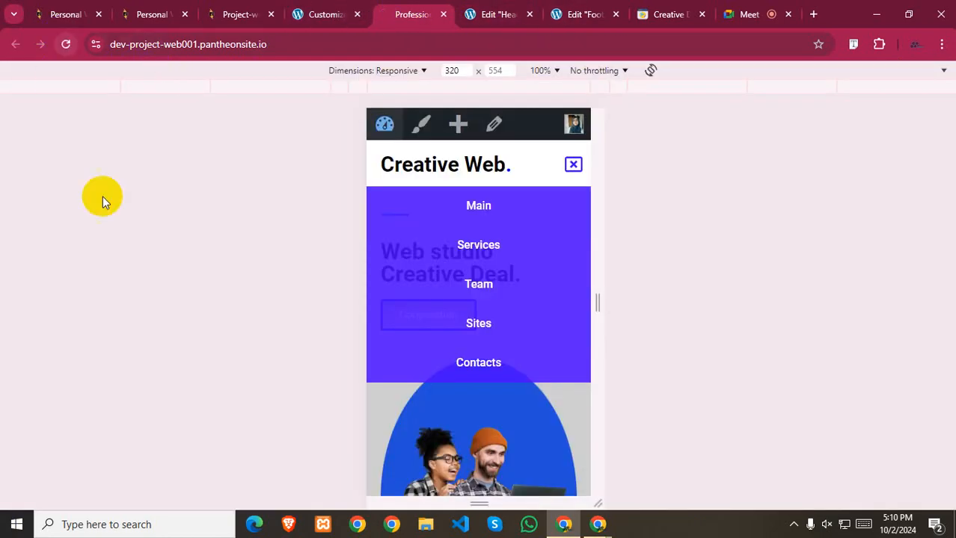
pyautogui.click(478, 288)
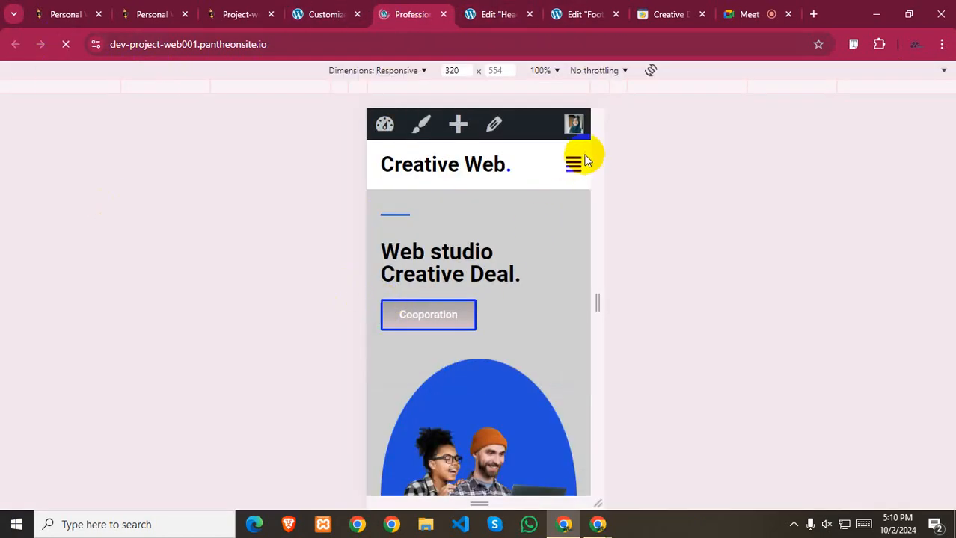
# - Test the mobile navigation by opening and closing the toggle menu repeatedly, and check the page down to the services section
pyautogui.click(573, 166)
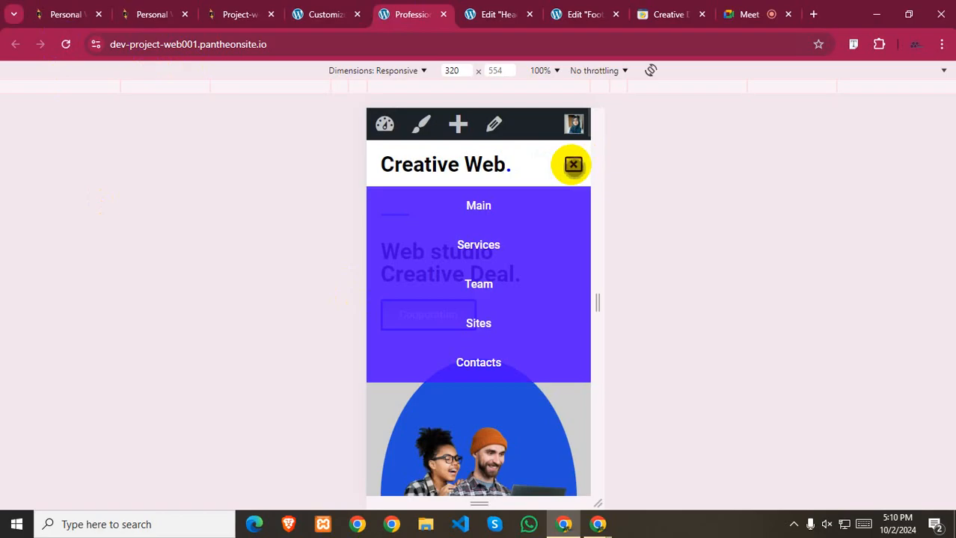
pyautogui.click(573, 166)
pyautogui.click(573, 165)
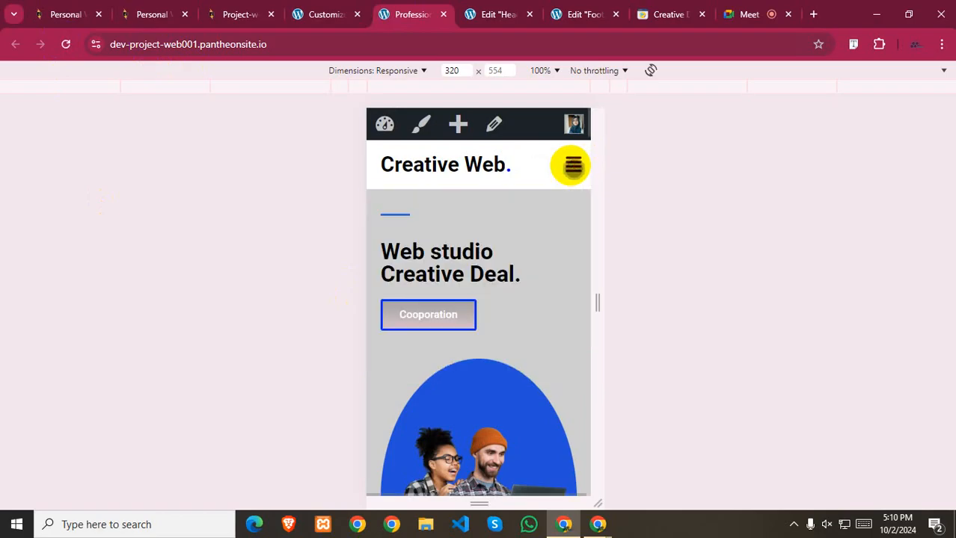
pyautogui.click(573, 164)
pyautogui.click(573, 165)
pyautogui.click(573, 165)
pyautogui.click(573, 164)
pyautogui.click(573, 165)
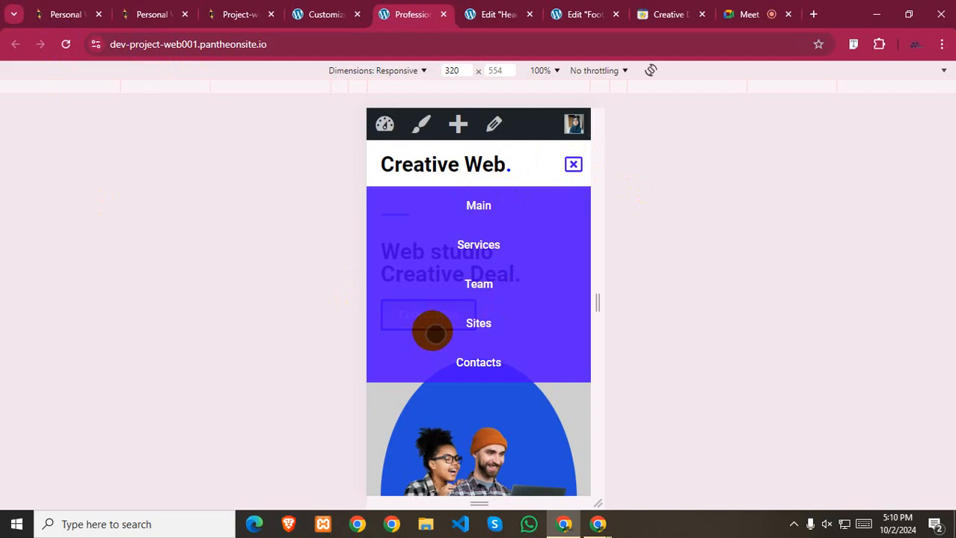
pyautogui.click(573, 165)
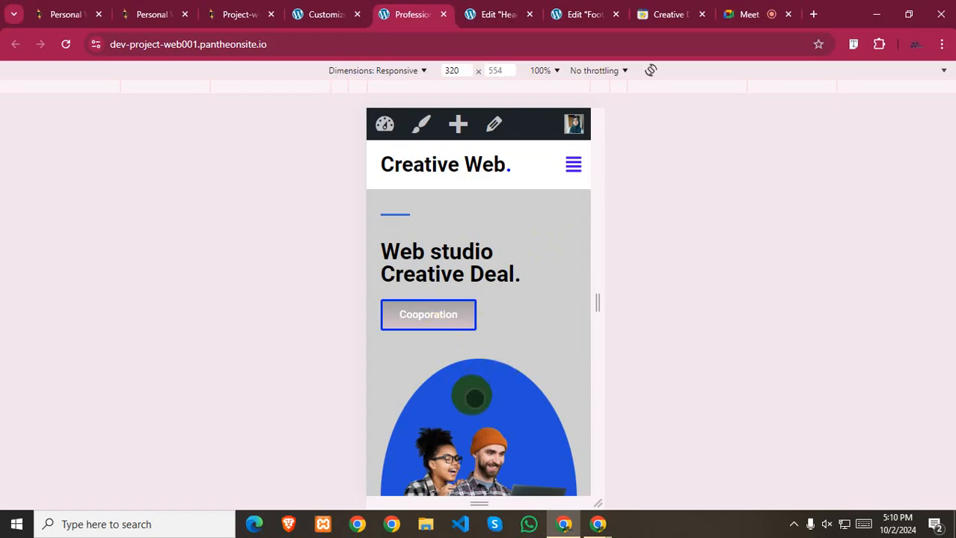
pyautogui.scroll(-6, 473, 397)
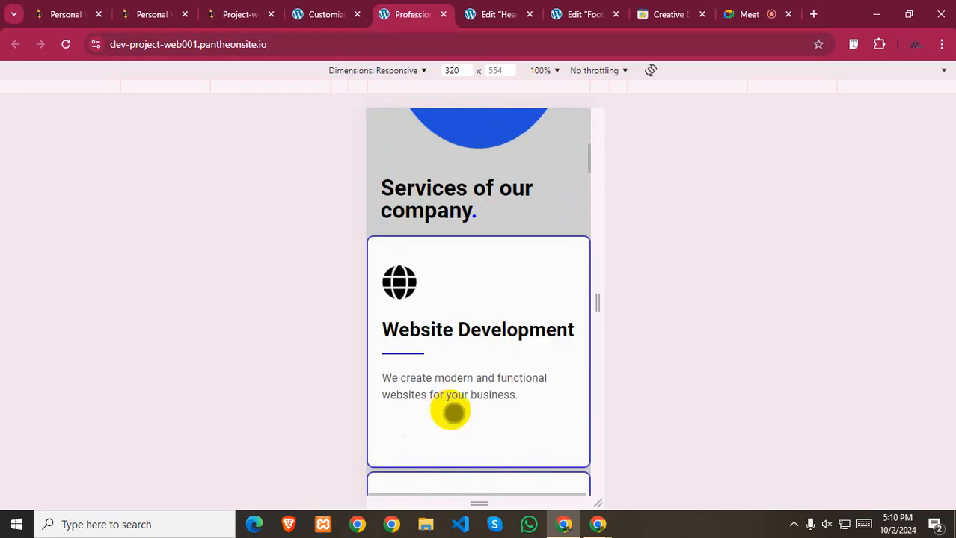
pyautogui.scroll(7, 451, 413)
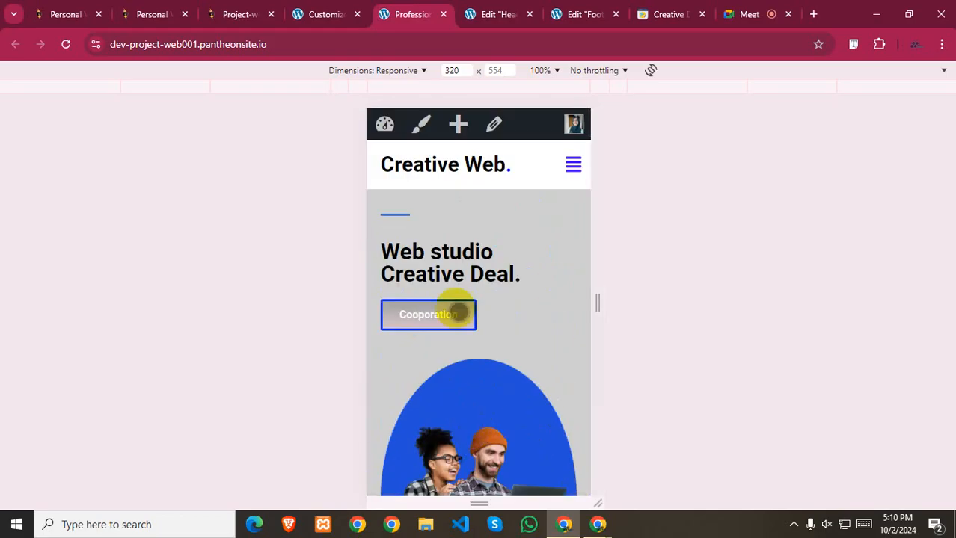
# - Switch to the Elementor editor of the header template and publish its navigation menu changes
pyautogui.click(501, 14)
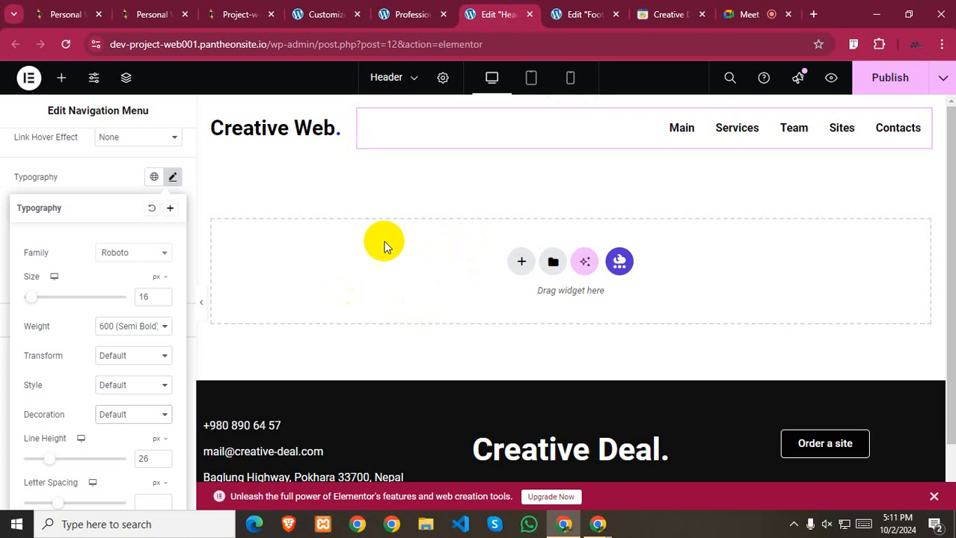
pyautogui.click(904, 79)
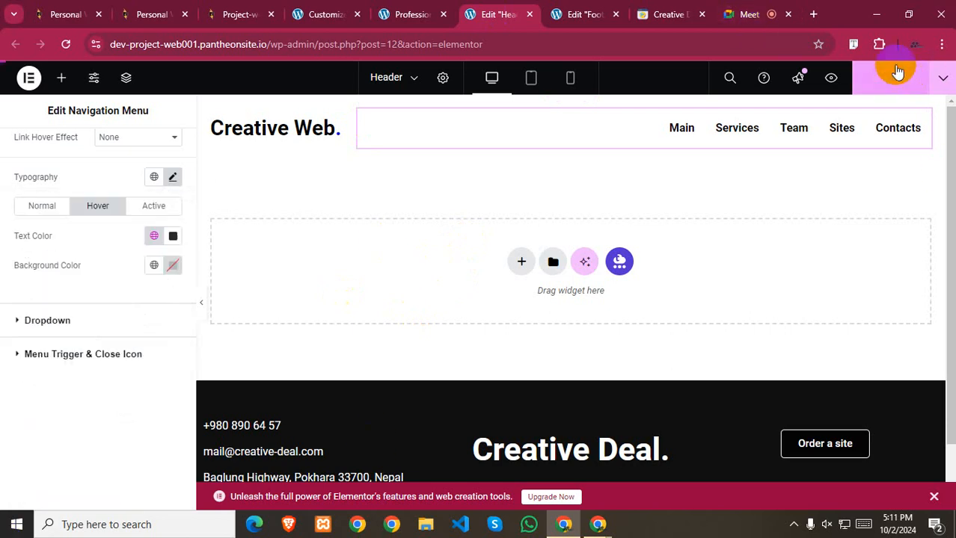